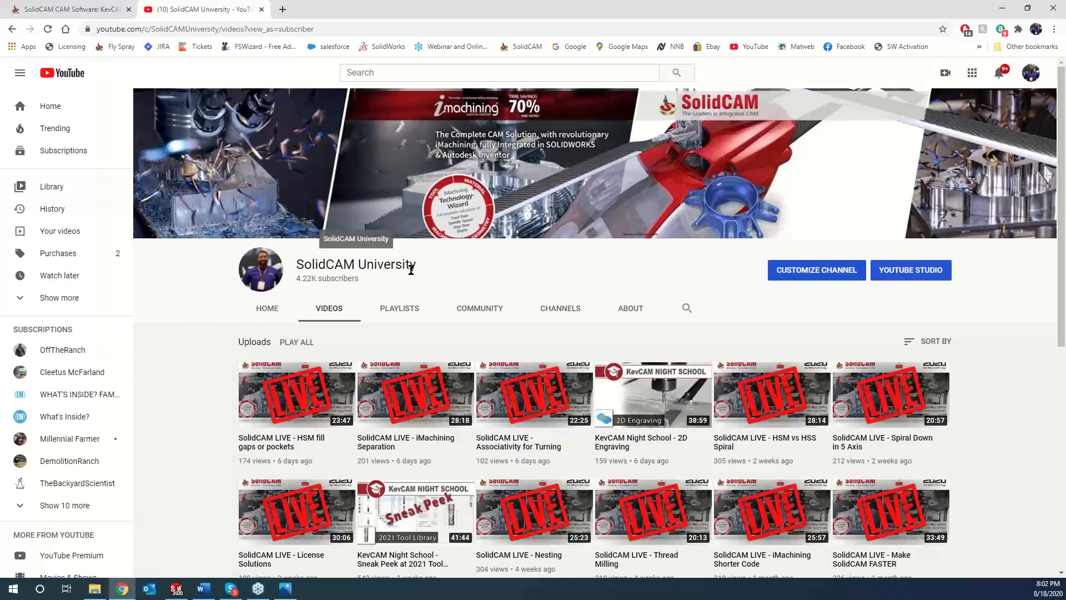
# Look through the uploaded videos on the SolidCAM University YouTube channel.
pyautogui.scroll(-2, 652, 327)
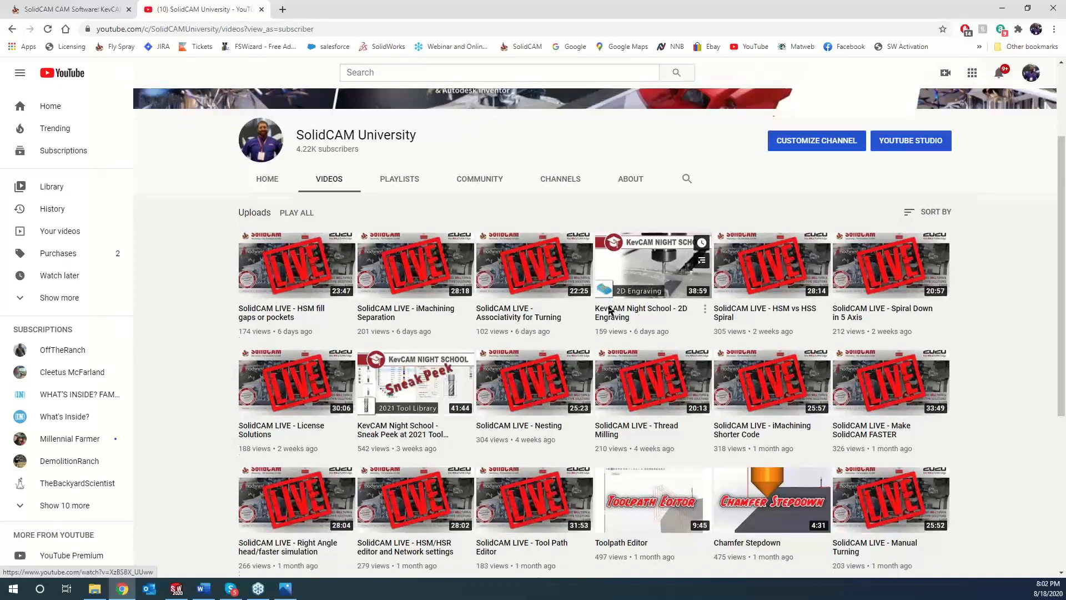
pyautogui.scroll(-4, 609, 312)
pyautogui.scroll(-10, 610, 312)
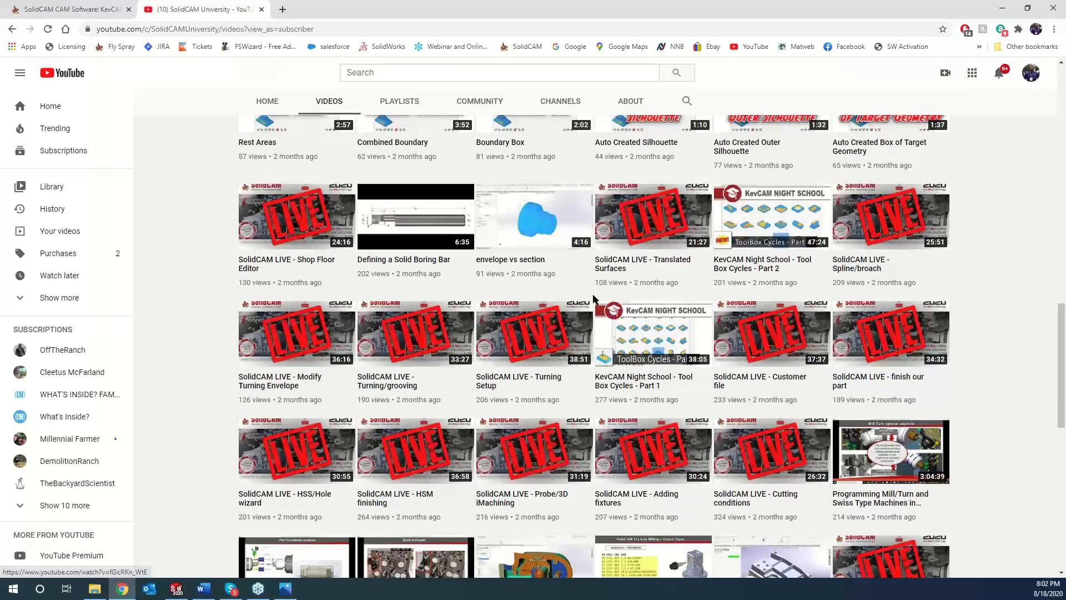
pyautogui.scroll(-2, 599, 305)
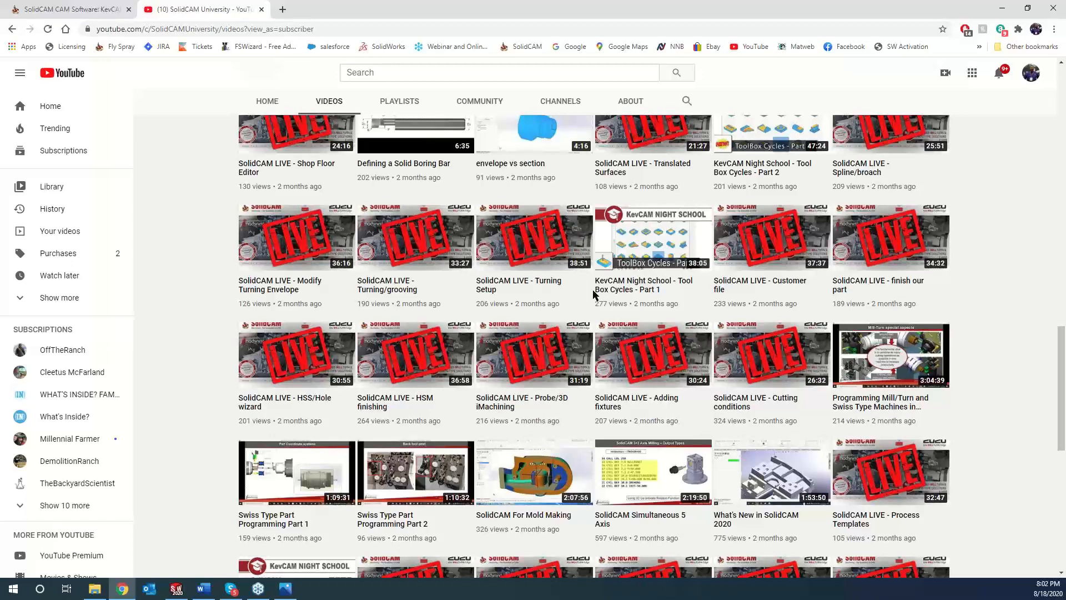
pyautogui.scroll(15, 593, 294)
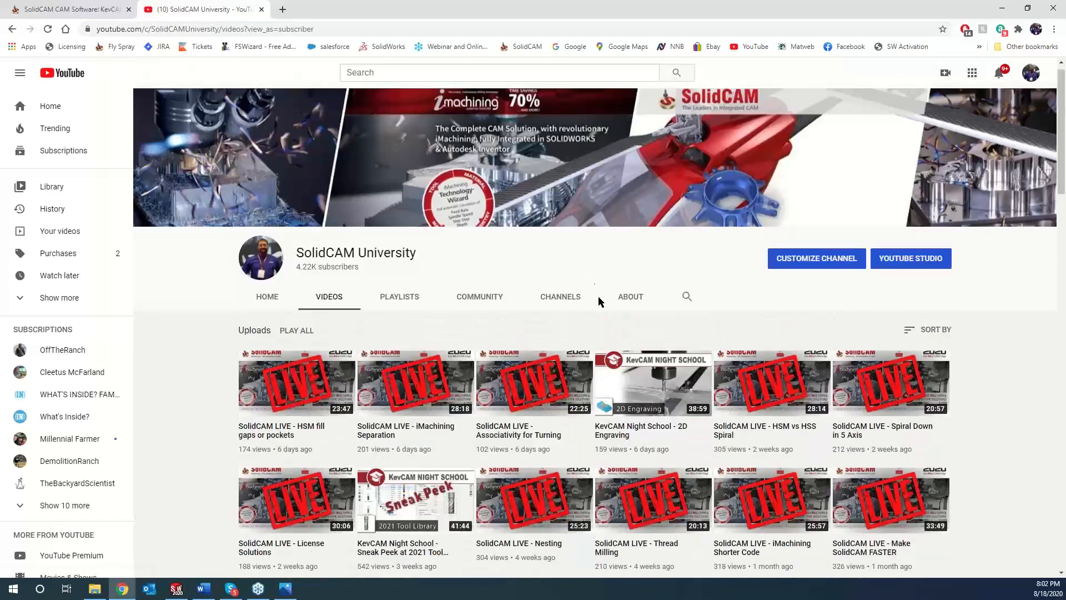
# Switch to SOLIDWORKS and show the Engraving geometry used by the ring's F_Engraving profile operation.
pyautogui.click(1002, 6)
pyautogui.click(177, 588)
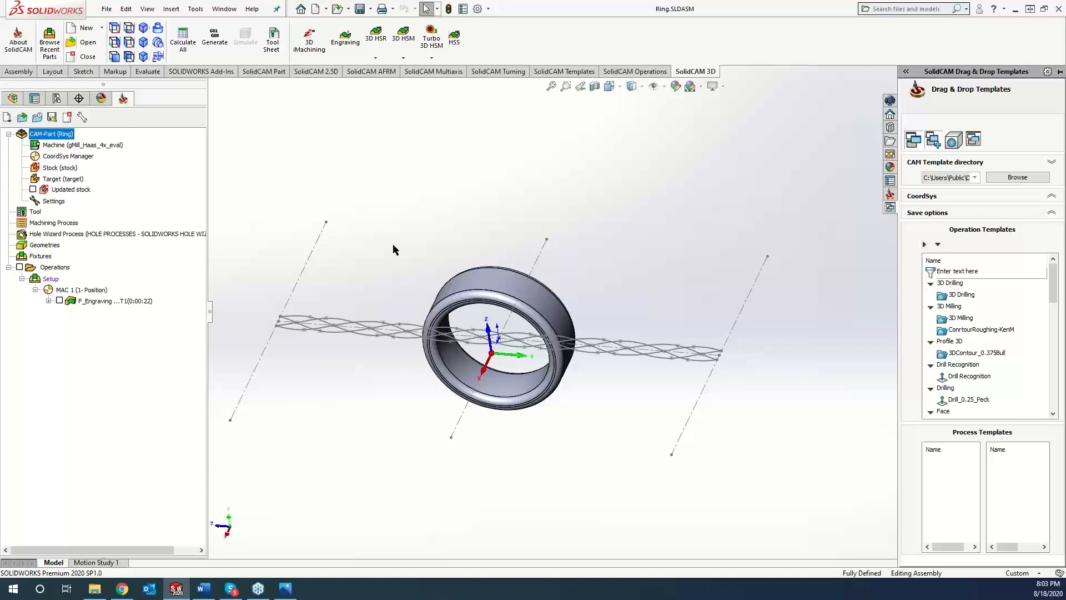
pyautogui.click(404, 224)
pyautogui.moveTo(404, 224); pyautogui.dragTo(401, 223, button='middle')
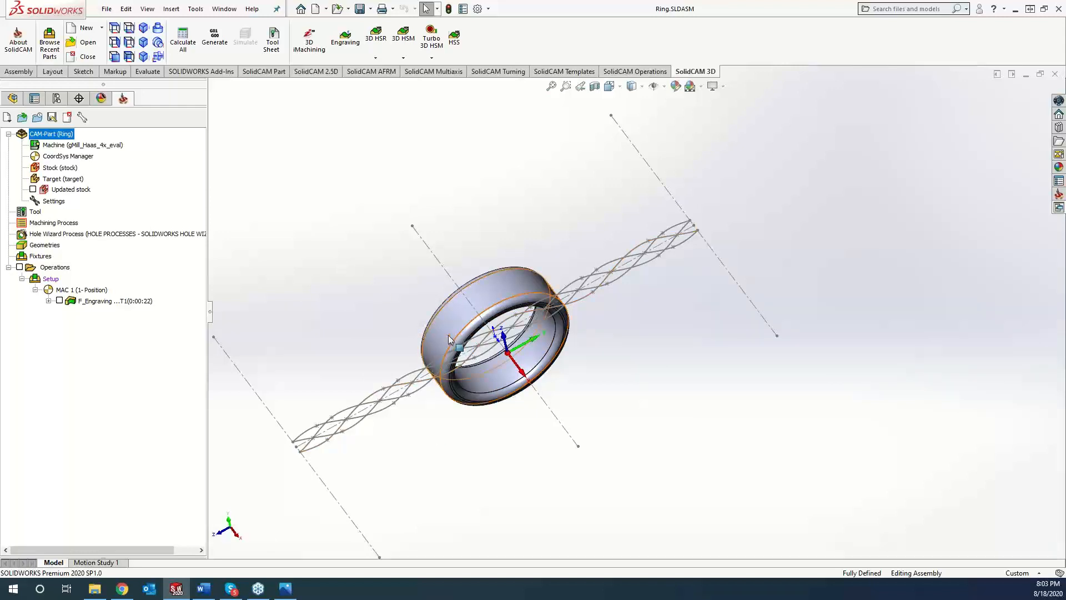
pyautogui.click(105, 303)
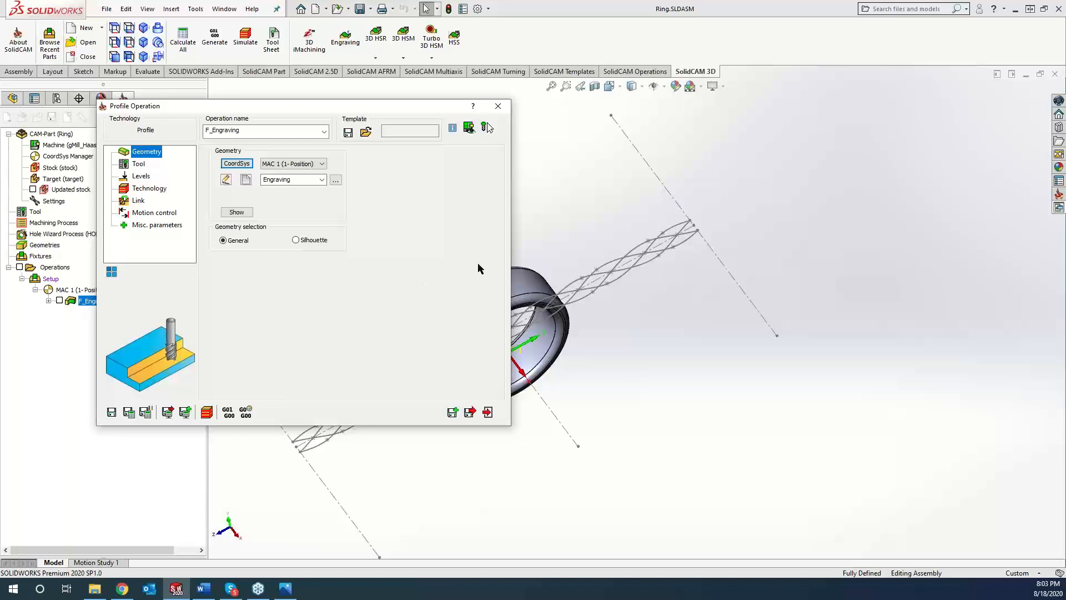
pyautogui.click(249, 214)
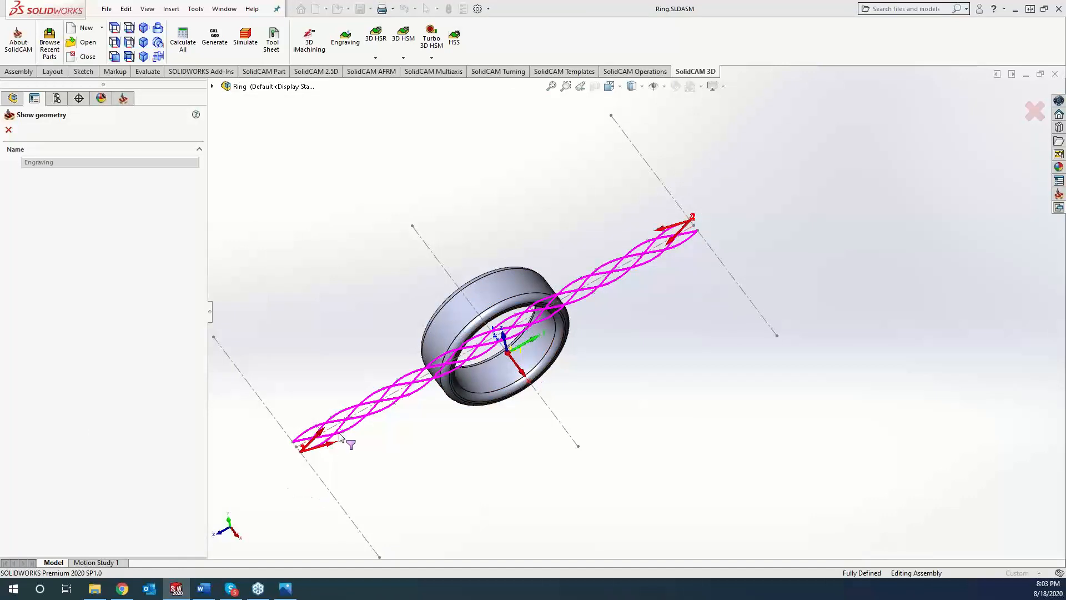
pyautogui.click(9, 130)
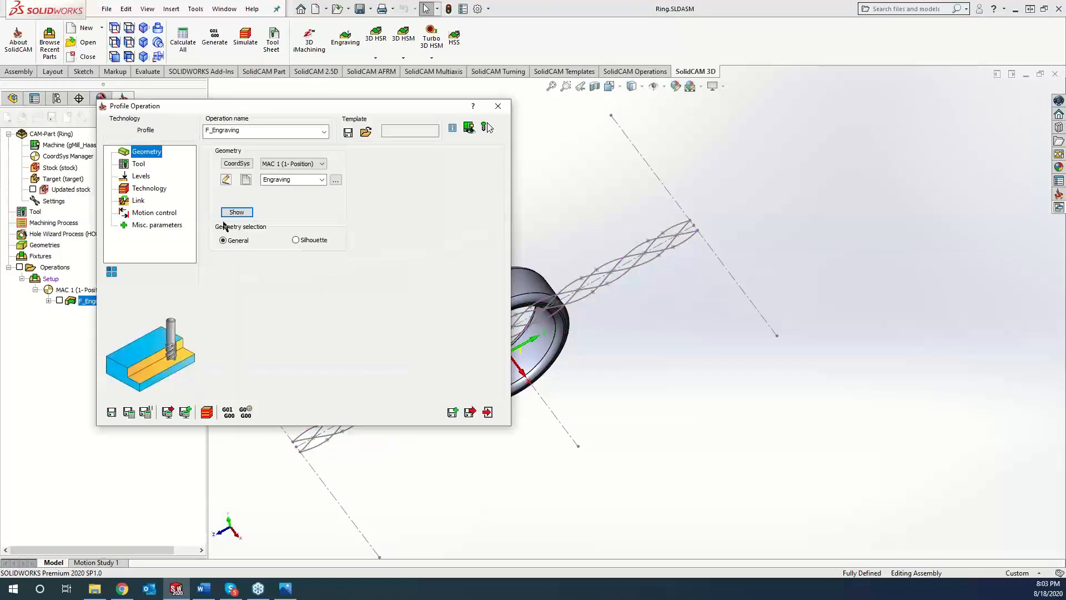
# Review the tool, levels and technology settings of the F_Engraving operation.
pyautogui.click(138, 164)
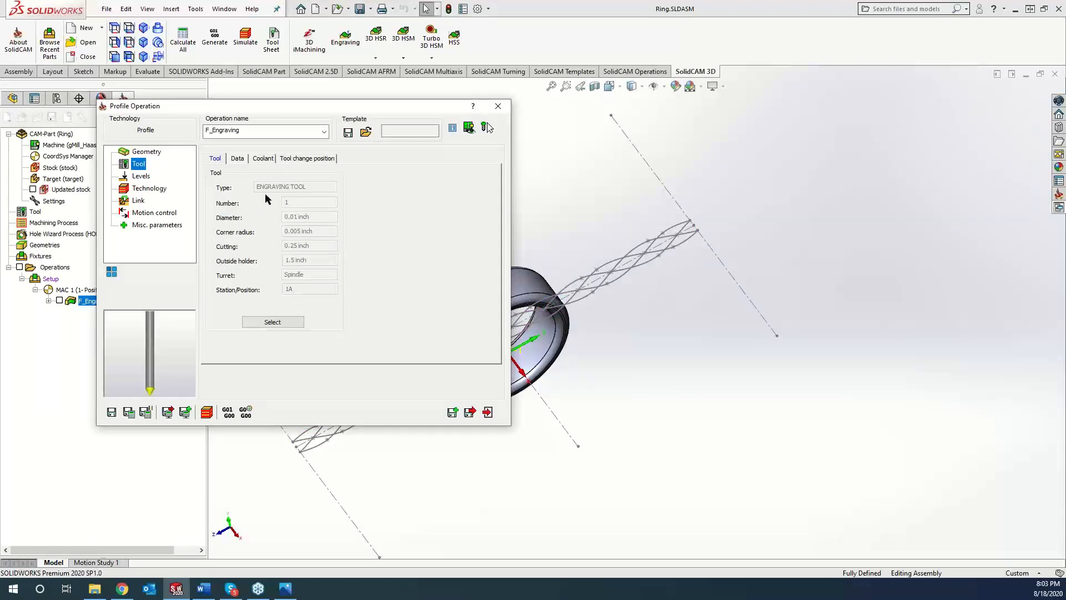
pyautogui.click(141, 176)
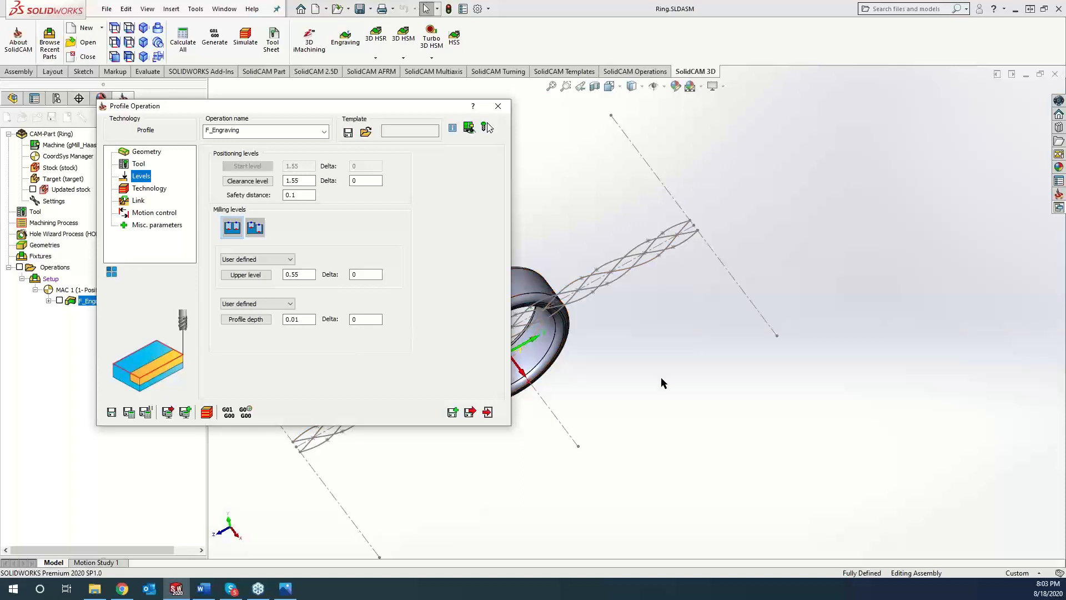
pyautogui.moveTo(661, 377); pyautogui.dragTo(592, 291, button='middle')
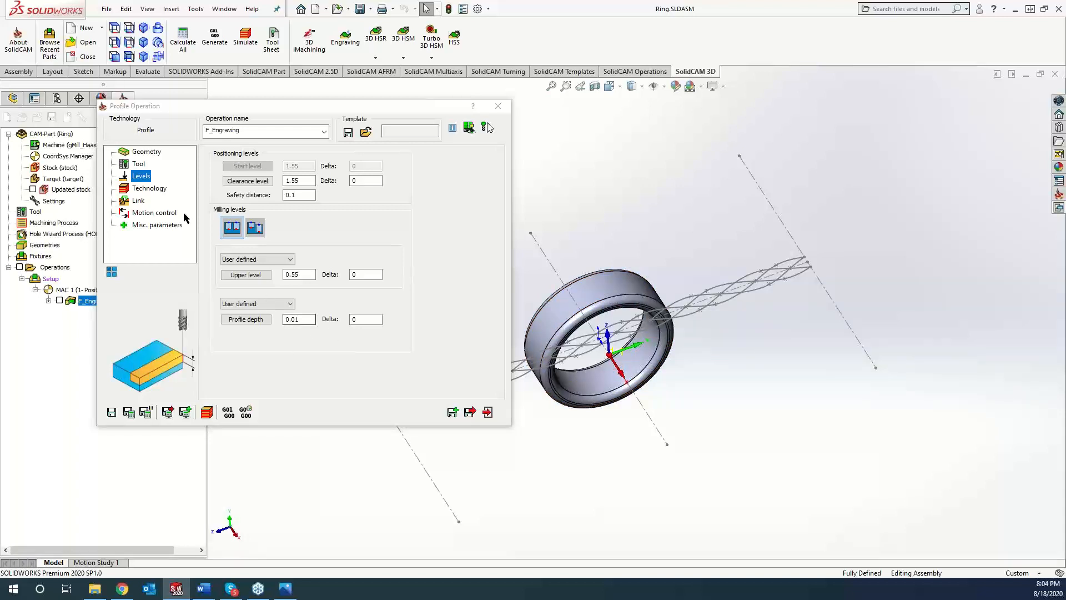
pyautogui.click(155, 190)
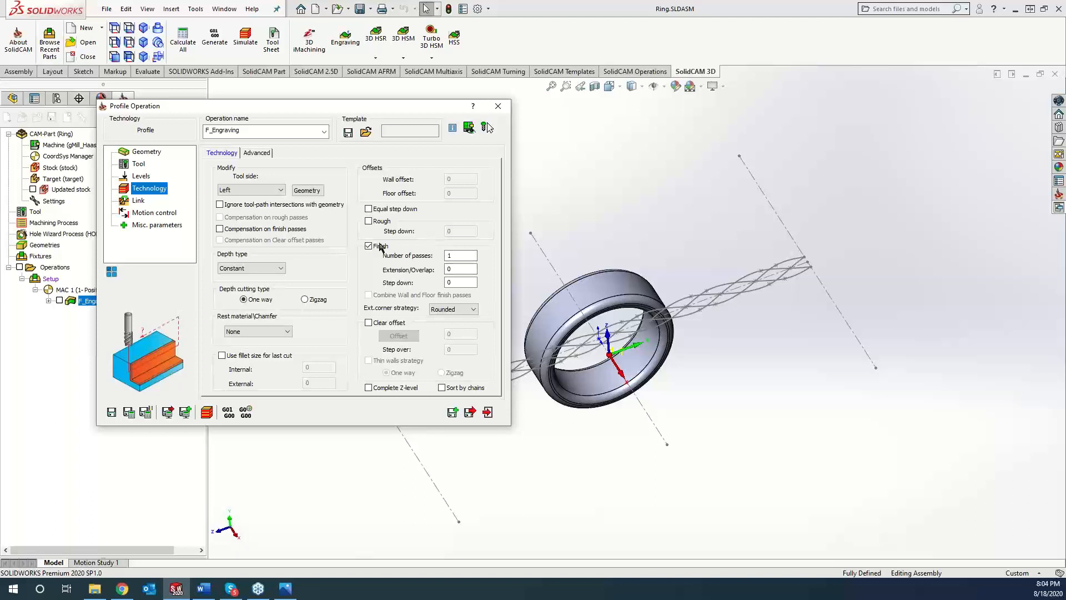
# Simulate the ring engraving in SolidVerify at a reduced speed, inspect the engraved pattern and close the simulation.
pyautogui.click(207, 412)
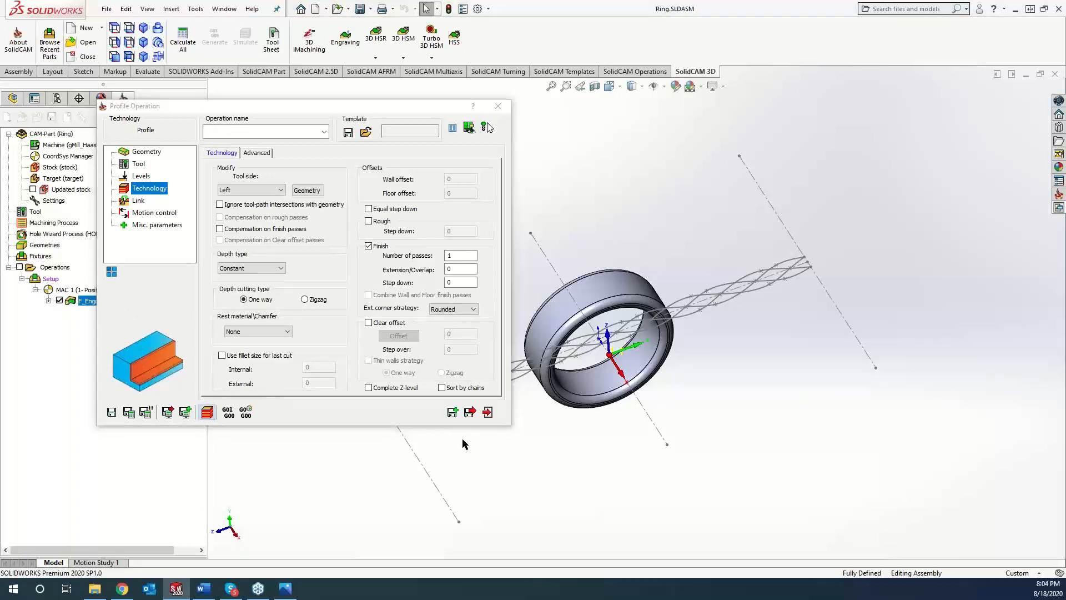
pyautogui.click(161, 143)
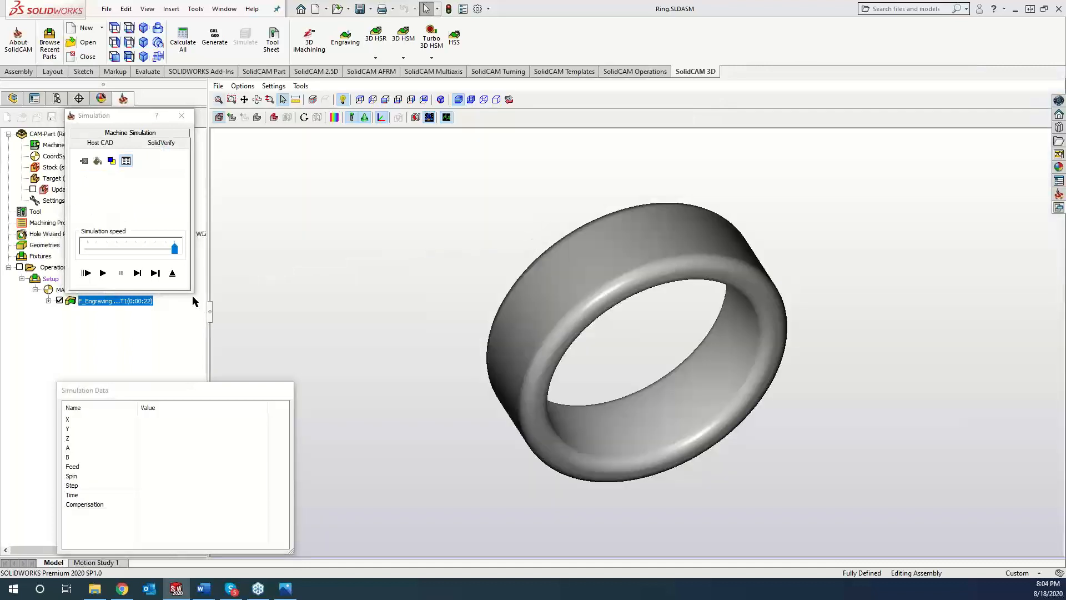
pyautogui.click(135, 278)
pyautogui.moveTo(175, 251); pyautogui.dragTo(96, 251)
pyautogui.click(104, 273)
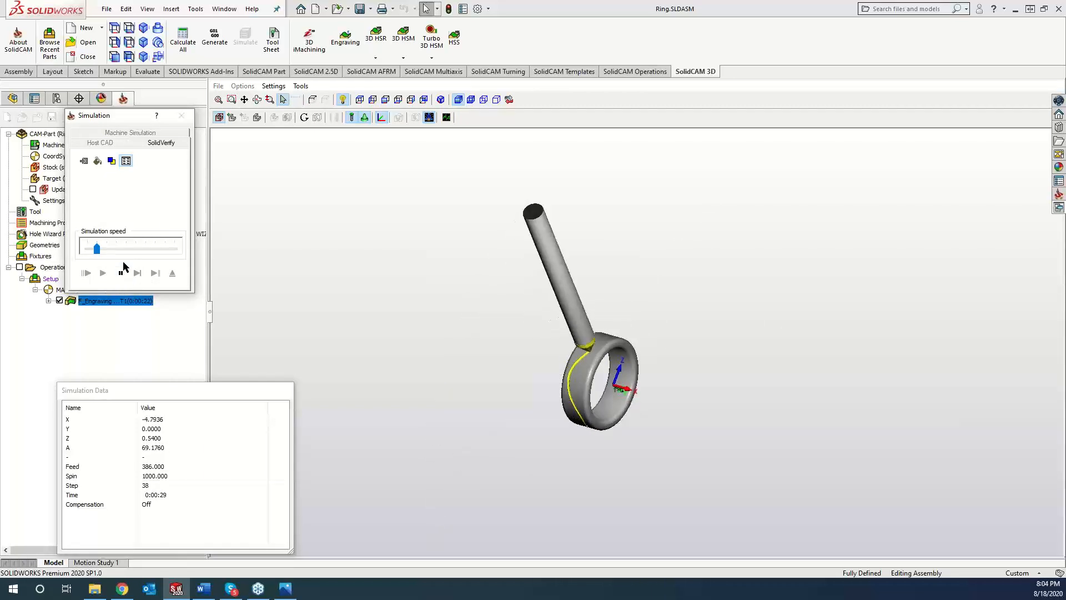
pyautogui.moveTo(96, 250); pyautogui.dragTo(125, 252)
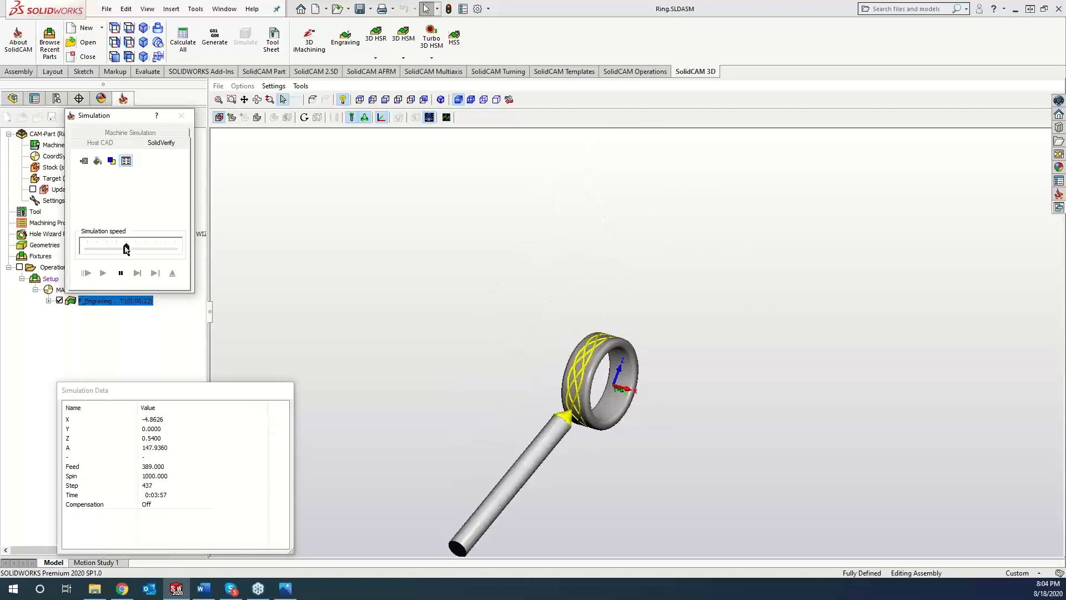
pyautogui.moveTo(553, 397); pyautogui.dragTo(584, 366, button='middle')
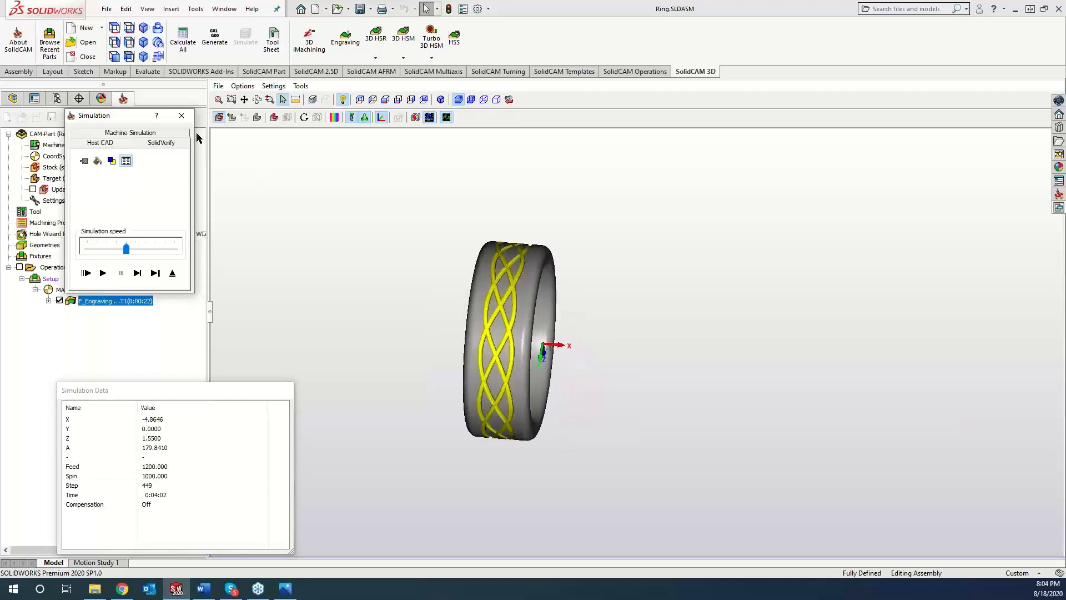
pyautogui.click(182, 115)
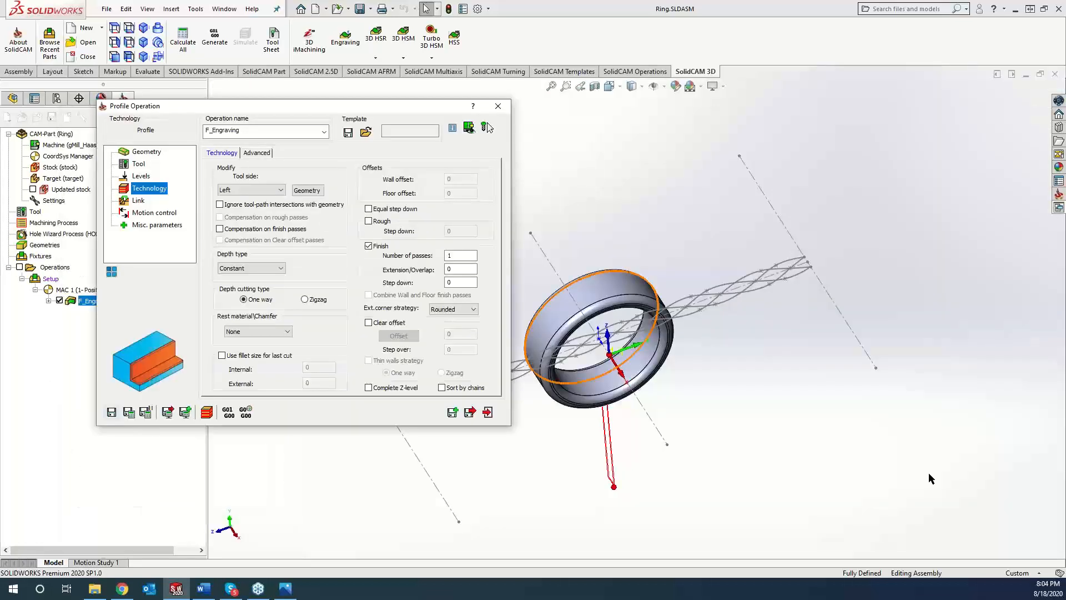
# Examine the flat engraving sketch and the construction lines bounding both of its ends.
pyautogui.click(837, 517)
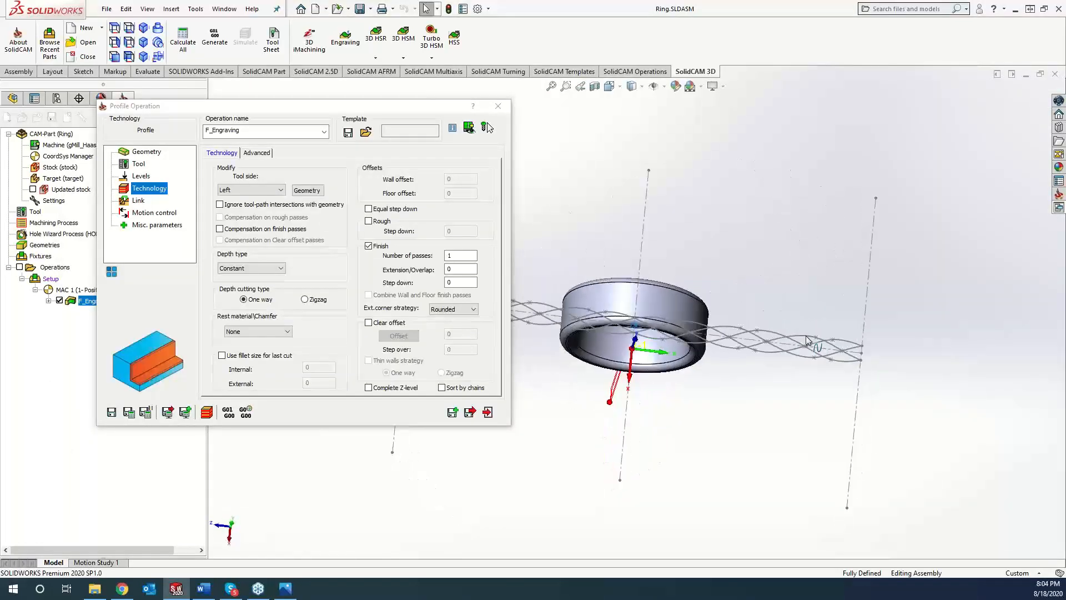
pyautogui.moveTo(806, 336); pyautogui.dragTo(806, 382, button='middle')
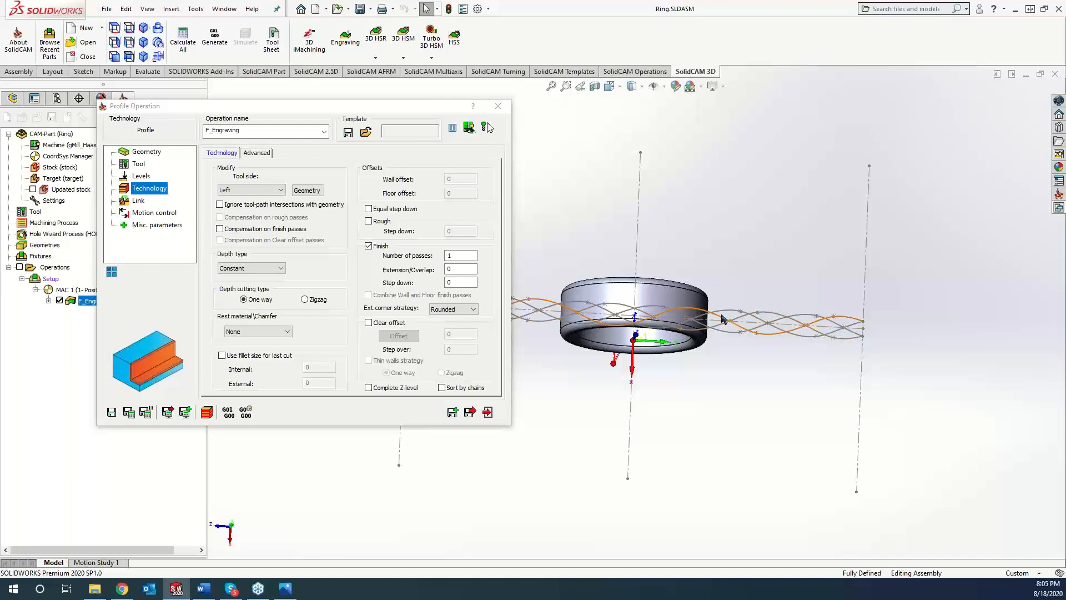
pyautogui.click(842, 379)
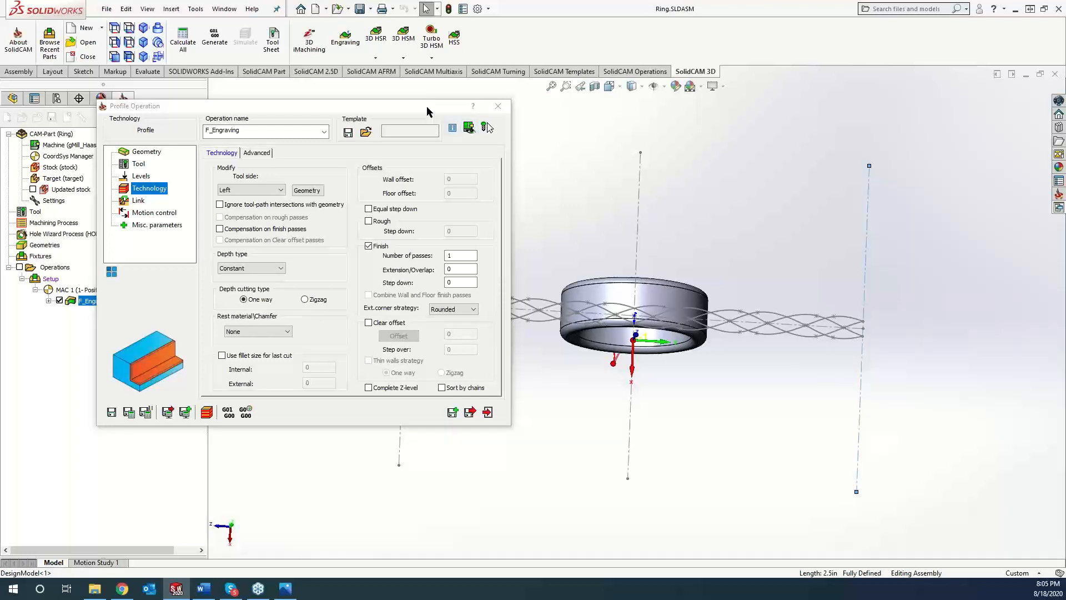
pyautogui.click(403, 388)
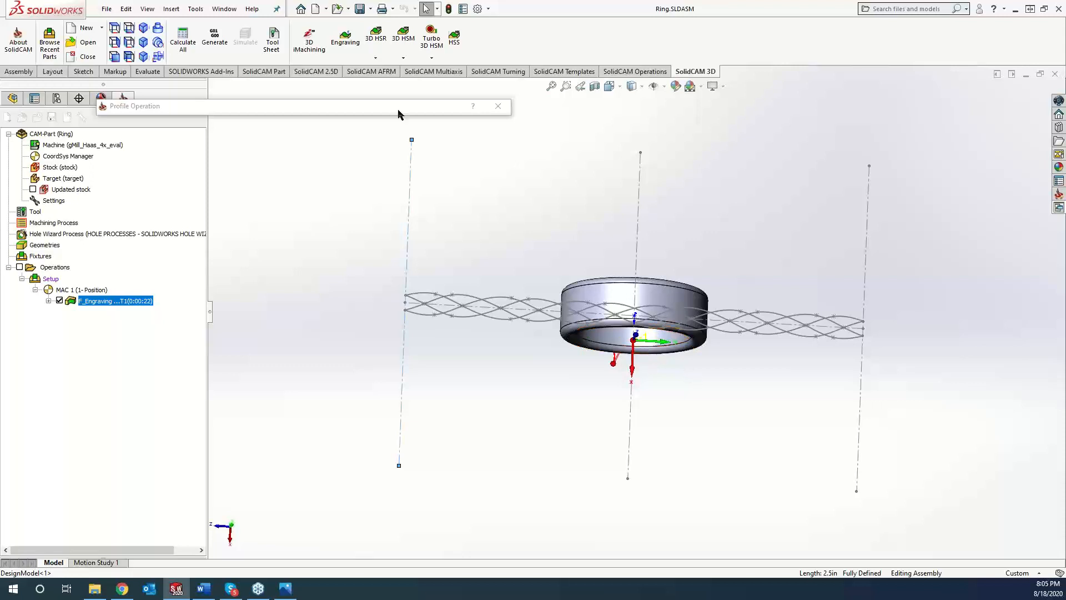
# Close the profile operation and the Ring CAM-Part, and open the recent CAM-Part 3D iMachining-Hurco VMX30.
pyautogui.click(498, 105)
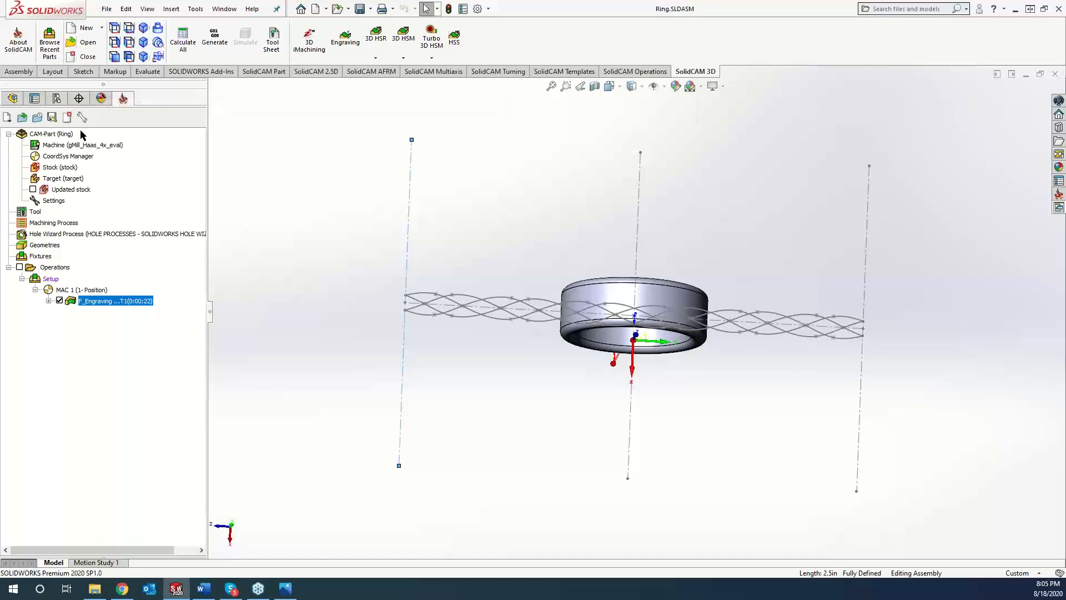
pyautogui.click(71, 119)
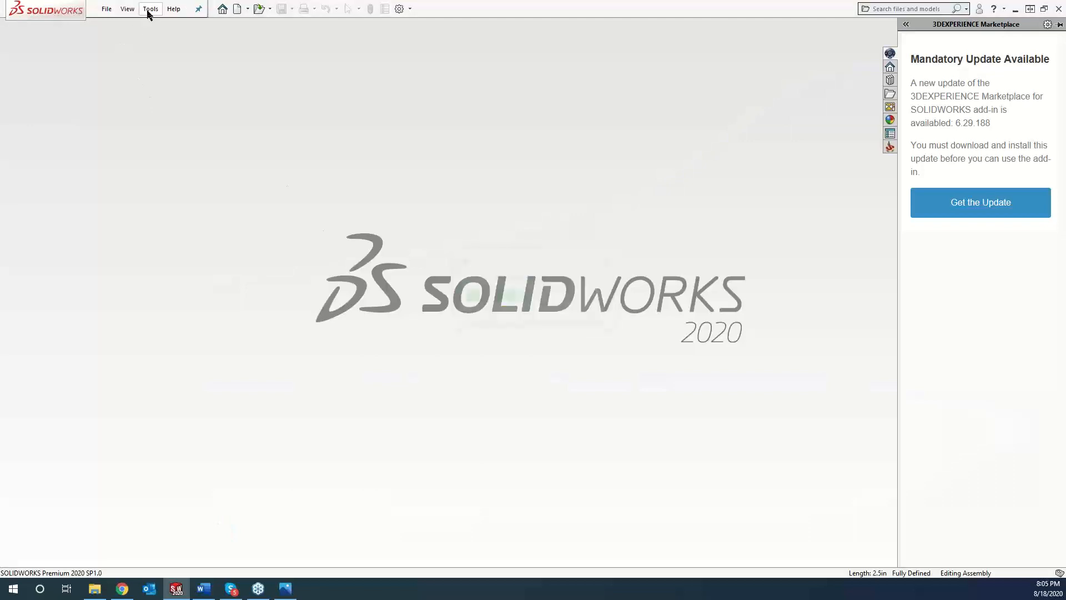
pyautogui.click(150, 9)
pyautogui.moveTo(167, 52)
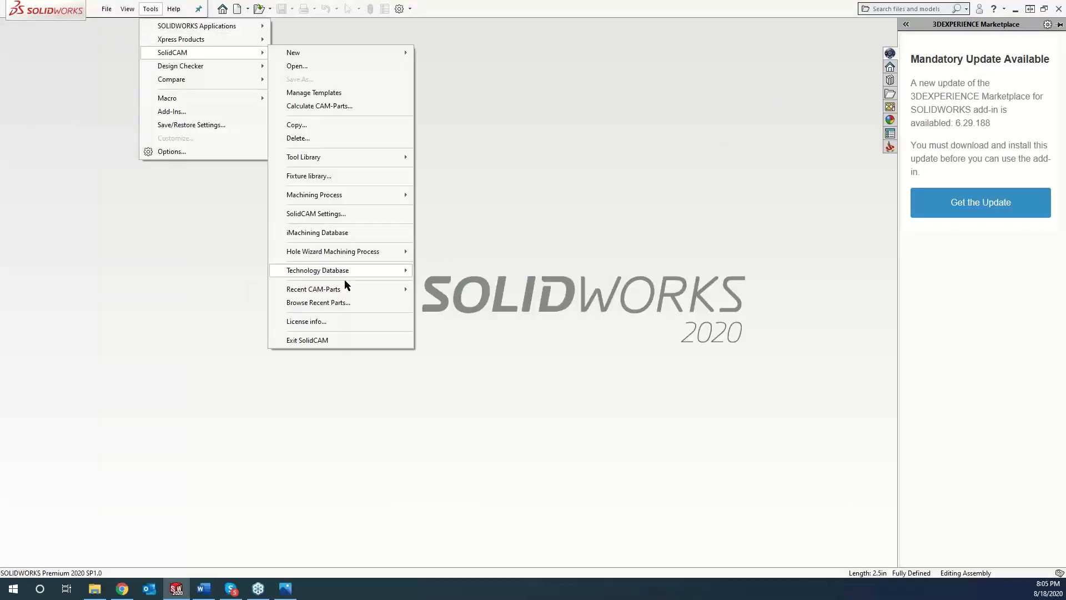
pyautogui.moveTo(349, 288)
pyautogui.click(452, 304)
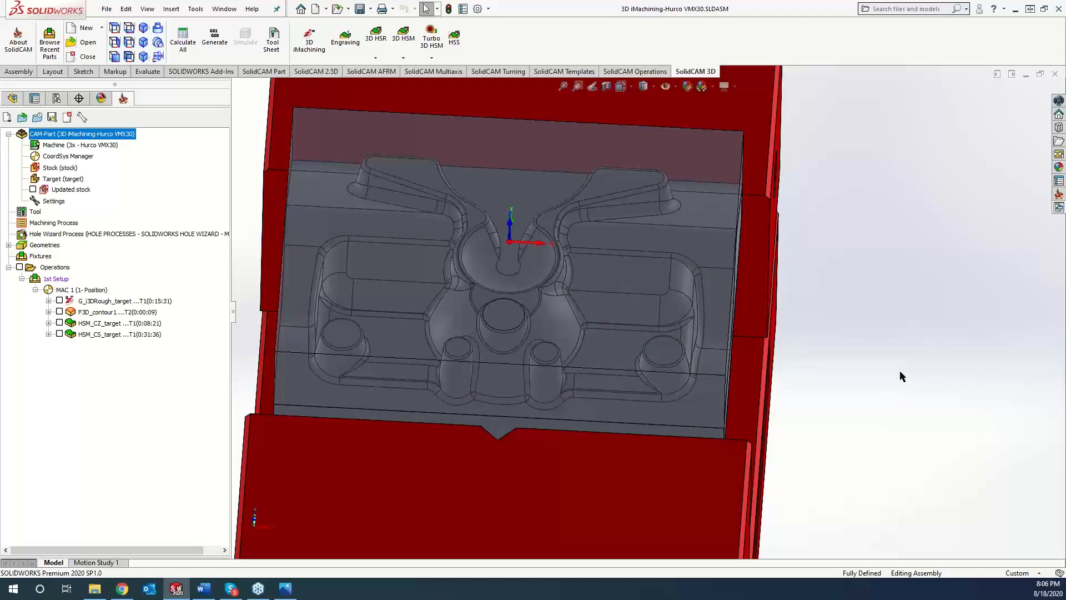
# Start a new sketch on the large upper face of the block clamped in the vise.
pyautogui.press('Down')
pyautogui.press('Down')
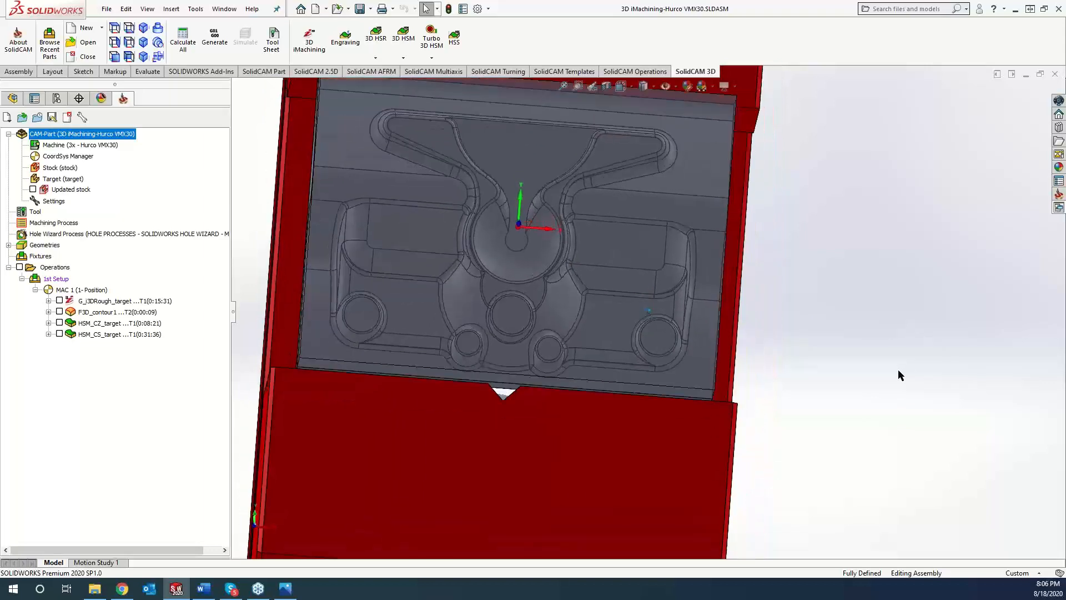
pyautogui.press('Right')
pyautogui.press('Right')
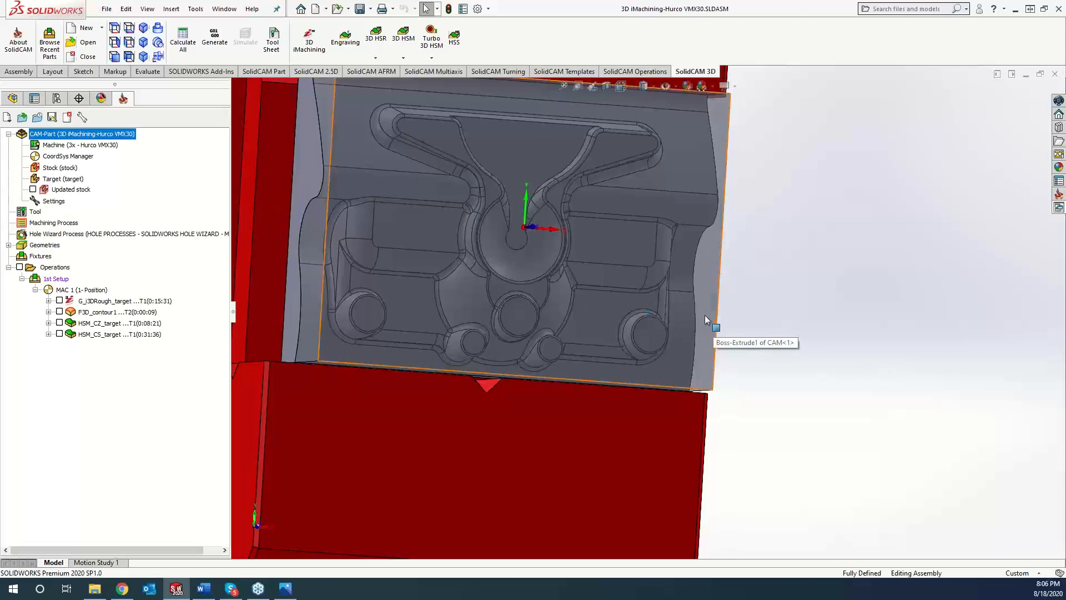
pyautogui.rightClick(705, 316)
pyautogui.click(733, 214)
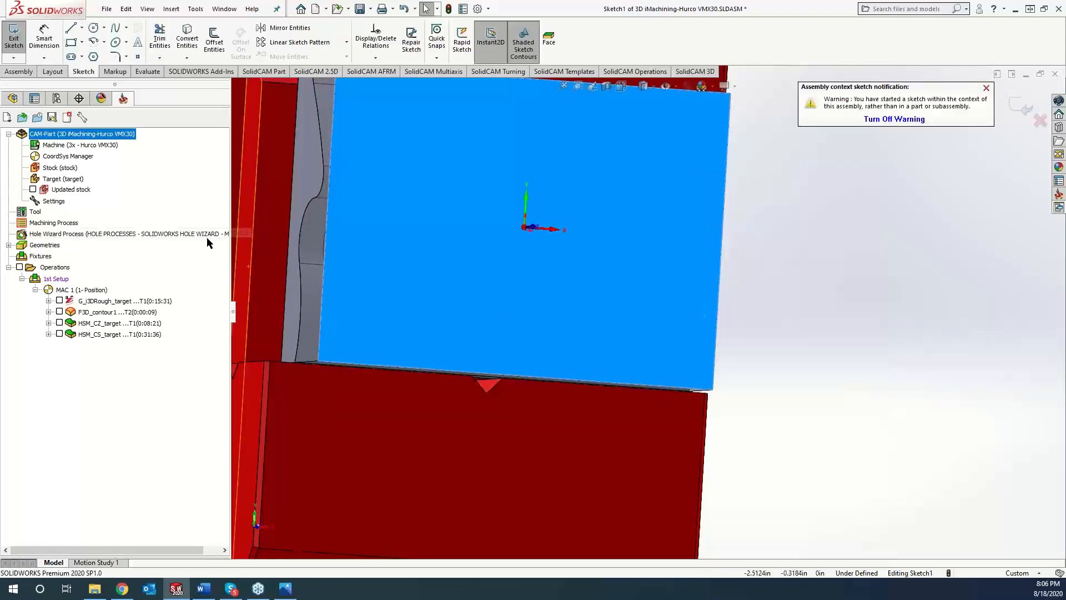
# Add the sketch text "SolidCAM" on the block's face.
pyautogui.click(138, 42)
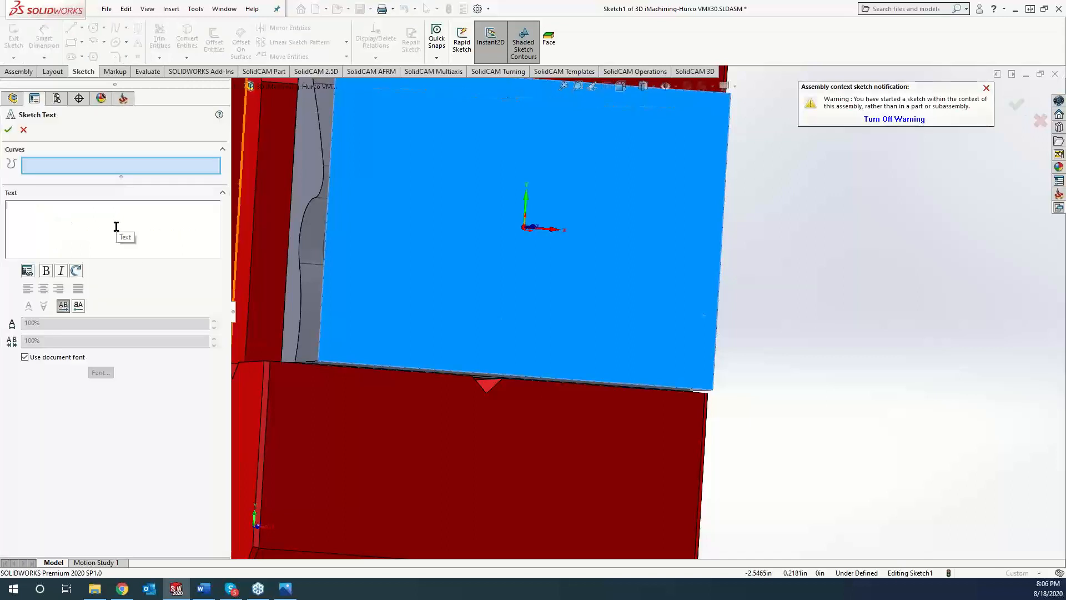
pyautogui.write('S')
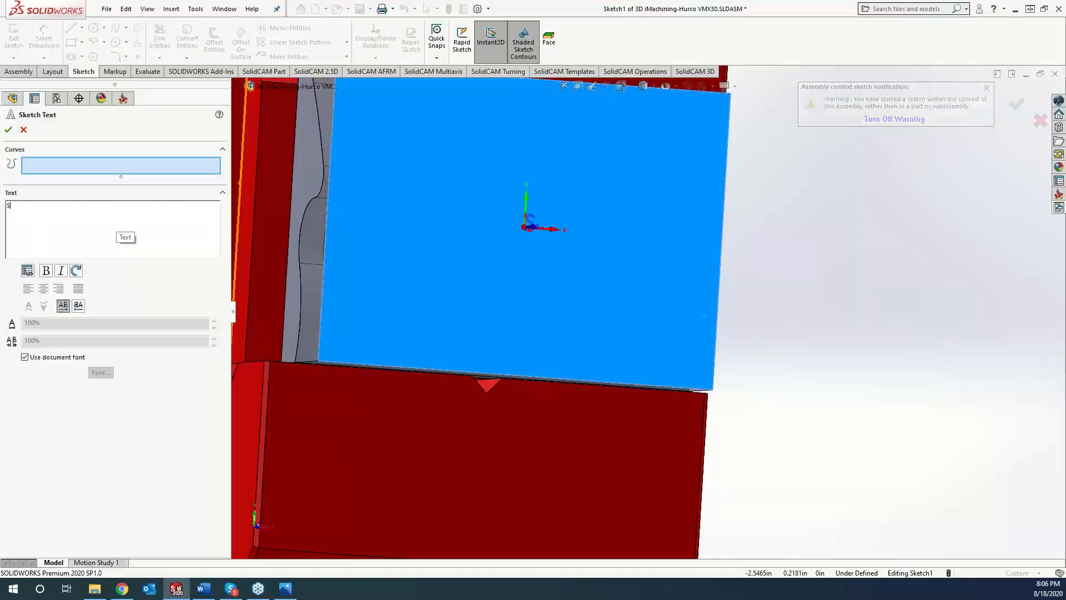
pyautogui.write('olidCA')
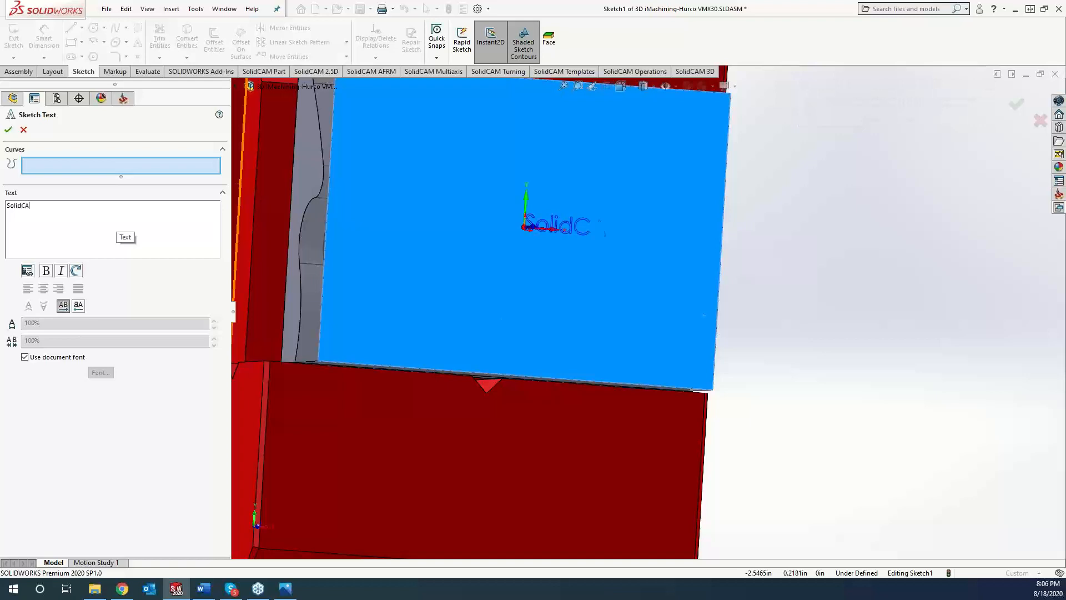
pyautogui.write('M')
# Replace the document font of the "SolidCAM" sketch text with the single-line font DPS Schrift Single in regular style.
pyautogui.click(24, 357)
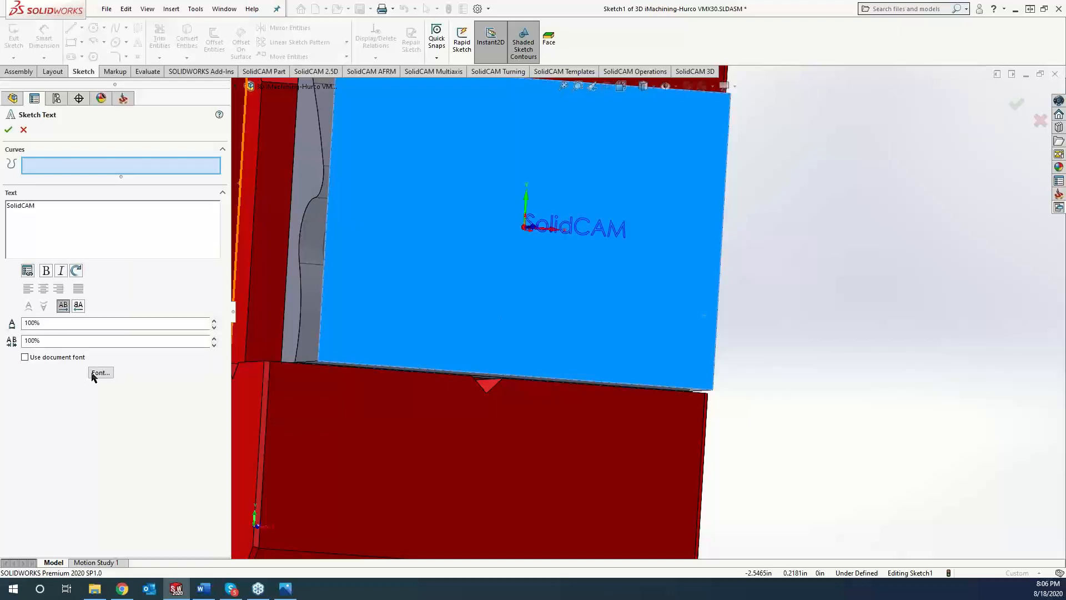
pyautogui.click(99, 372)
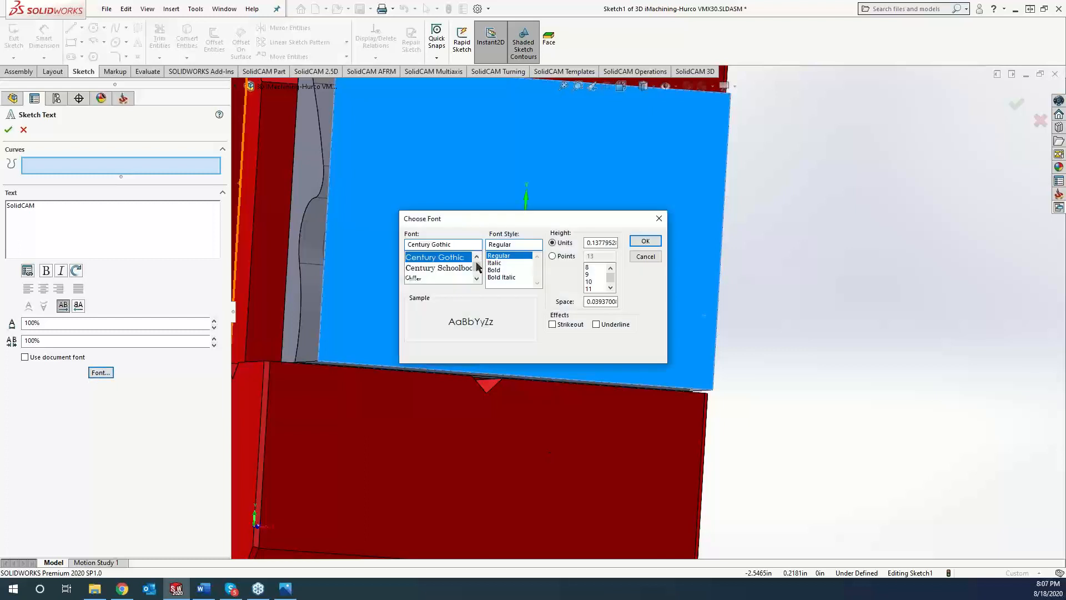
pyautogui.click(467, 243)
pyautogui.write('d')
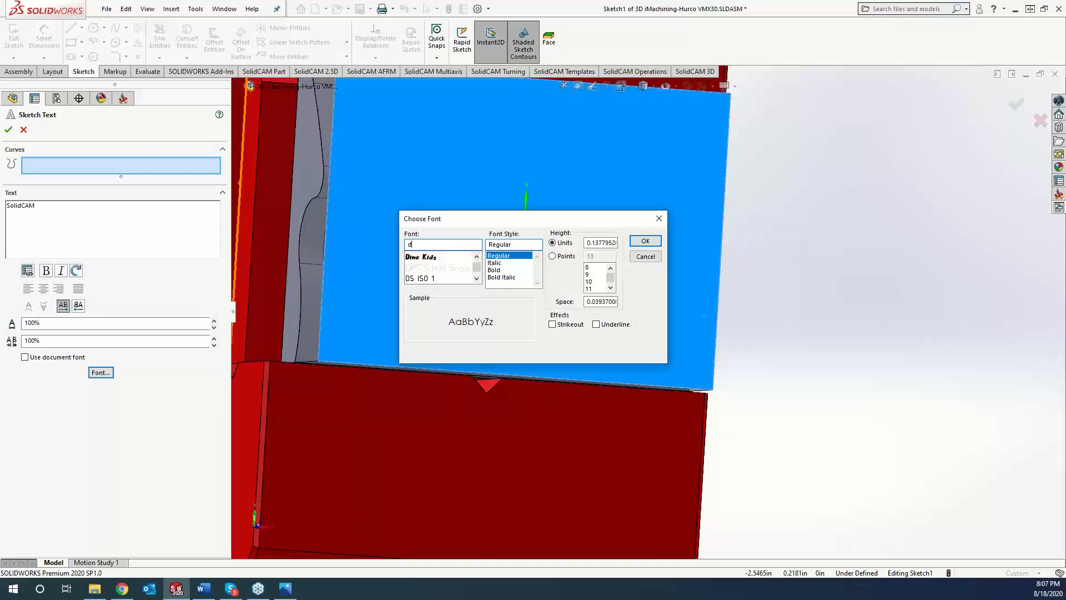
pyautogui.click(448, 272)
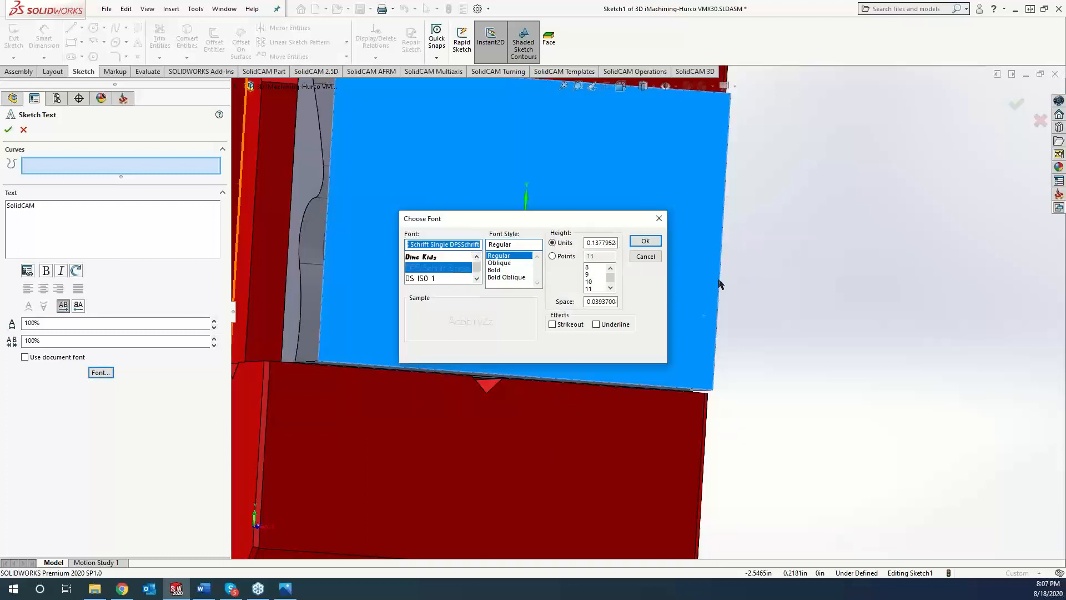
pyautogui.click(645, 241)
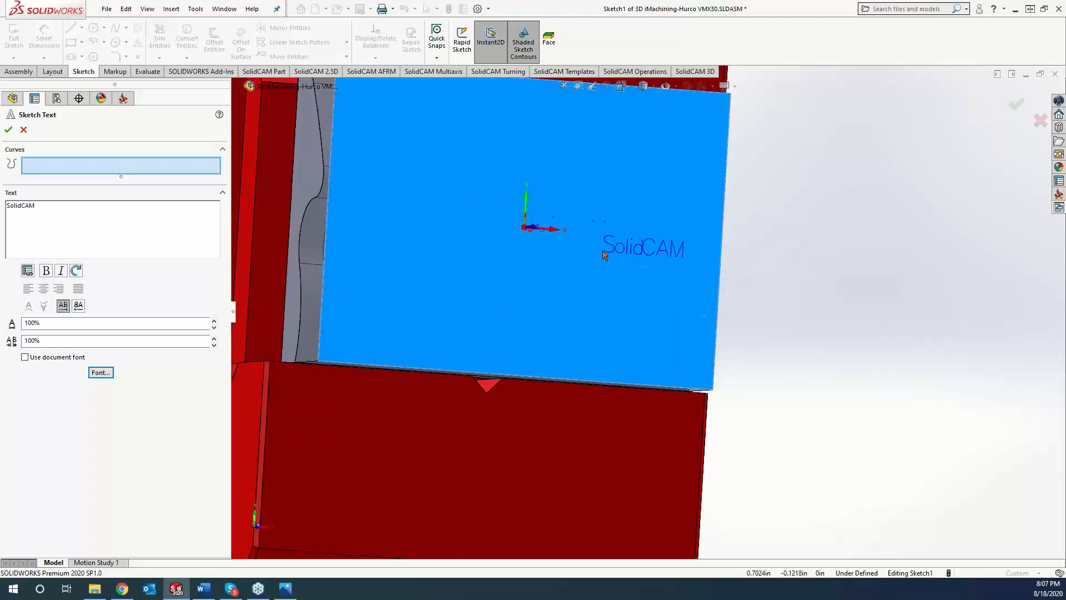
pyautogui.moveTo(610, 271); pyautogui.dragTo(562, 200, button='middle')
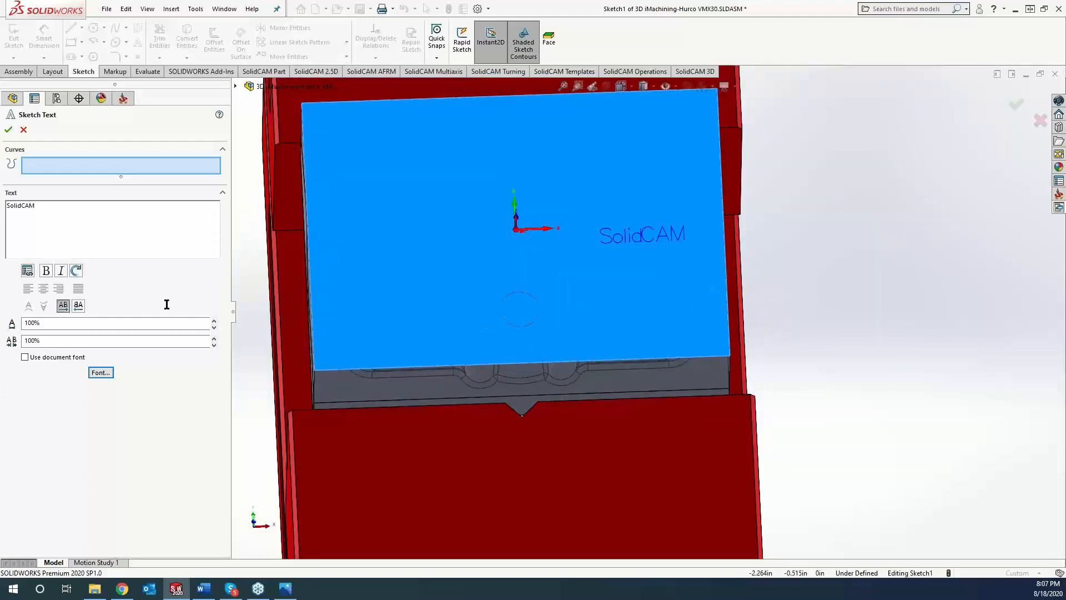
# Set both the width factor and the character spacing of the "SolidCAM" text to 120%.
pyautogui.click(213, 321)
pyautogui.click(214, 322)
pyautogui.click(214, 344)
pyautogui.click(214, 344)
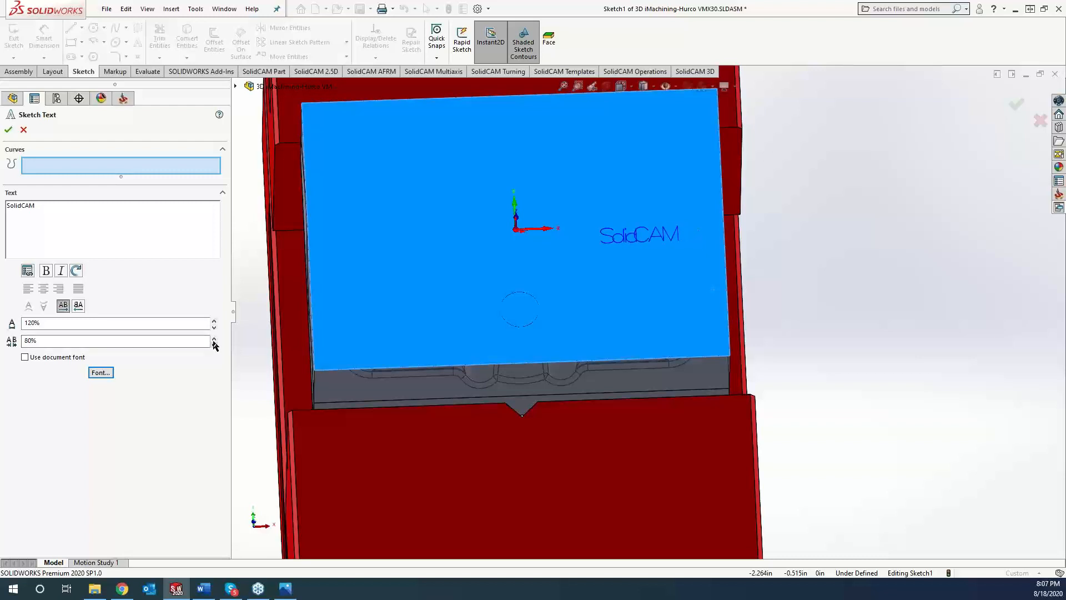
pyautogui.click(214, 338)
pyautogui.click(214, 338)
pyautogui.click(214, 337)
pyautogui.click(213, 337)
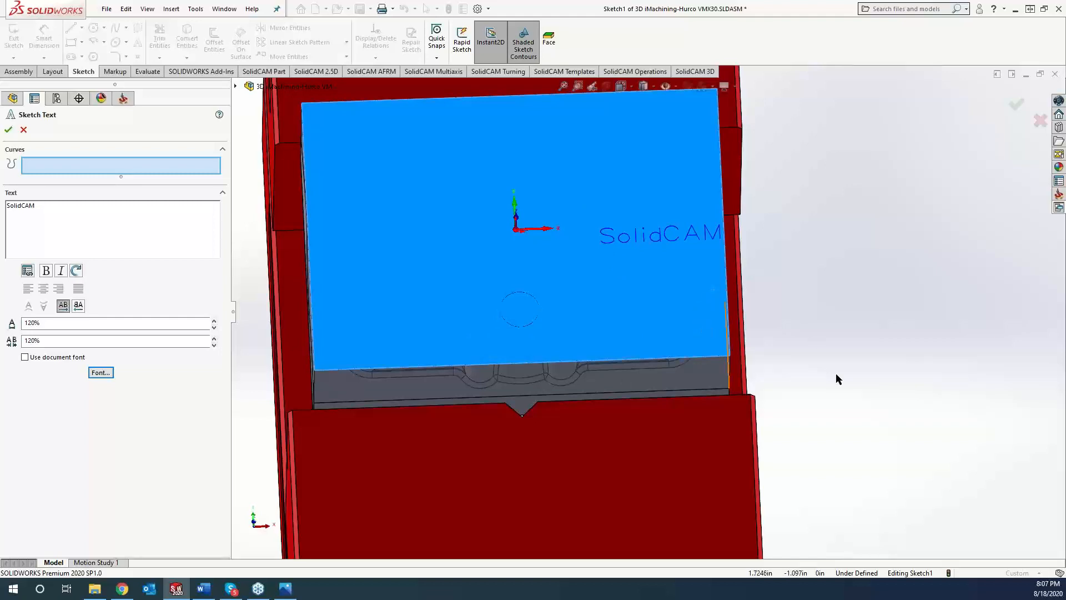
# Cancel the sketch text and discard the sketch on the block's upper face.
pyautogui.click(852, 387)
pyautogui.moveTo(828, 378); pyautogui.dragTo(680, 341, button='middle')
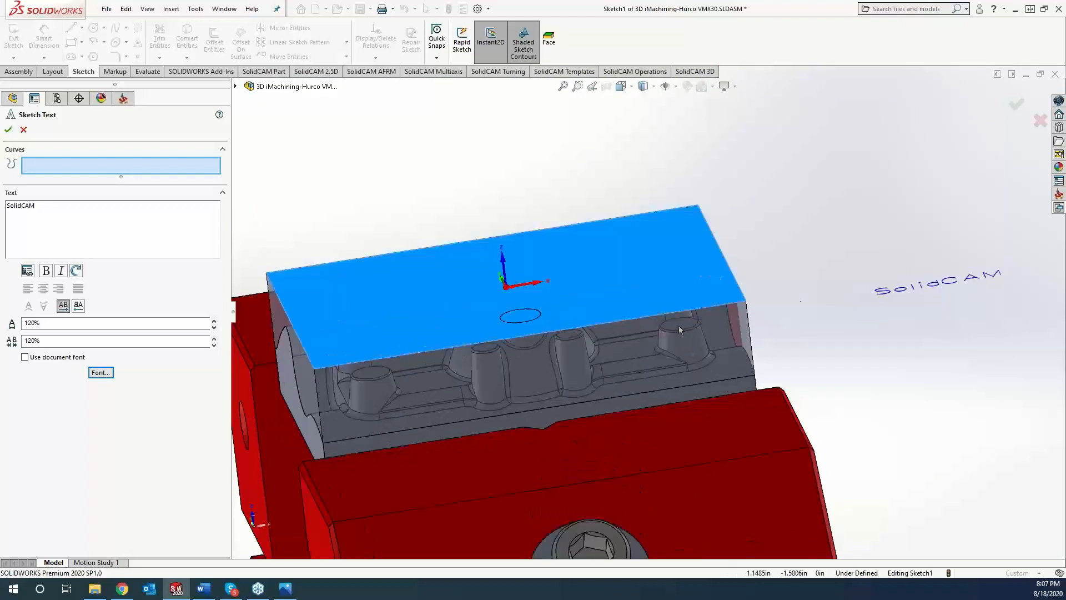
pyautogui.click(679, 330)
pyautogui.moveTo(802, 383); pyautogui.dragTo(794, 402, button='middle')
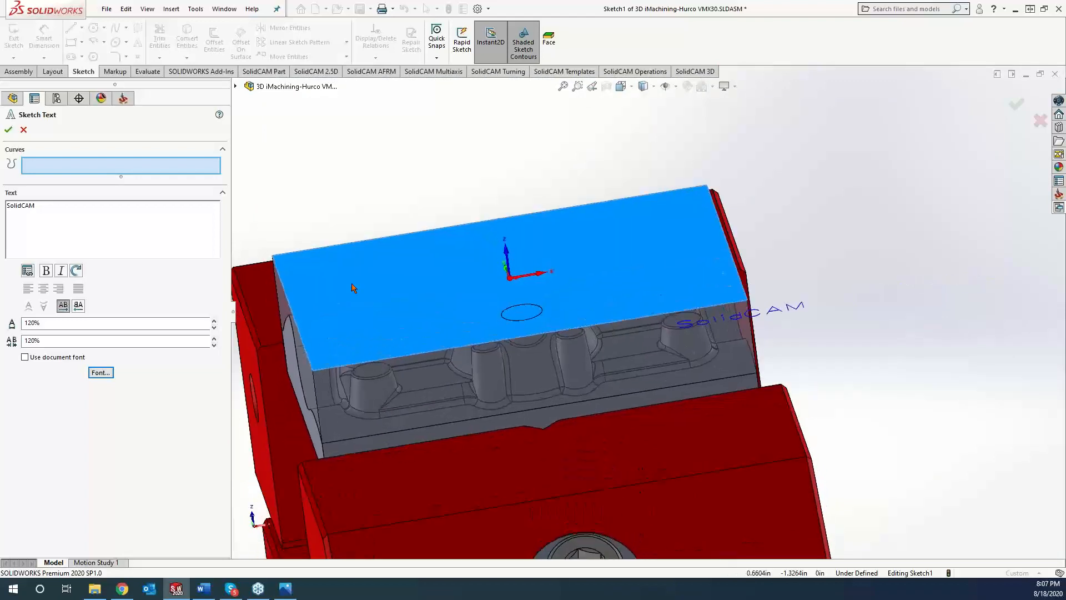
pyautogui.click(24, 130)
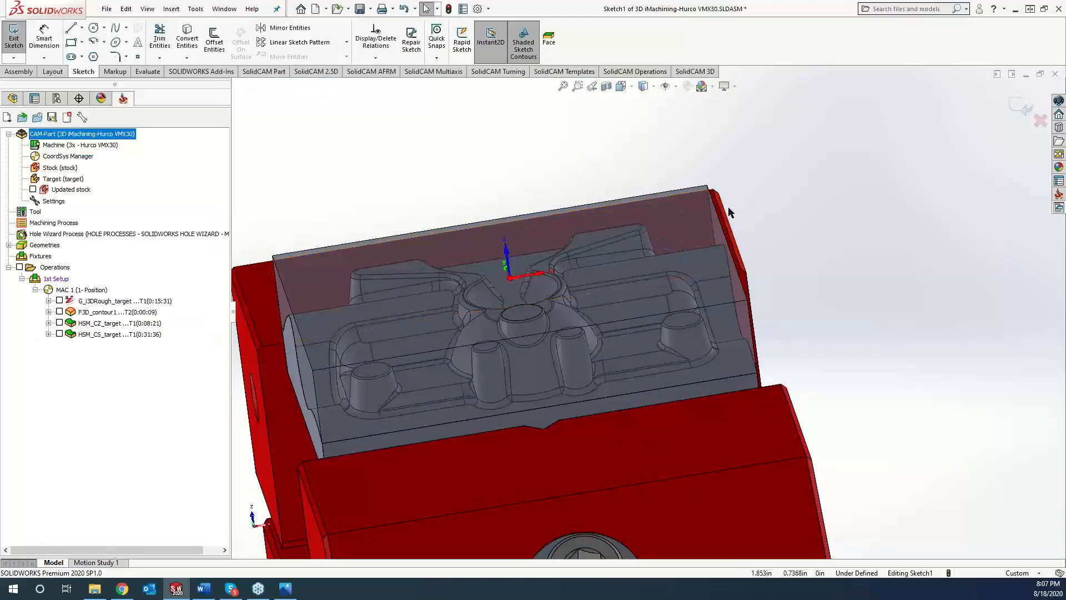
pyautogui.click(1034, 121)
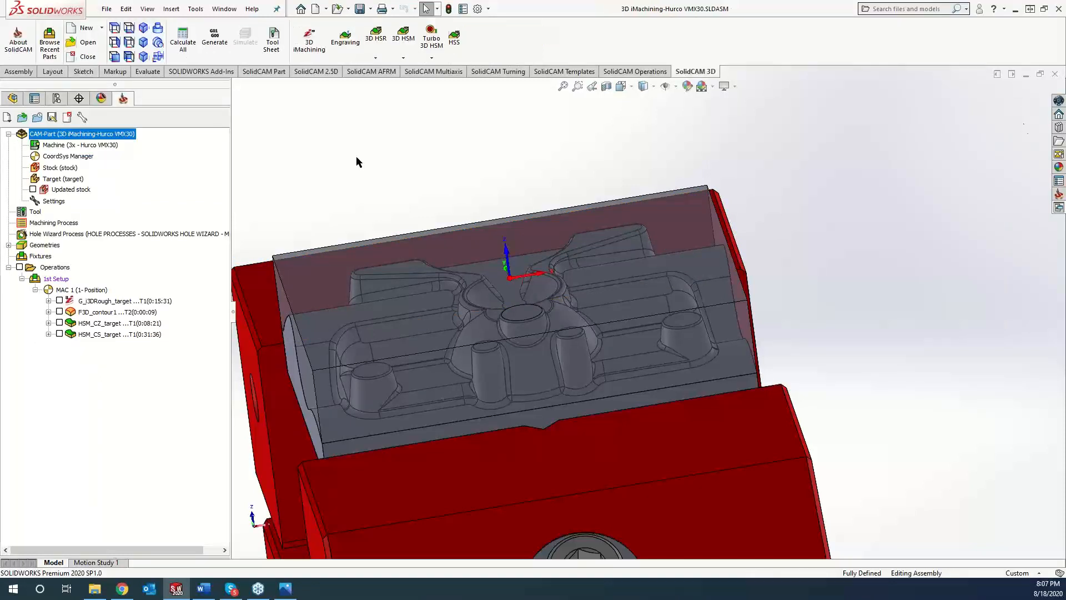
# Start a new sketch on the assembly's Front Plane and enter "SolidCAM" as sketch text.
pyautogui.click(12, 98)
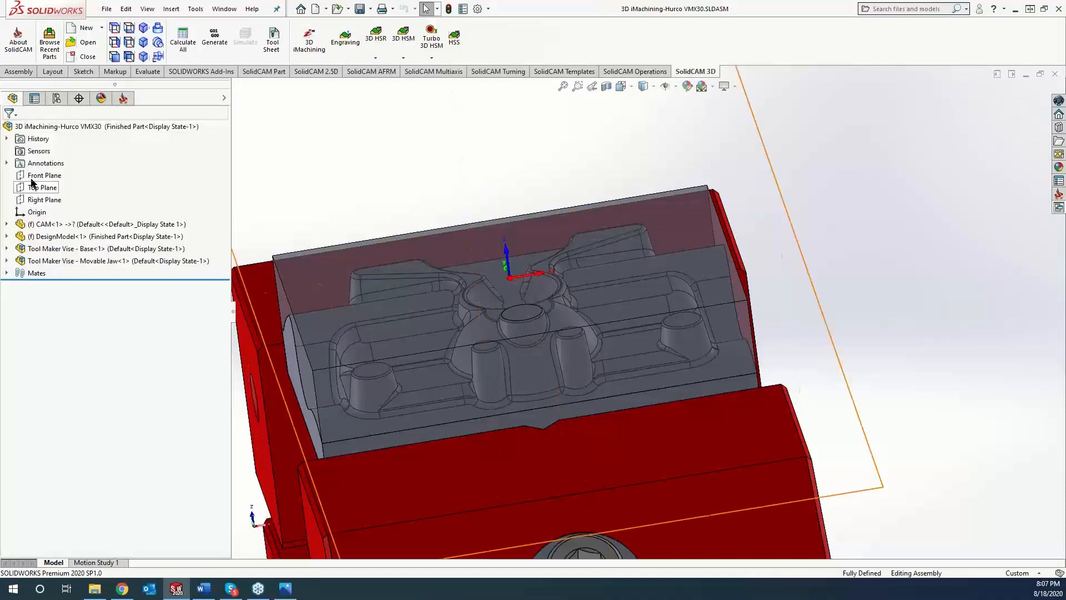
pyautogui.rightClick(32, 177)
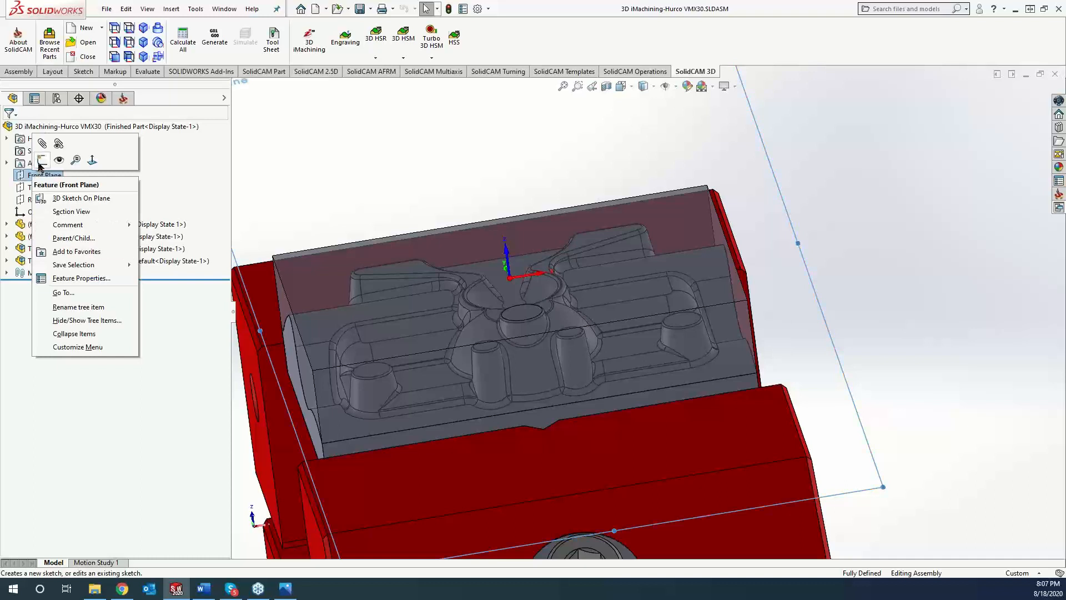
pyautogui.click(39, 165)
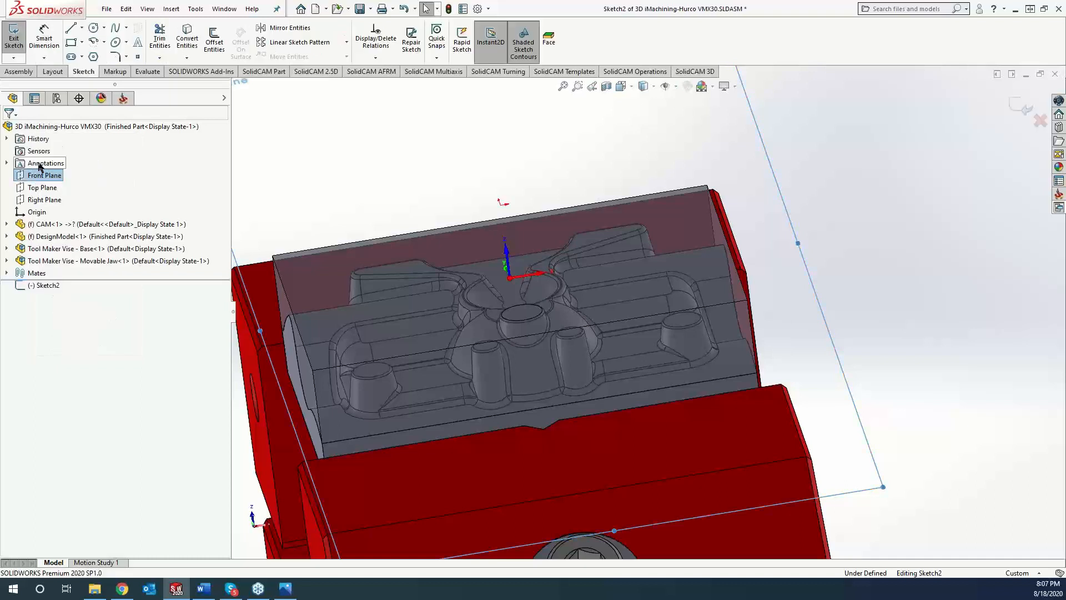
pyautogui.click(136, 44)
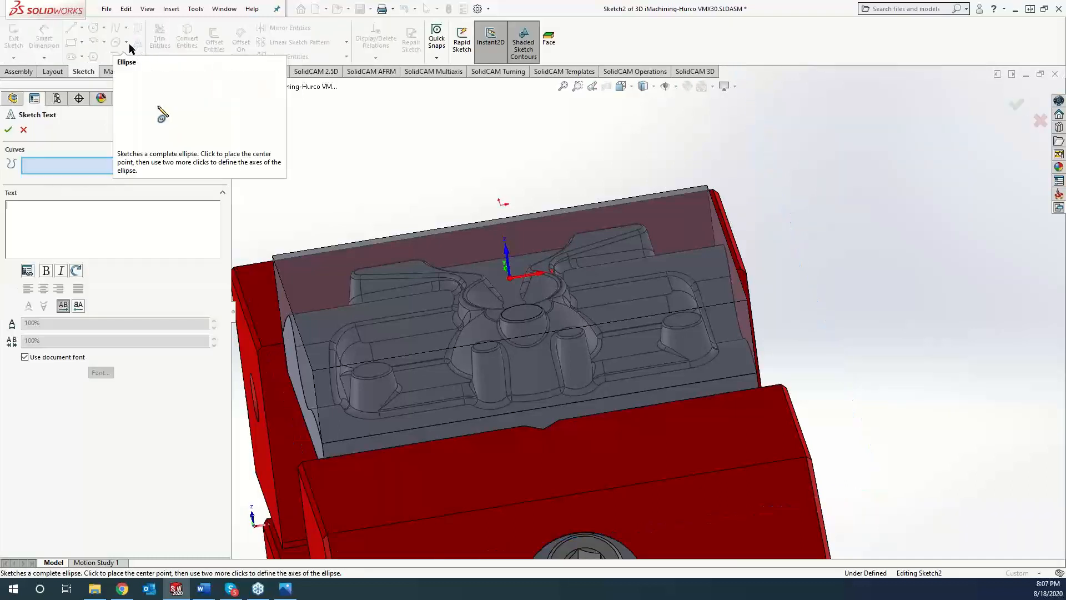
pyautogui.write('SolidCAM')
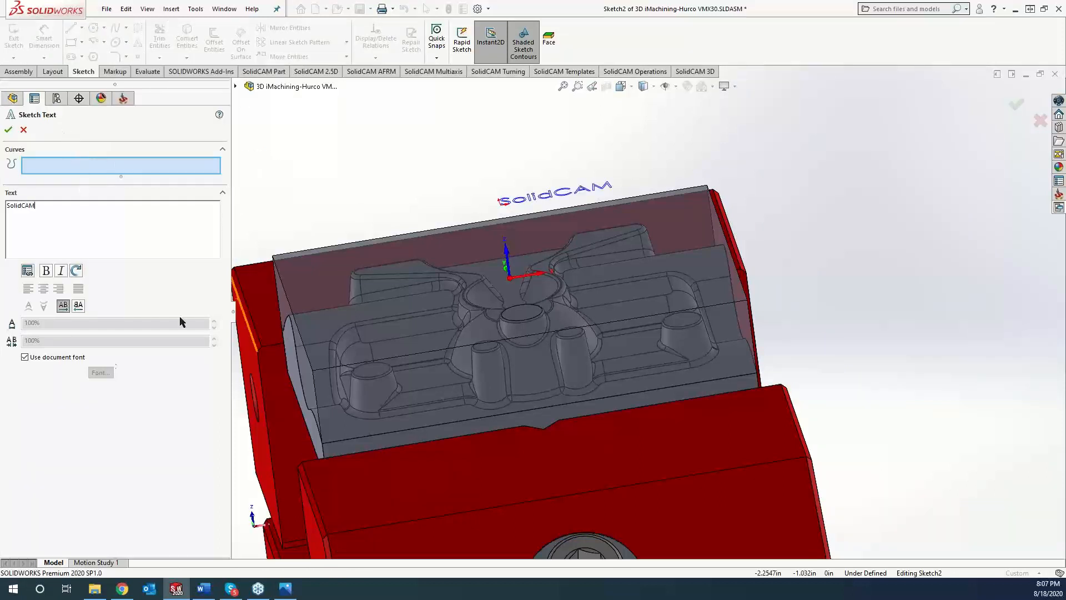
# Override the document font for the Front Plane text with DPS Schrift Single in regular style.
pyautogui.click(24, 357)
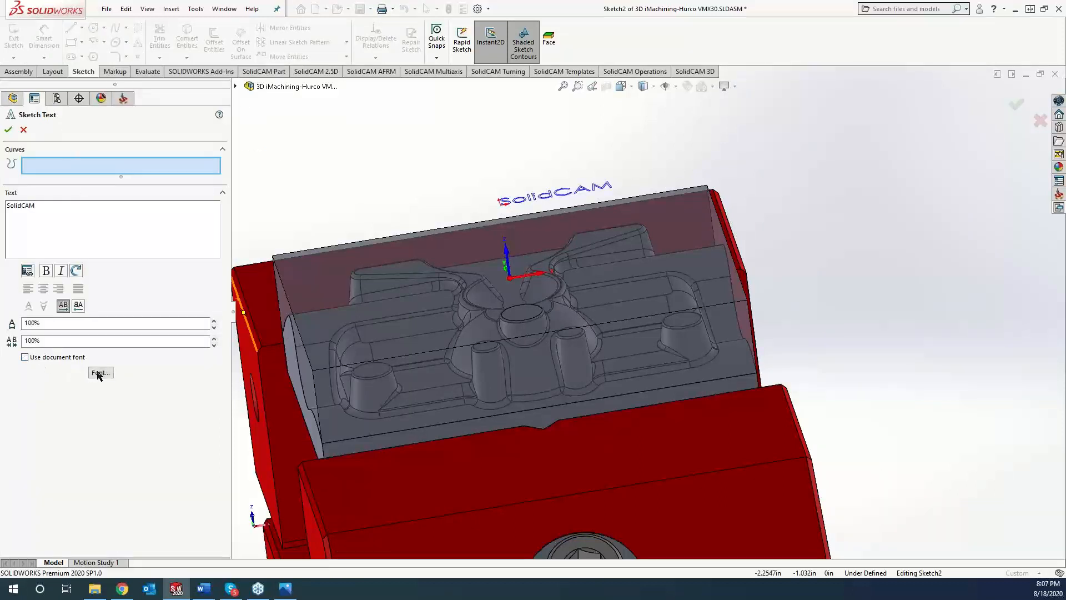
pyautogui.click(100, 373)
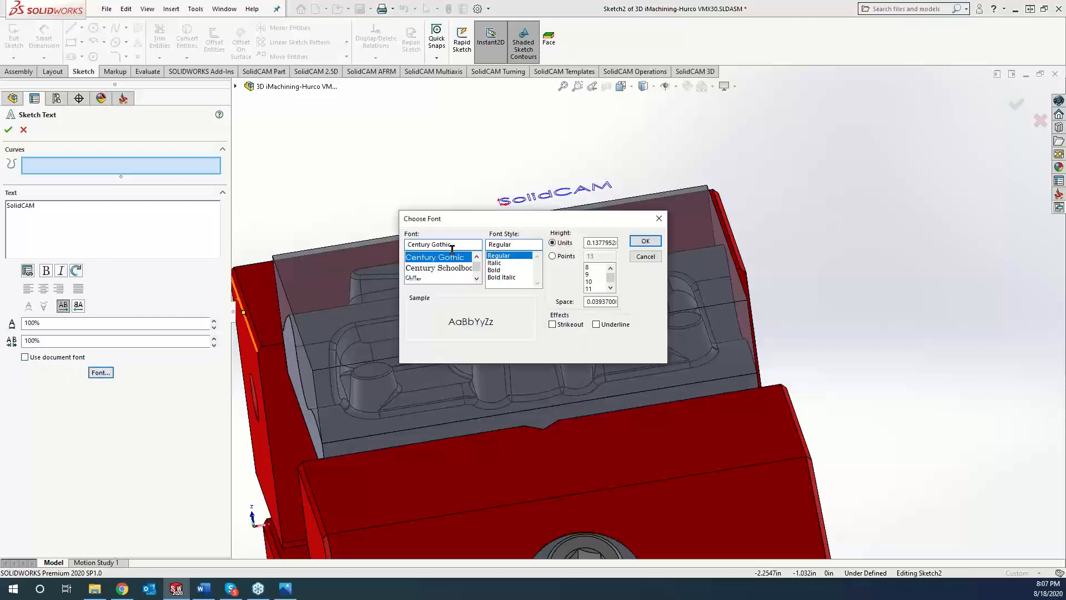
pyautogui.scroll(-5, 452, 267)
pyautogui.click(452, 269)
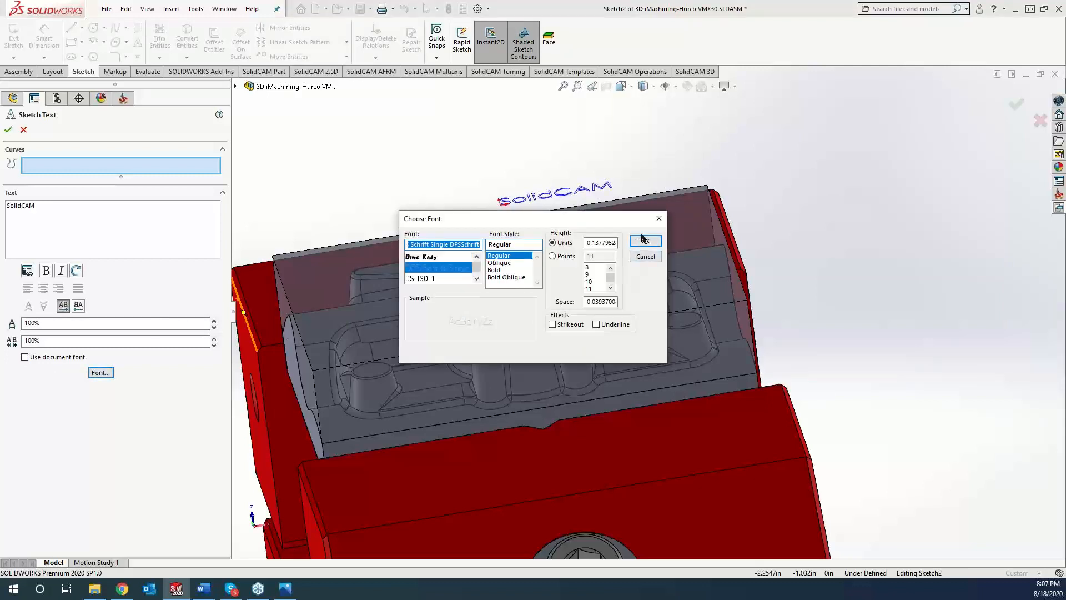
pyautogui.click(643, 240)
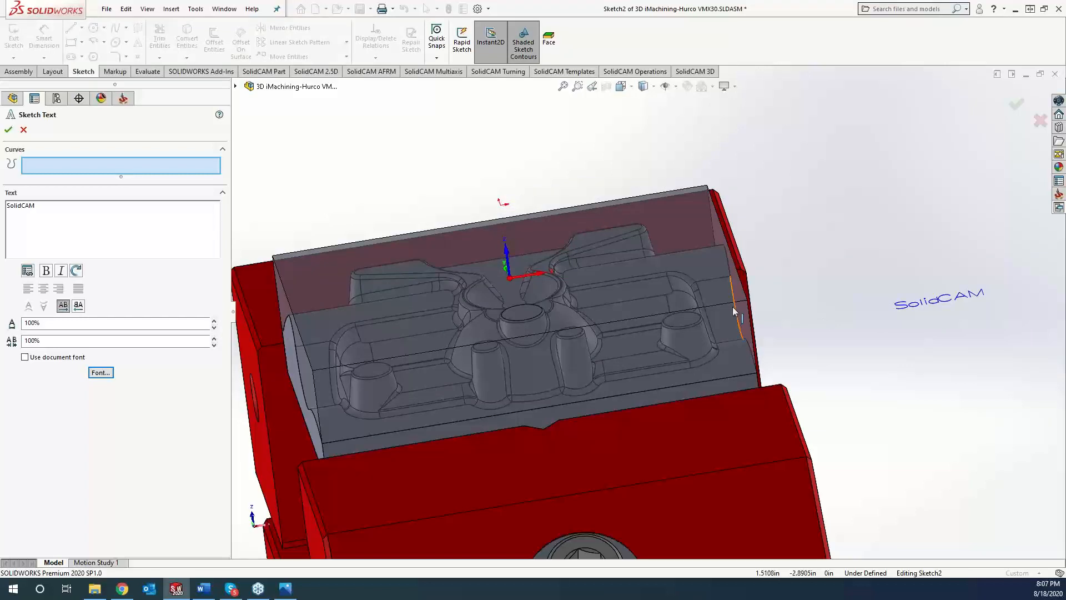
# Place the "SolidCAM" text over the part's stepped recess on the positive X side of the origin.
pyautogui.moveTo(732, 307)
pyautogui.mouseDown(button='middle')
pyautogui.moveTo(672, 290)
pyautogui.moveTo(668, 301)
pyautogui.moveTo(661, 288)
pyautogui.mouseUp(button='middle')
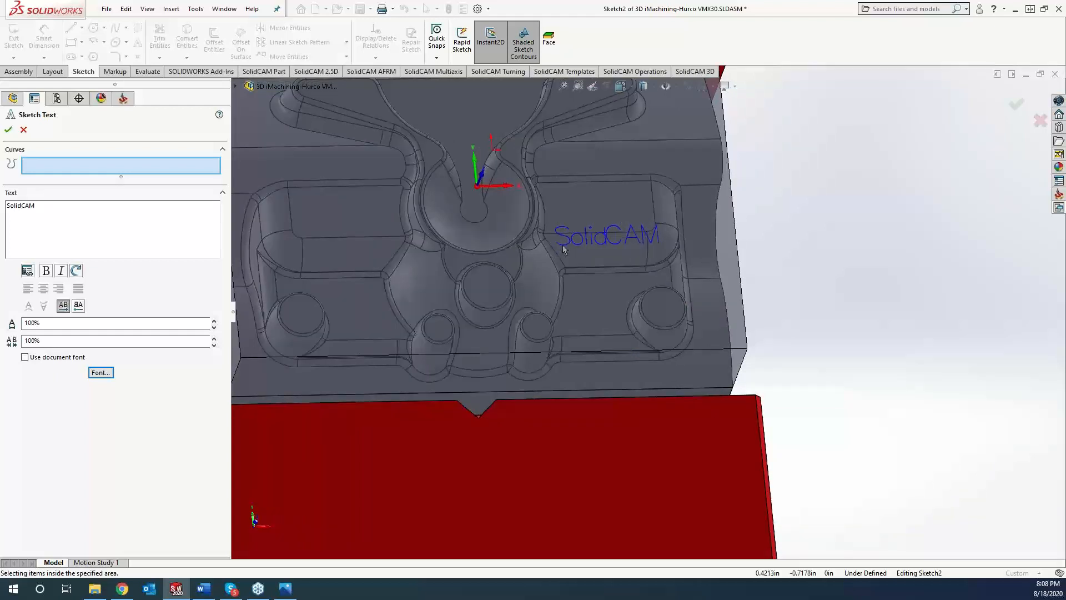
pyautogui.moveTo(567, 245); pyautogui.dragTo(566, 246, button='middle')
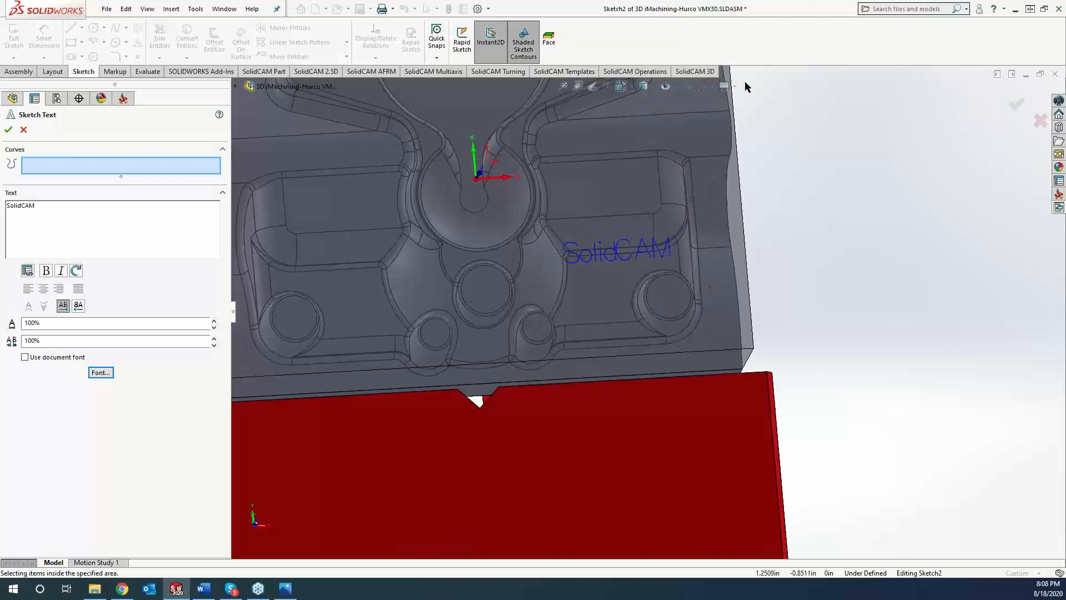
pyautogui.click(621, 85)
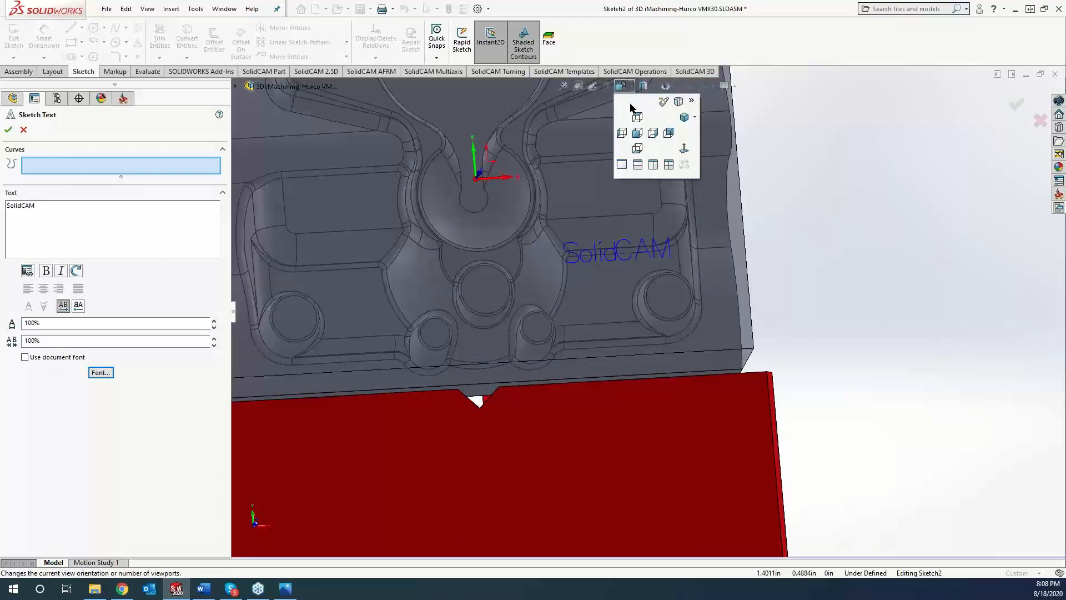
pyautogui.click(637, 133)
pyautogui.scroll(-3, 640, 143)
pyautogui.scroll(-4, 664, 226)
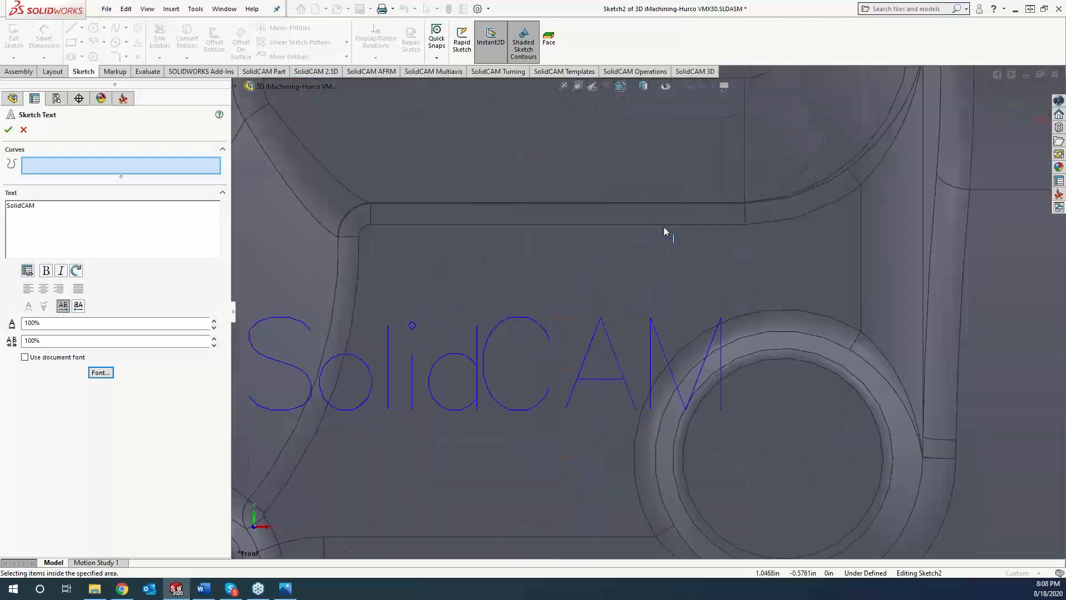
pyautogui.scroll(2, 641, 226)
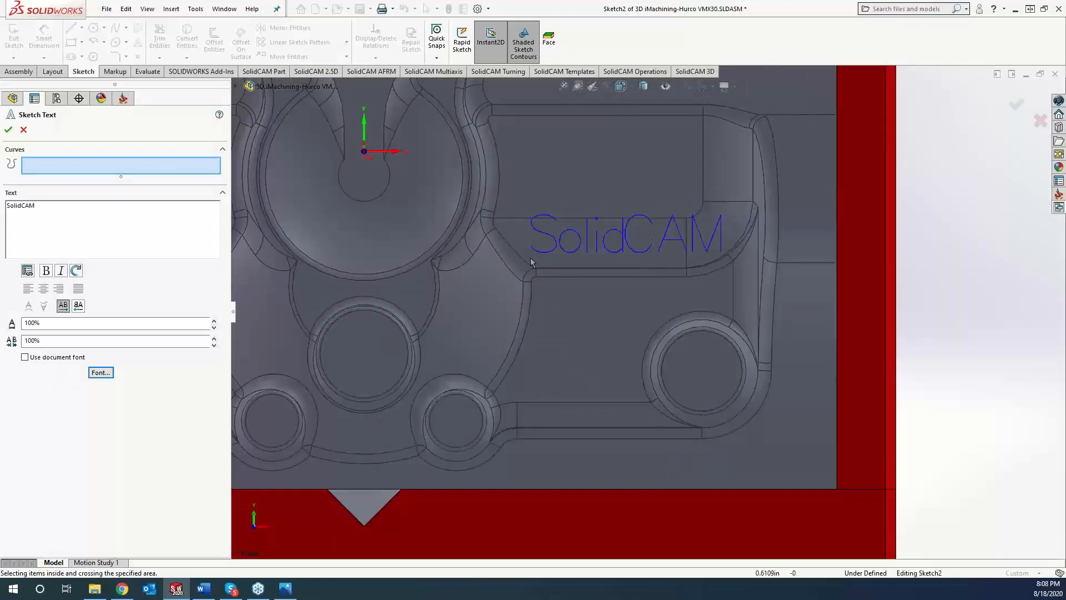
# Set the text's character spacing to 110%, accept the text and exit the Front Plane sketch.
pyautogui.click(213, 338)
pyautogui.click(213, 338)
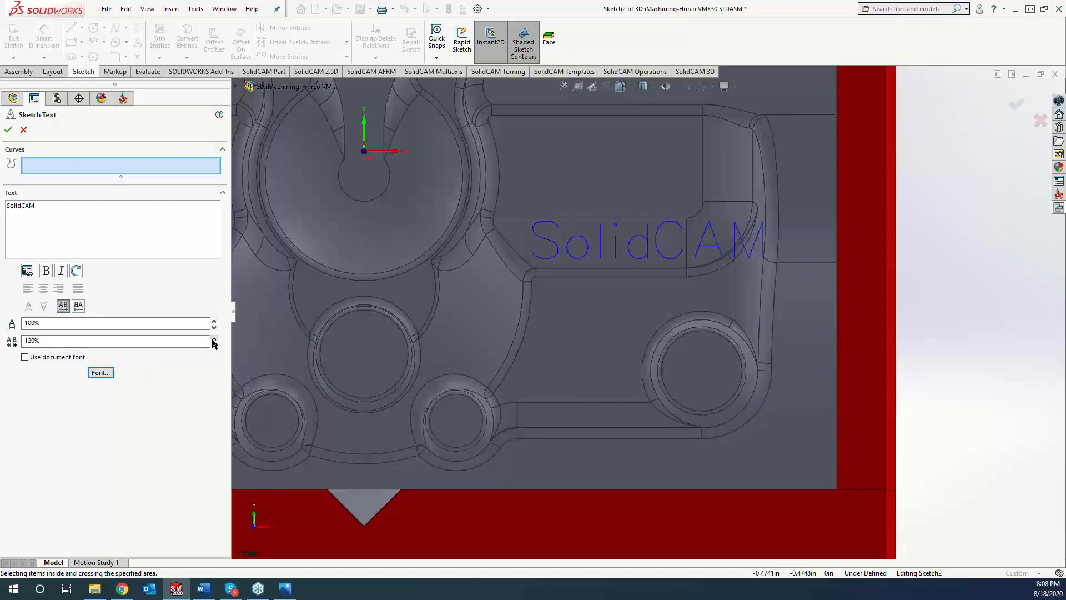
pyautogui.click(214, 345)
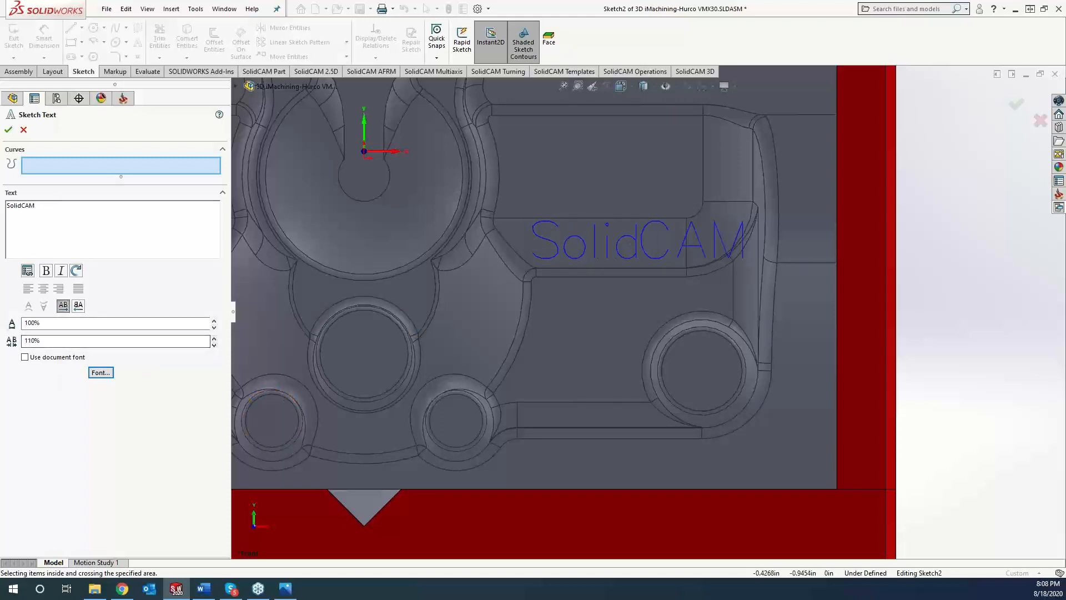
pyautogui.click(8, 129)
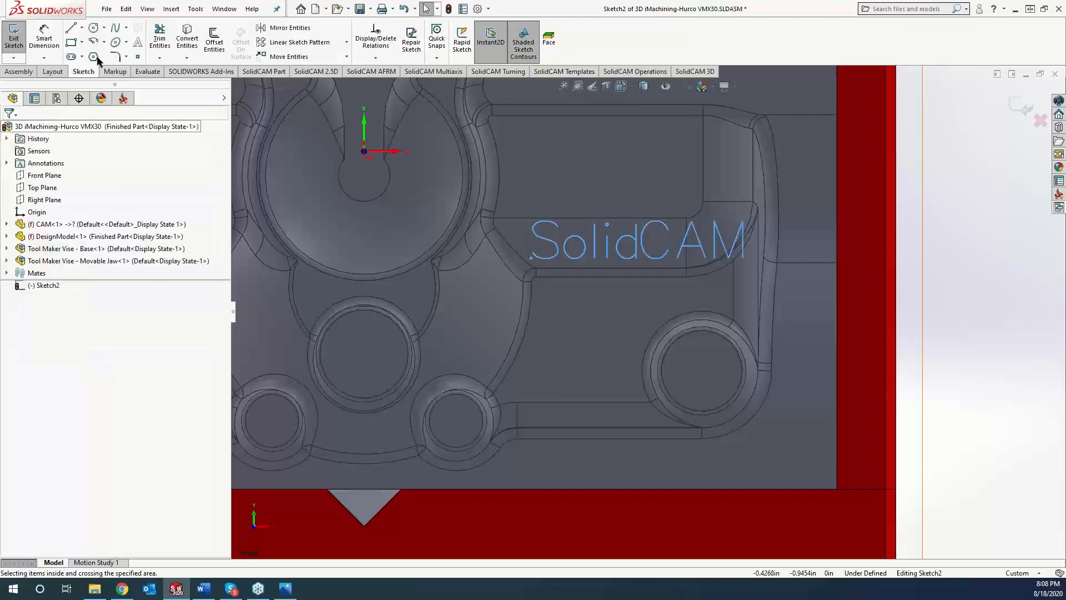
pyautogui.click(15, 40)
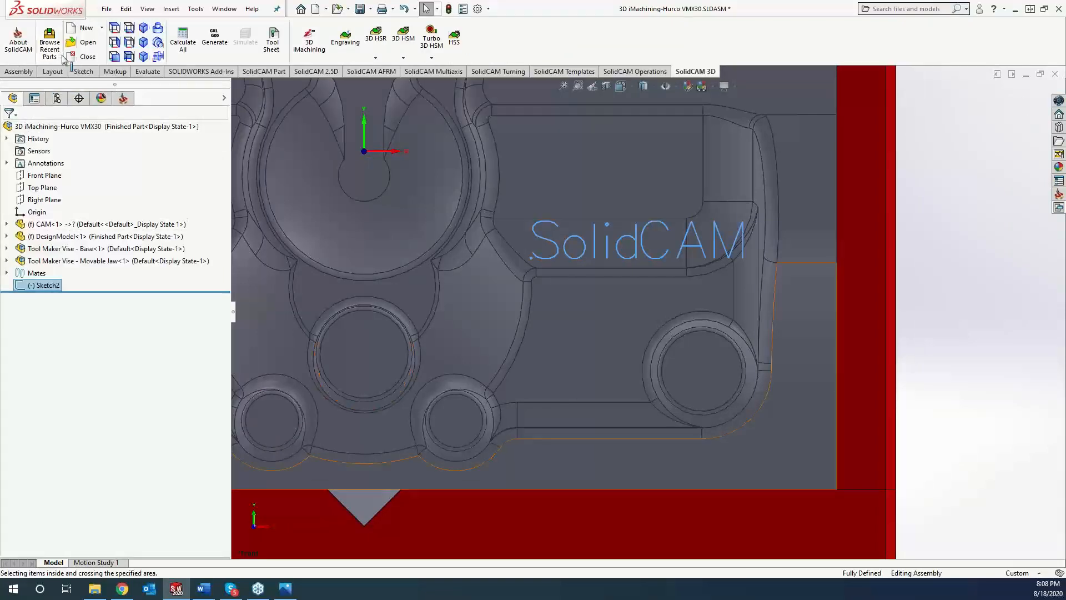
pyautogui.click(938, 328)
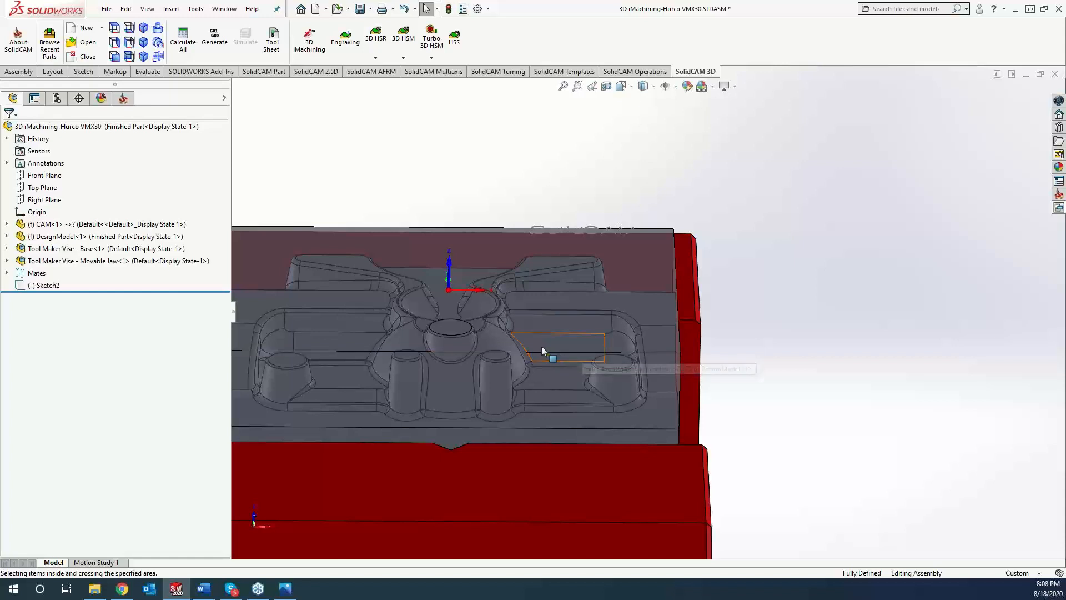
# Create a new engraving operation in the CAM-Part and set its technology to 3D Engraving.
pyautogui.click(125, 99)
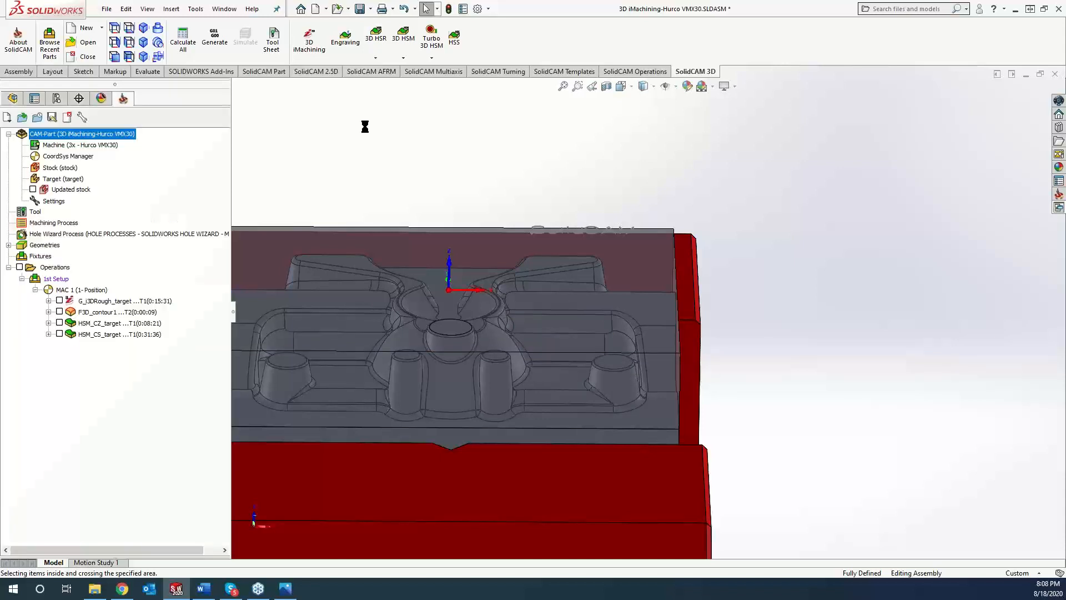
pyautogui.click(345, 48)
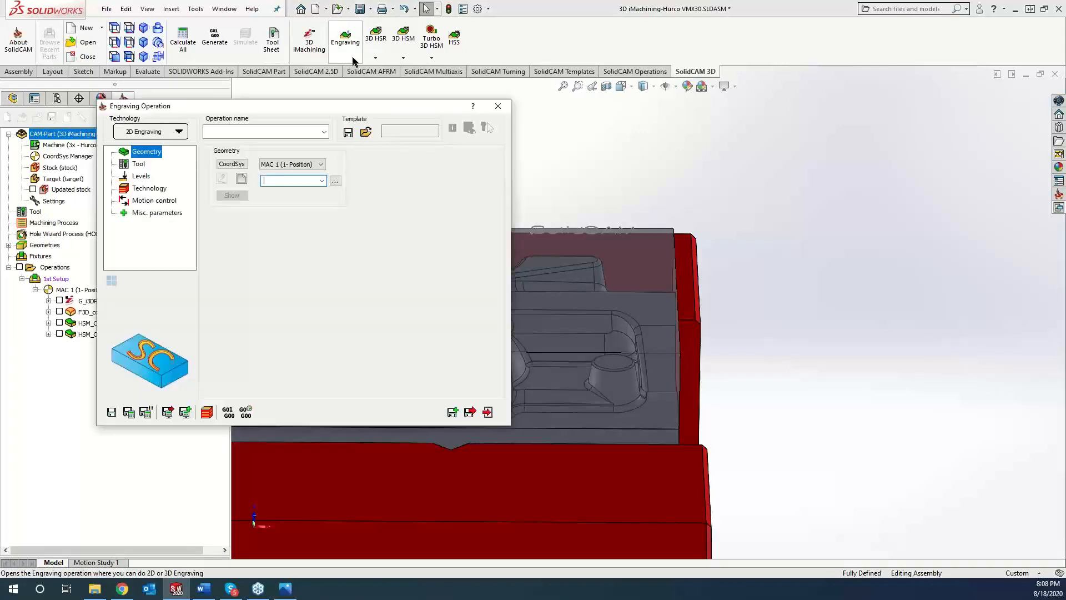
pyautogui.click(174, 133)
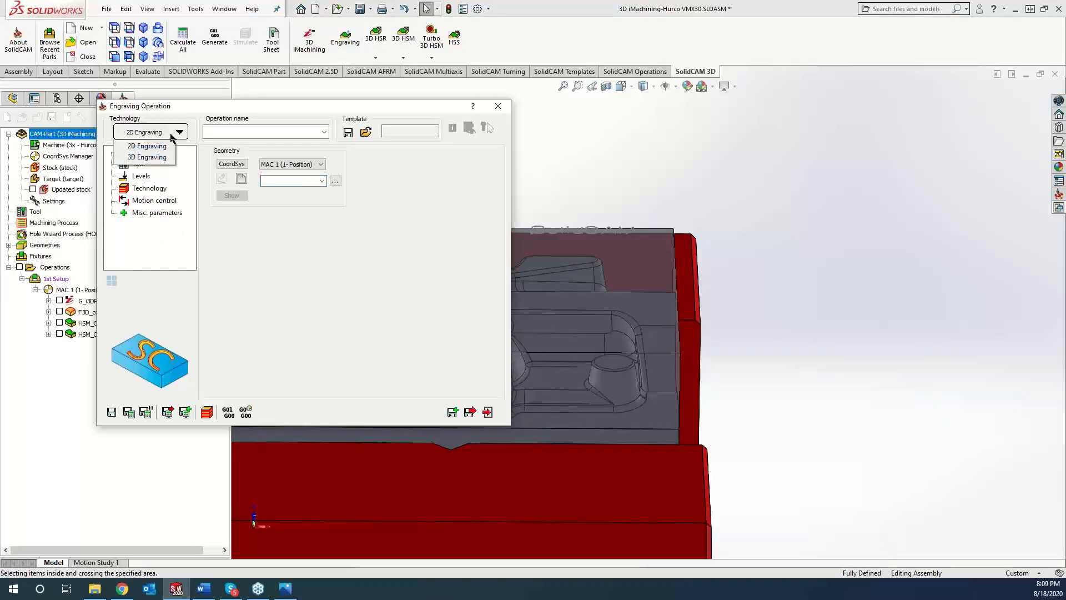
pyautogui.click(154, 161)
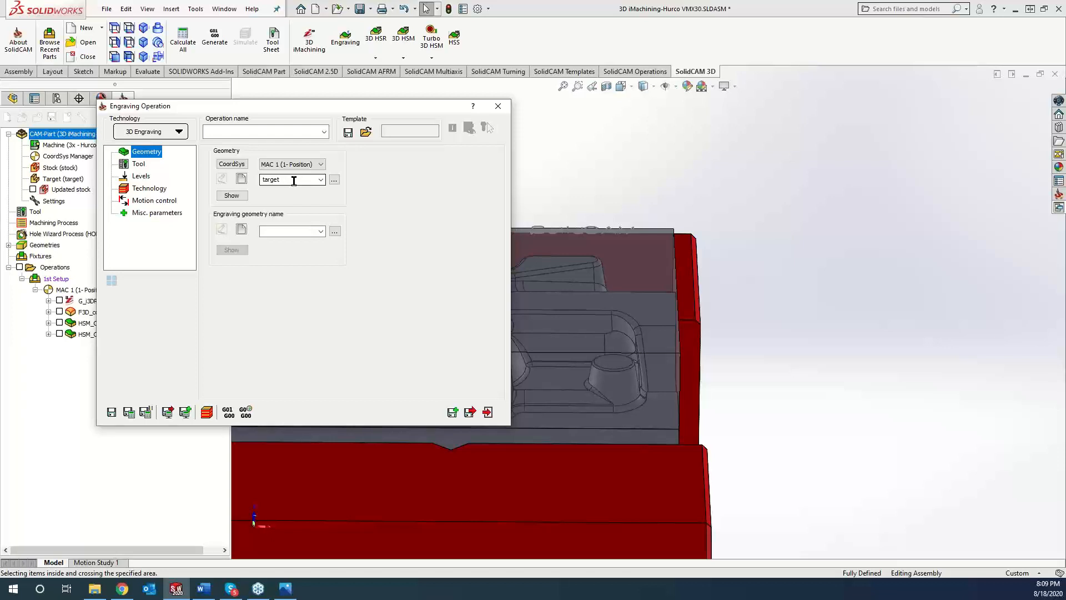
# Define a new 3D model geometry for the engraving operation from the solid part held in the vise.
pyautogui.click(245, 181)
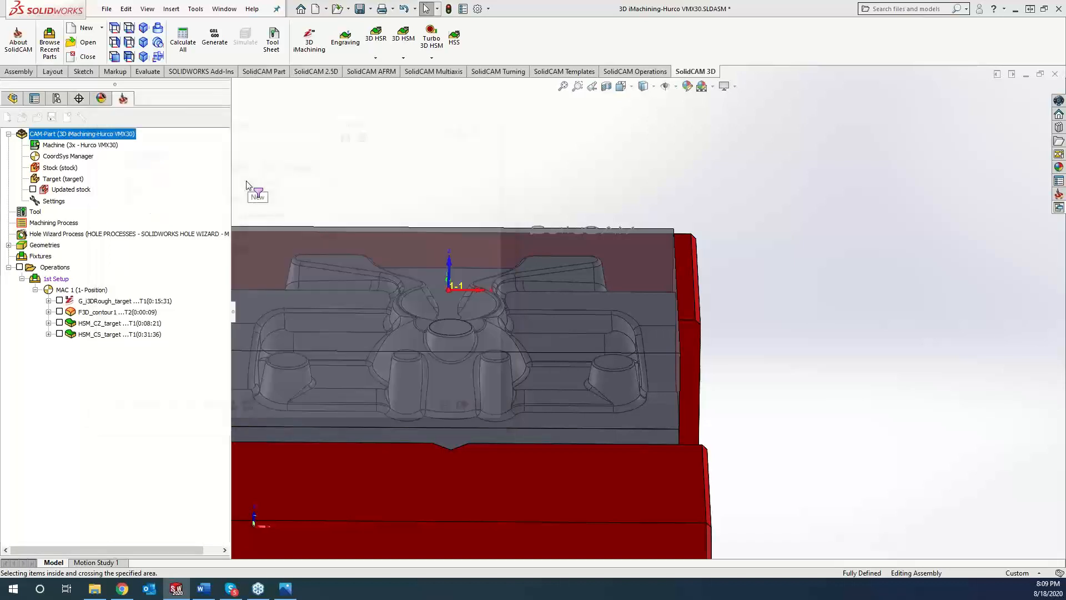
pyautogui.click(564, 337)
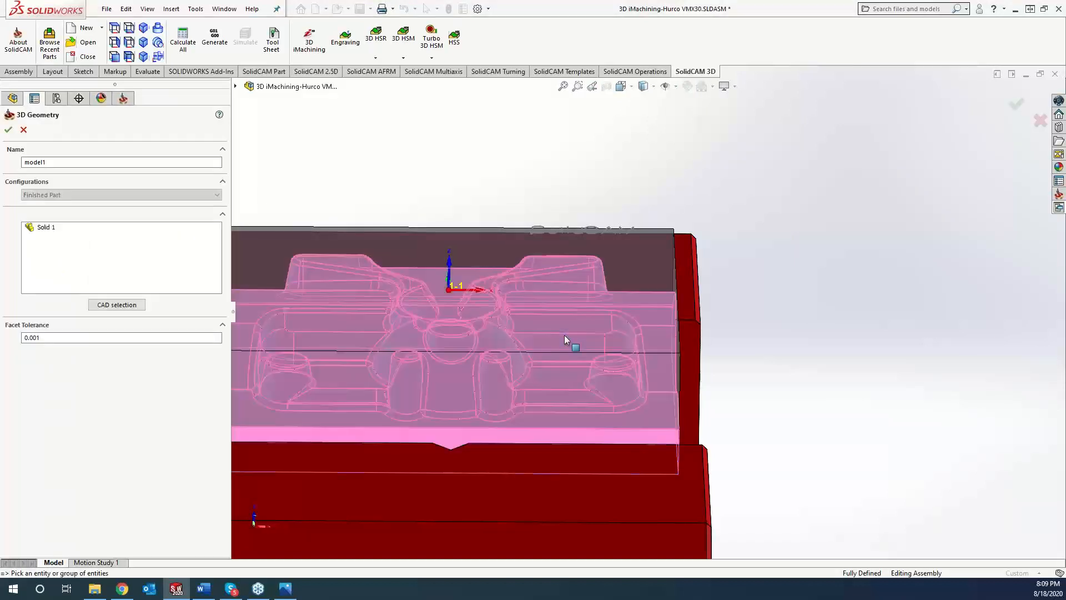
pyautogui.click(9, 130)
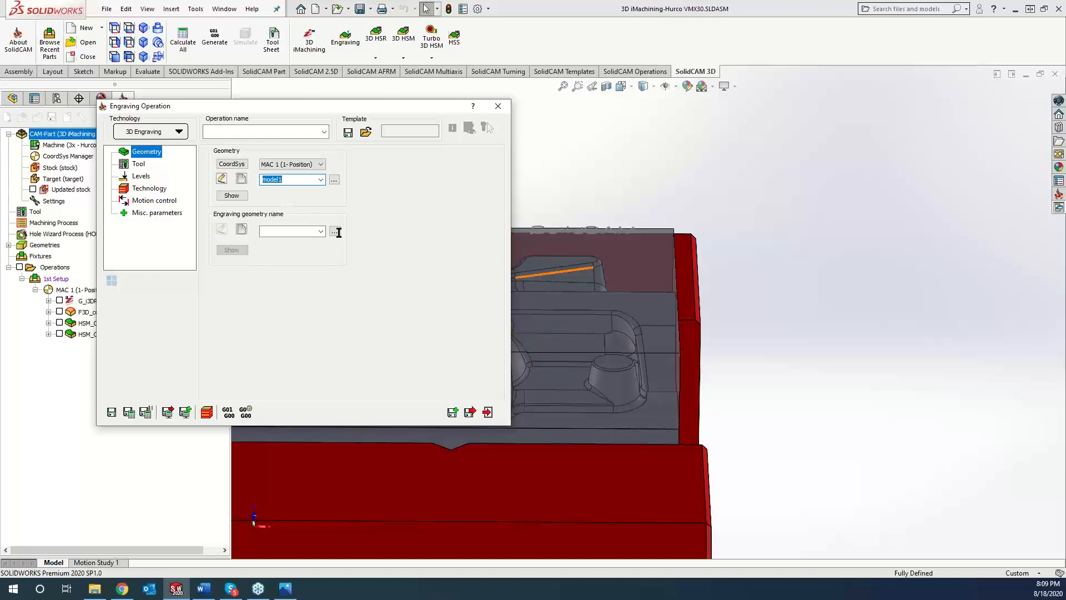
# Create a new engraving geometry by multi-chain selection of the "SolidCAM" sketch text and accept its chains.
pyautogui.click(243, 230)
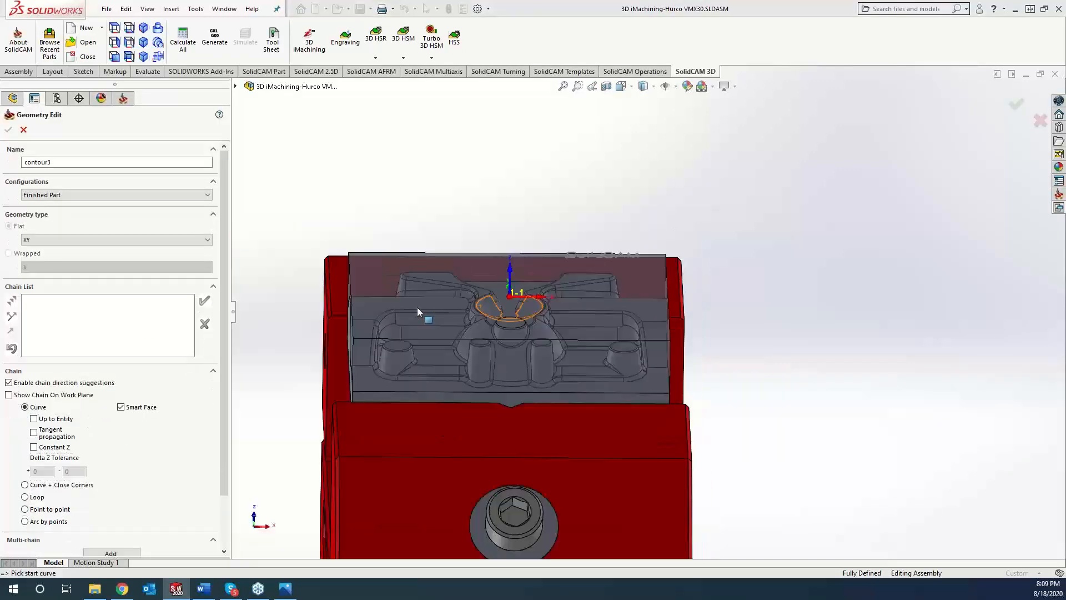
pyautogui.scroll(1, 335, 350)
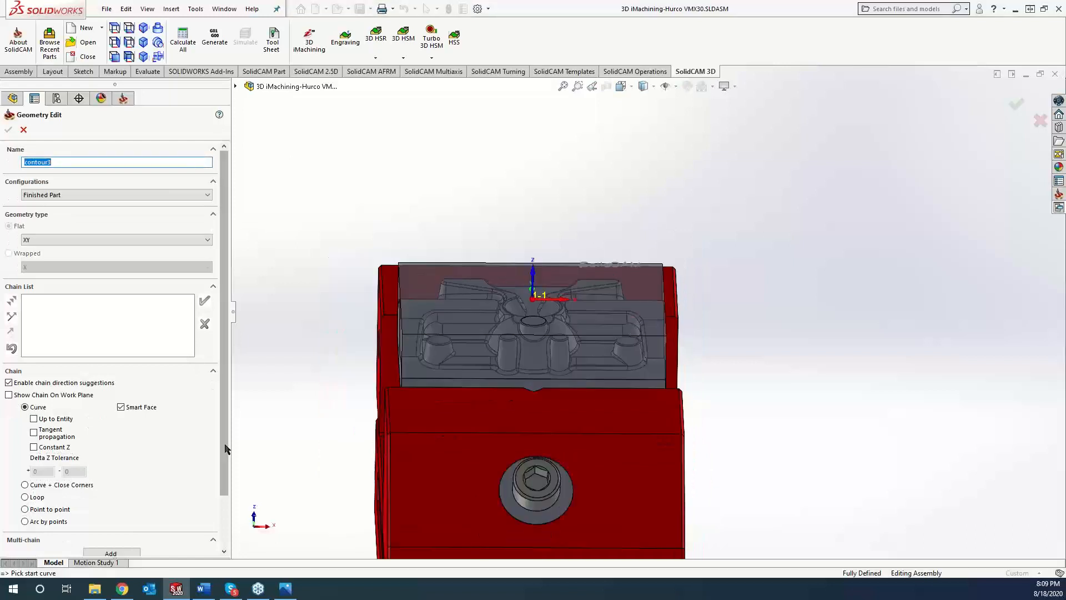
pyautogui.moveTo(224, 445); pyautogui.dragTo(219, 505)
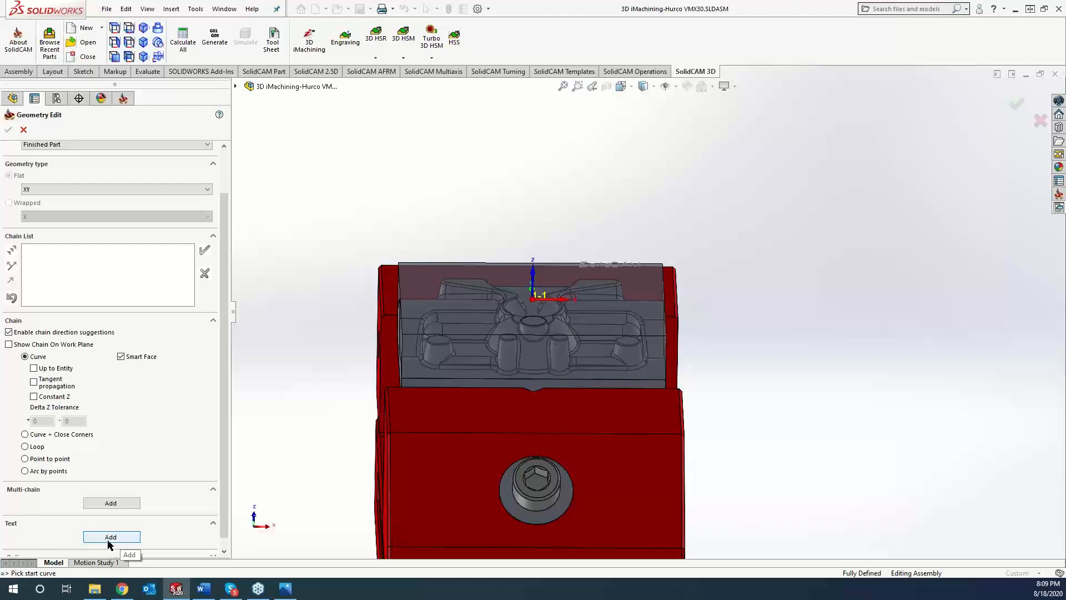
pyautogui.click(111, 503)
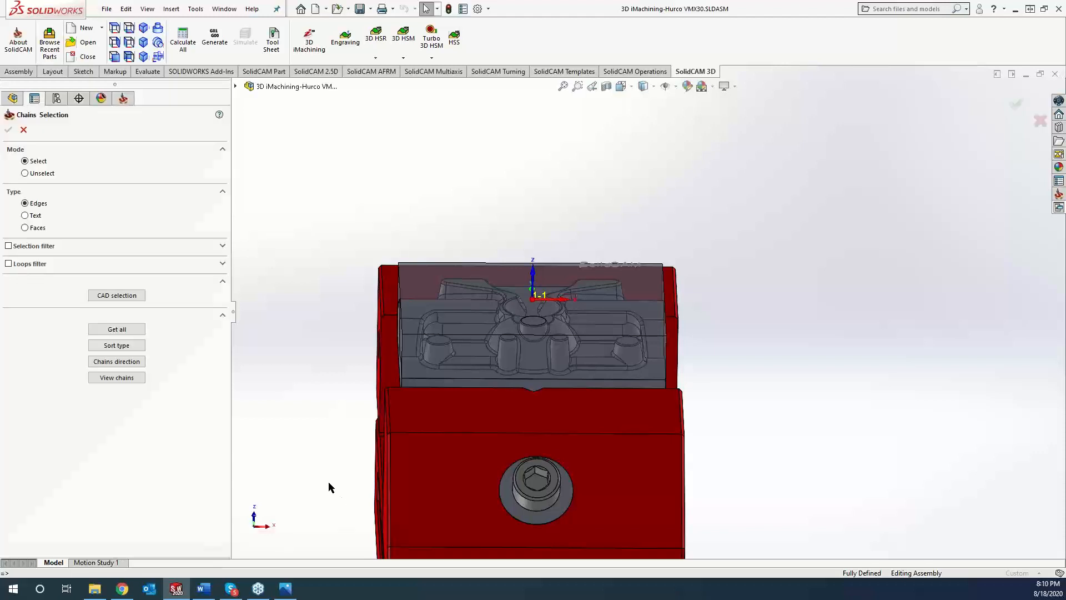
pyautogui.click(26, 216)
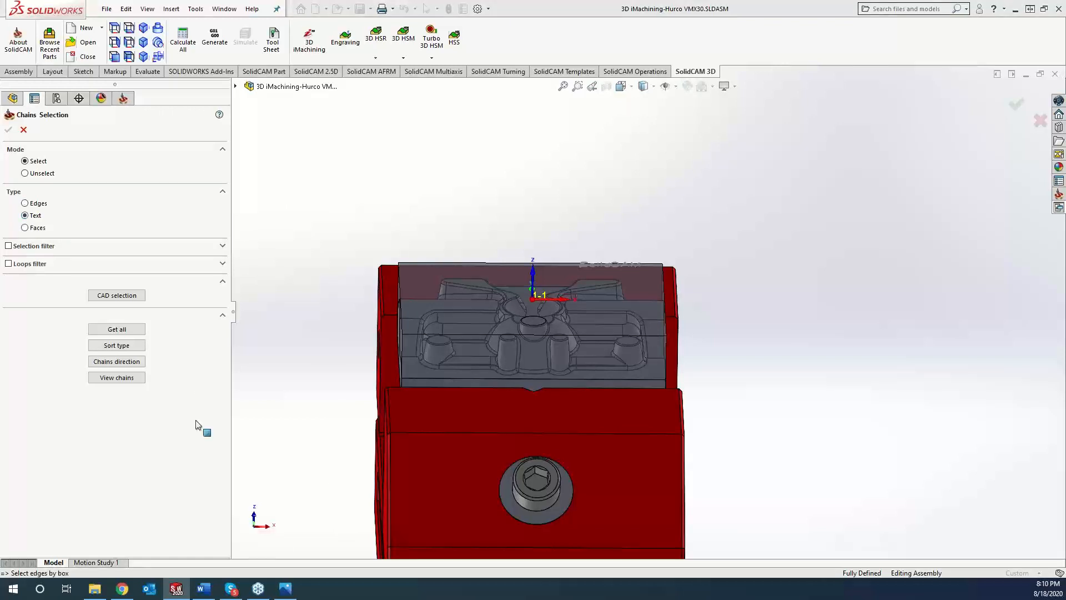
pyautogui.click(611, 266)
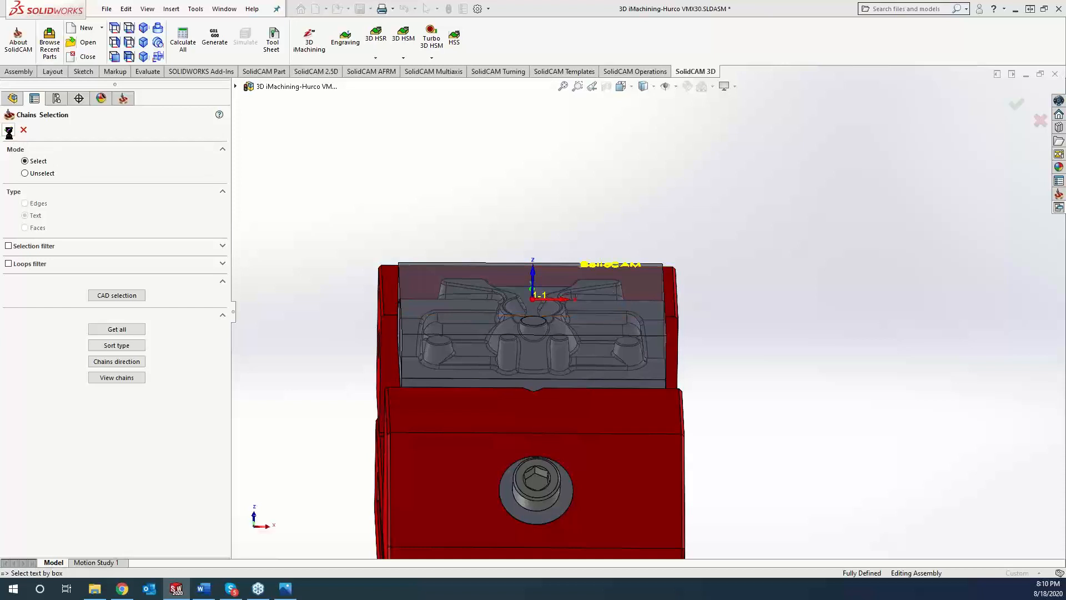
pyautogui.click(9, 131)
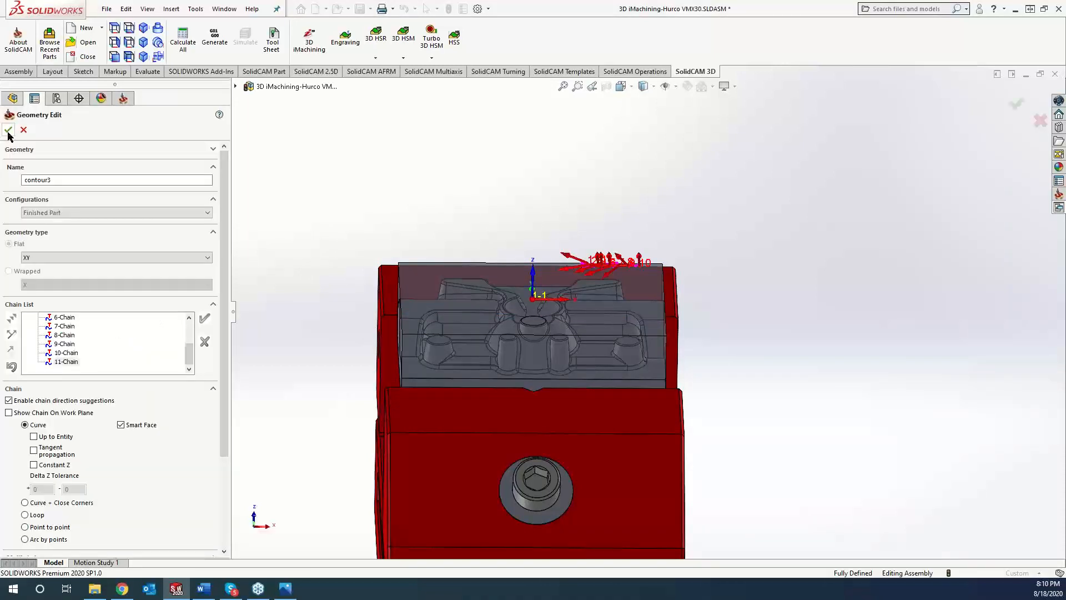
pyautogui.click(9, 131)
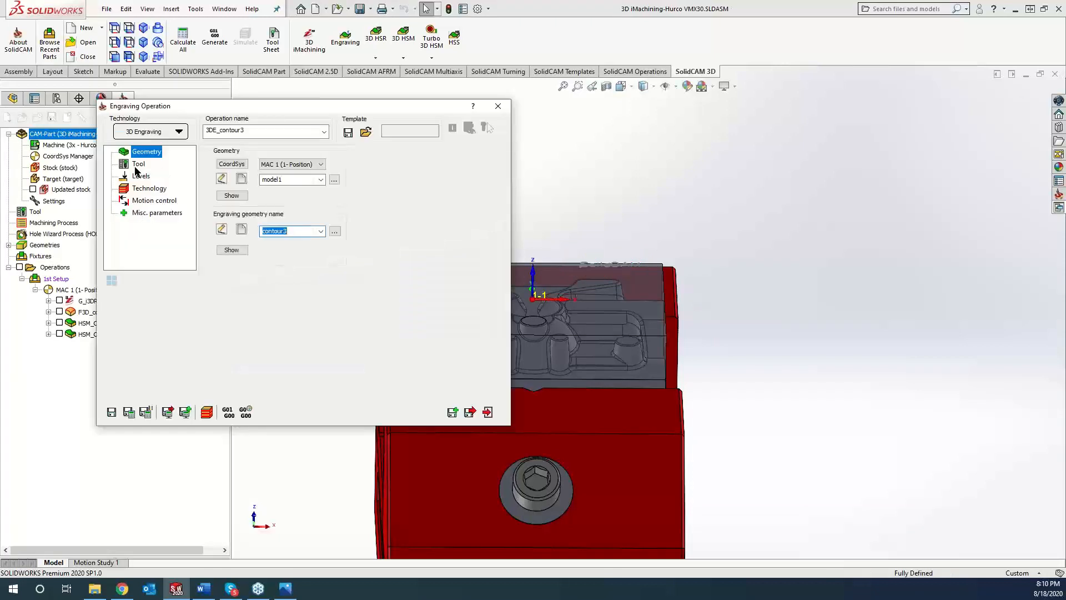
# Assign engraving tool number 3 from the part tool table to the operation.
pyautogui.click(138, 164)
pyautogui.click(261, 324)
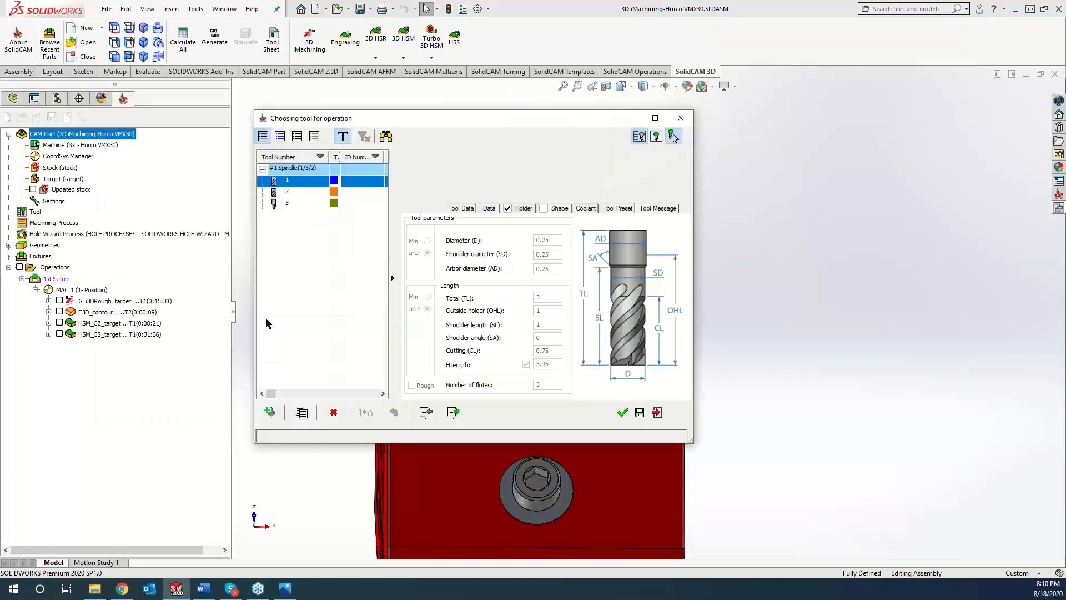
pyautogui.click(295, 203)
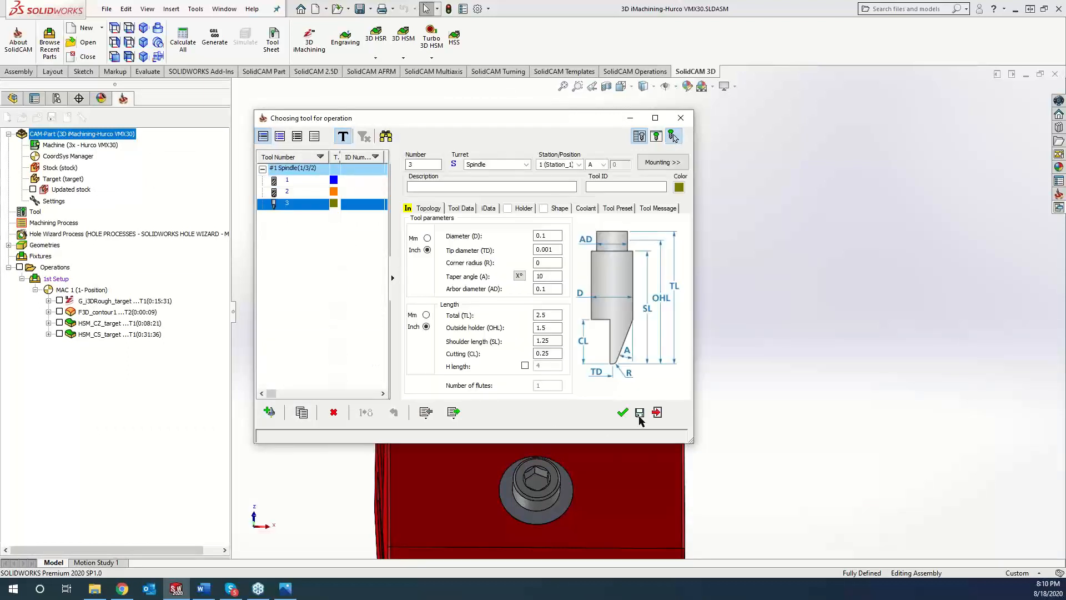
pyautogui.click(622, 412)
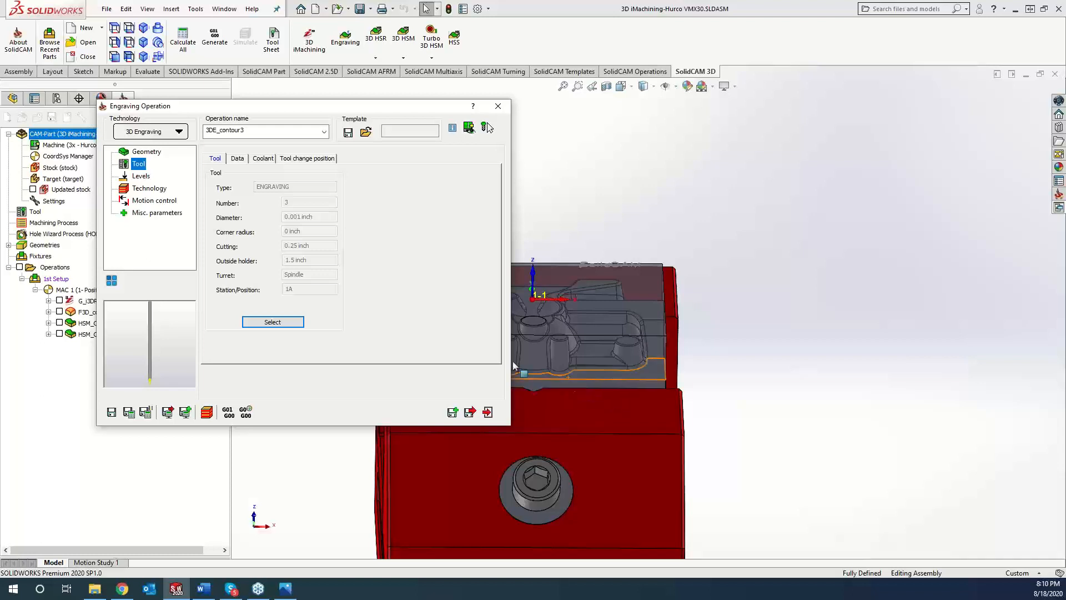
# Set the operation's engraving depth to 0.003.
pyautogui.click(141, 176)
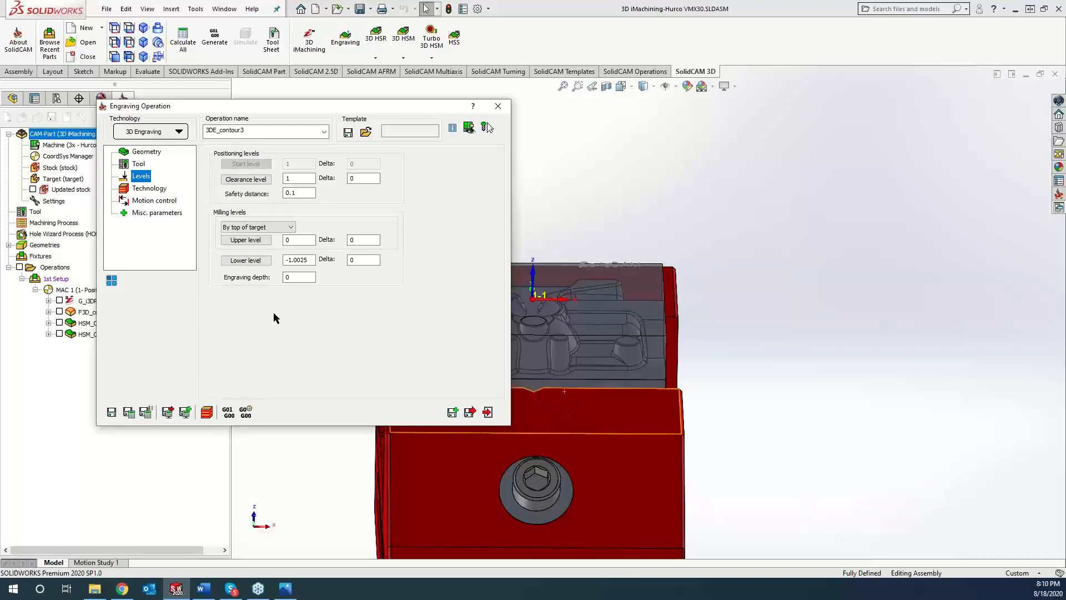
pyautogui.doubleClick(287, 277)
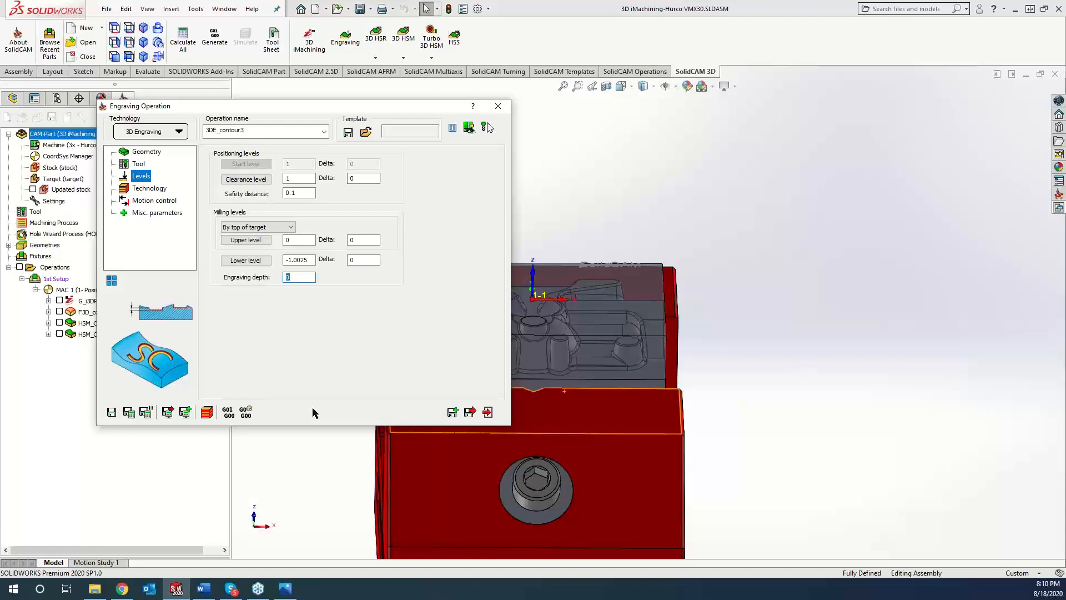
pyautogui.write('.003')
# Set the tool side to Center for the engraving and save and calculate the operation.
pyautogui.click(149, 189)
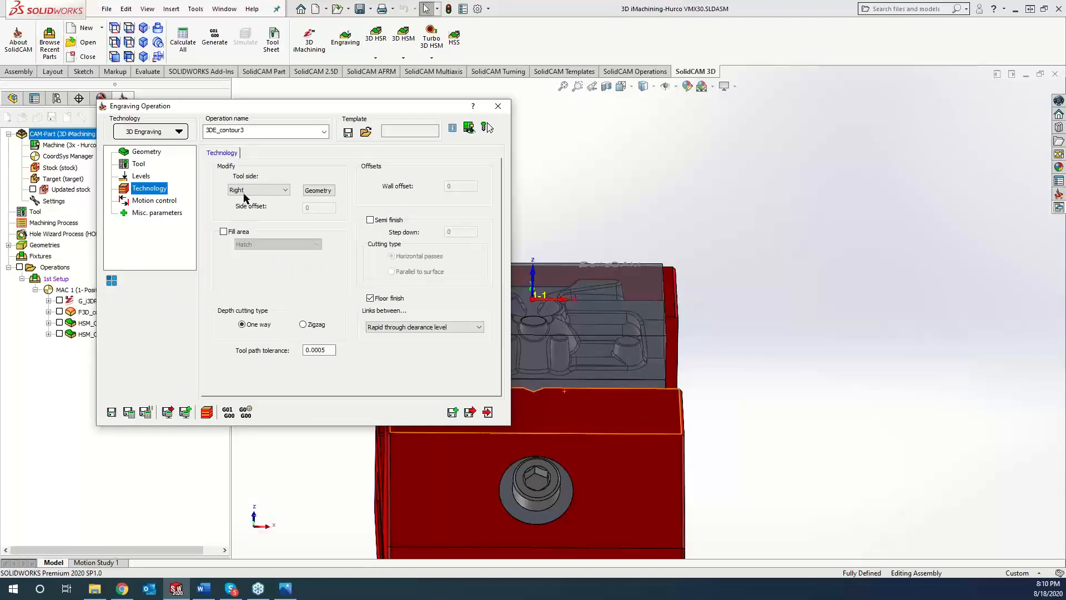
pyautogui.click(250, 191)
pyautogui.click(248, 214)
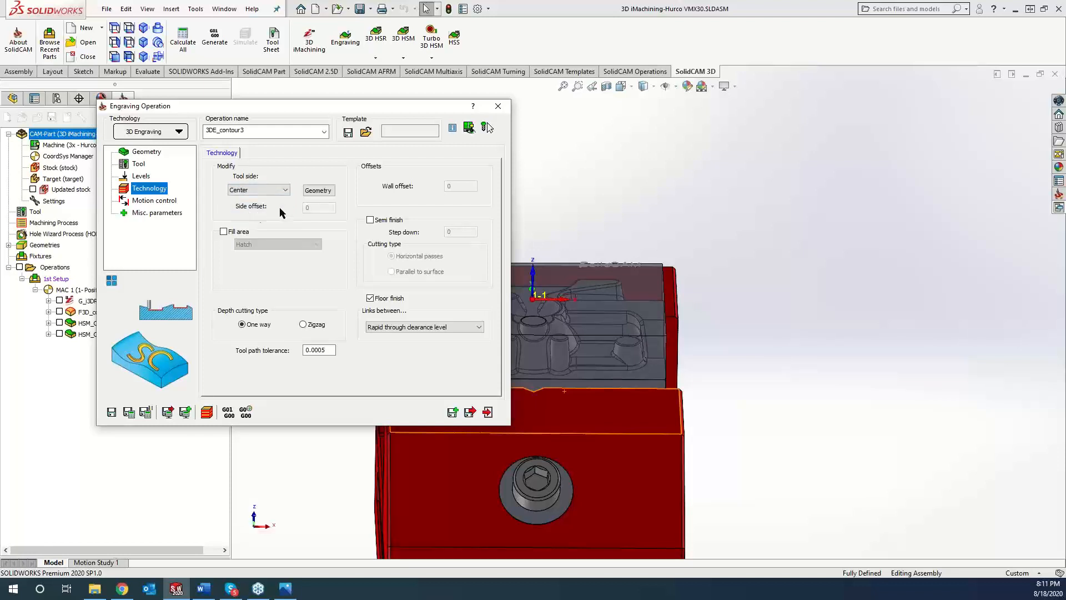
pyautogui.click(747, 352)
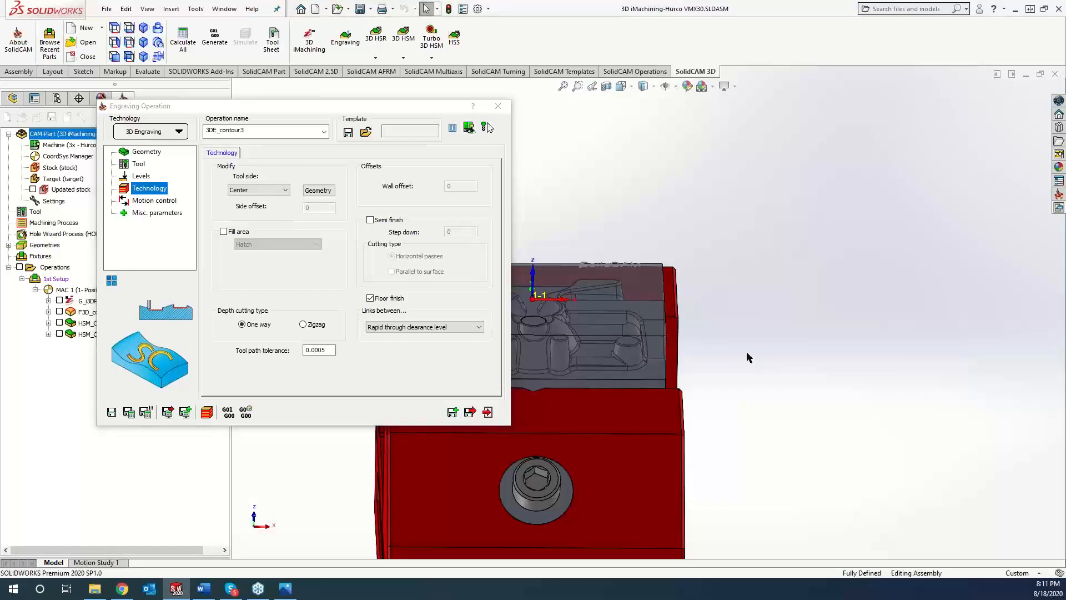
pyautogui.scroll(-10, 738, 348)
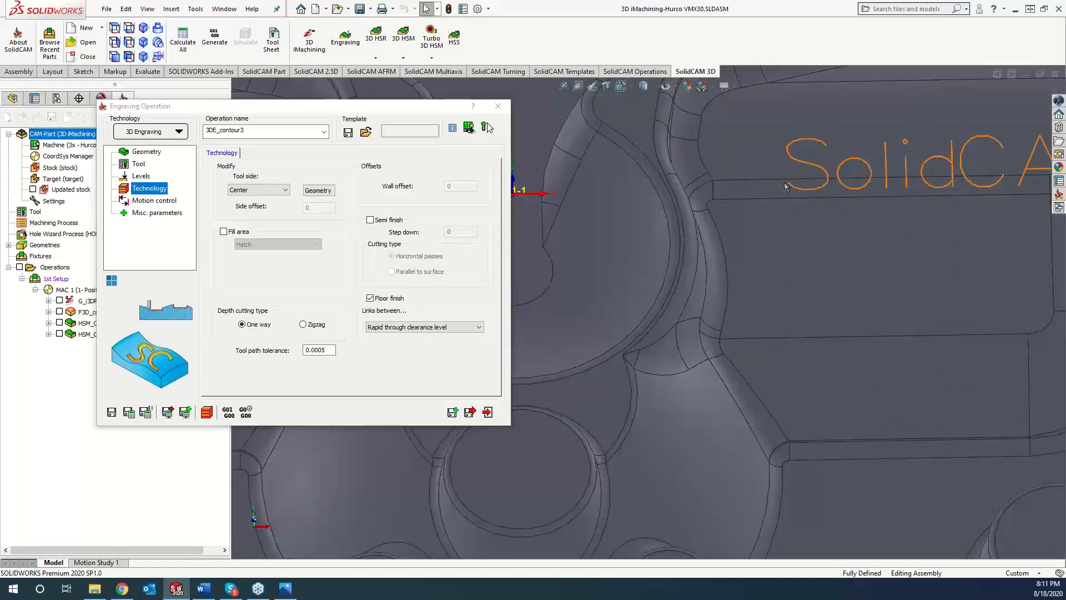
pyautogui.click(134, 412)
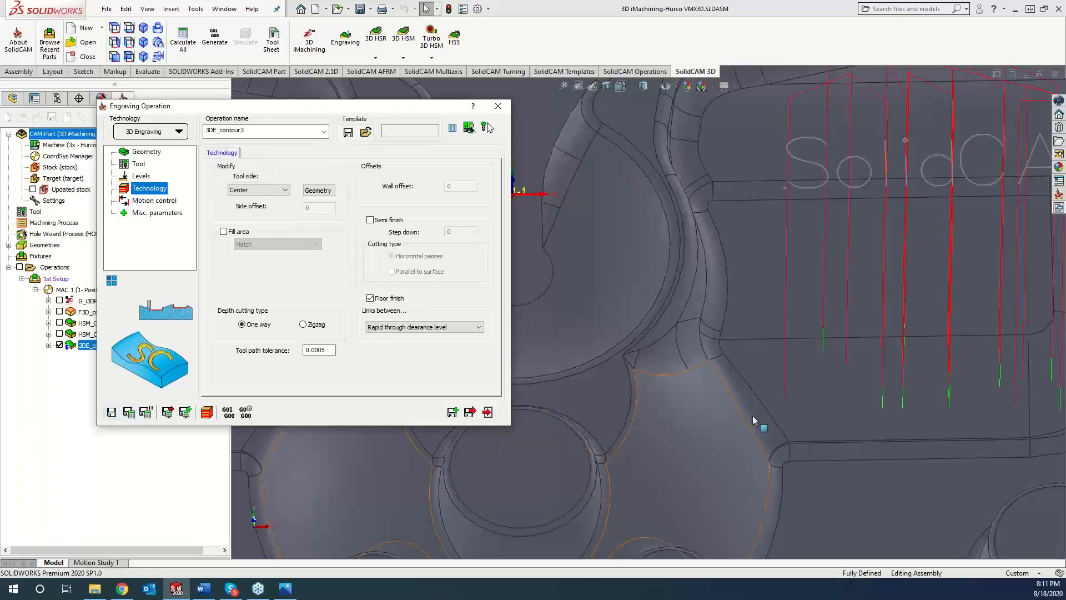
# Examine the engraving toolpath projected below the "SolidCAM" text in wireframe display, and return to the shaded view with edges.
pyautogui.scroll(3, 814, 406)
pyautogui.scroll(2, 814, 410)
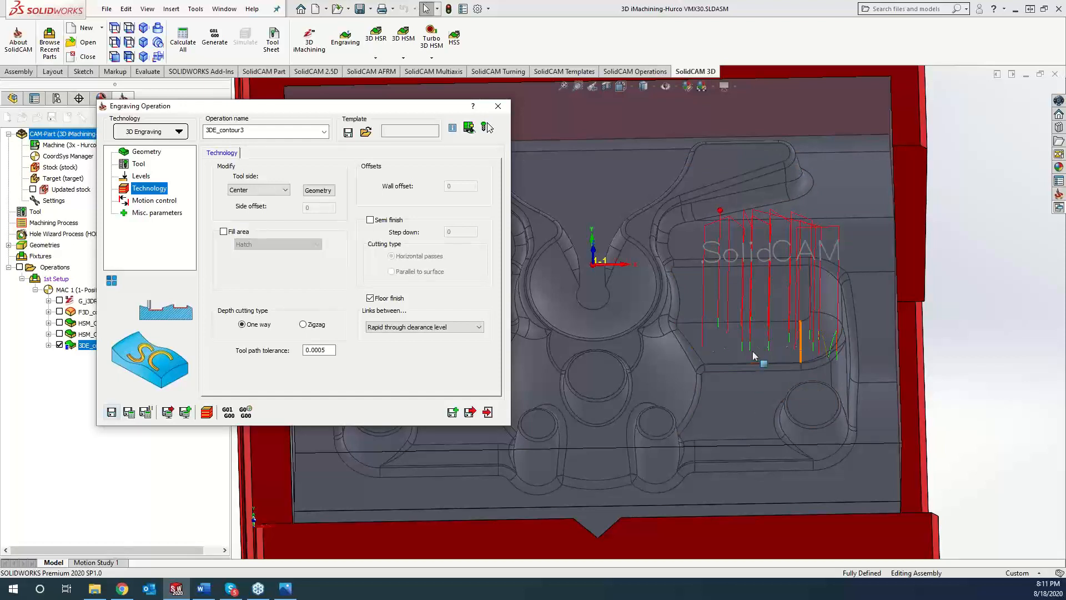
pyautogui.click(142, 176)
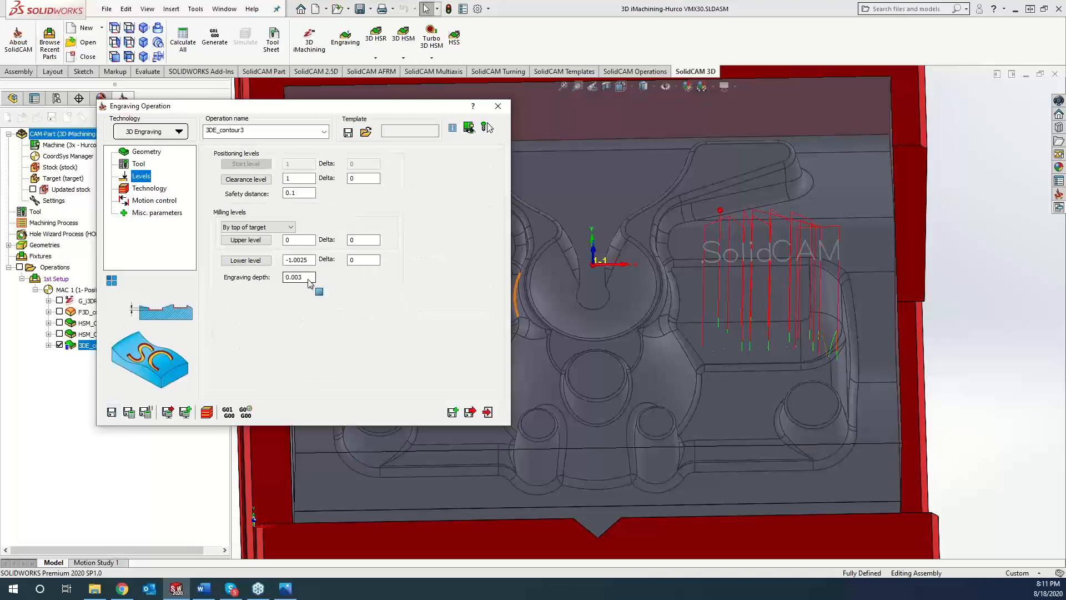
pyautogui.scroll(-5, 748, 347)
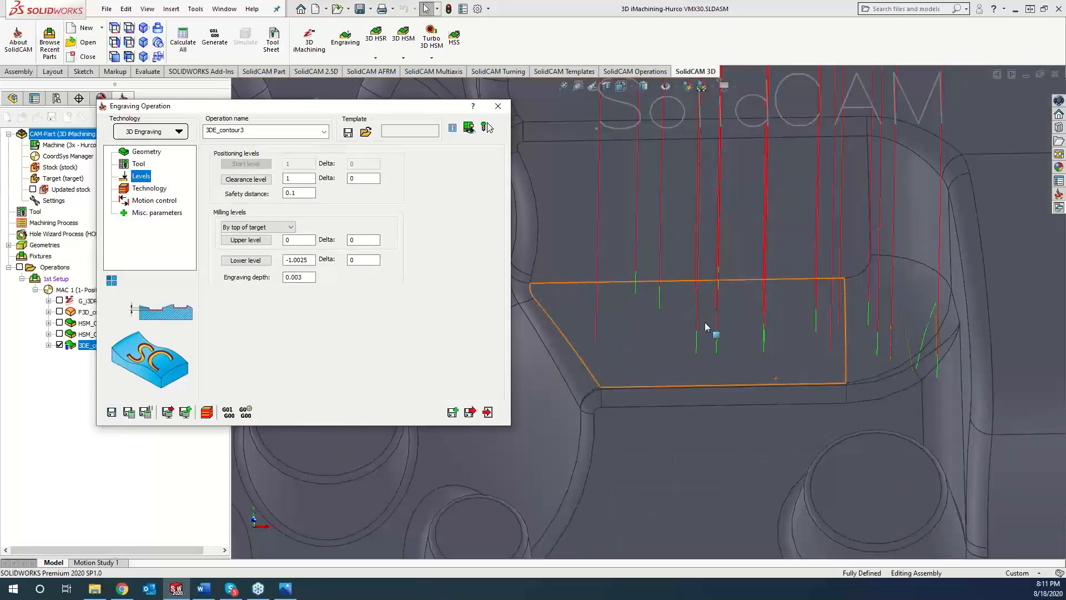
pyautogui.scroll(8, 686, 126)
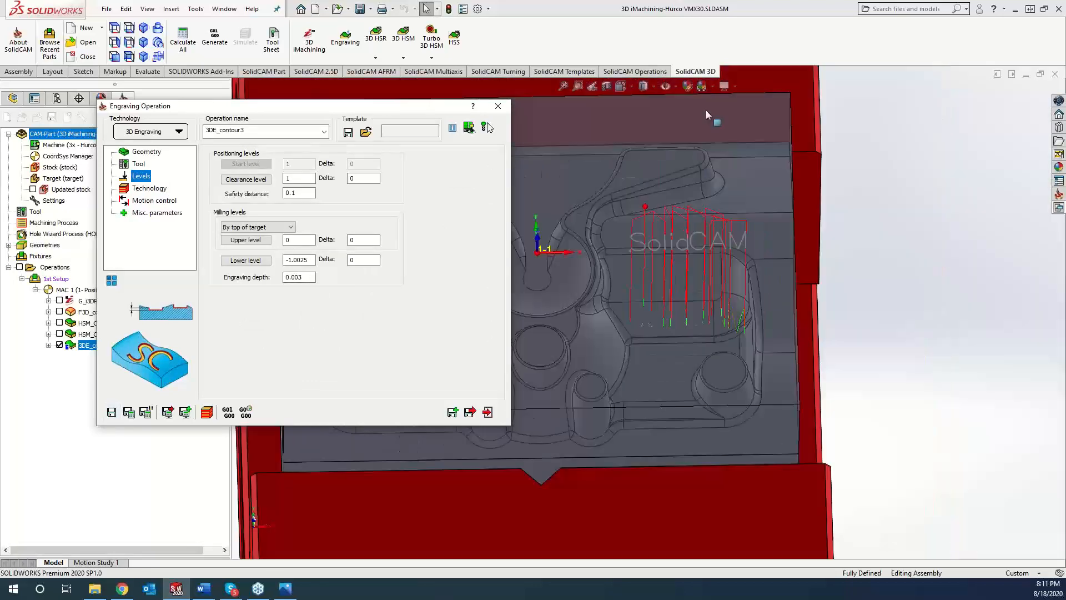
pyautogui.click(650, 87)
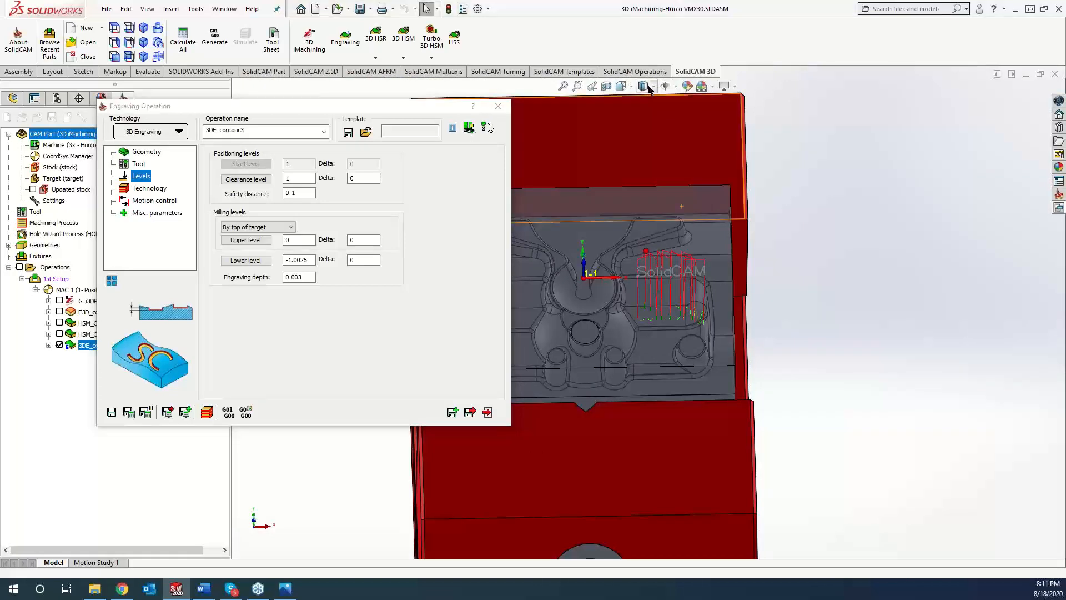
pyautogui.click(644, 164)
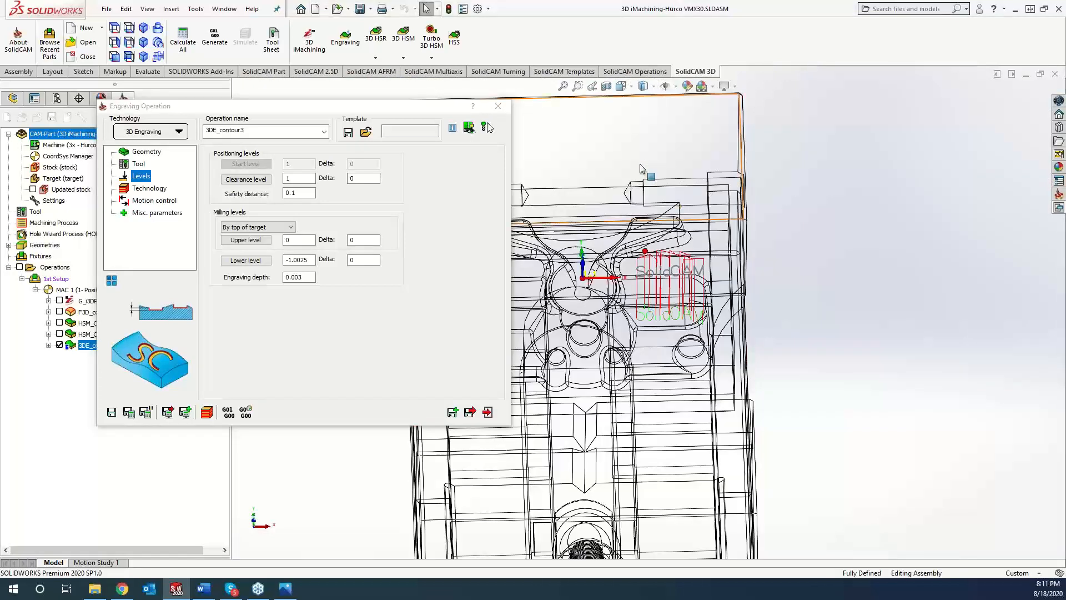
pyautogui.scroll(-5, 684, 280)
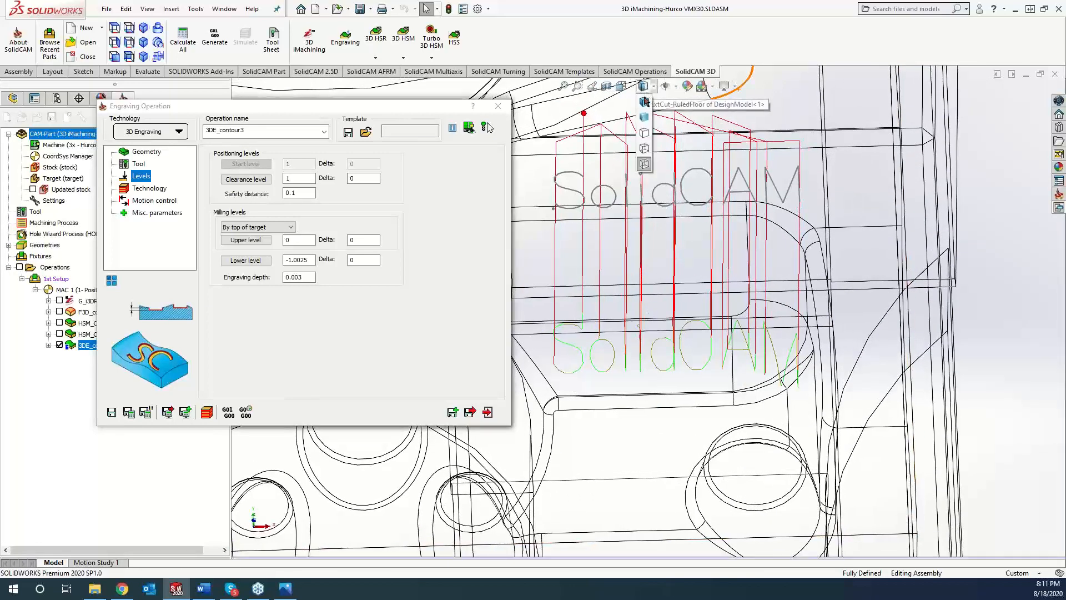
pyautogui.click(643, 99)
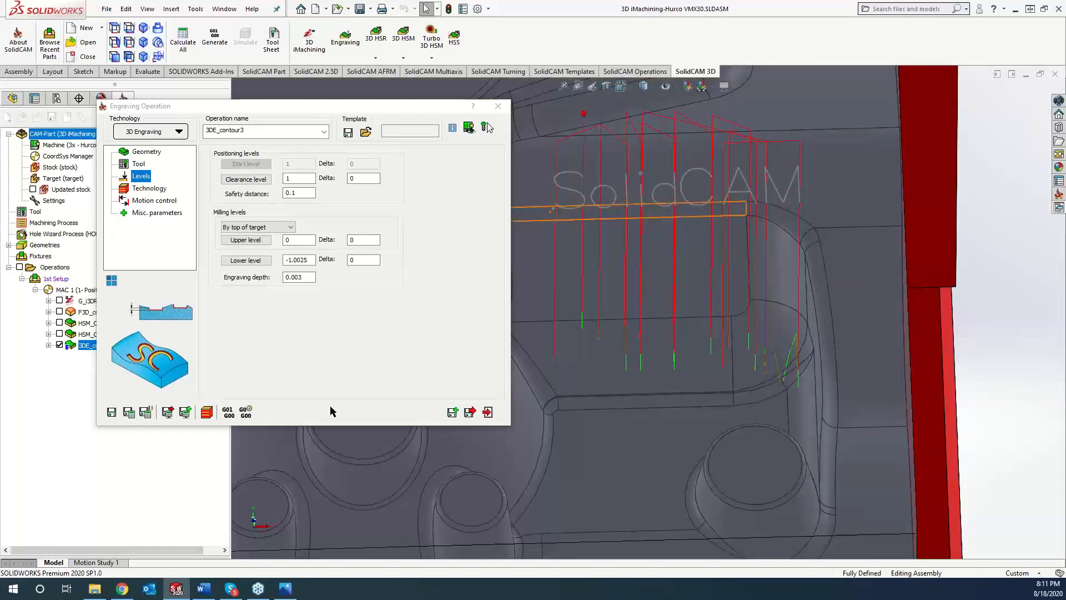
# Simulate the engraving operation in SolidVerify, examine the engraved text on the machined part and close the simulation.
pyautogui.click(206, 414)
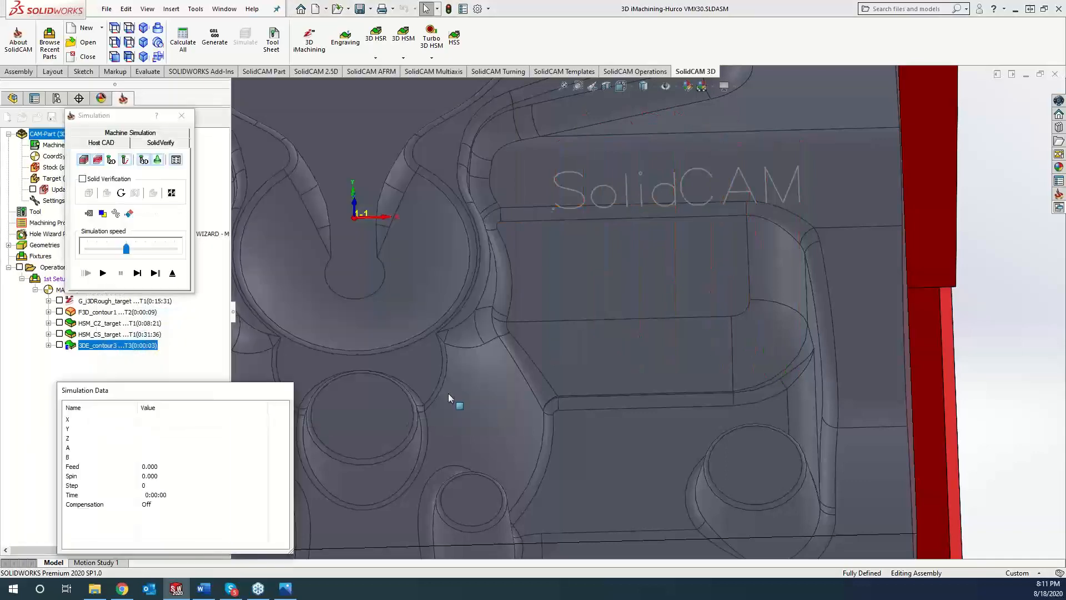
pyautogui.click(154, 145)
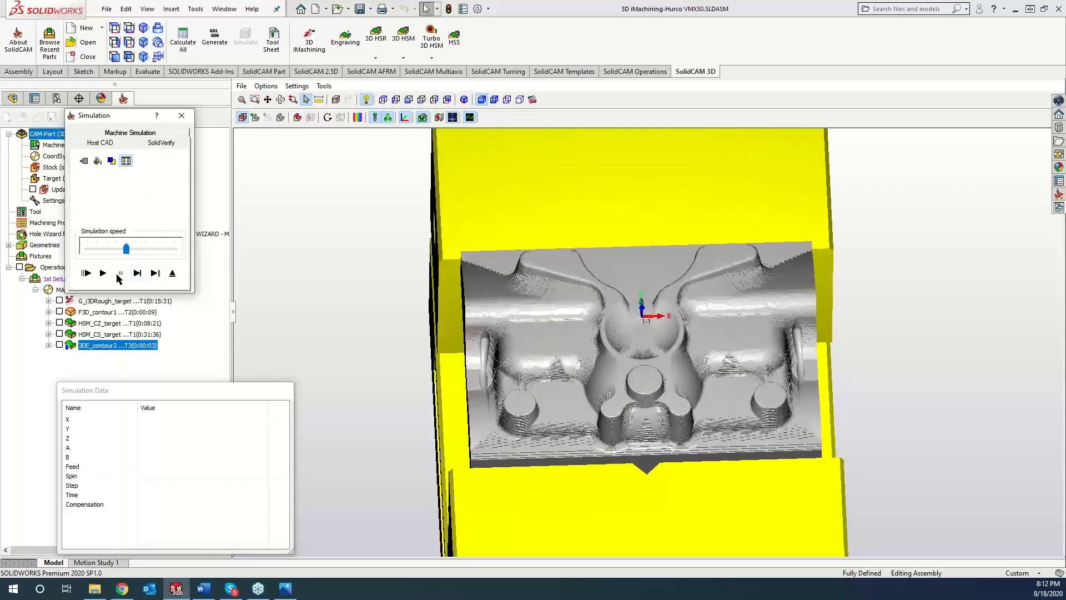
pyautogui.click(100, 274)
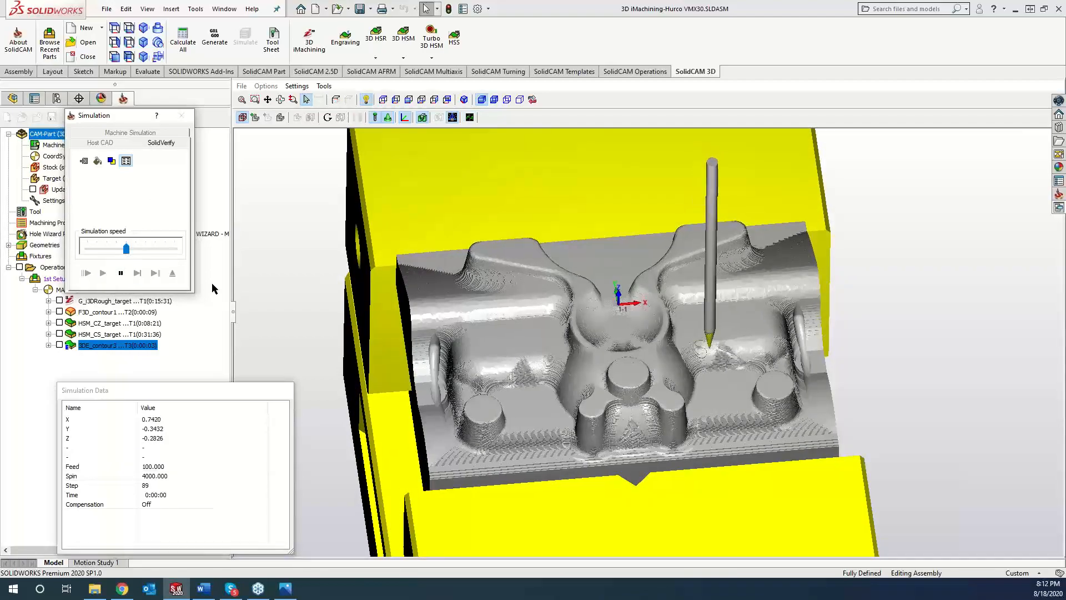
pyautogui.scroll(2, 718, 403)
pyautogui.scroll(5, 718, 402)
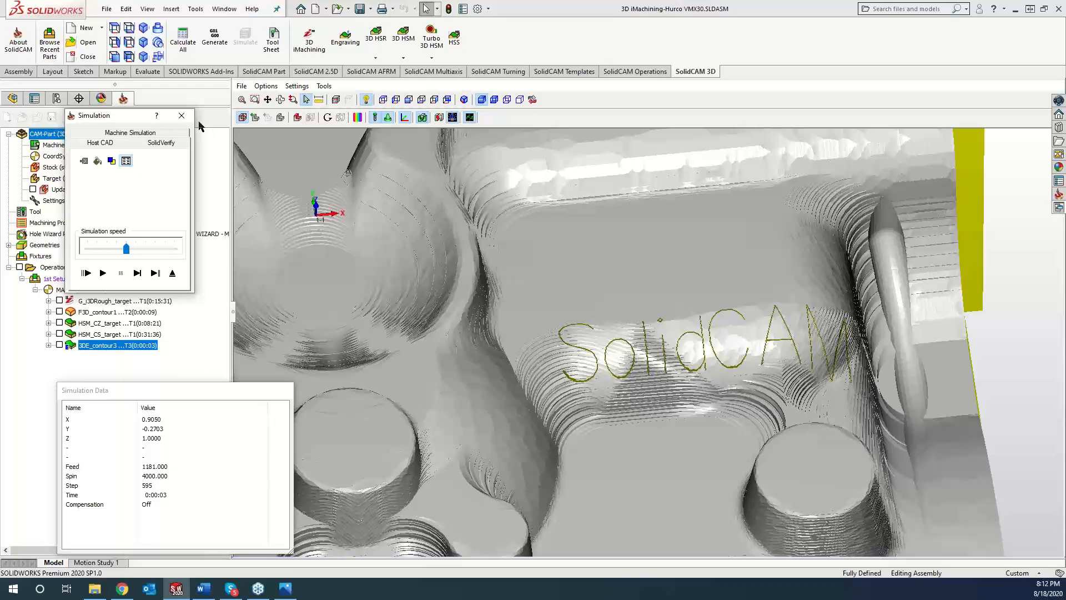
pyautogui.click(181, 115)
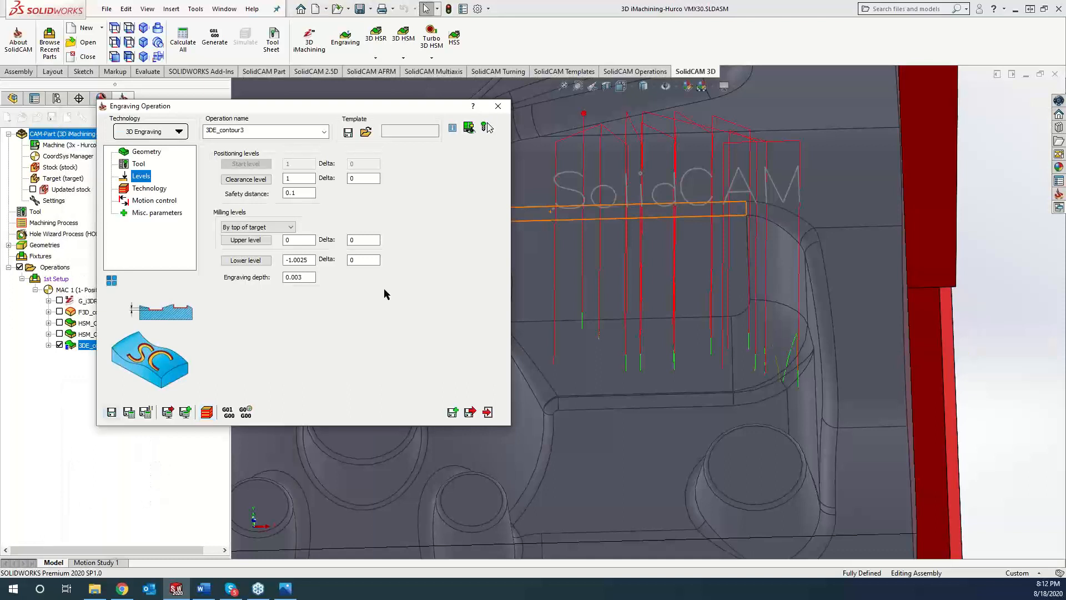
# Set the engraving depth to 0.01 and save and calculate the operation again.
pyautogui.moveTo(304, 277); pyautogui.dragTo(298, 277)
pyautogui.write('1')
pyautogui.click(129, 412)
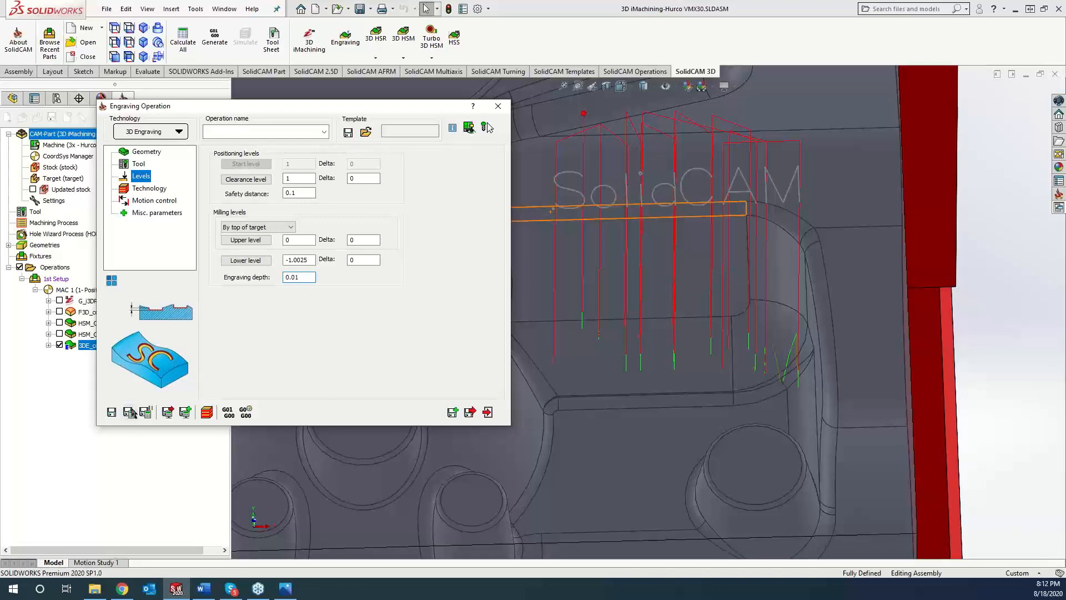
# Simulate the 0.01-deep engraving in SolidVerify on the machined part, and close the simulation and the operation.
pyautogui.click(207, 413)
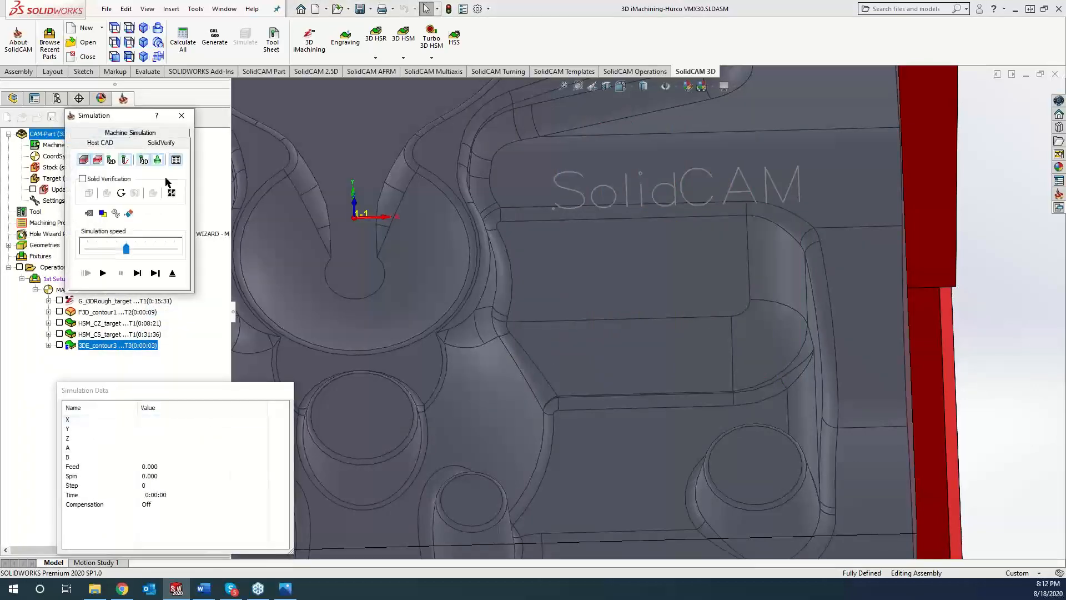
pyautogui.click(138, 272)
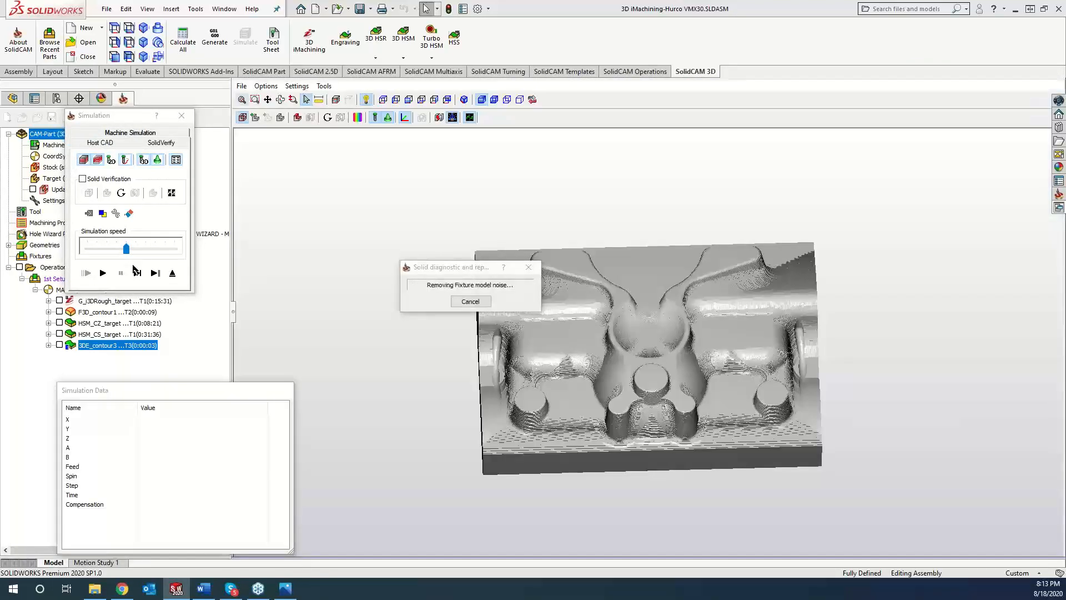
pyautogui.scroll(8, 750, 400)
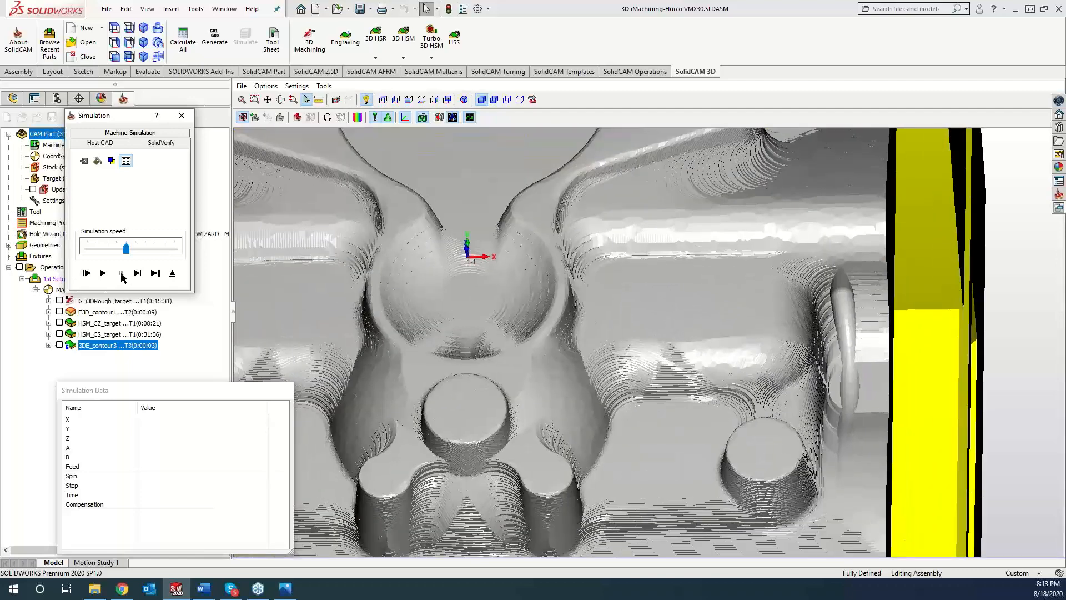
pyautogui.click(108, 272)
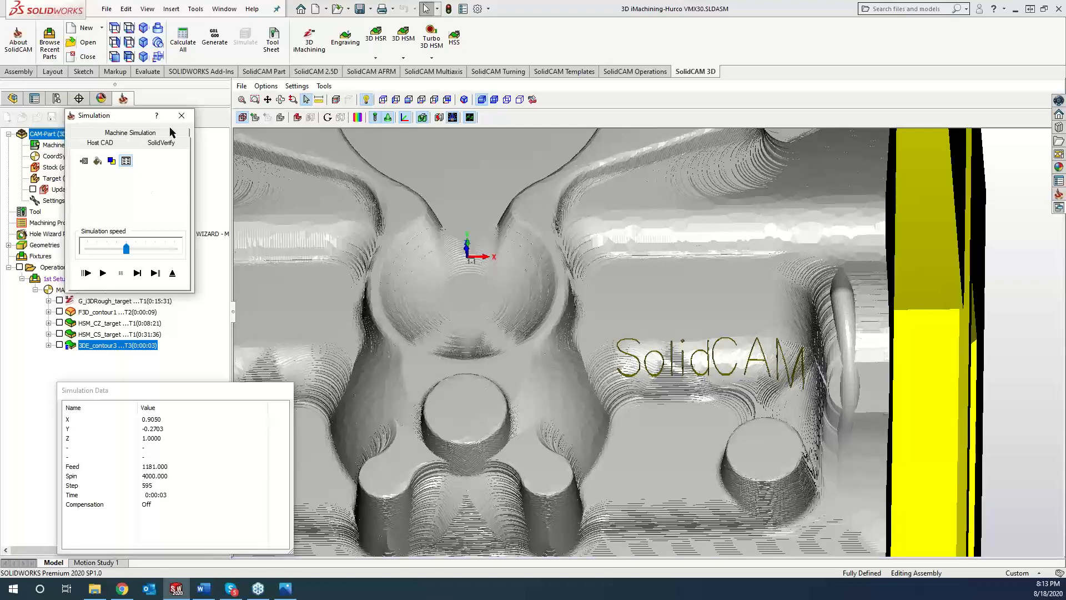
pyautogui.click(182, 115)
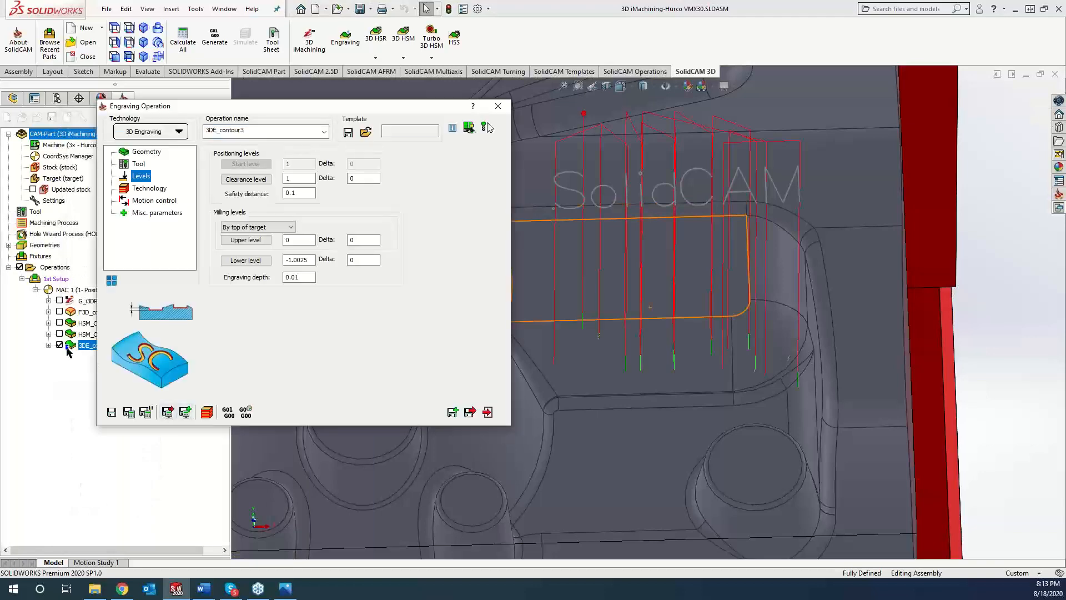
pyautogui.click(497, 106)
# Start a new sketch on the assembly's Front Plane.
pyautogui.scroll(5, 609, 339)
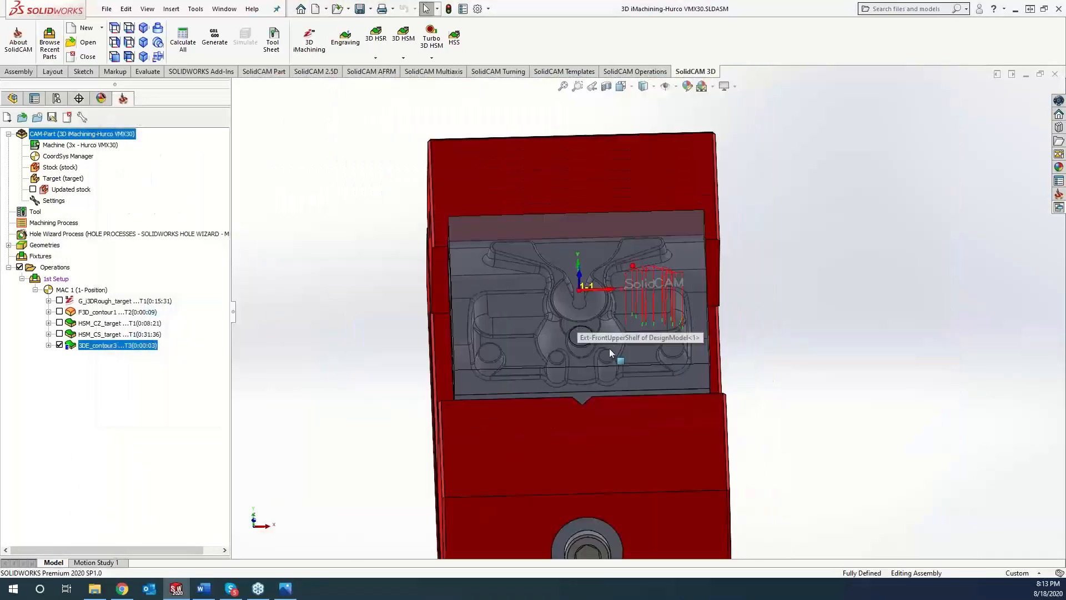
pyautogui.click(12, 98)
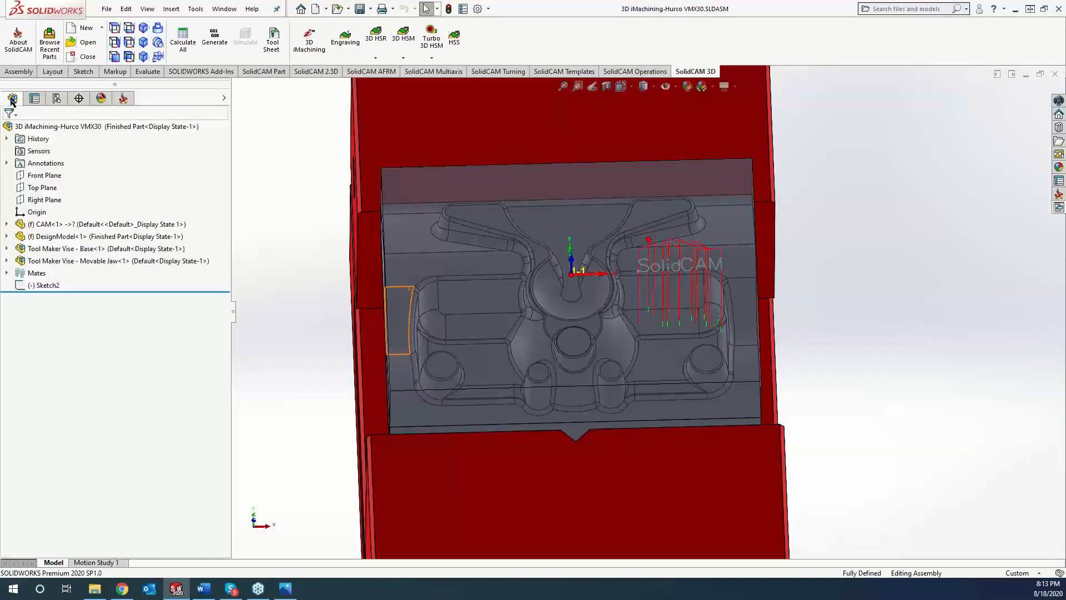
pyautogui.click(47, 188)
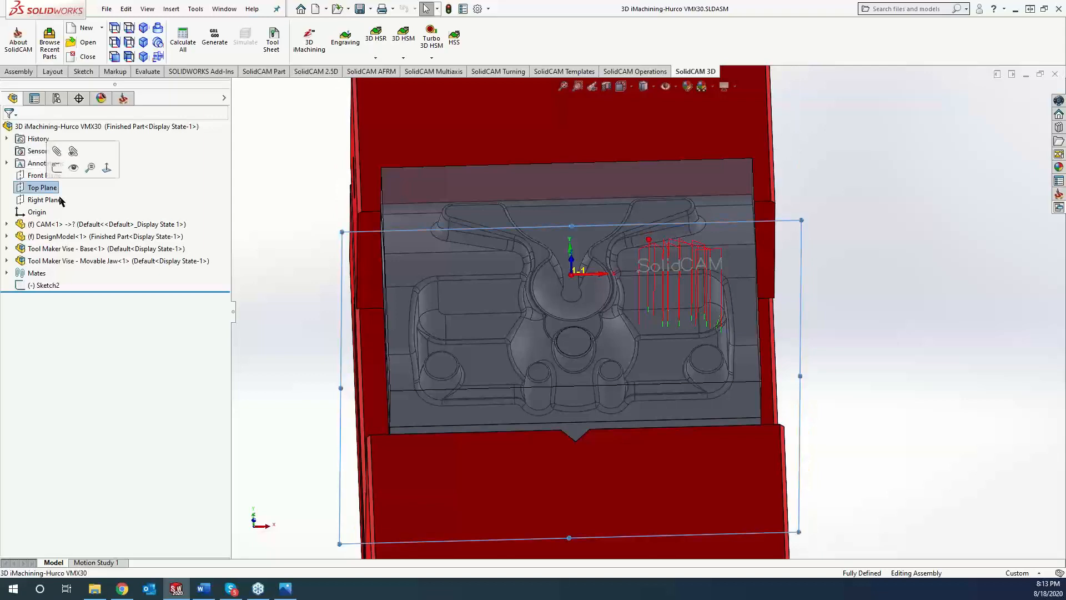
pyautogui.moveTo(251, 253); pyautogui.dragTo(299, 241, button='middle')
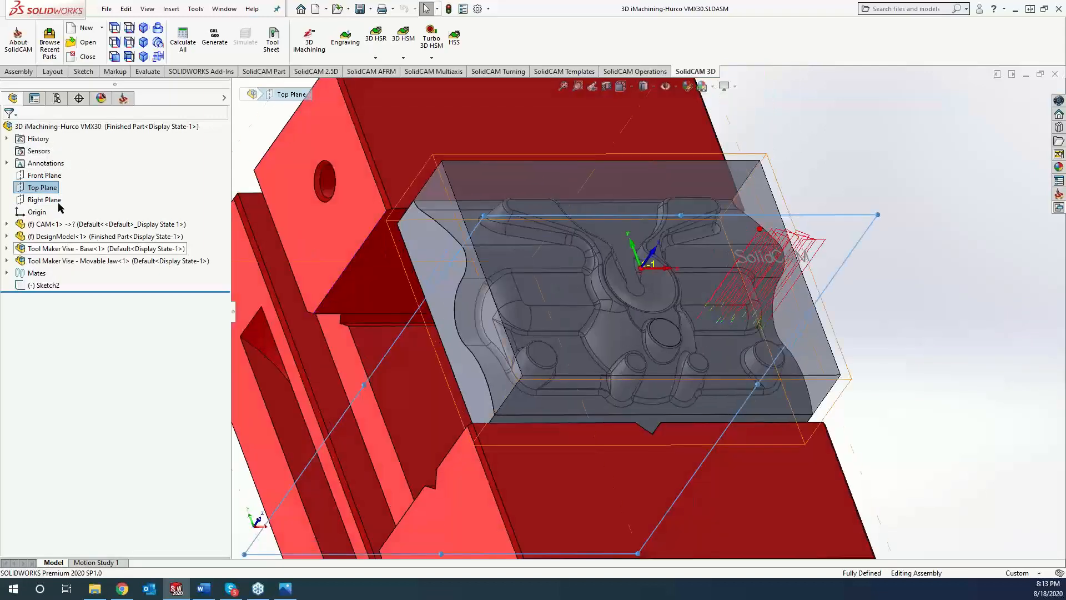
pyautogui.click(46, 176)
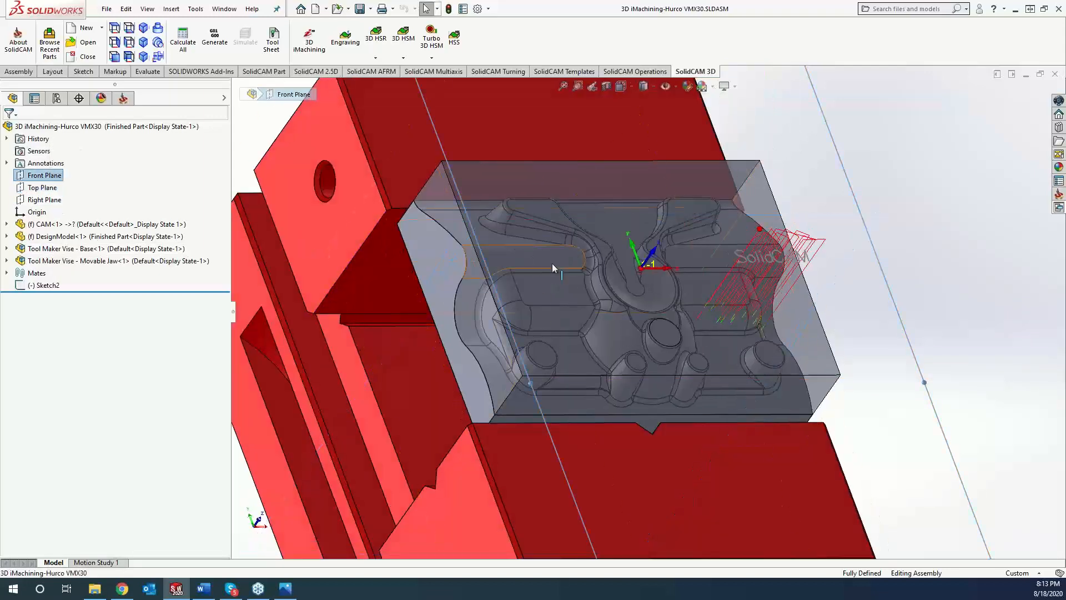
pyautogui.rightClick(55, 175)
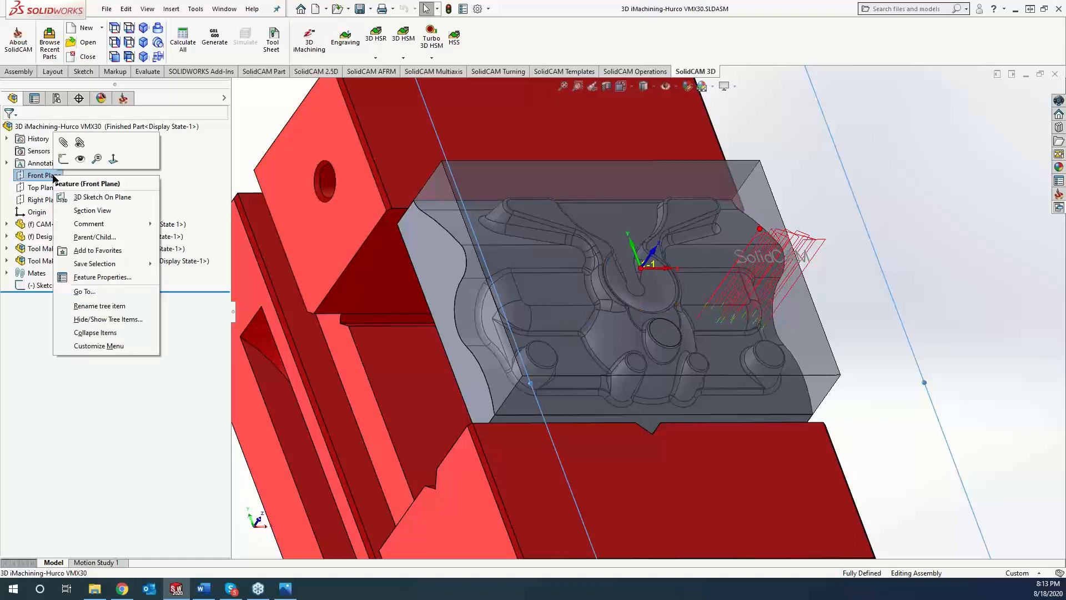
pyautogui.click(62, 167)
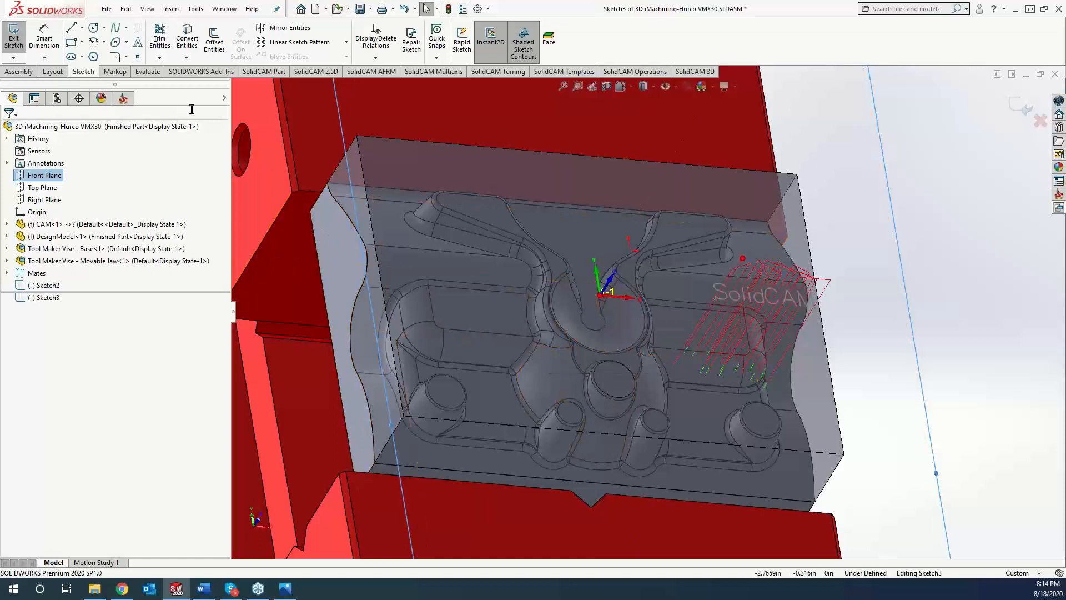
# Convert the circular edge of the round central recess into an arc in the sketch.
pyautogui.click(188, 44)
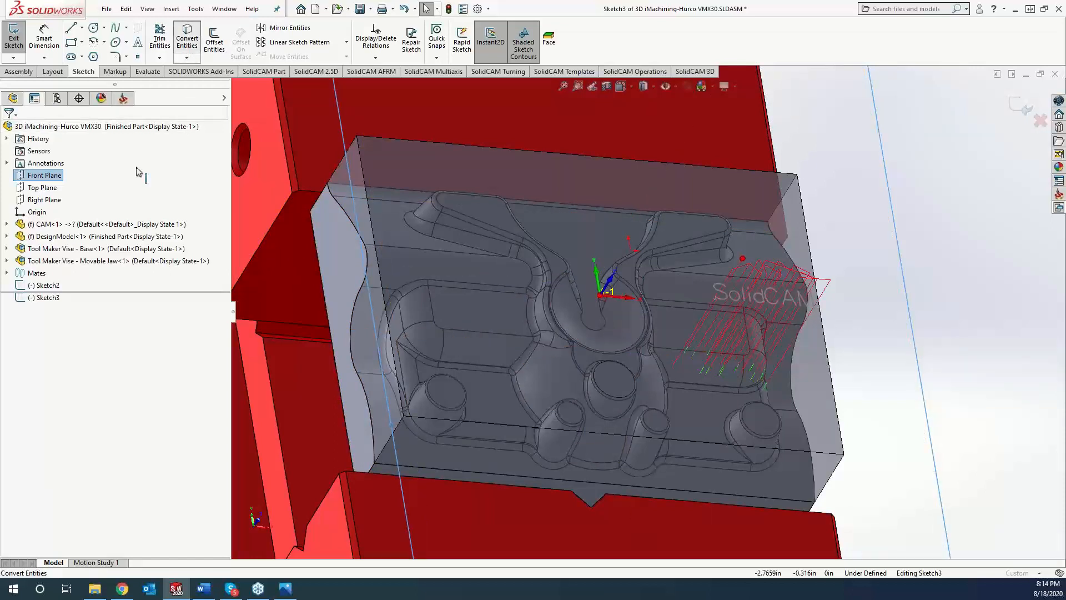
pyautogui.click(556, 297)
pyautogui.click(8, 130)
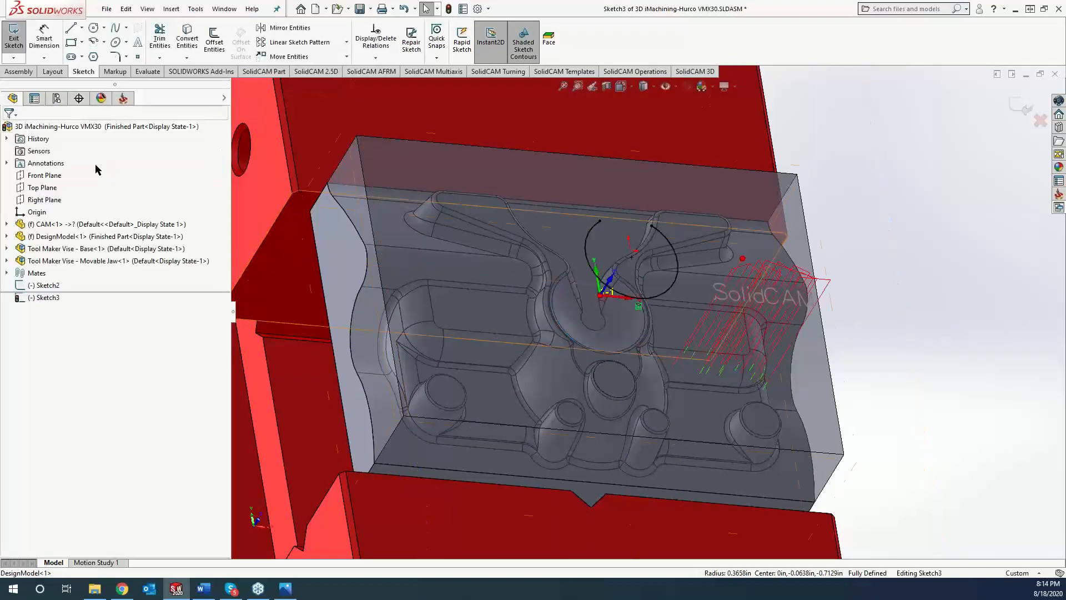
# Add the sketch text "SolidCAM" along the converted arc, using its own font instead of the document font.
pyautogui.click(136, 44)
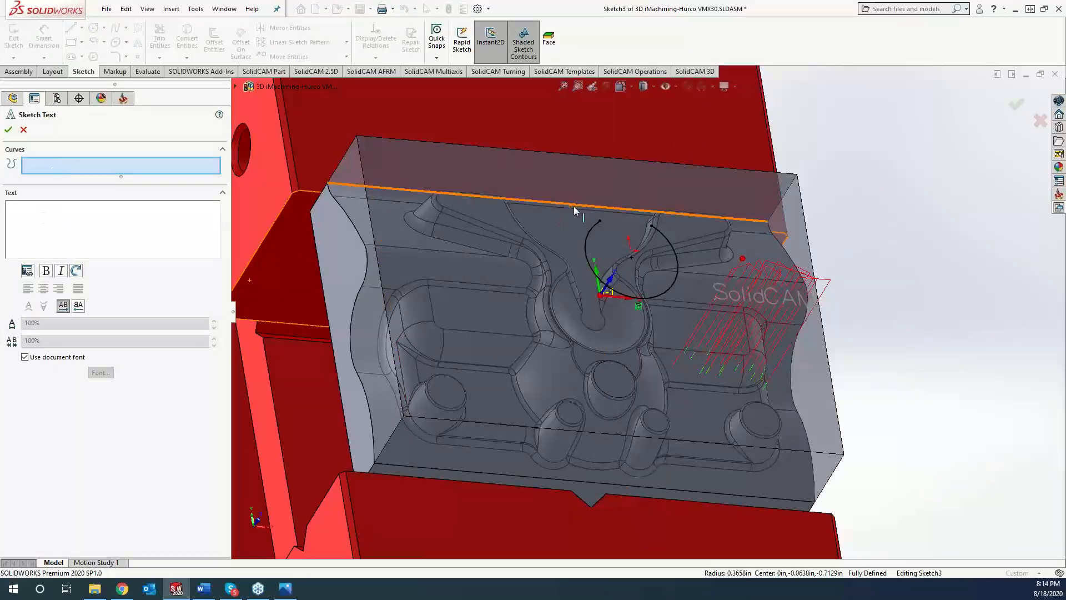
pyautogui.click(595, 227)
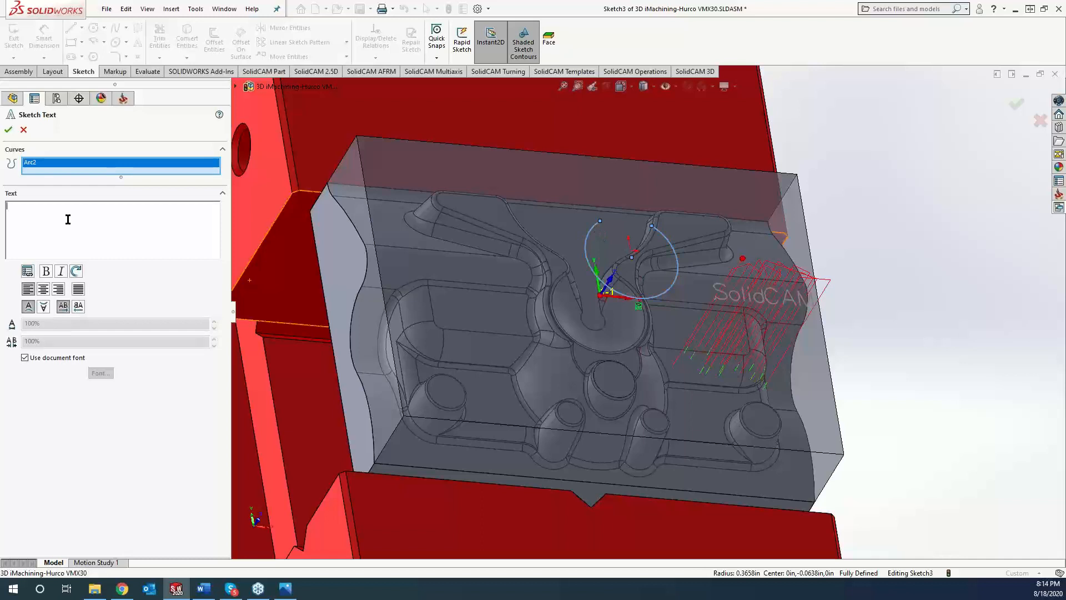
pyautogui.write('SolidCAM')
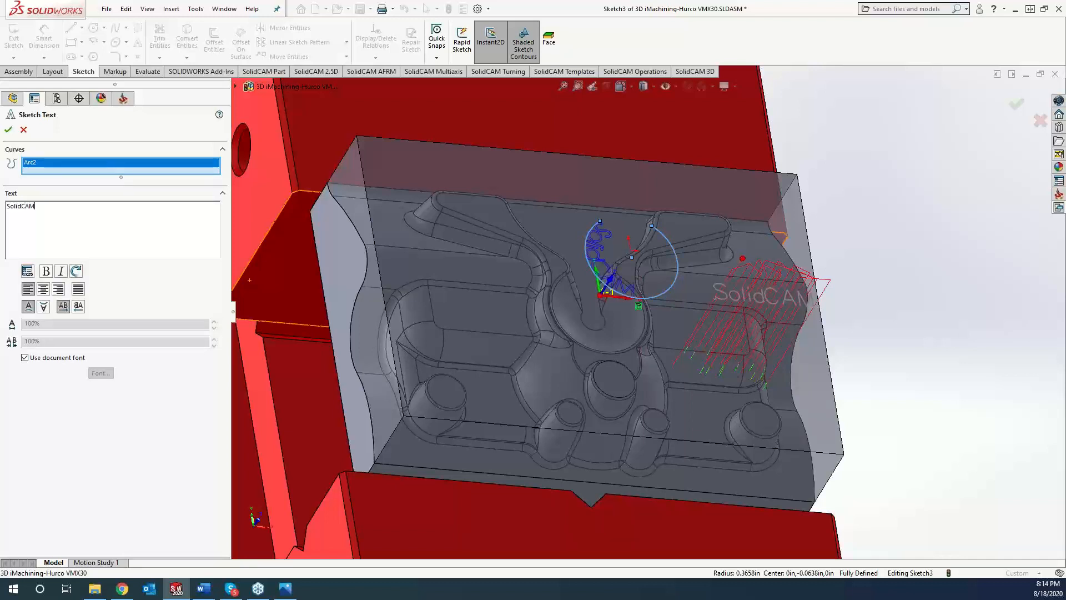
pyautogui.click(24, 358)
pyautogui.click(99, 373)
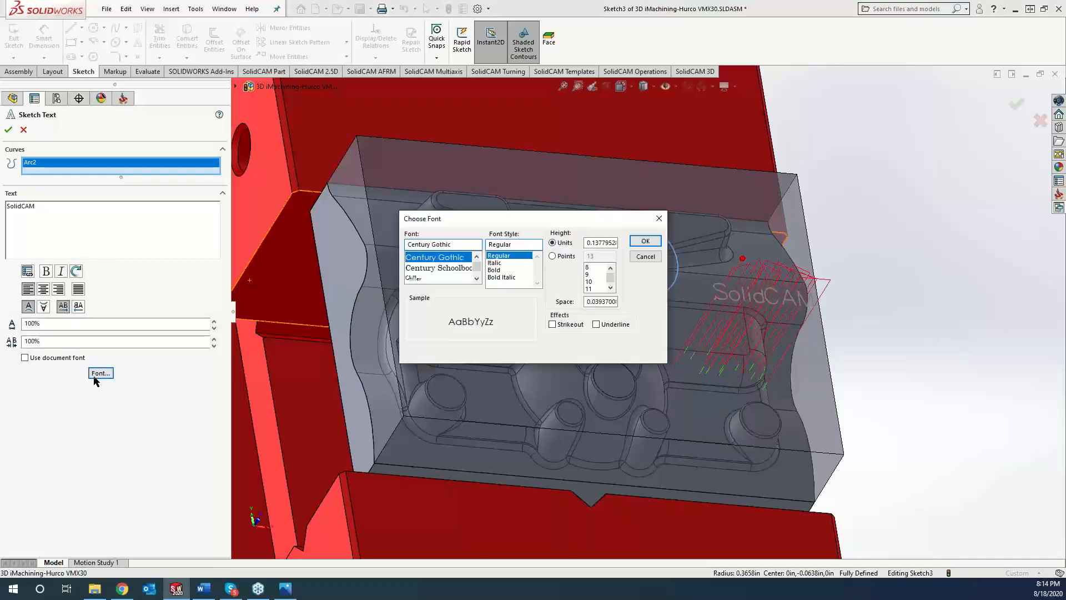
pyautogui.click(461, 245)
pyautogui.click(646, 240)
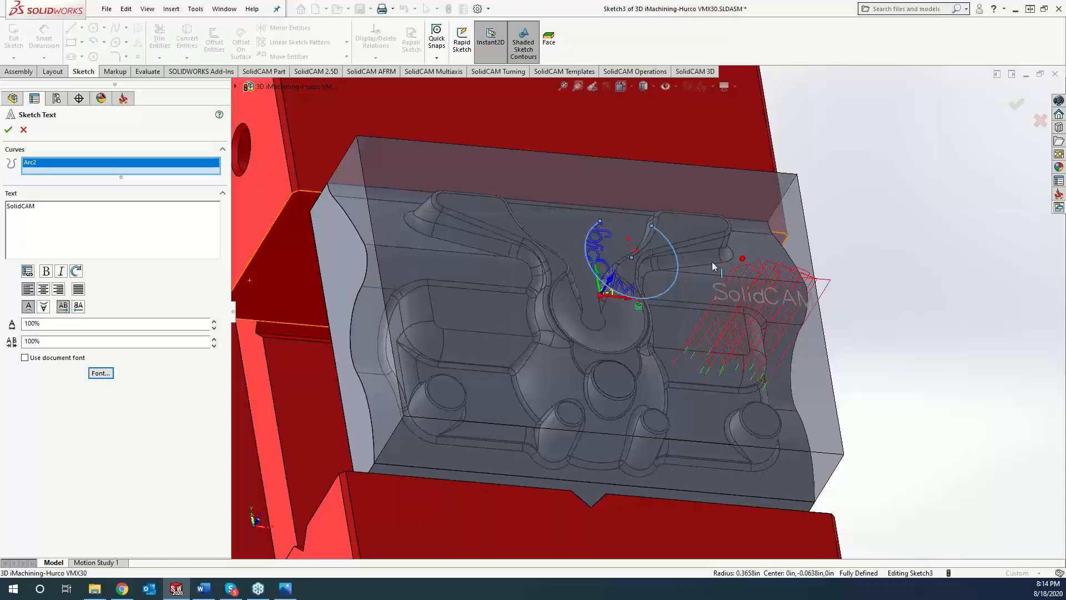
# Set the arc text's character spacing to 210%, accept the text and exit the sketch.
pyautogui.click(214, 338)
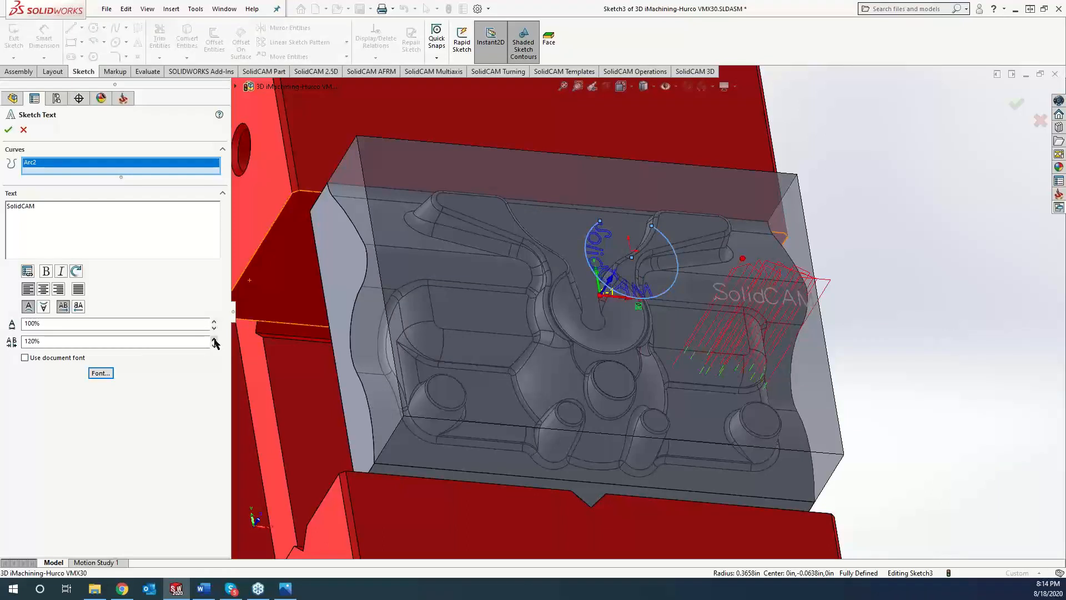
pyautogui.click(214, 338)
pyautogui.click(213, 338)
pyautogui.click(214, 338)
pyautogui.click(213, 338)
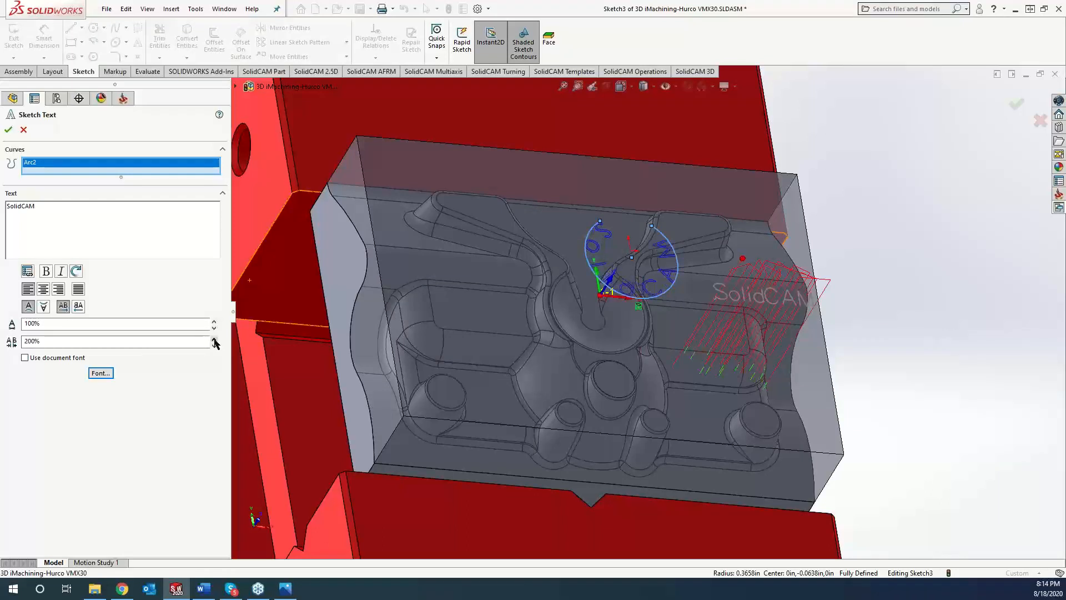
pyautogui.click(214, 338)
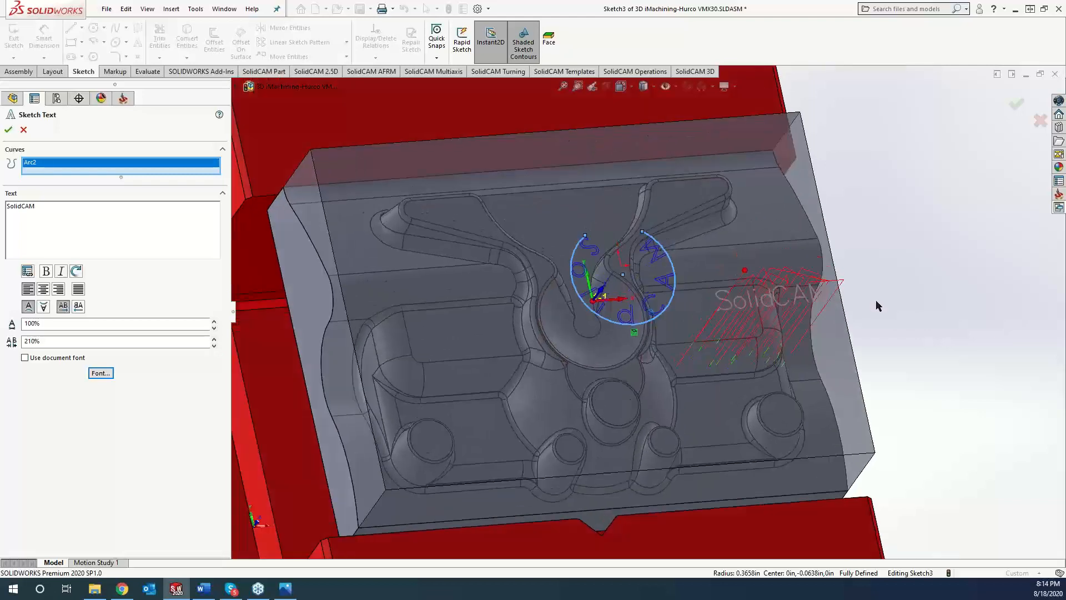
pyautogui.hotkey('ctrl', '8')
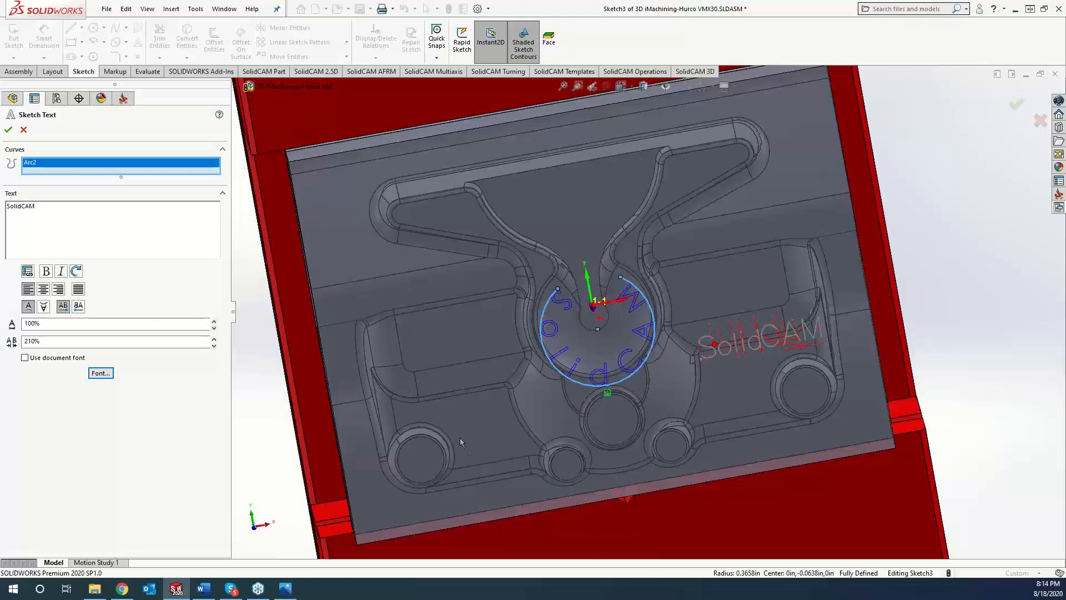
pyautogui.click(9, 130)
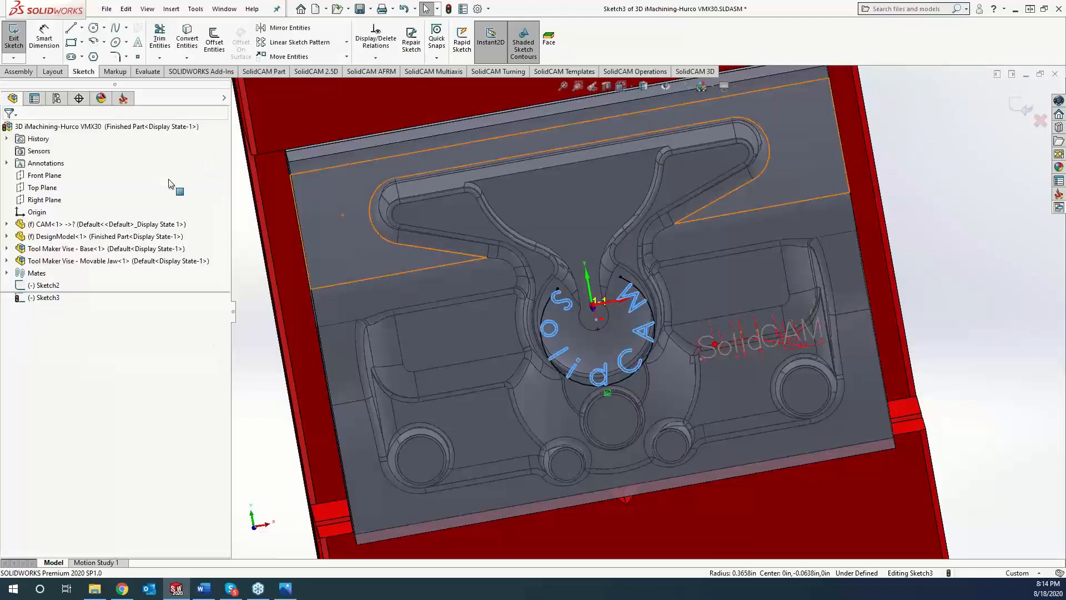
pyautogui.click(17, 35)
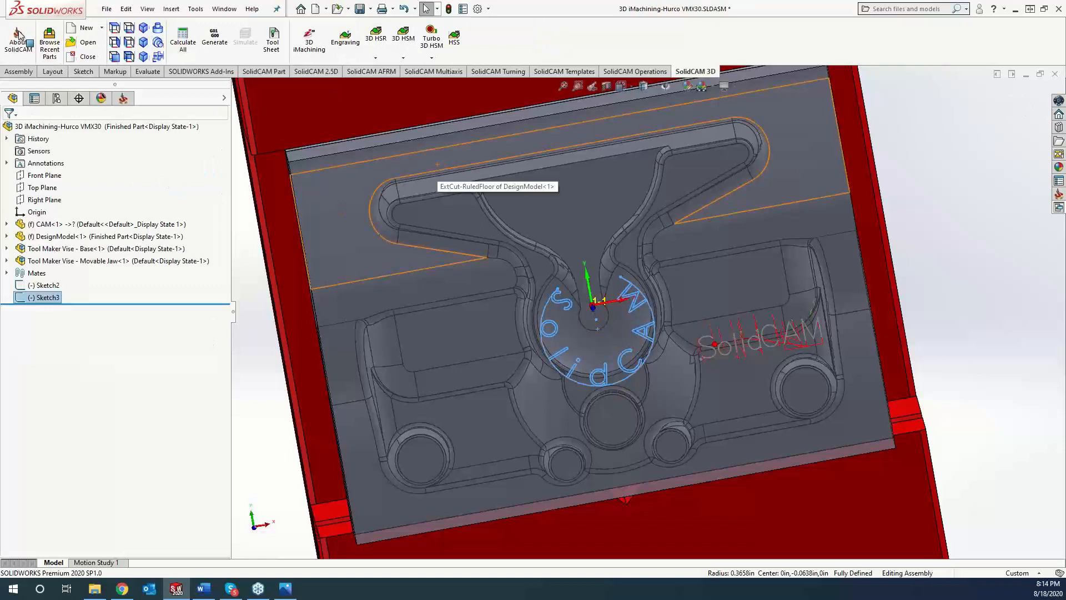
# Create a new engraving operation with the 3D Engraving technology.
pyautogui.click(123, 97)
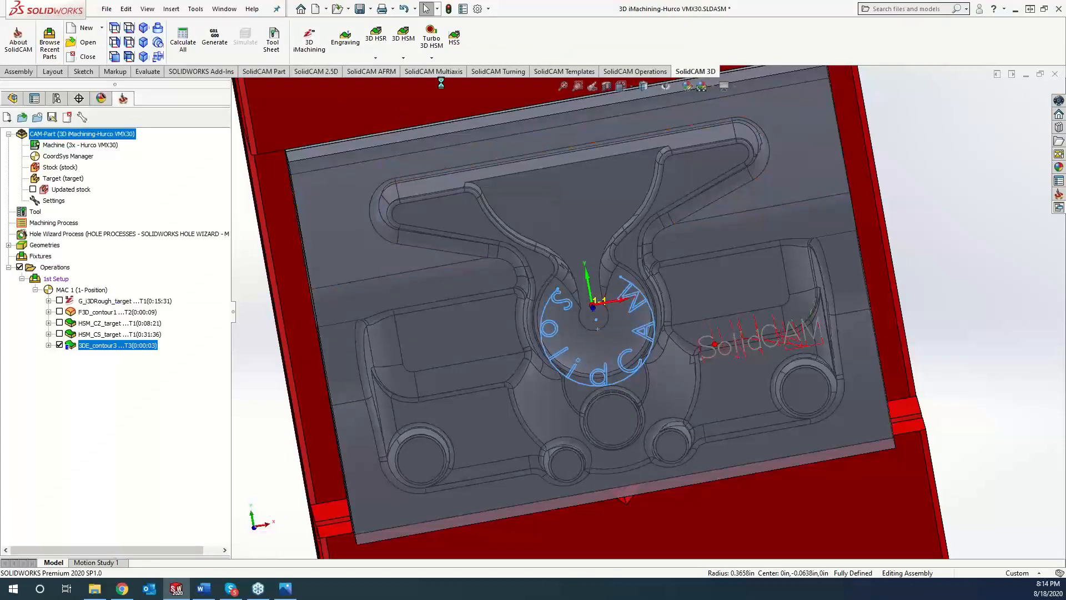
pyautogui.click(342, 37)
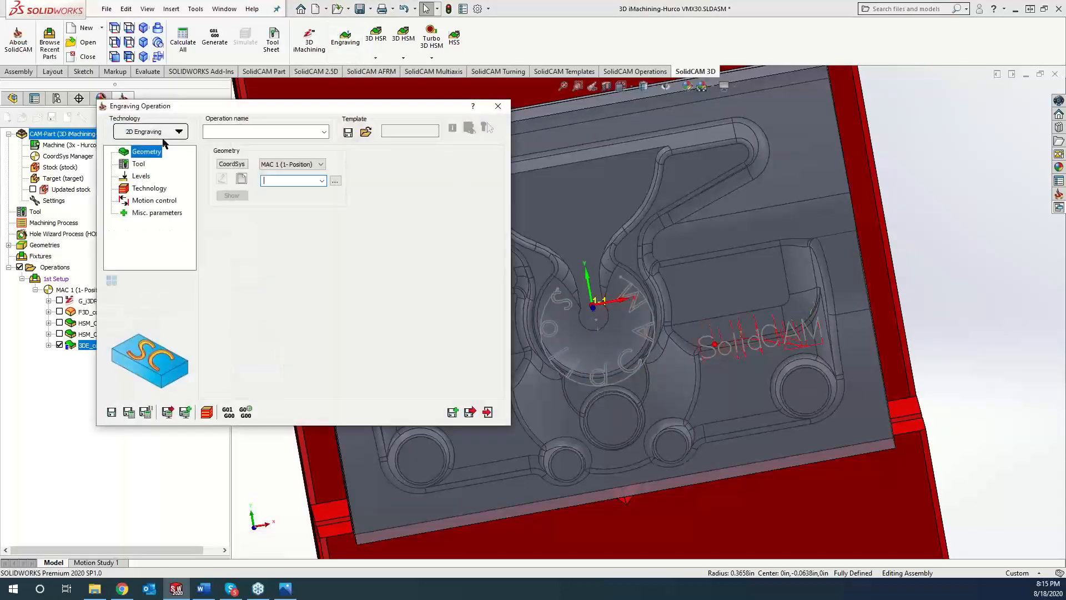
pyautogui.click(162, 132)
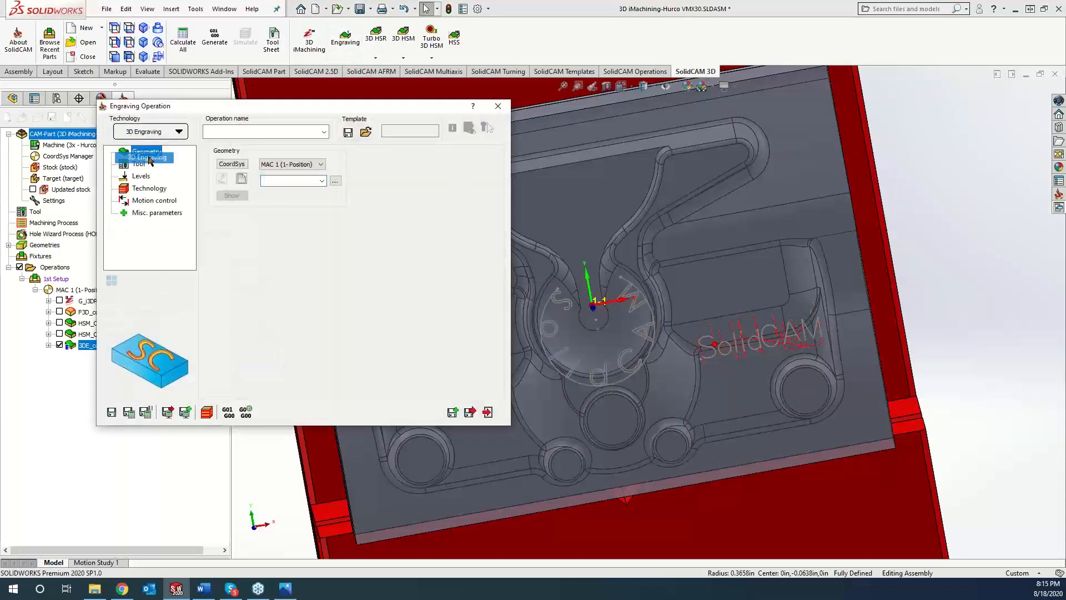
pyautogui.click(140, 152)
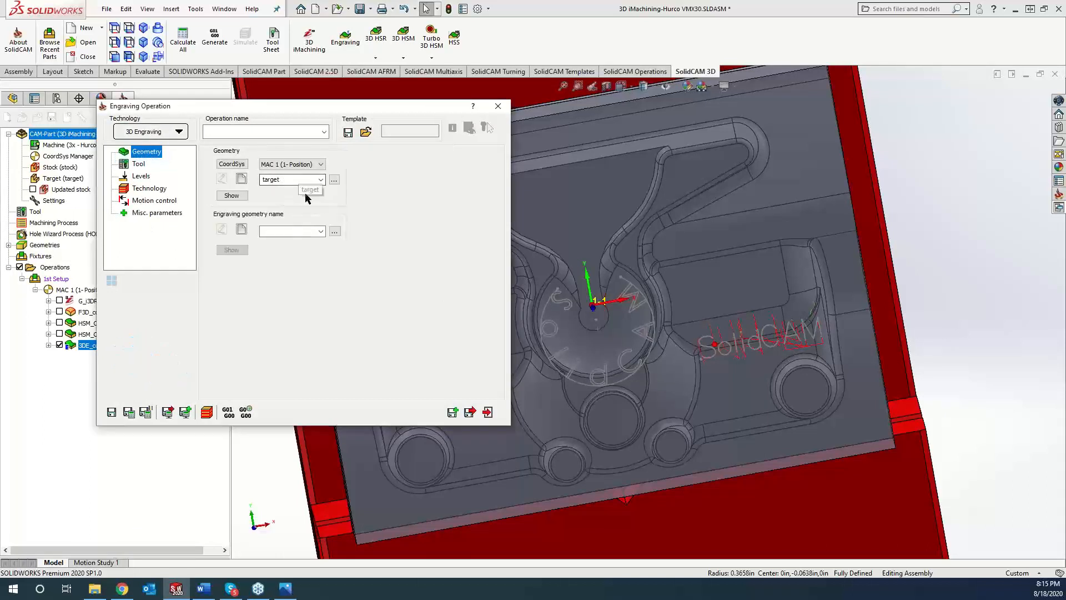
# Define the engraving geometry contour4 by multi-chain text selection of the curved "SolidCAM" text in the round recess.
pyautogui.click(242, 230)
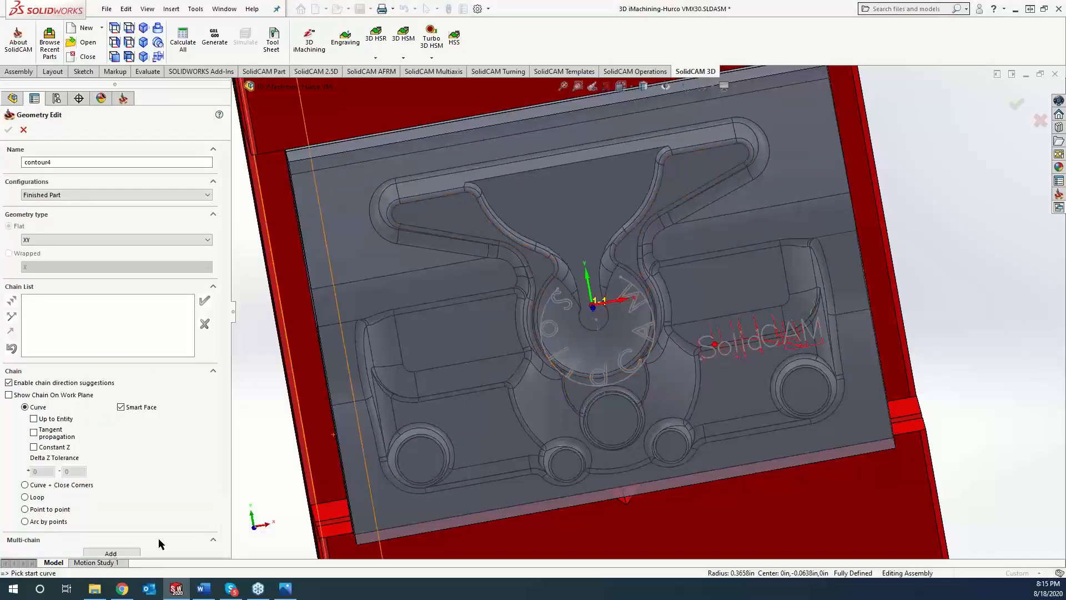
pyautogui.click(109, 552)
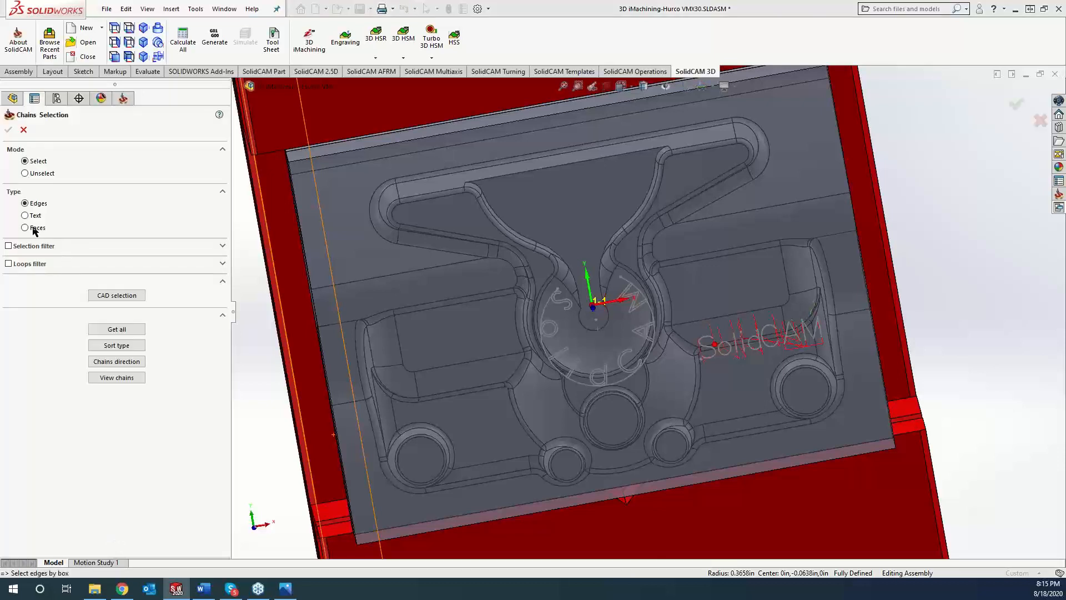
pyautogui.click(25, 216)
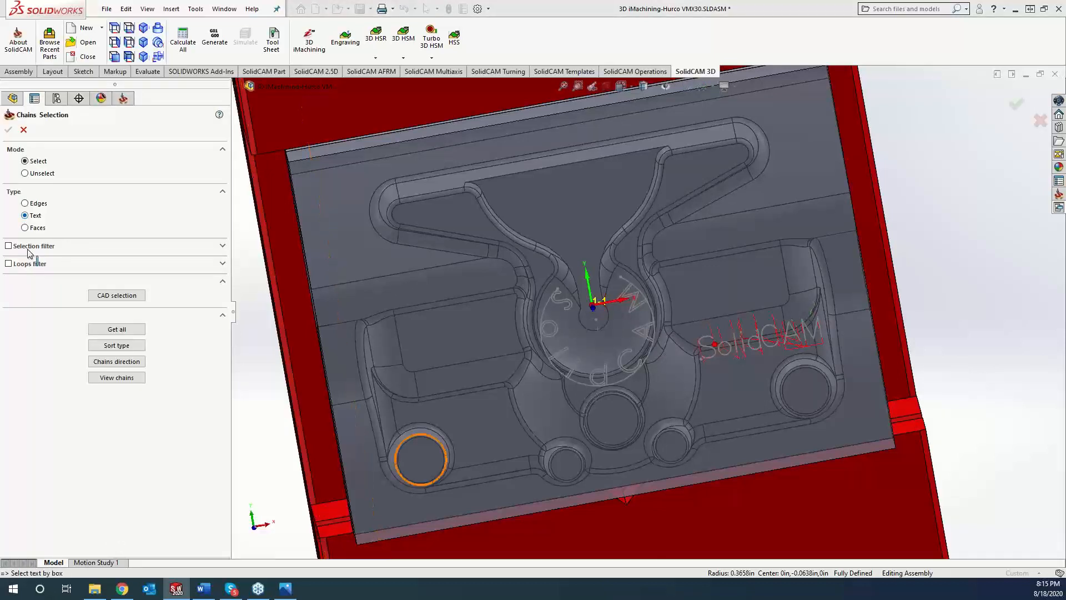
pyautogui.click(548, 329)
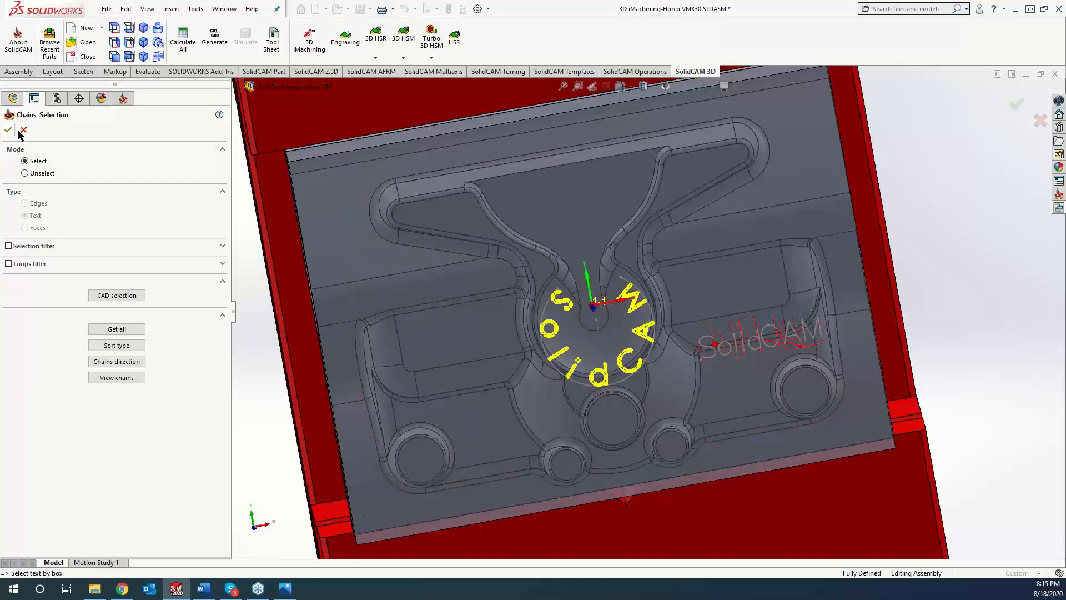
pyautogui.click(8, 129)
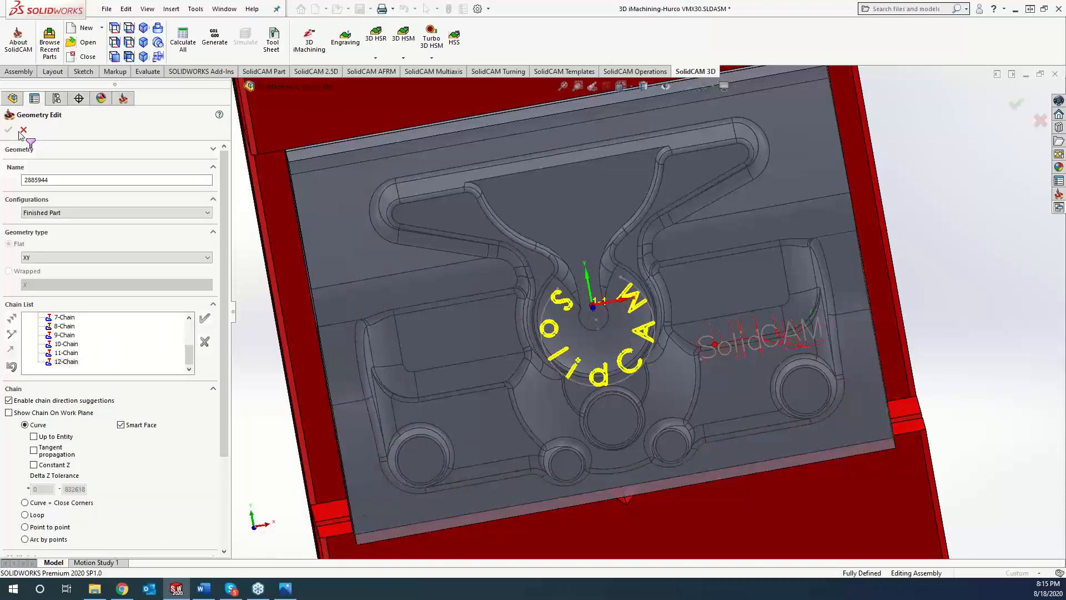
pyautogui.click(9, 130)
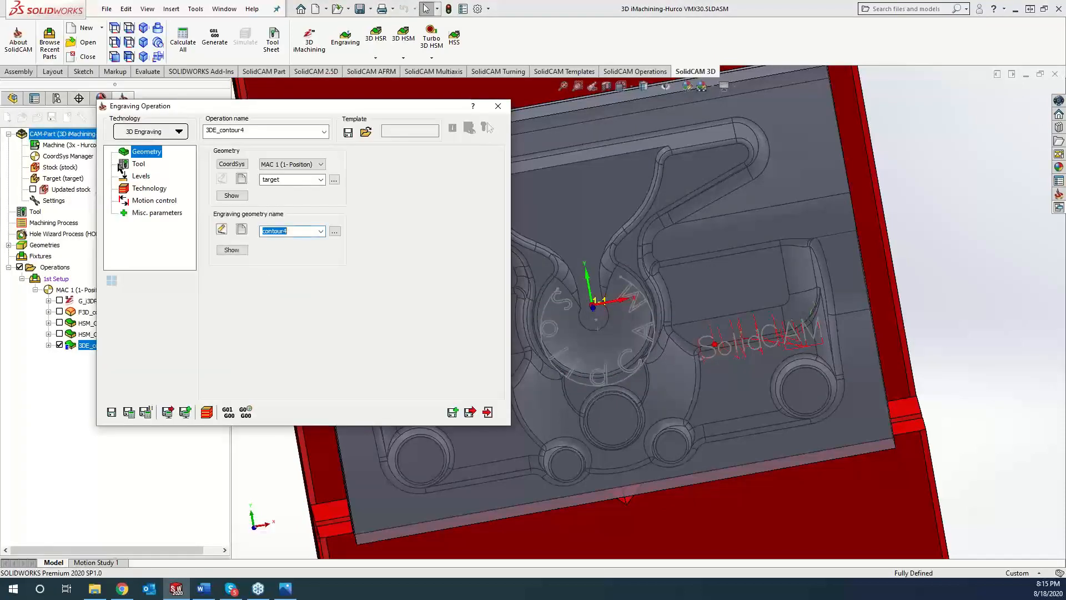
# Assign engraving tool 3 to the 3DE_contour4 operation and set its engraving depth to 0.005.
pyautogui.click(139, 164)
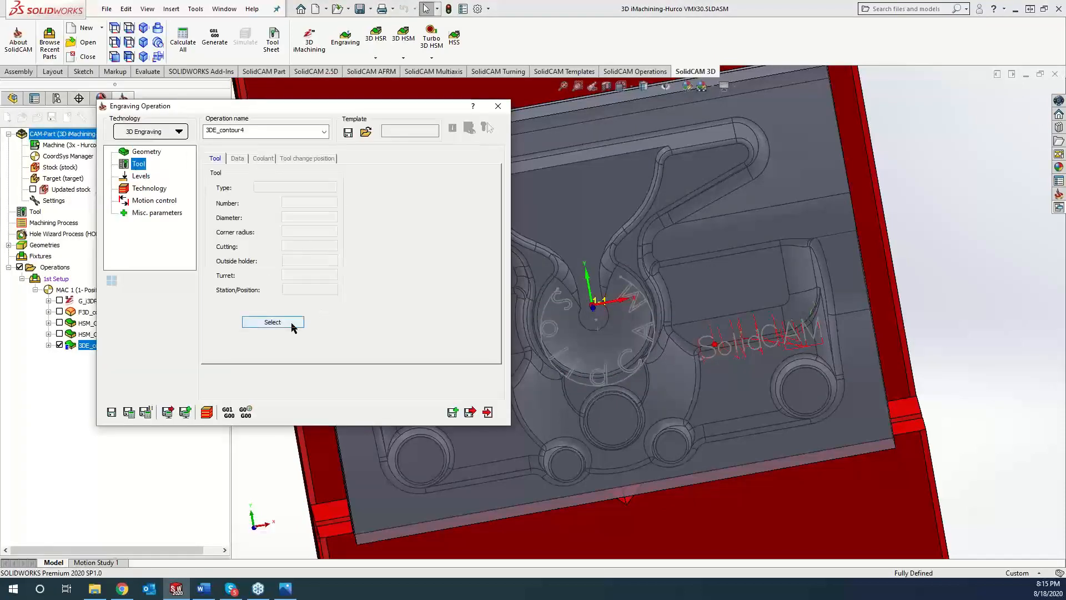
pyautogui.click(291, 322)
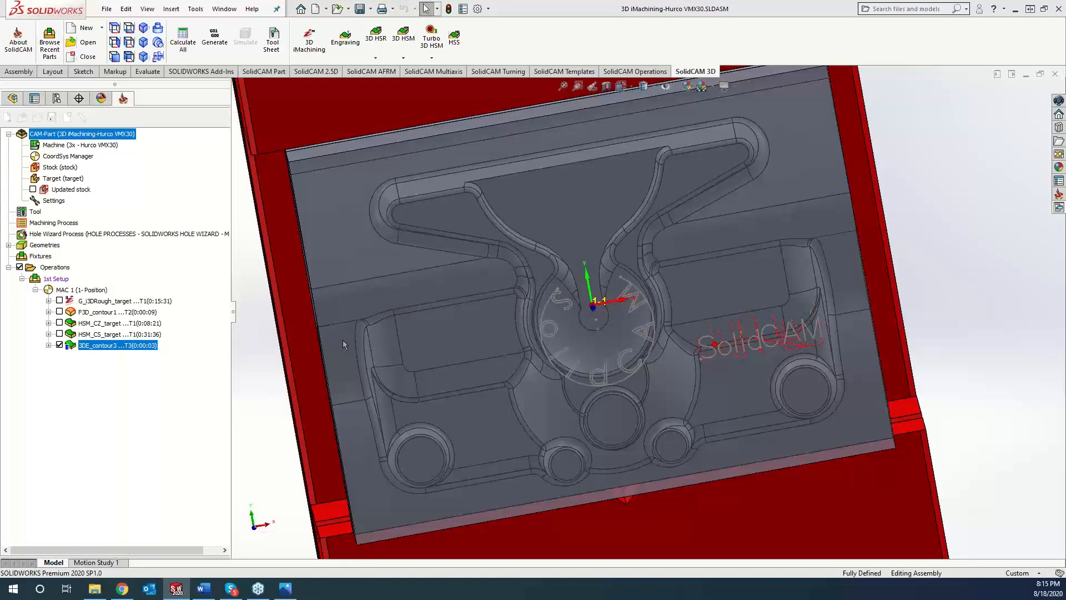
pyautogui.click(287, 203)
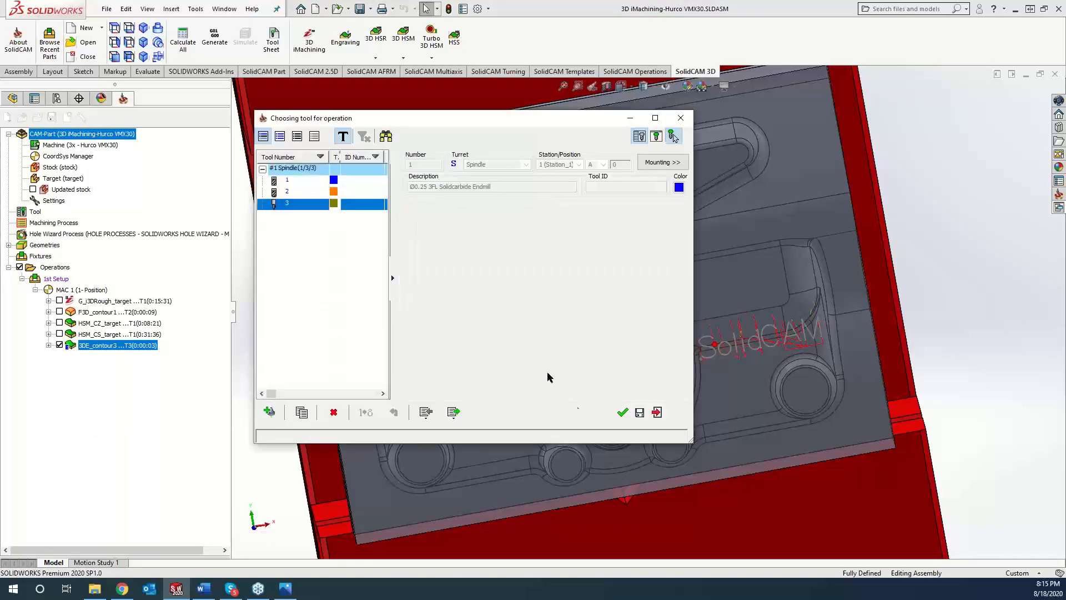
pyautogui.click(622, 412)
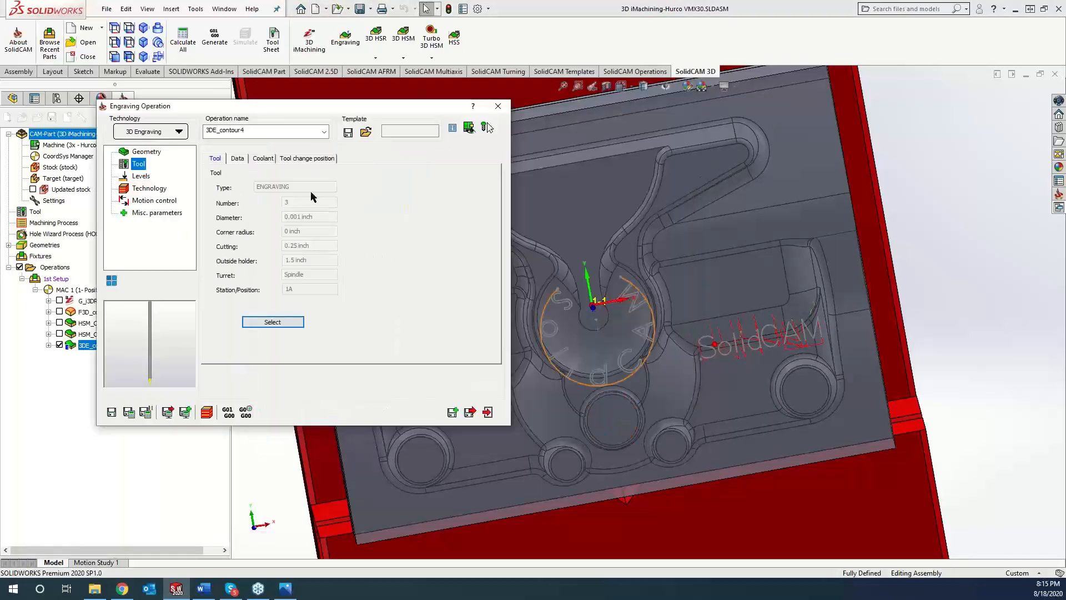
pyautogui.click(140, 176)
pyautogui.moveTo(302, 278); pyautogui.dragTo(255, 259)
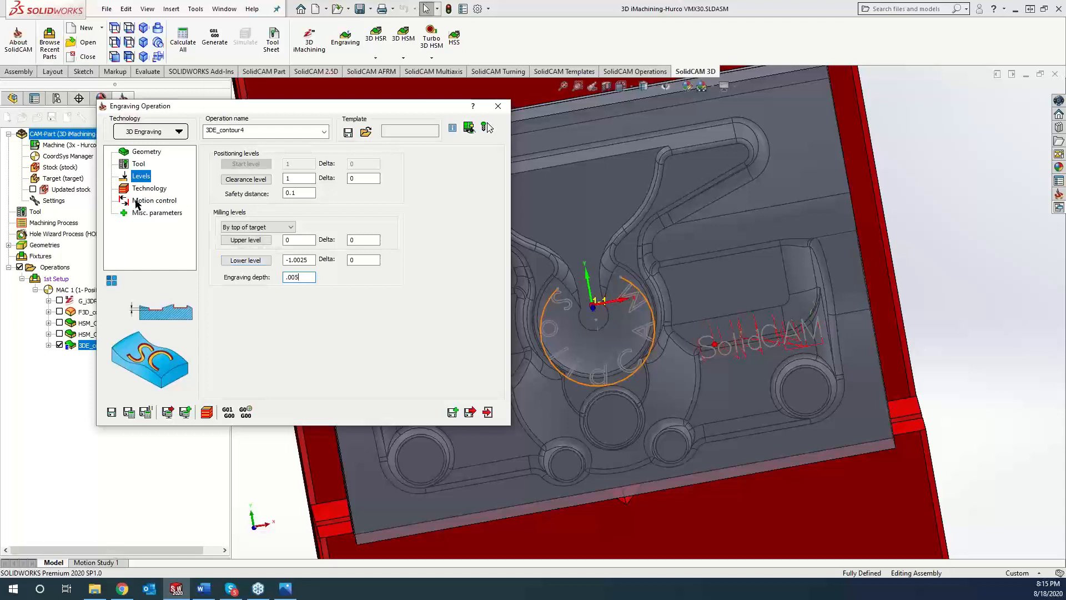
# Set the engraving's tool side to Center, then save and calculate the operation.
pyautogui.click(148, 189)
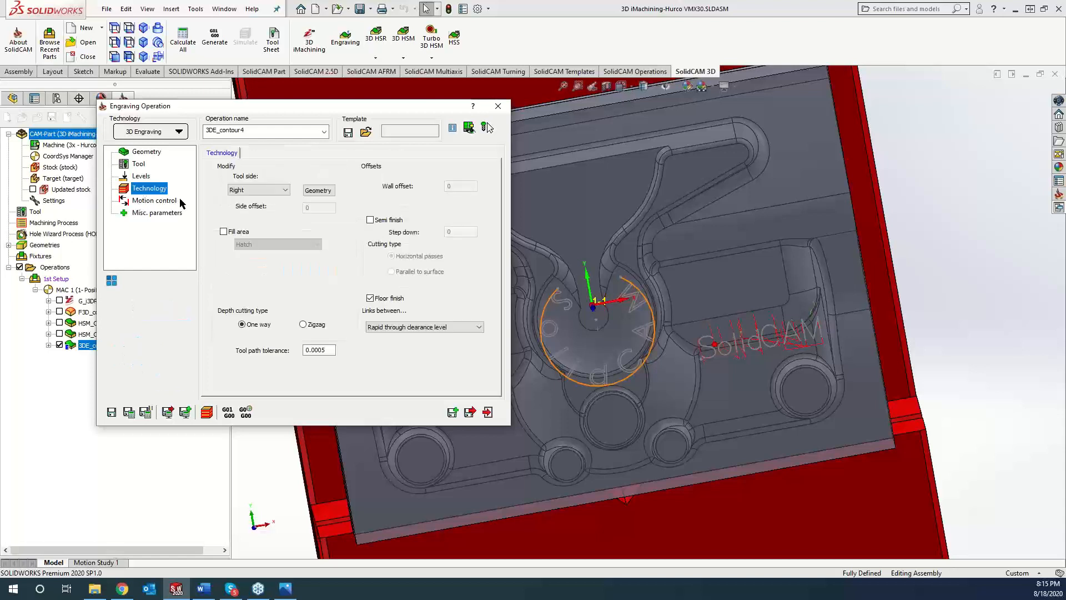
pyautogui.click(259, 190)
pyautogui.click(258, 212)
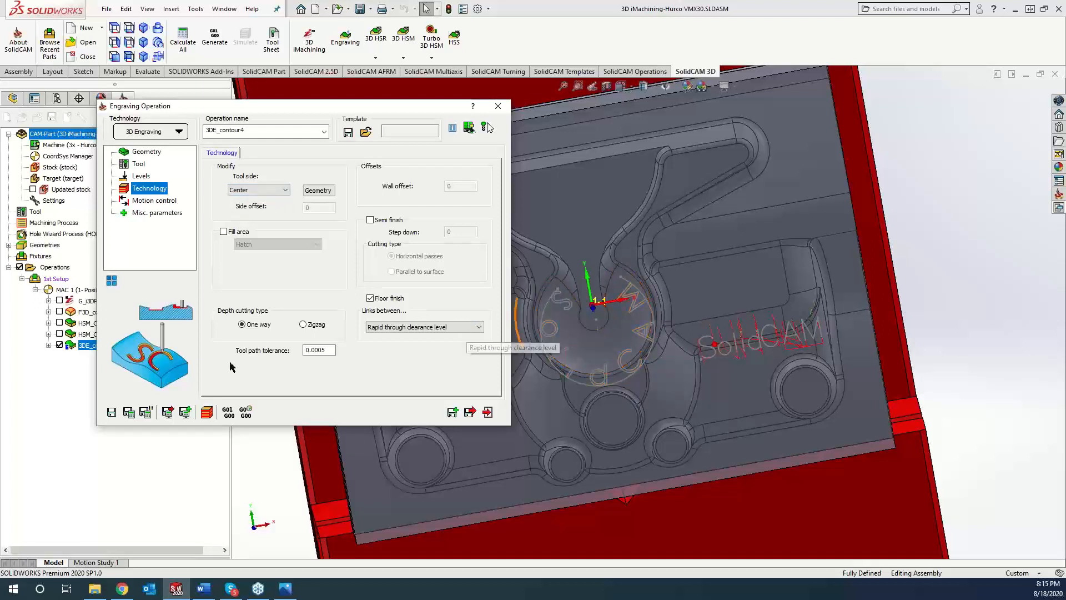
pyautogui.click(128, 411)
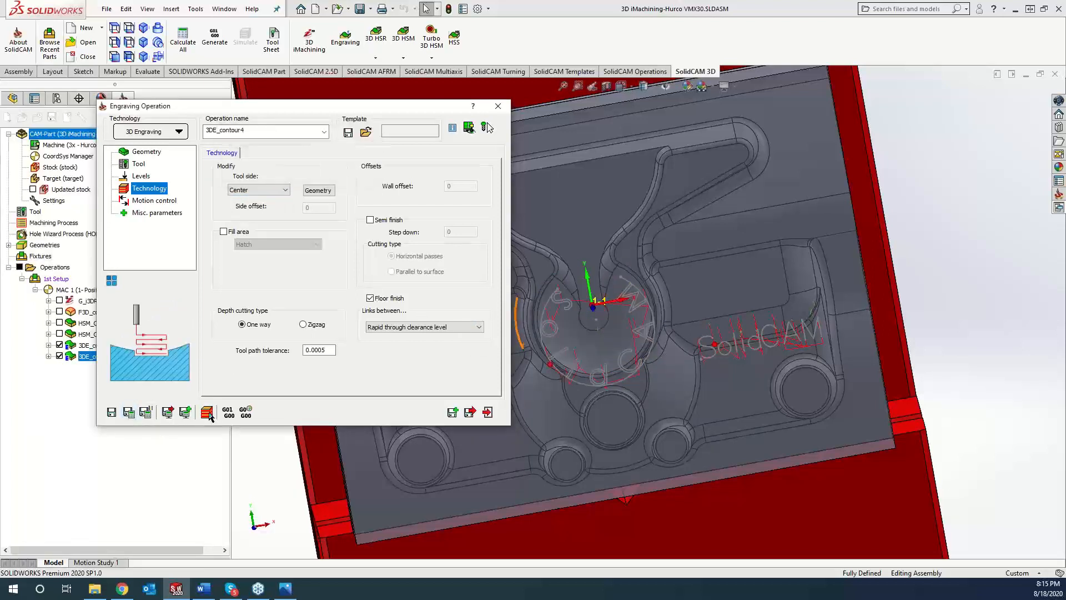
# Simulate the curved-text engraving in SolidVerify and close the simulation.
pyautogui.click(207, 412)
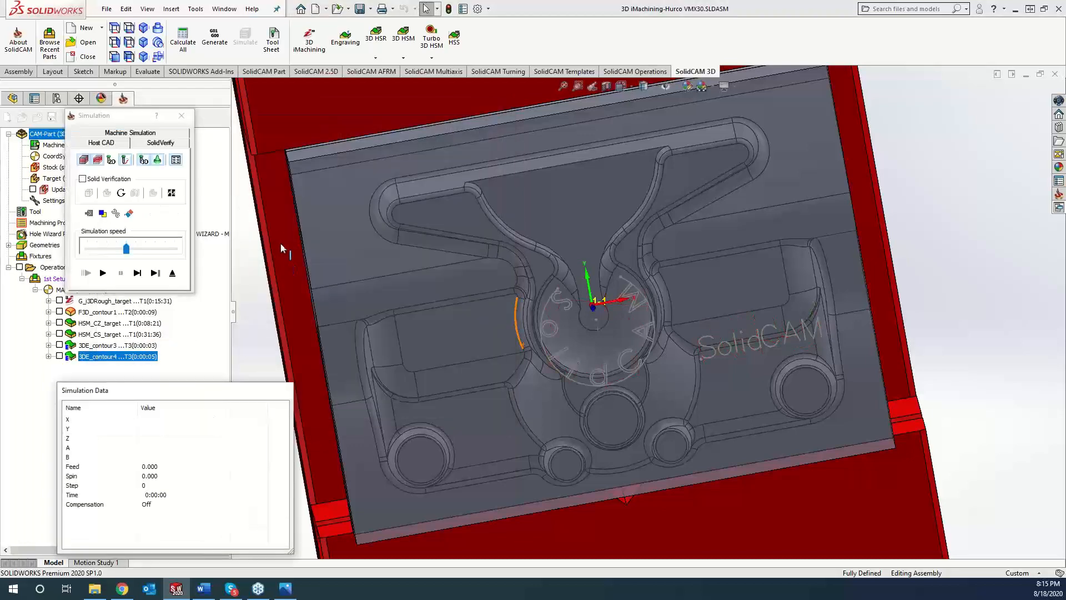
pyautogui.click(166, 143)
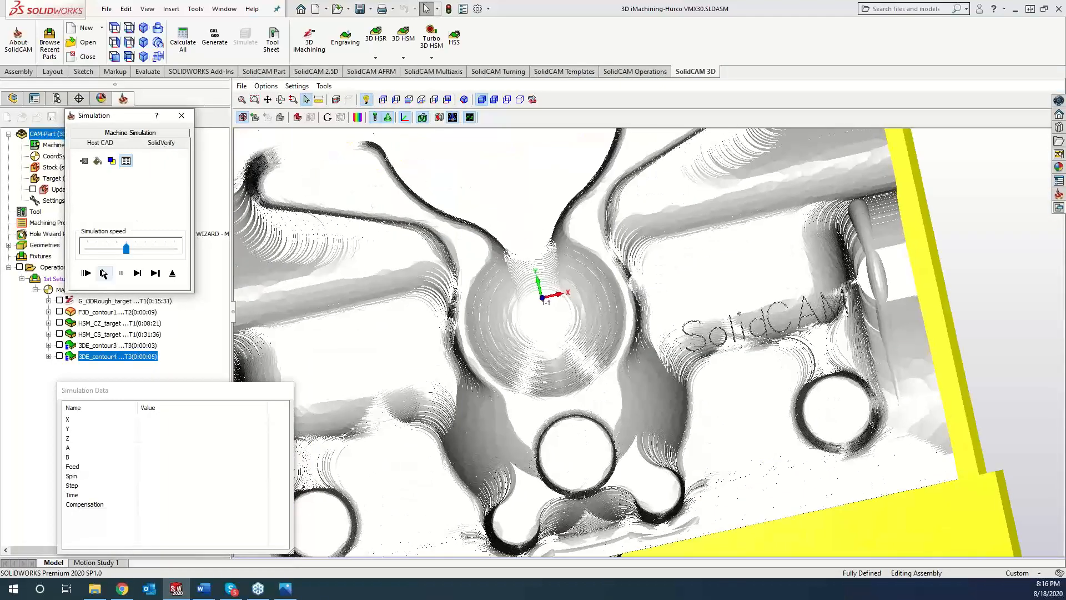
pyautogui.click(103, 272)
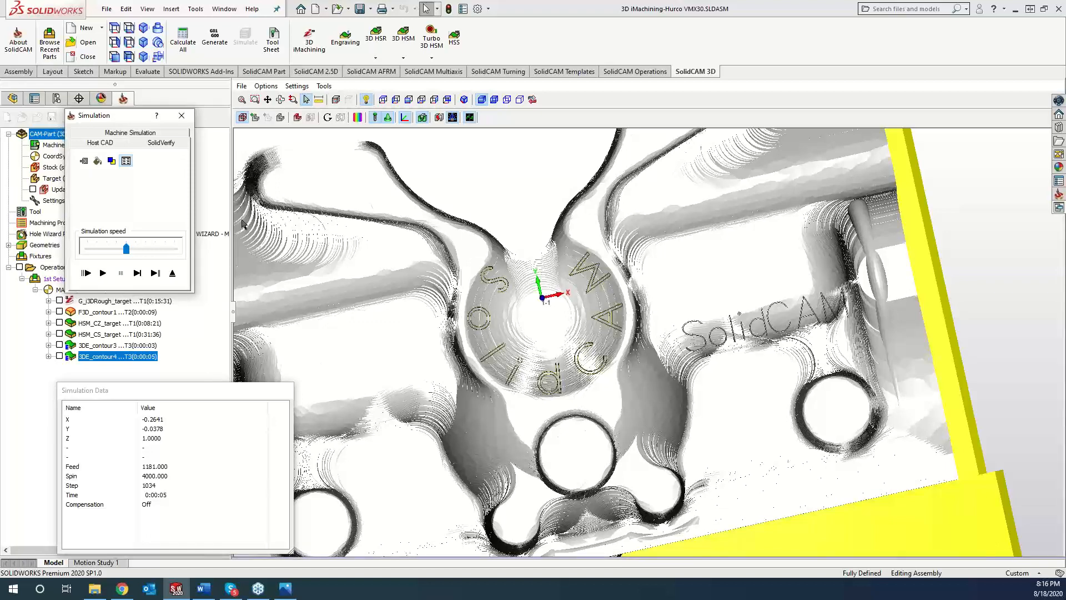
pyautogui.click(181, 116)
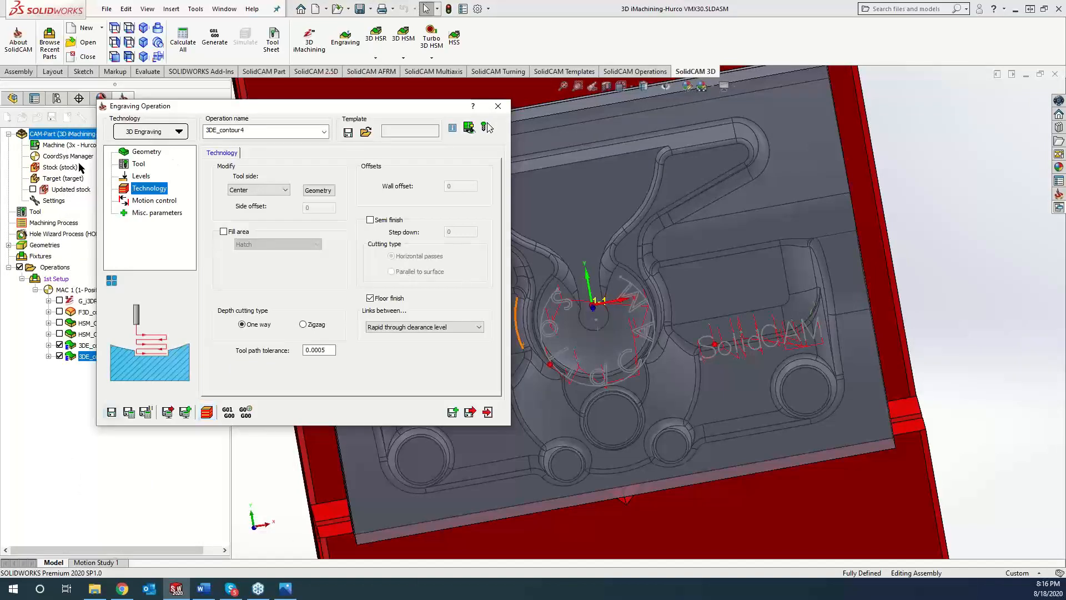
# Examine the individual text chains in the contour4 geometry and leave the geometry editor without changes.
pyautogui.click(146, 152)
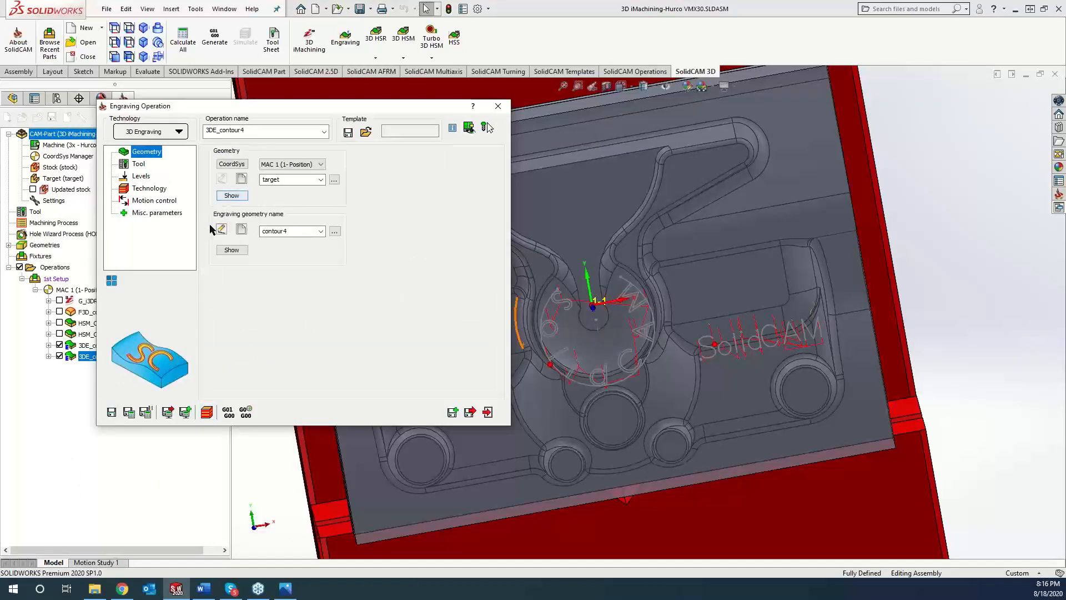
pyautogui.click(222, 230)
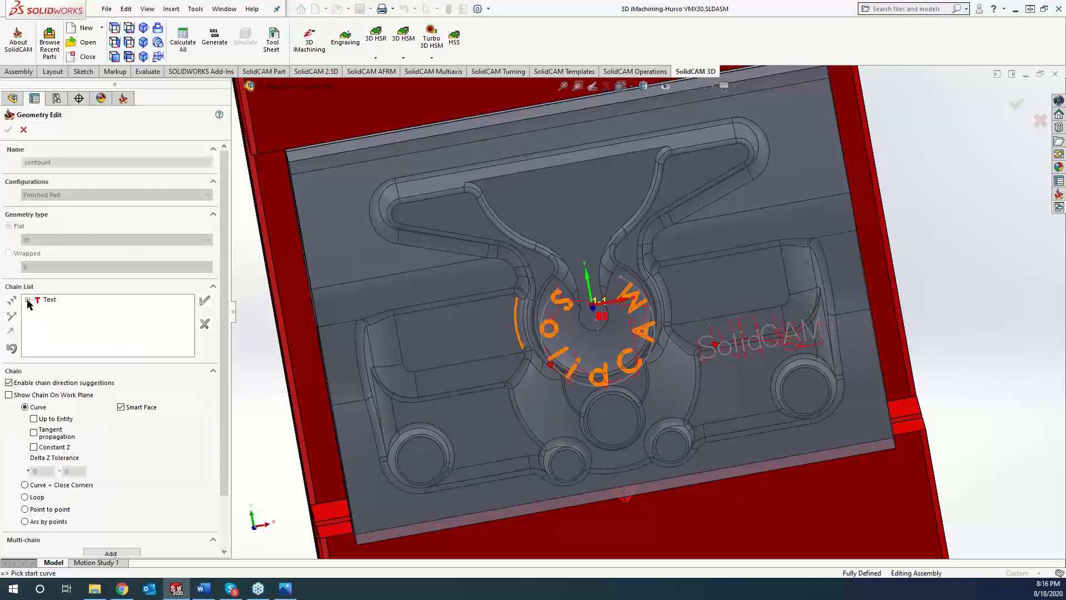
pyautogui.click(28, 299)
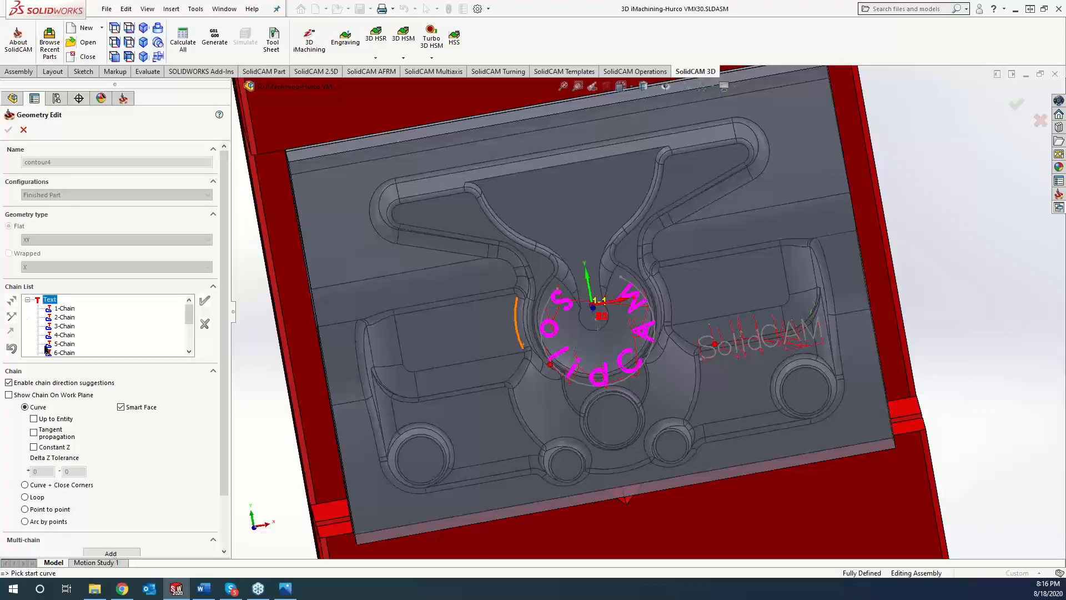
pyautogui.scroll(-6, 568, 329)
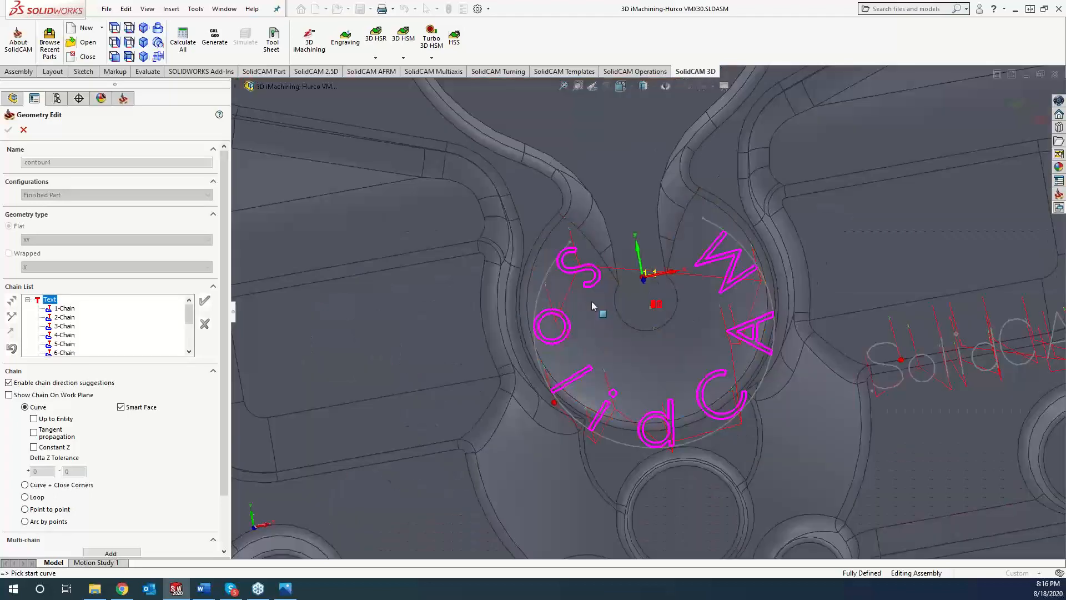
pyautogui.click(64, 317)
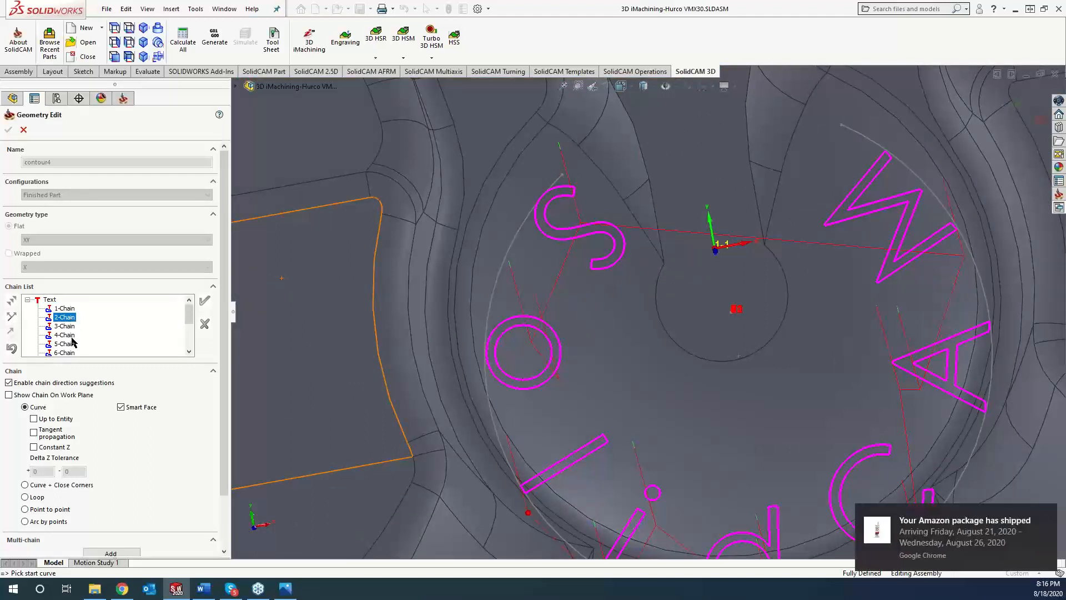
pyautogui.click(65, 344)
pyautogui.scroll(-10, 748, 305)
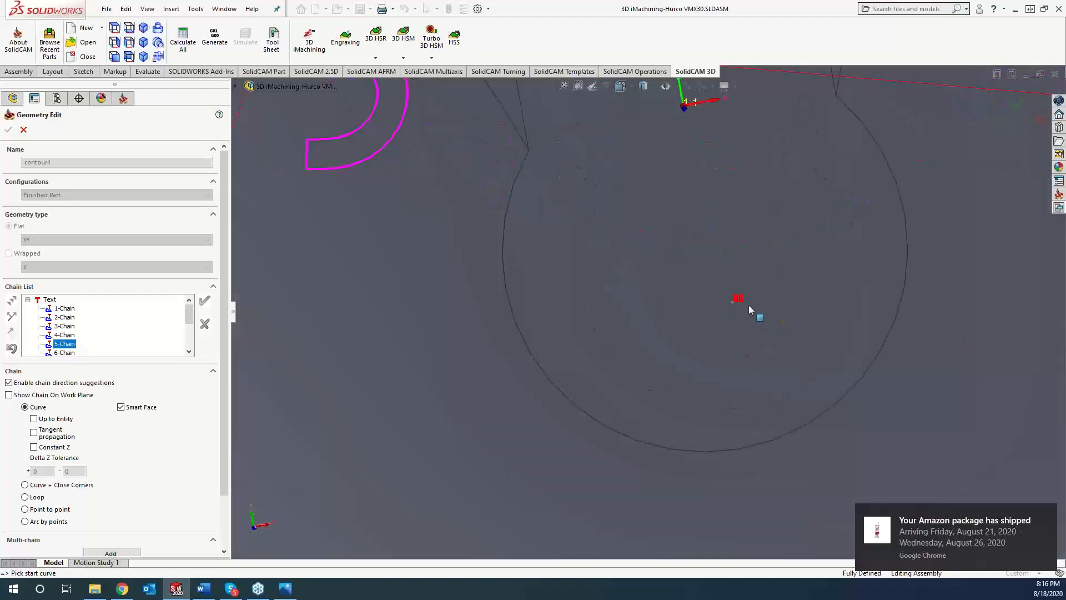
pyautogui.scroll(10, 617, 291)
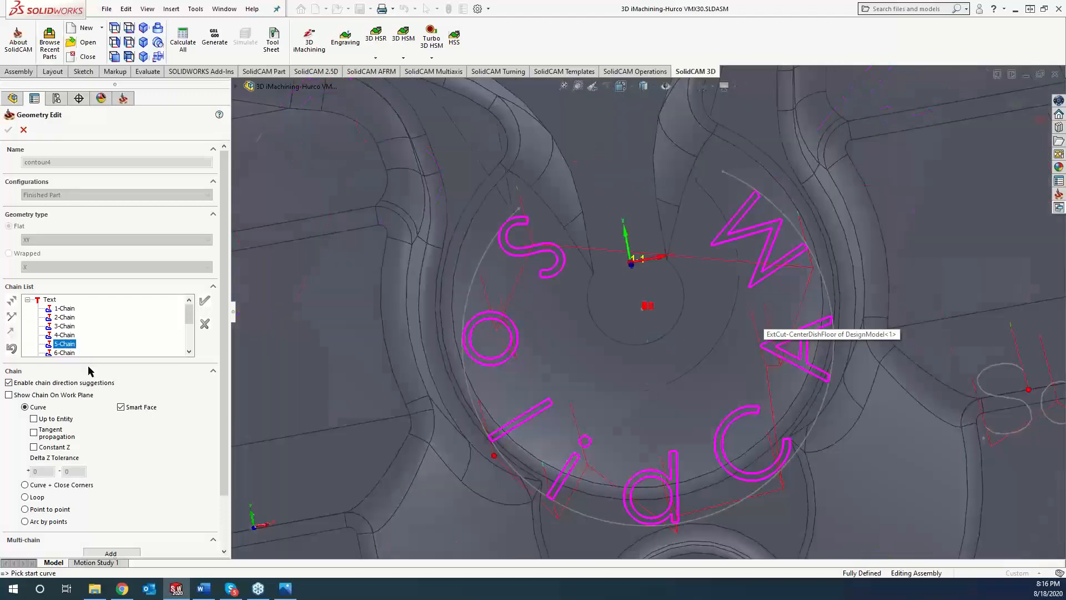
pyautogui.click(69, 353)
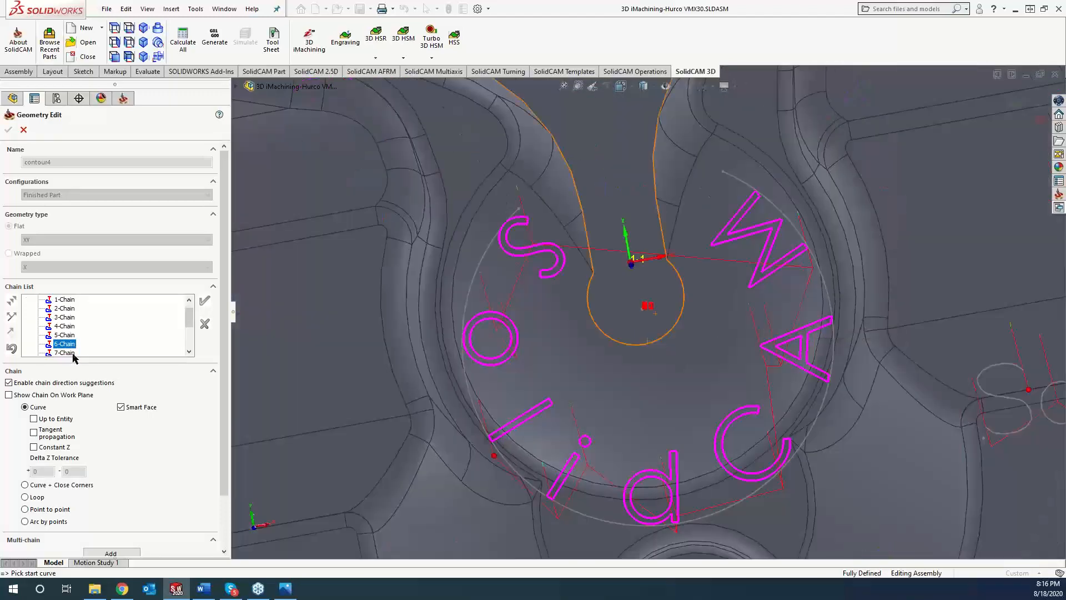
pyautogui.moveTo(190, 320); pyautogui.dragTo(190, 337)
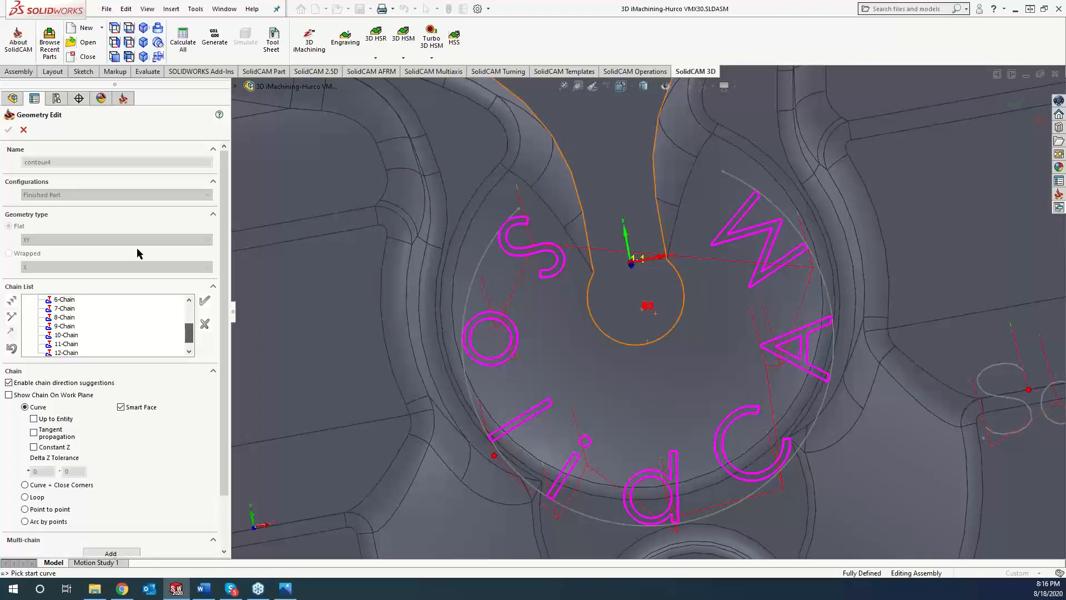
pyautogui.click(23, 129)
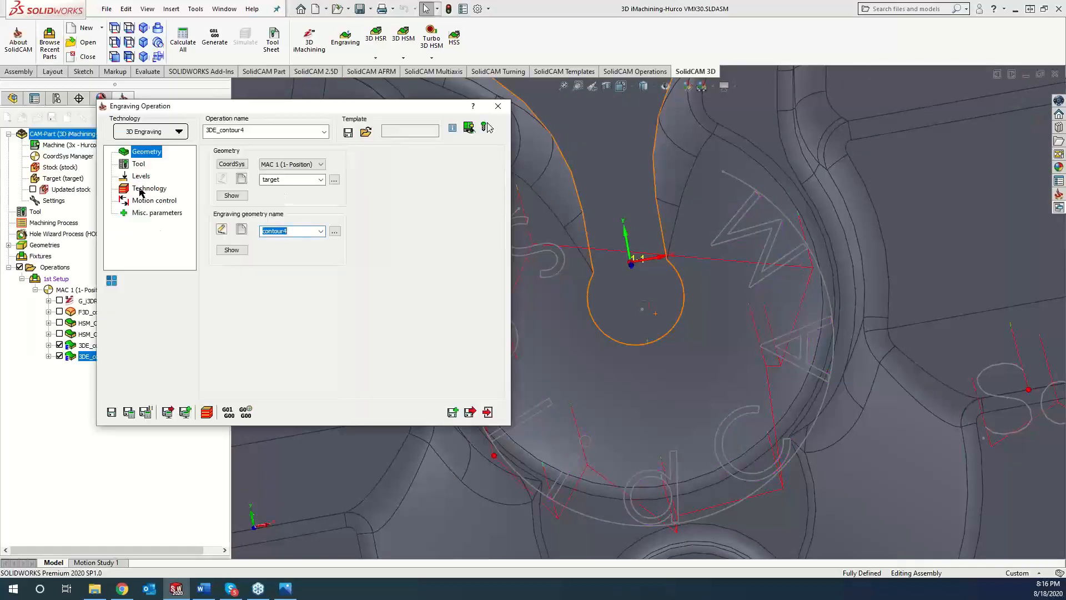
# Review the chains, their directions and the reversing options in the engraving's Modify Geometry settings.
pyautogui.click(146, 189)
pyautogui.click(324, 192)
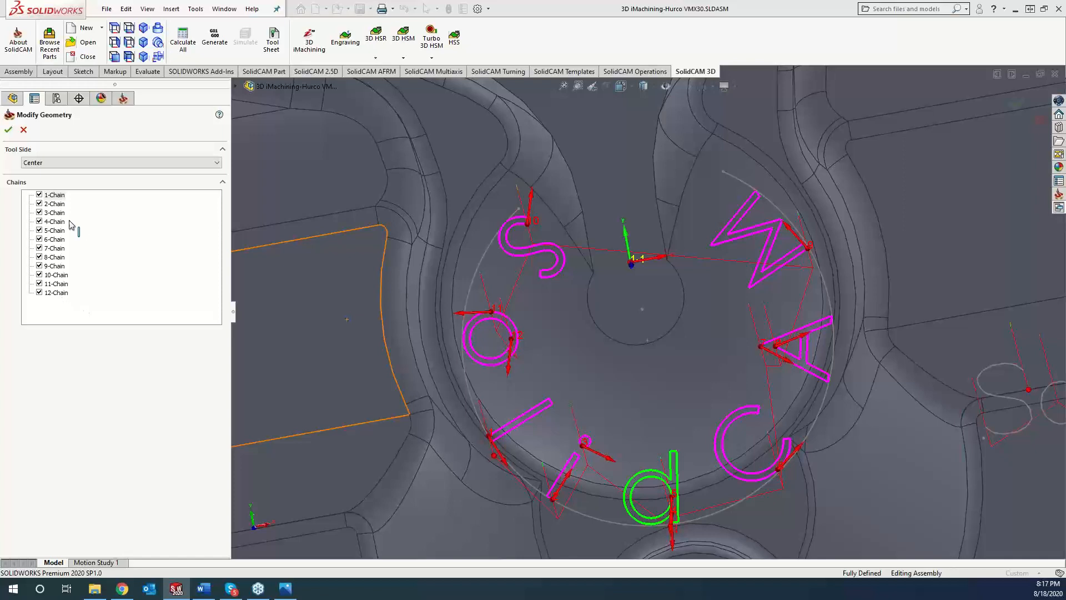
pyautogui.click(57, 275)
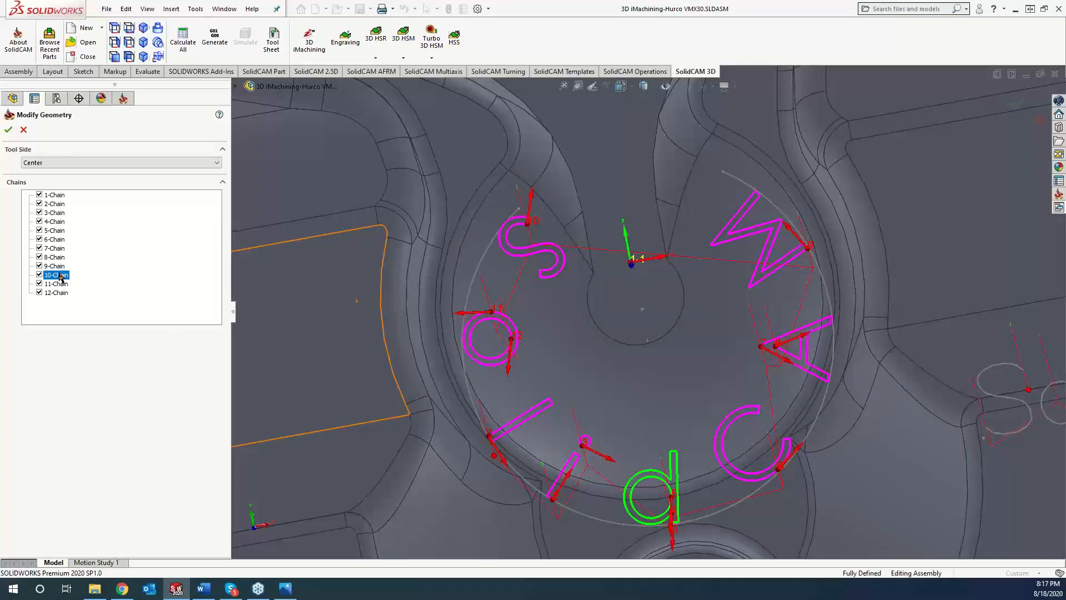
pyautogui.click(57, 204)
pyautogui.click(57, 292)
pyautogui.rightClick(59, 278)
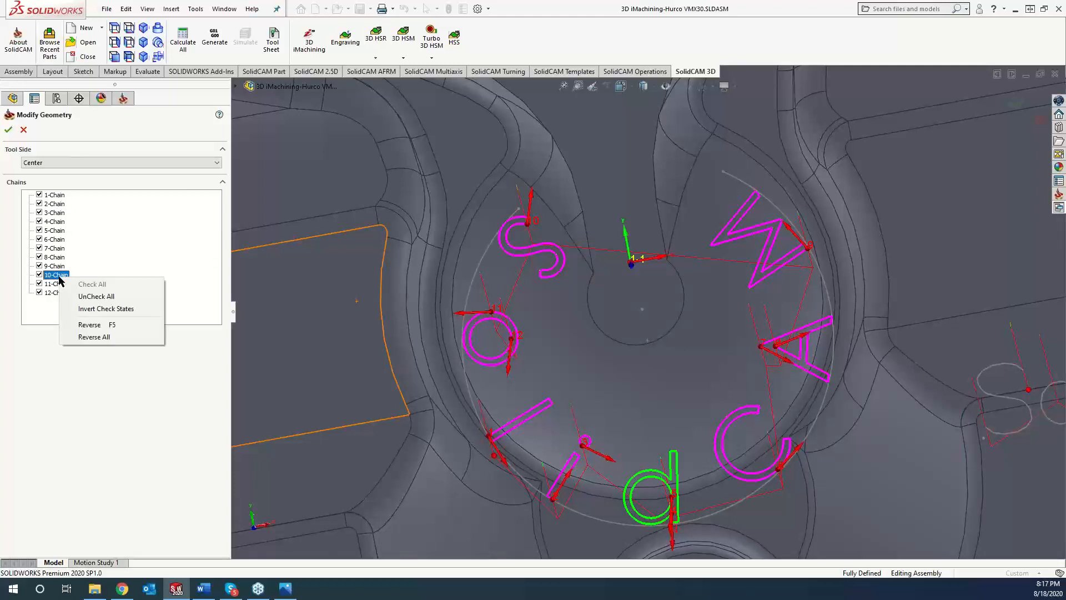
pyautogui.click(148, 232)
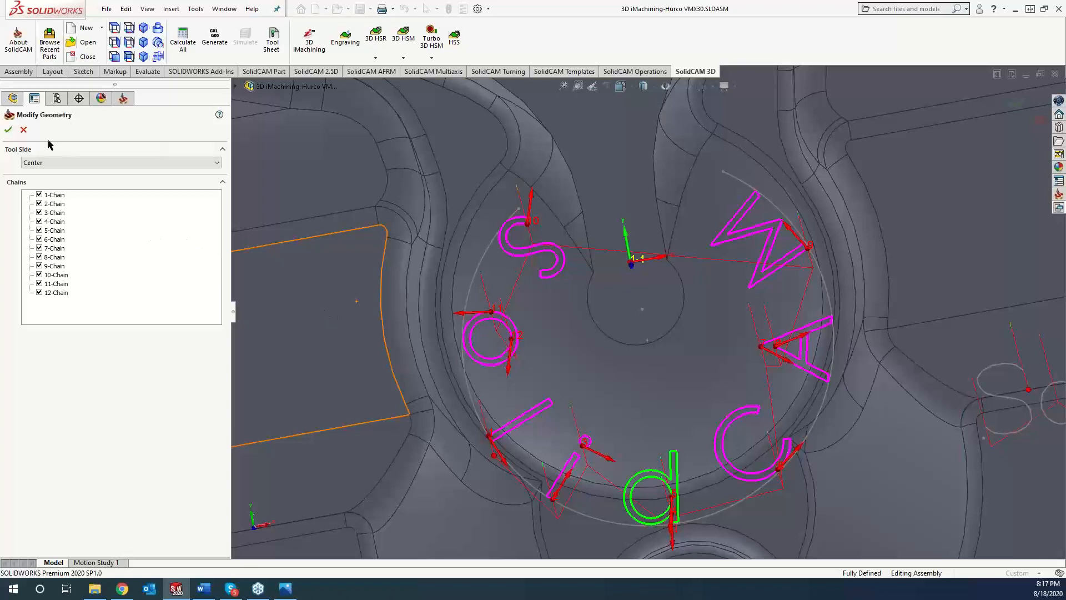
pyautogui.click(8, 130)
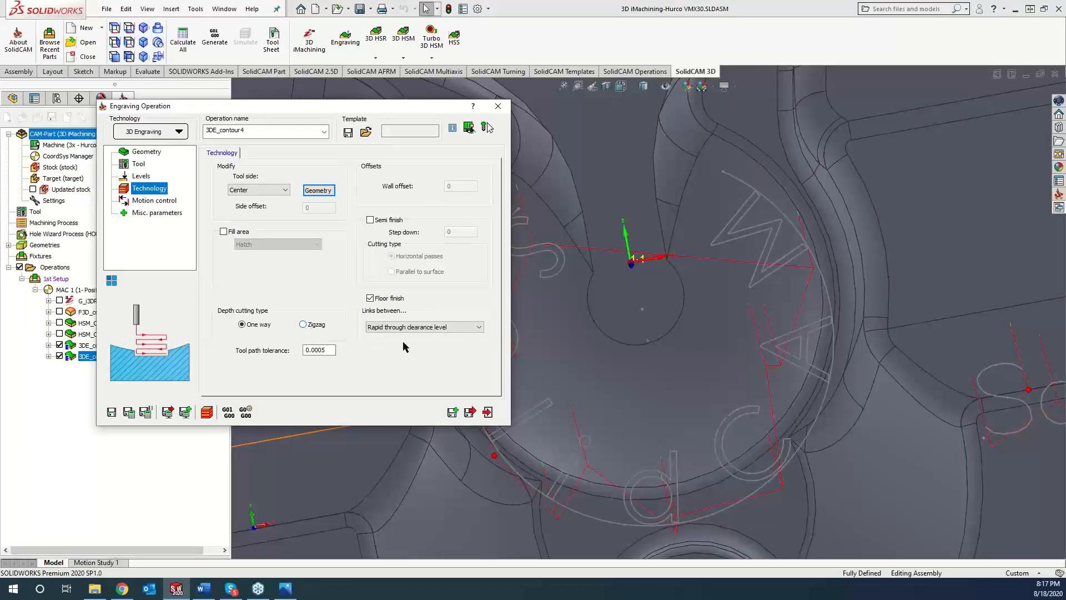
# Exit the engraving operation without saving it again and hide the toolpaths of 3DE_contour3 and 3DE_contour4.
pyautogui.scroll(5, 633, 412)
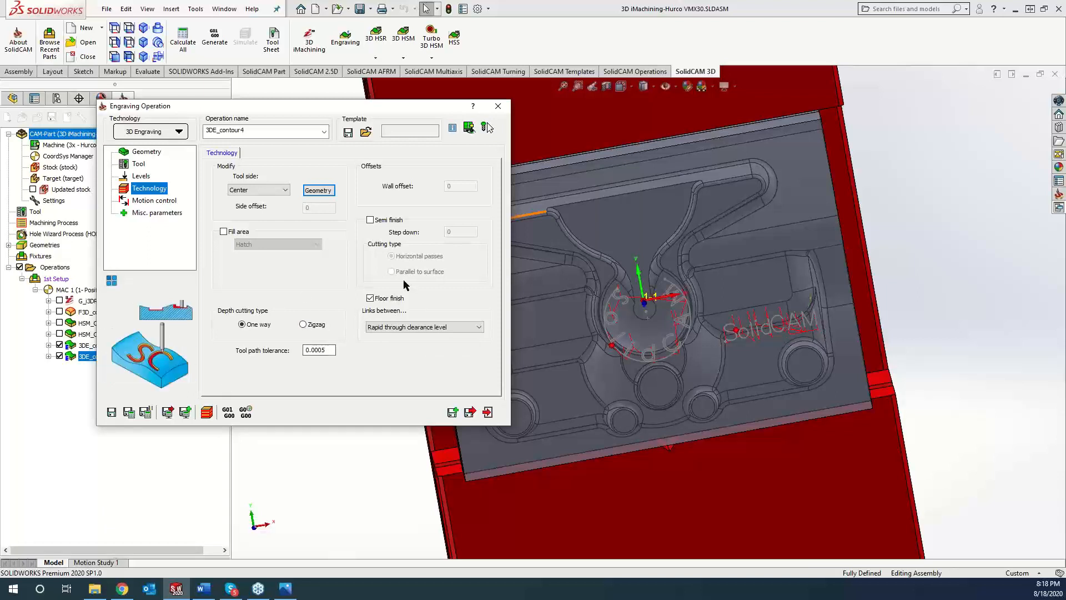
pyautogui.click(498, 106)
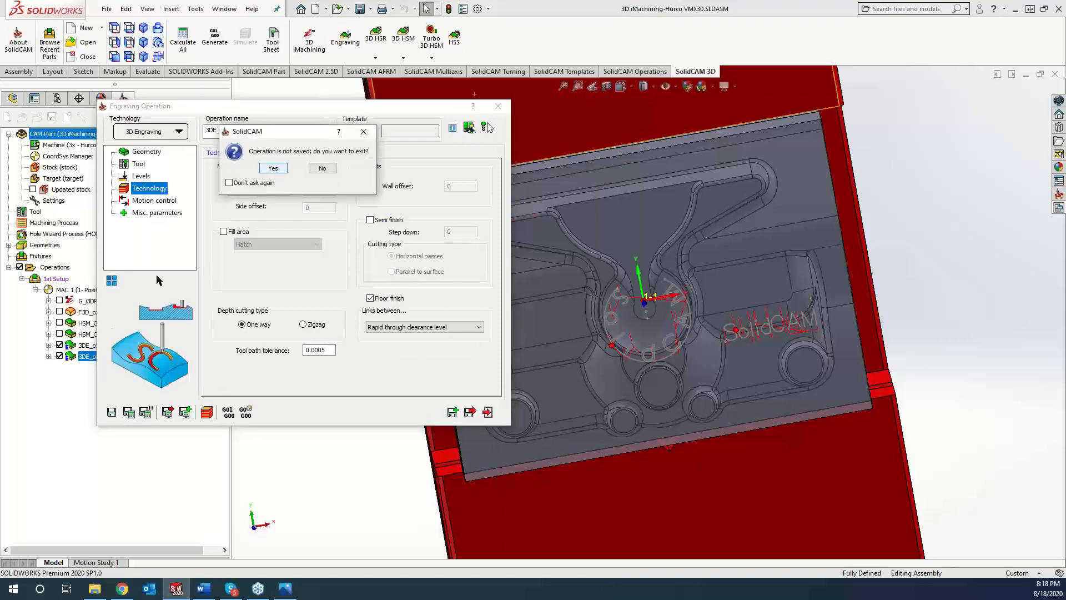
pyautogui.click(274, 169)
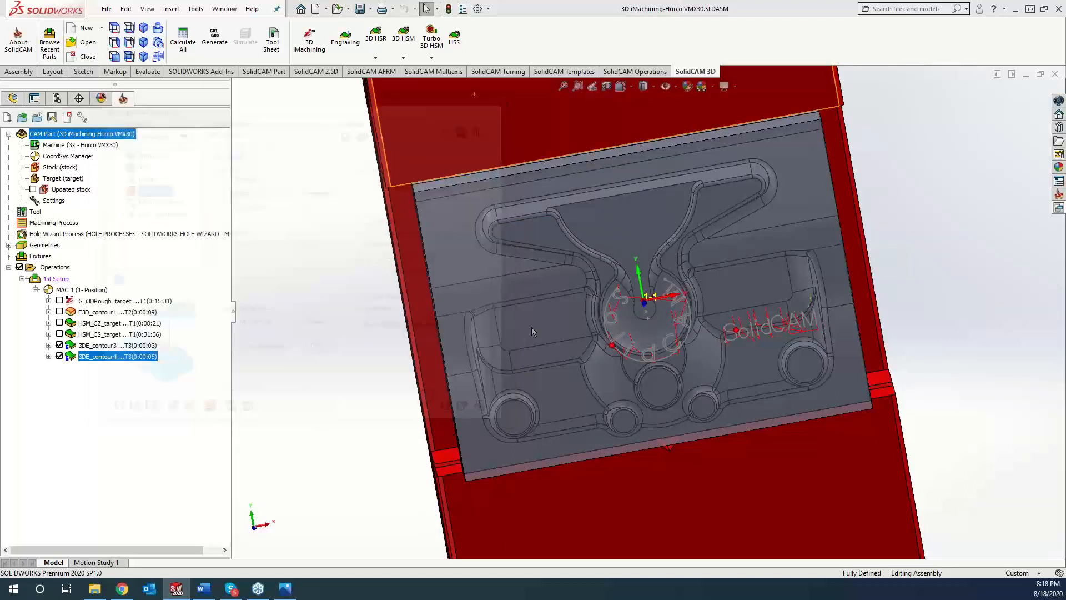
pyautogui.click(60, 344)
pyautogui.click(59, 356)
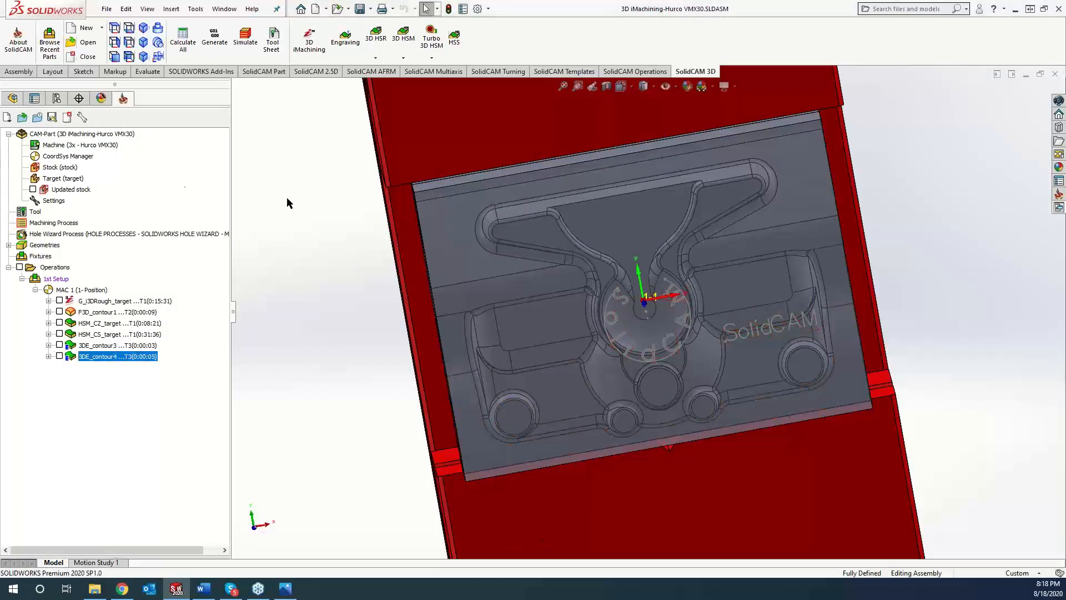
# Start a sketch on the assembly's Front Plane and convert the curved pocket edge below the round recess into it.
pyautogui.click(12, 98)
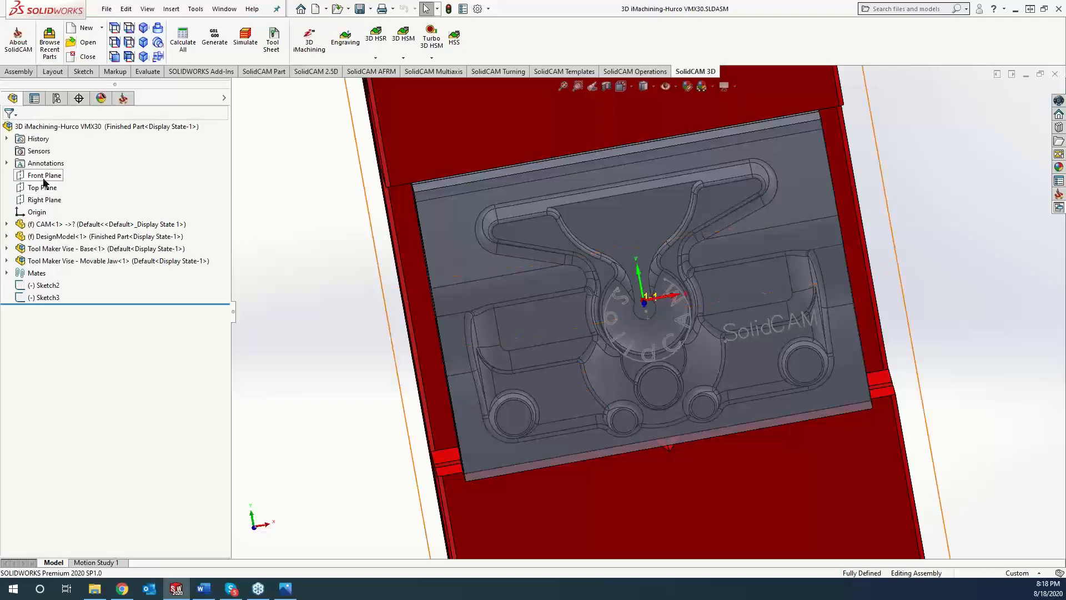
pyautogui.rightClick(44, 181)
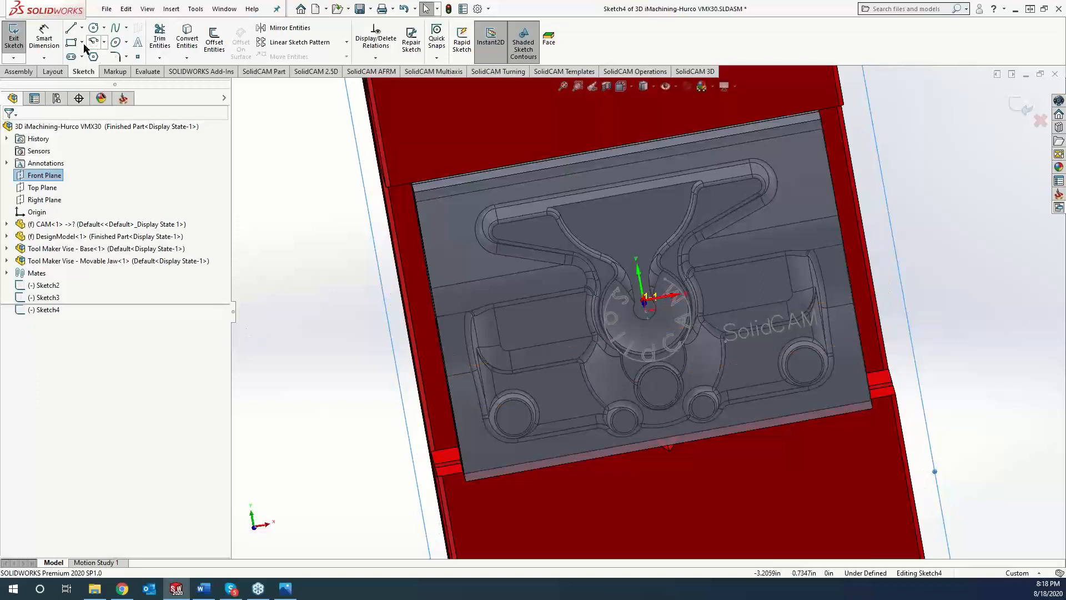
pyautogui.click(192, 42)
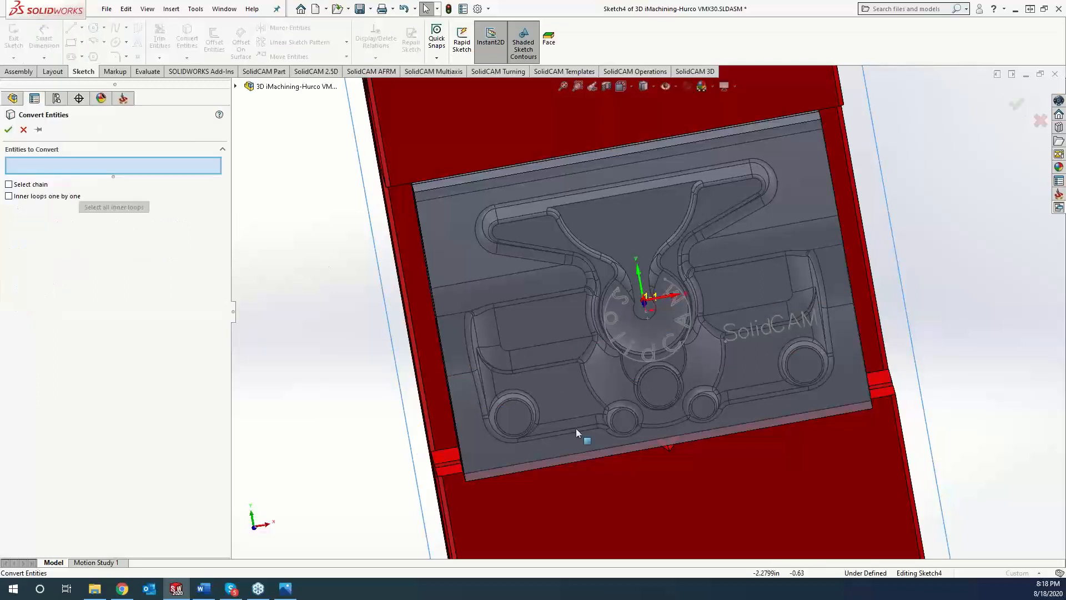
pyautogui.click(597, 396)
pyautogui.click(9, 130)
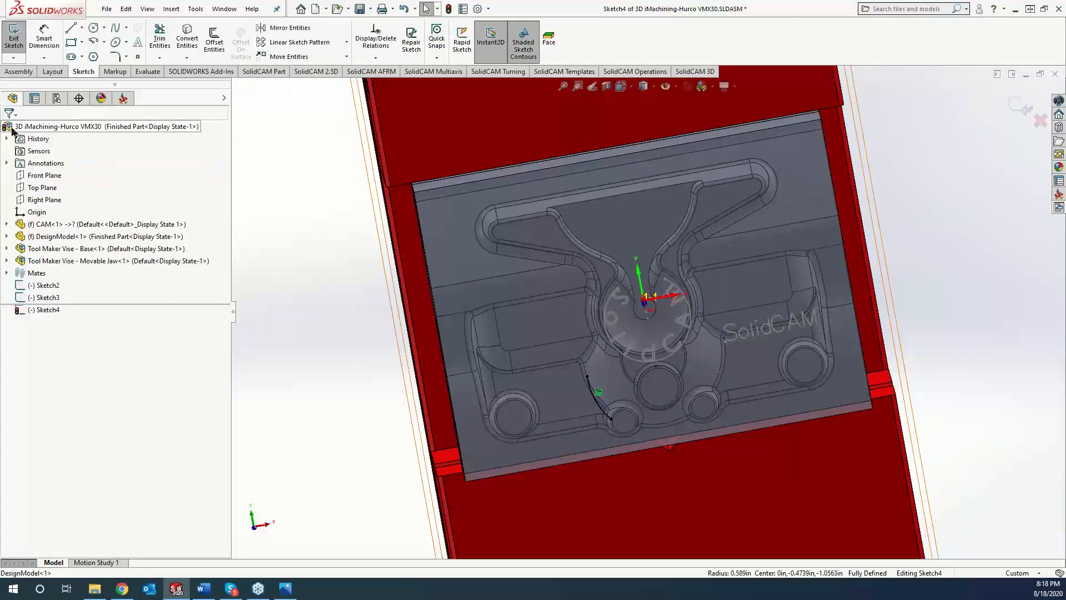
# Add the sketch text "123" along the converted pocket arc.
pyautogui.click(138, 42)
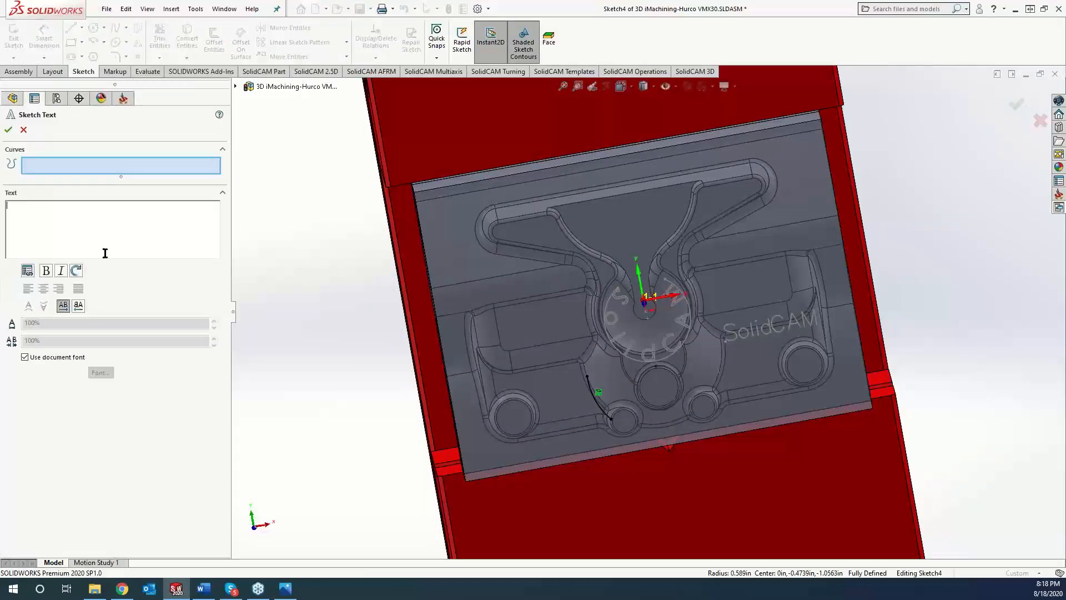
pyautogui.click(599, 403)
pyautogui.write('1234')
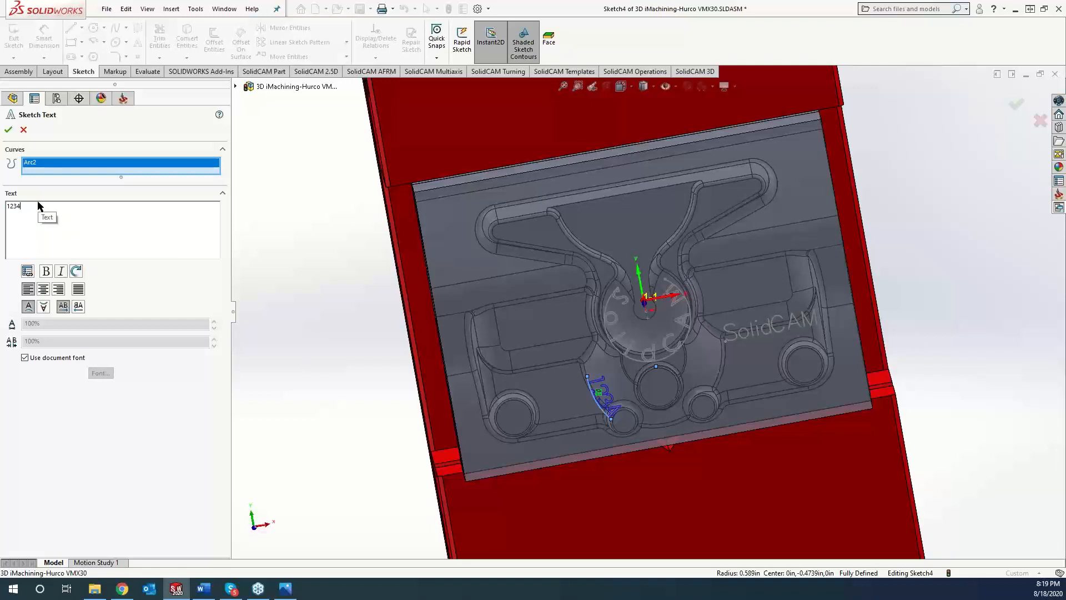
pyautogui.press('BackSpace')
# Turn off the document font for the sketch text and assign the Schrift Single font in Regular style.
pyautogui.click(25, 357)
pyautogui.click(98, 373)
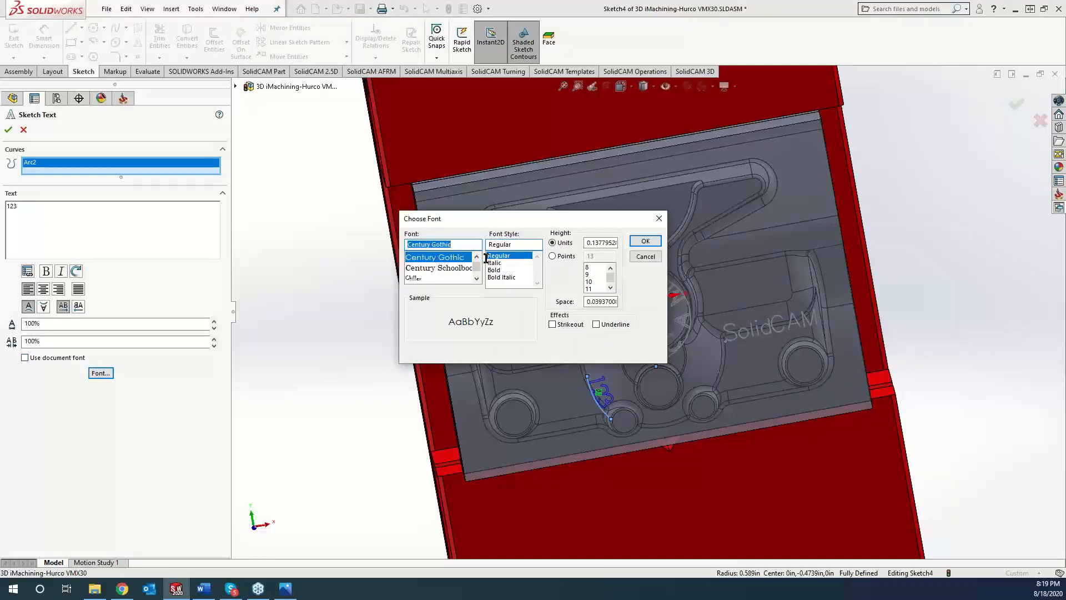
pyautogui.write('d')
pyautogui.click(451, 268)
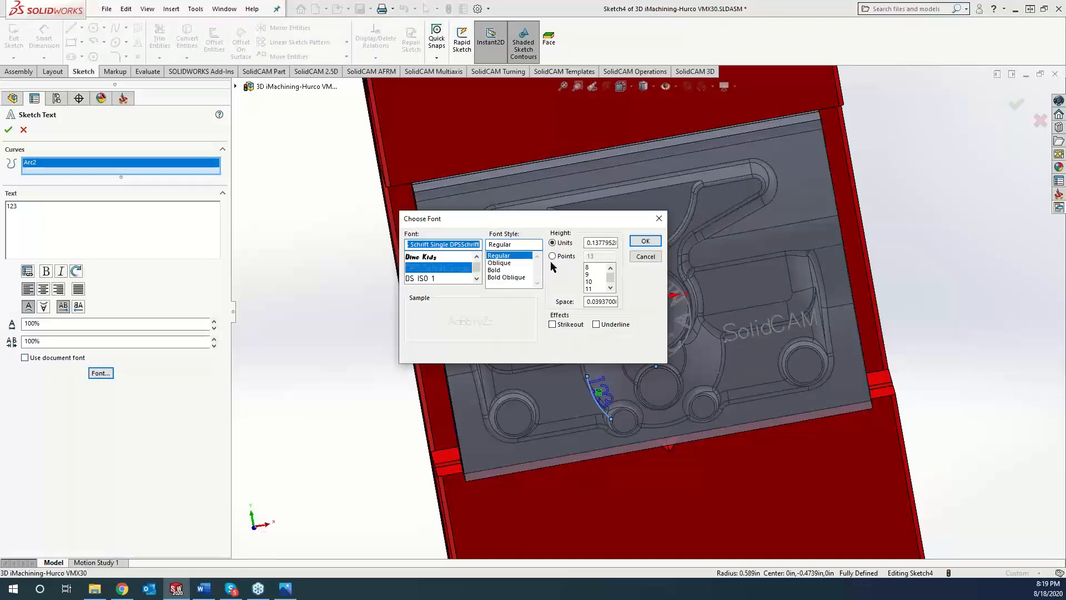
pyautogui.click(645, 241)
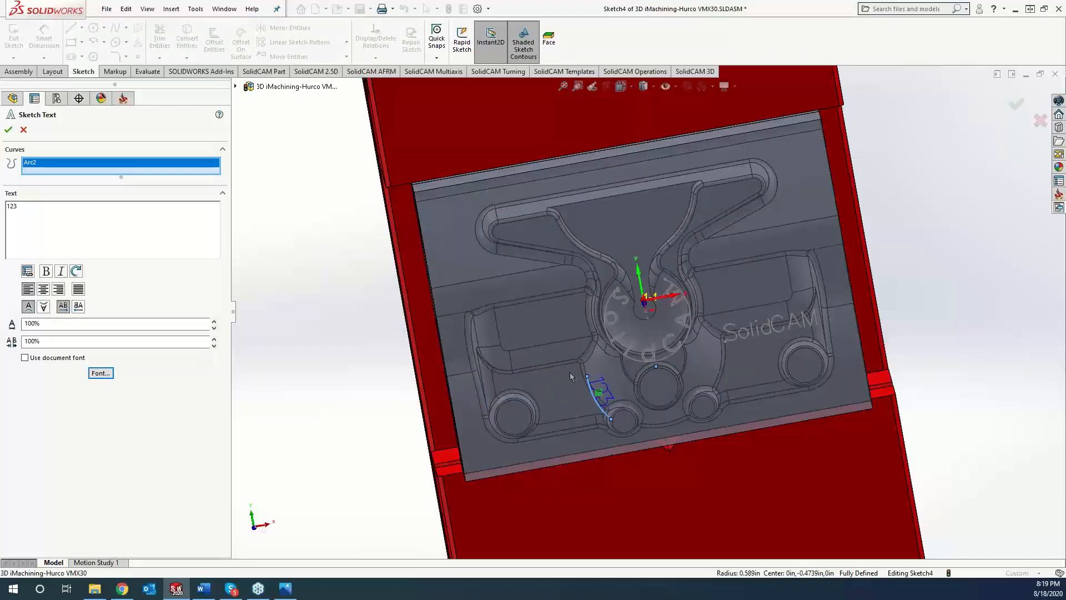
# Accept the sketch text on the arc and lengthen the arc by moving its upper endpoint outward.
pyautogui.click(586, 375)
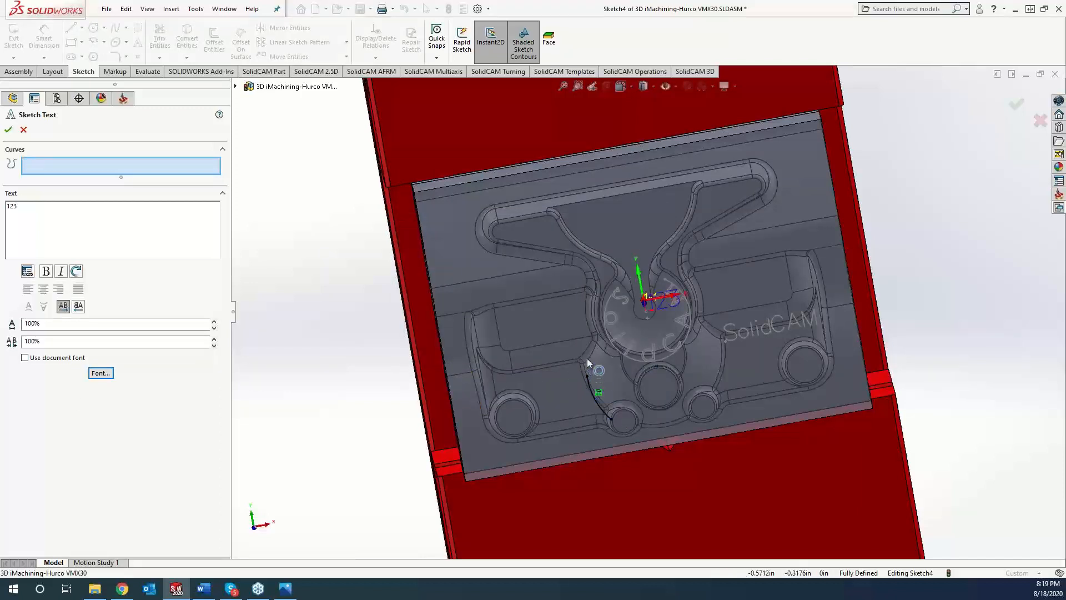
pyautogui.click(587, 378)
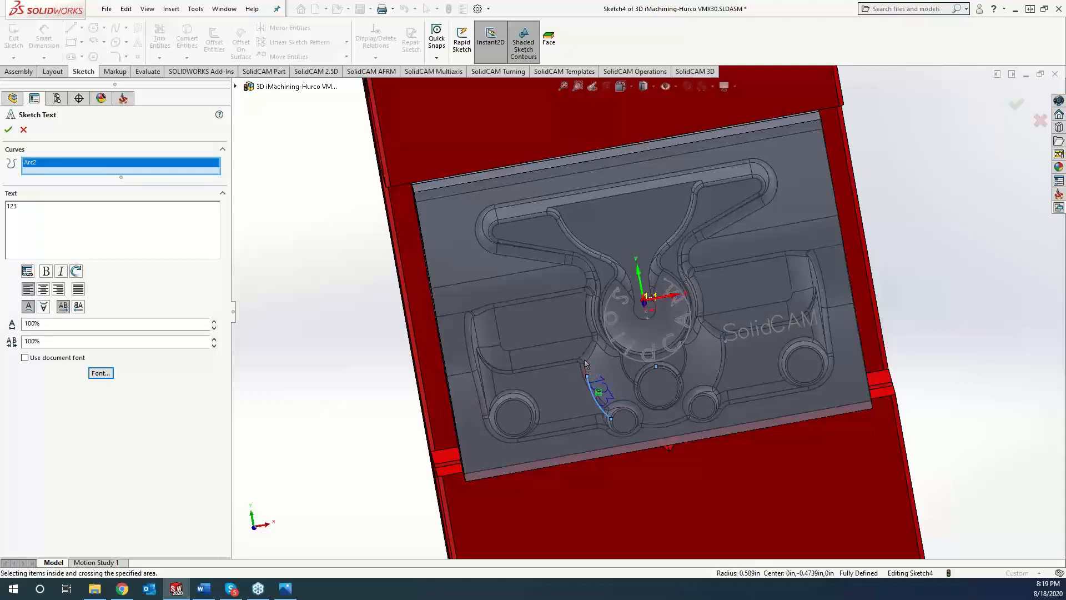
pyautogui.click(8, 130)
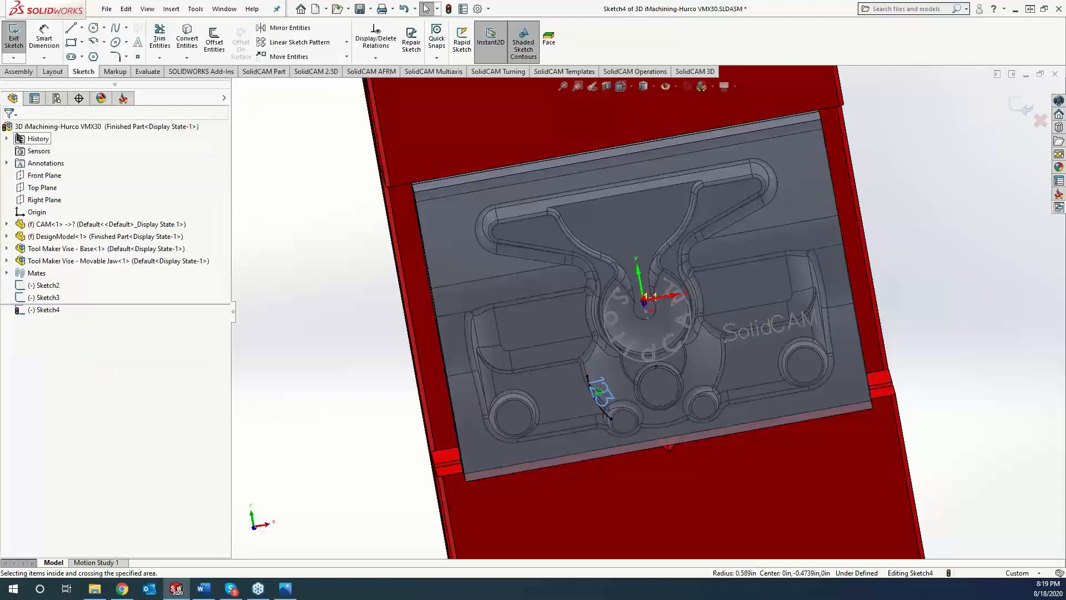
pyautogui.click(584, 361)
pyautogui.moveTo(583, 362); pyautogui.dragTo(583, 358)
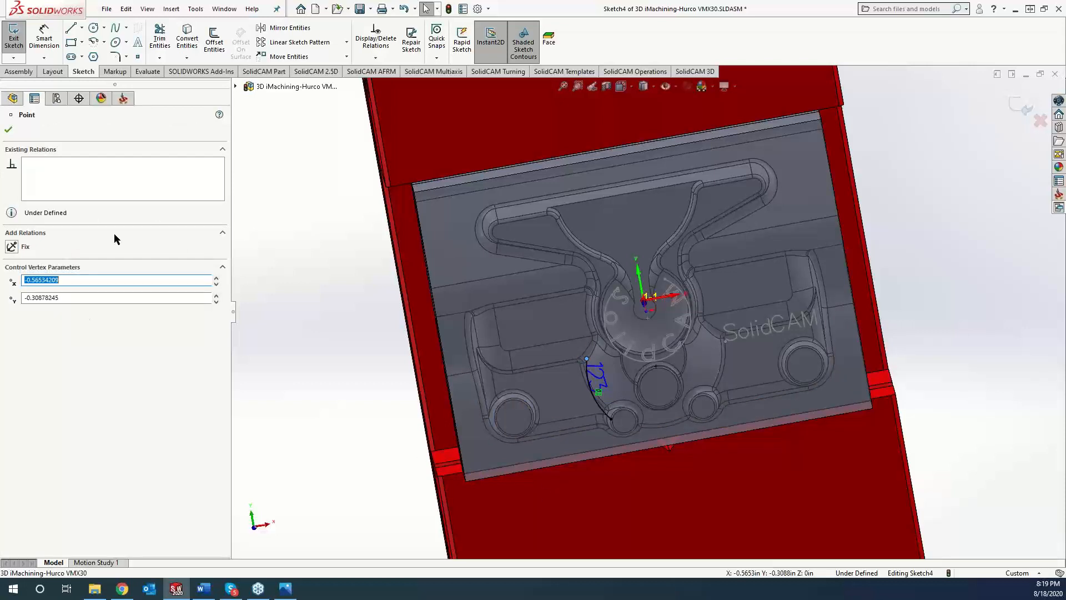
# Widen the character spacing of the "123" text and exit the sketch.
pyautogui.doubleClick(595, 381)
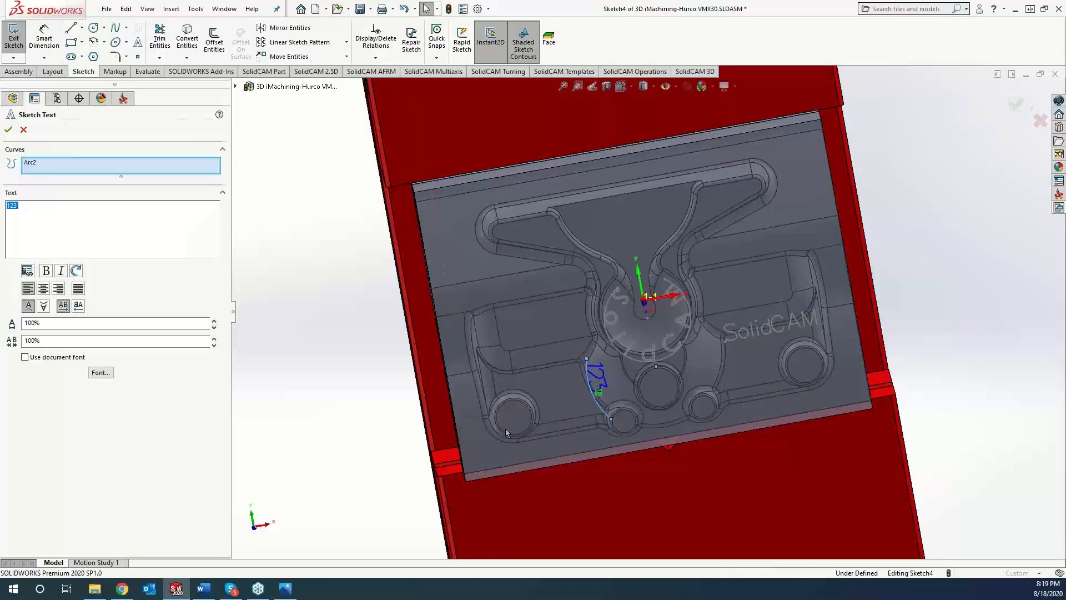
pyautogui.click(214, 337)
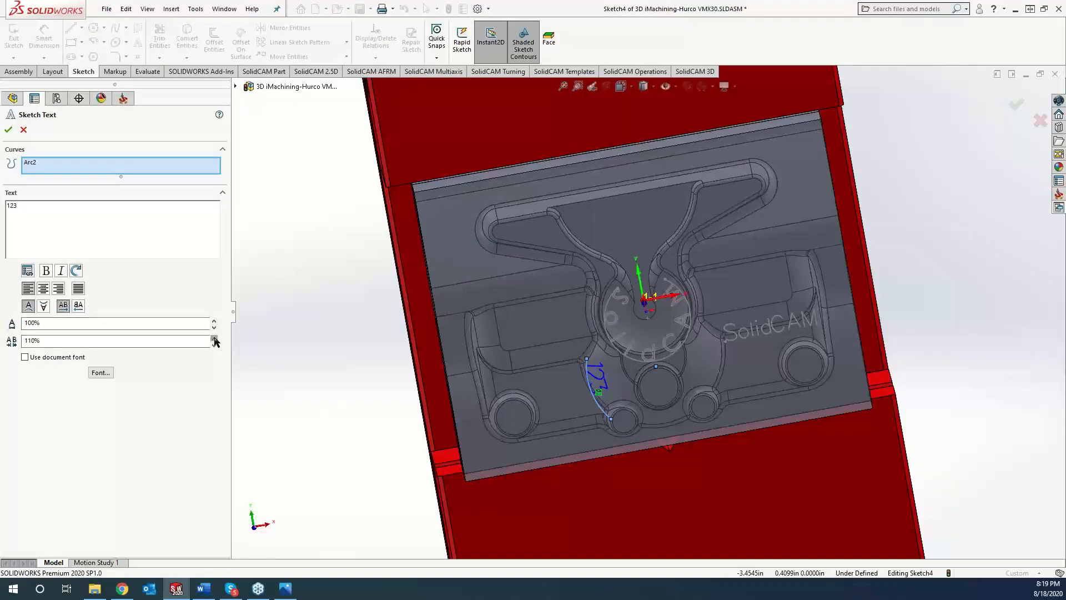
pyautogui.click(215, 337)
pyautogui.click(214, 337)
pyautogui.click(8, 129)
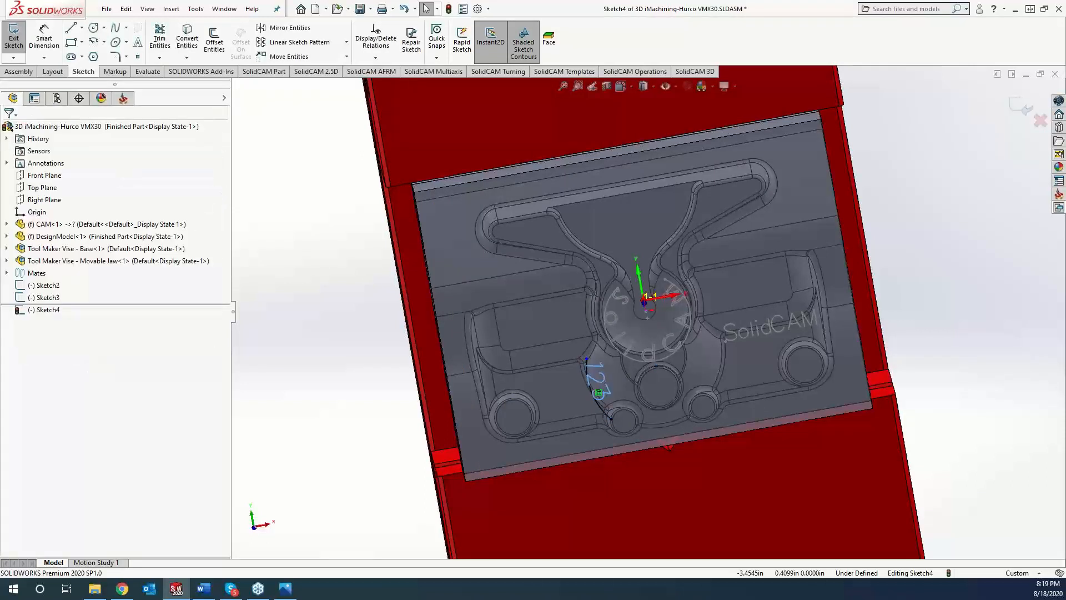
pyautogui.click(14, 40)
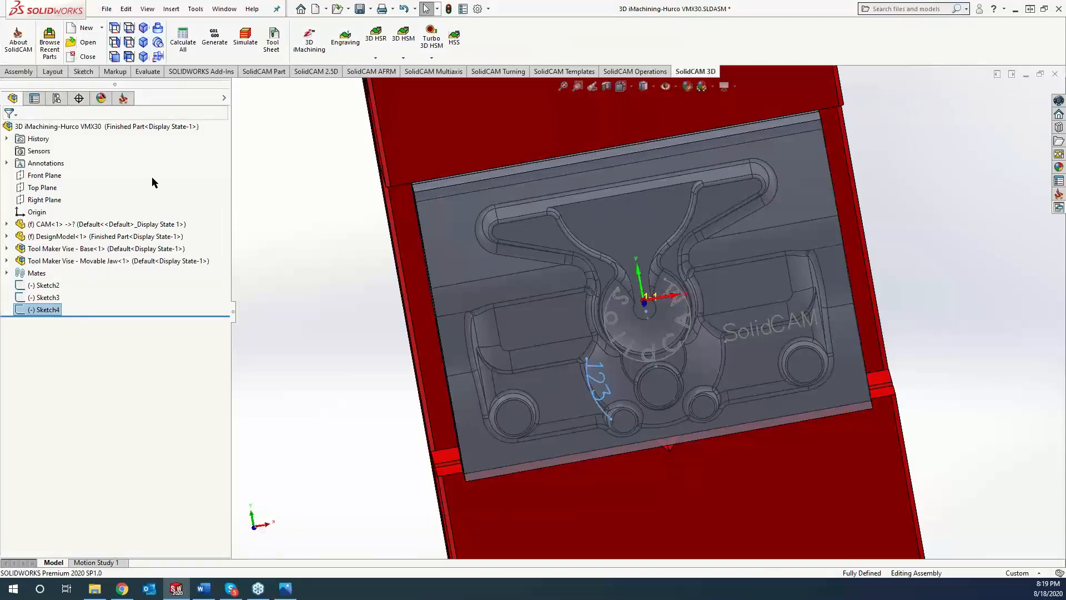
# Start a new engraving operation, set its technology to 3D Engraving, and begin defining a new geometry.
pyautogui.click(122, 98)
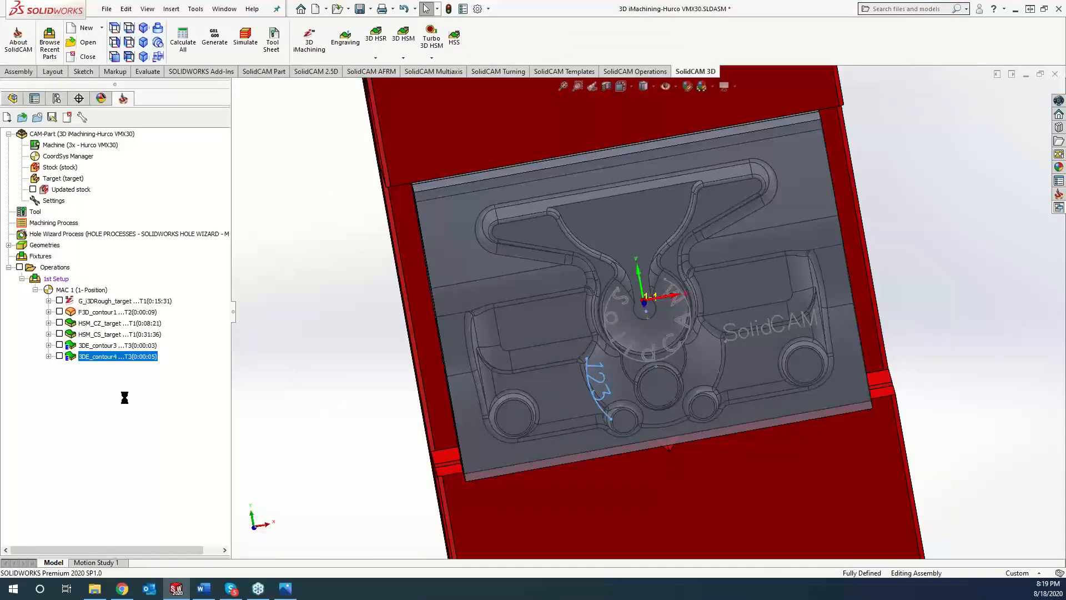
pyautogui.click(341, 40)
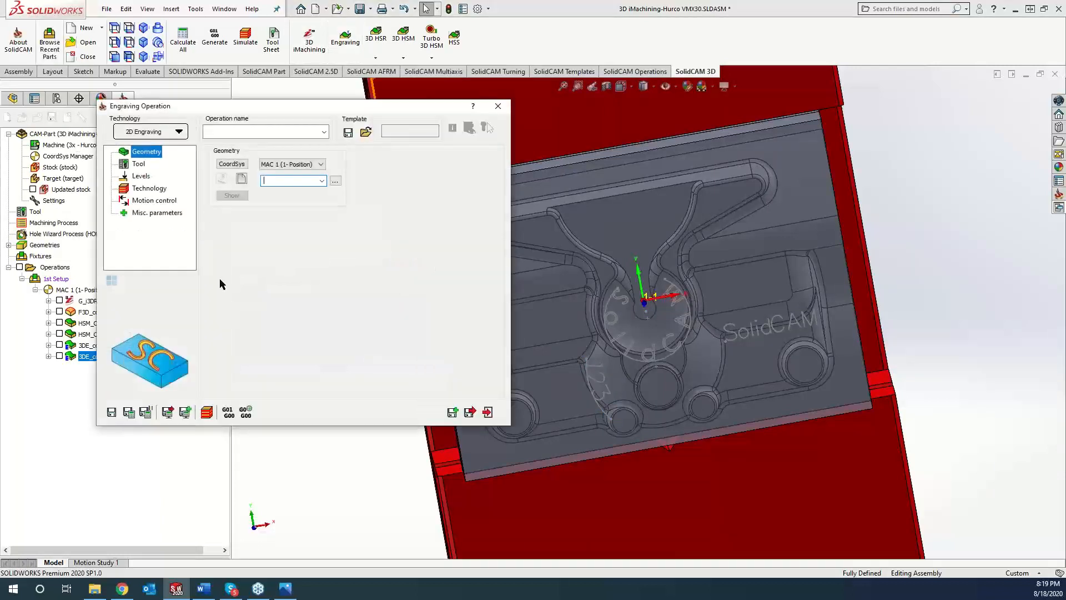
pyautogui.click(168, 133)
pyautogui.click(147, 158)
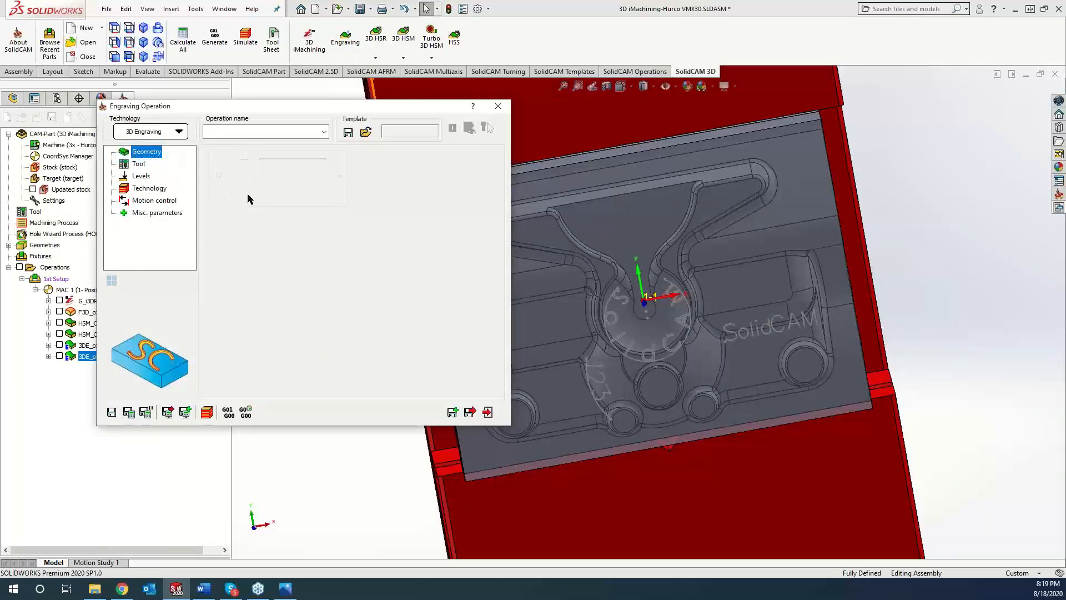
pyautogui.click(242, 230)
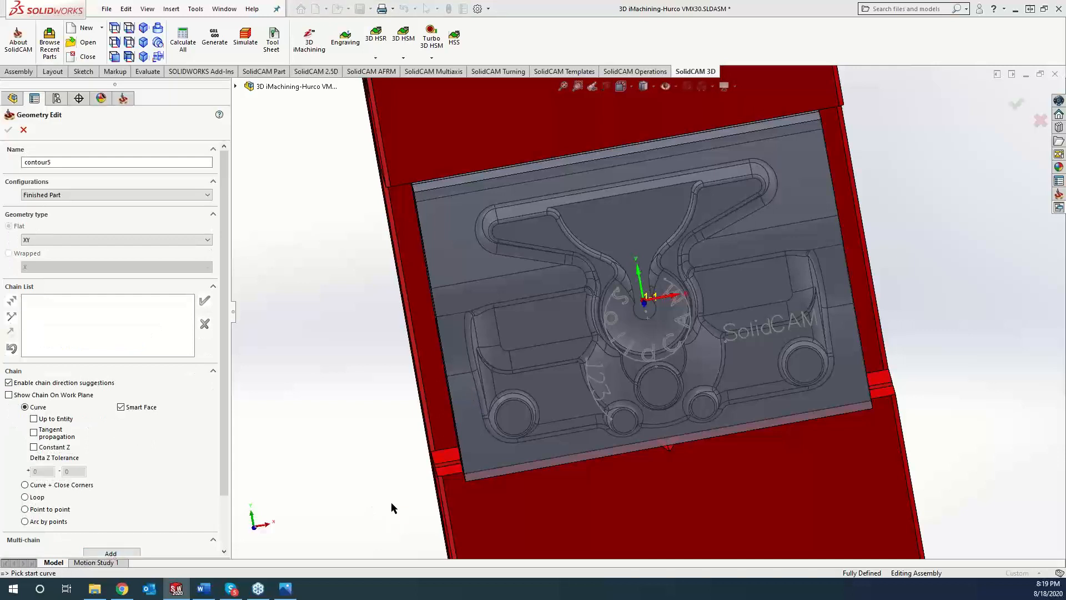
# Define the contour5 geometry by multi-chain text selection of the "123" sketch text and accept it.
pyautogui.click(116, 552)
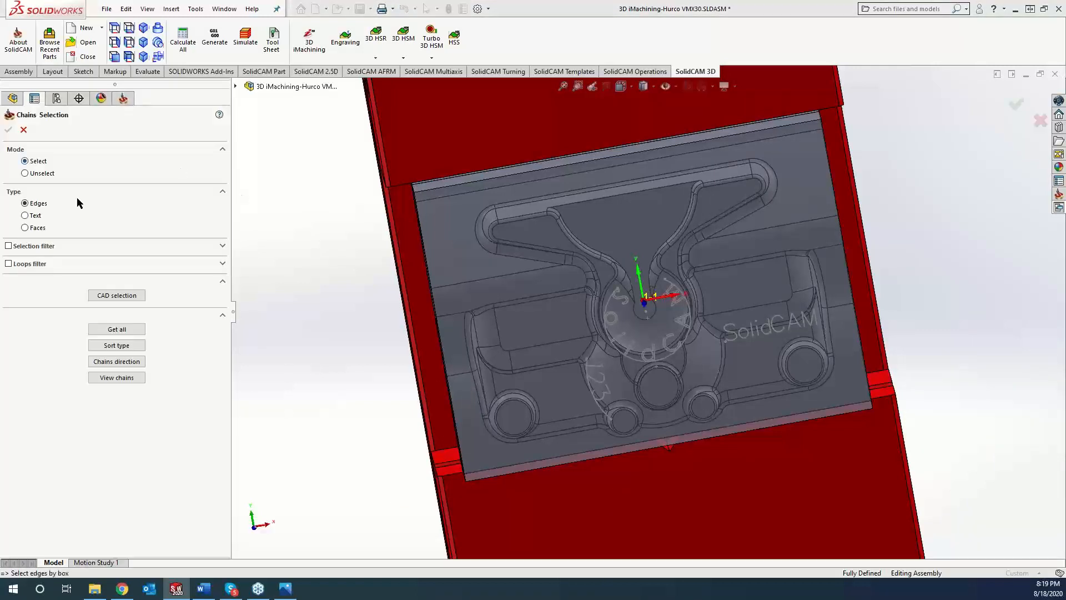
pyautogui.click(567, 375)
pyautogui.click(9, 130)
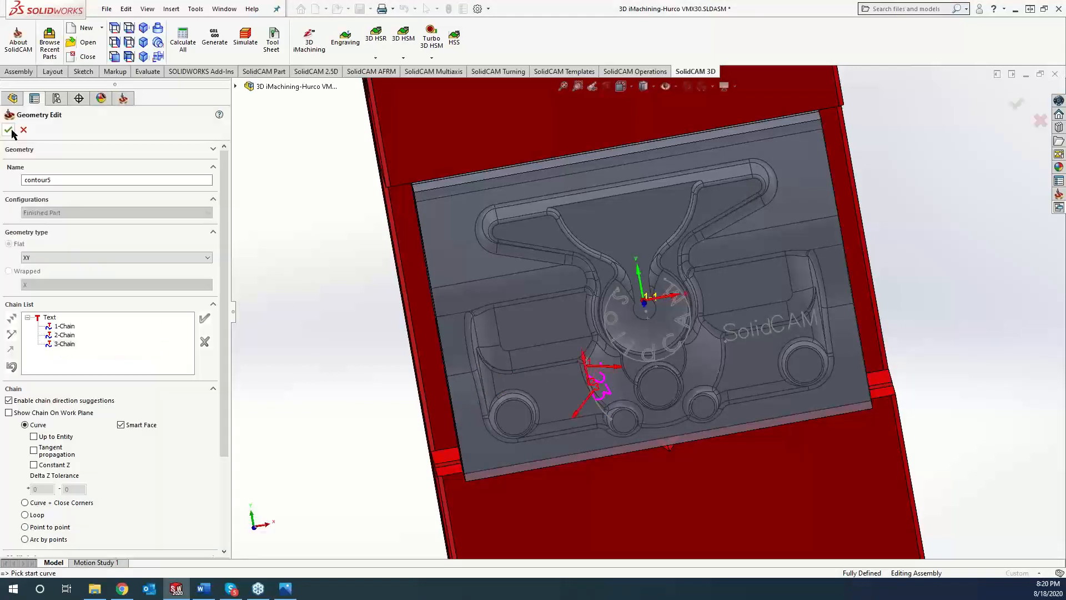
pyautogui.click(8, 129)
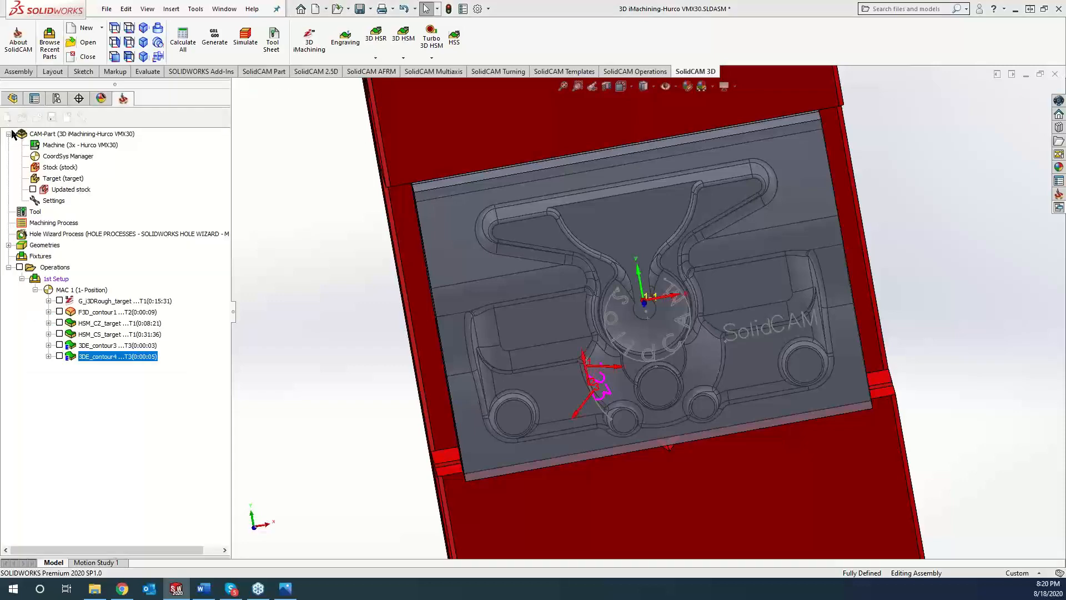
# Assign engraving tool 3 to the operation and set the engraving depth to .0023.
pyautogui.click(138, 165)
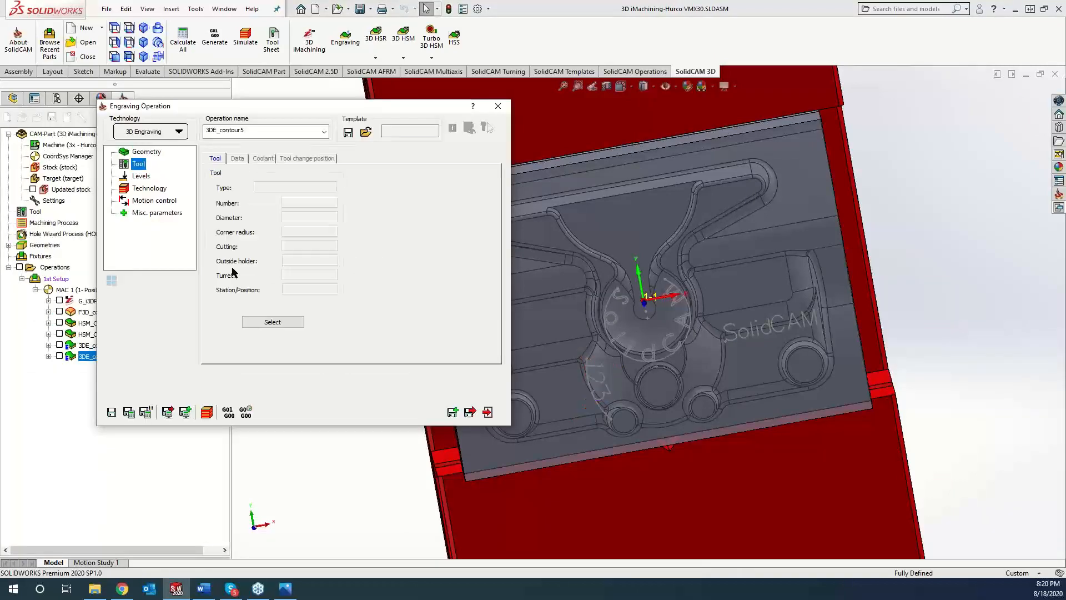
pyautogui.click(275, 321)
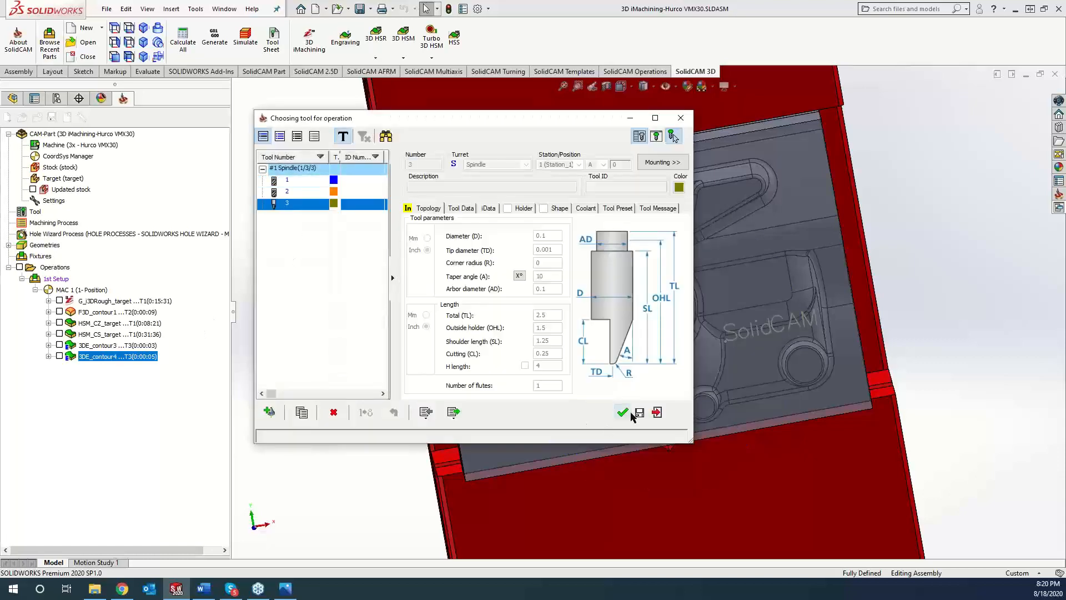
pyautogui.click(622, 411)
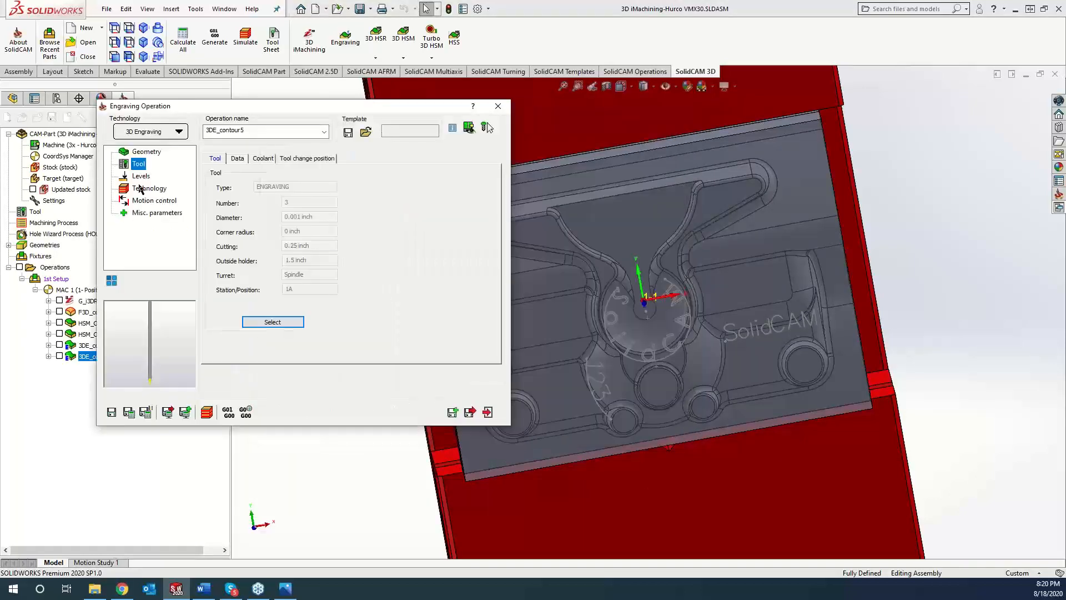
pyautogui.click(141, 176)
pyautogui.write('.002')
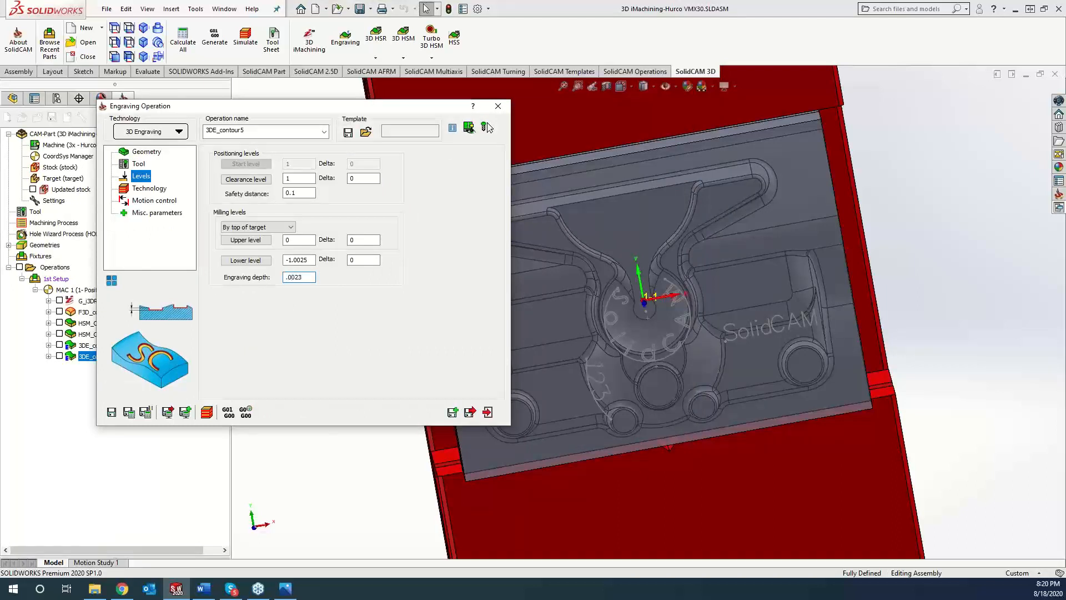
# Set the engraving's tool side to Center, then save and calculate 3DE_contour5.
pyautogui.click(149, 189)
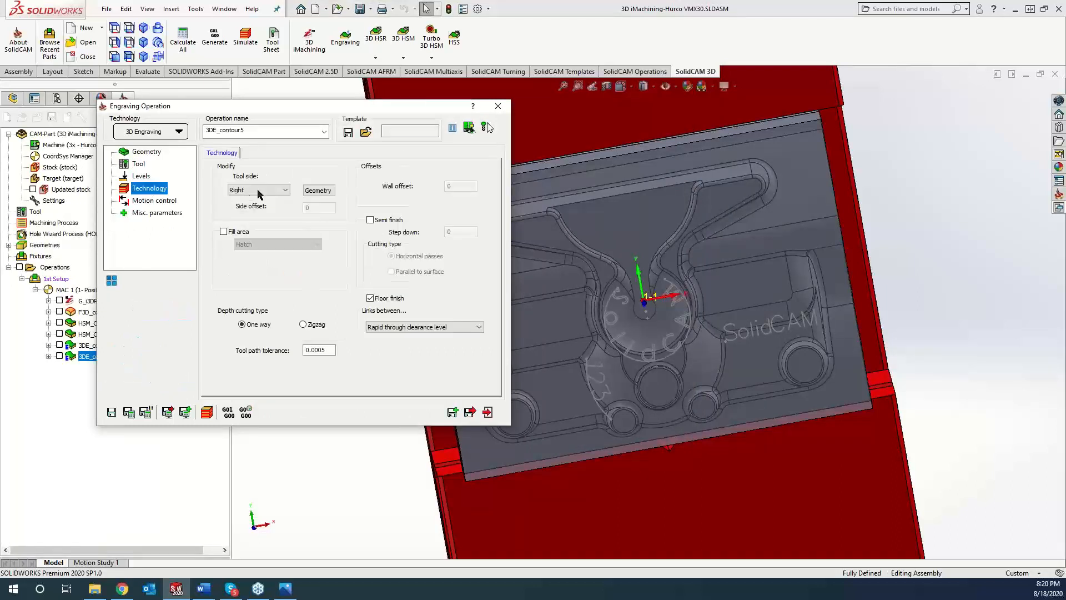
pyautogui.click(258, 190)
pyautogui.click(258, 214)
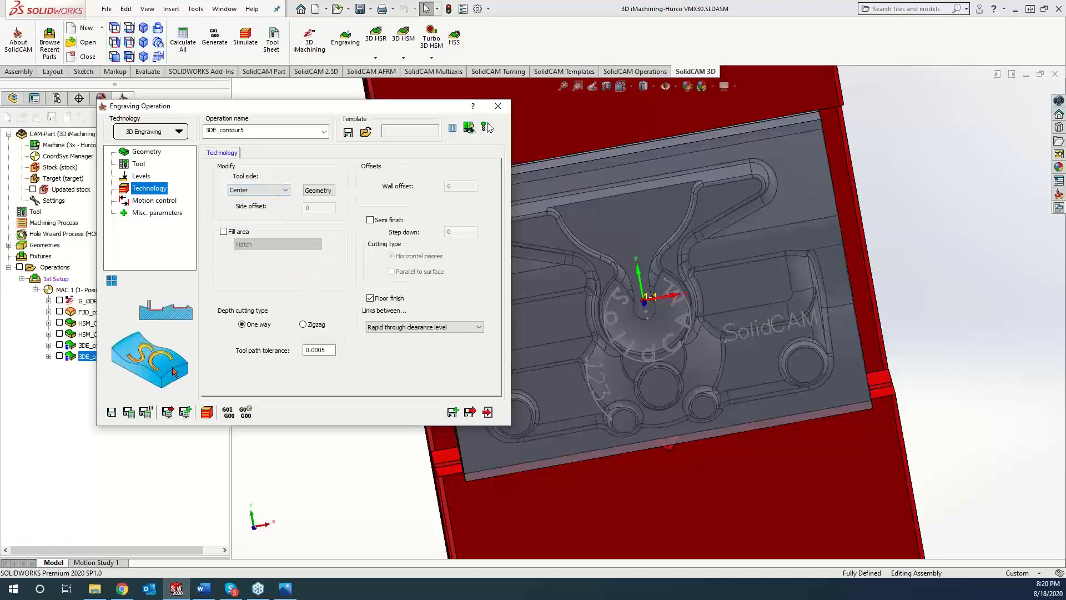
pyautogui.click(130, 412)
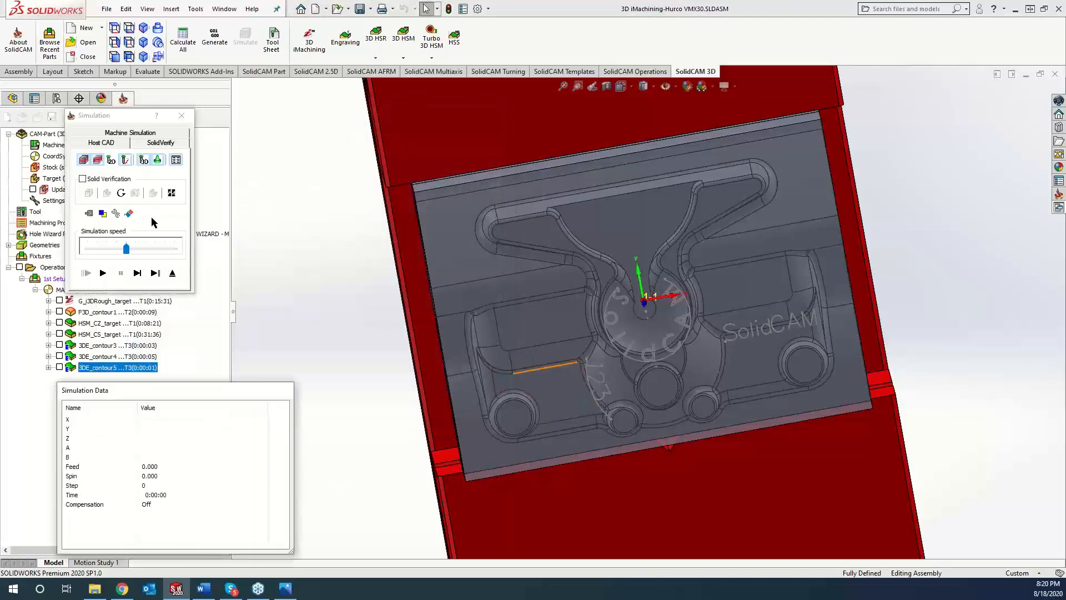
# Run the SolidVerify simulation of 3DE_contour5 and examine the engraved "123" up close.
pyautogui.click(149, 144)
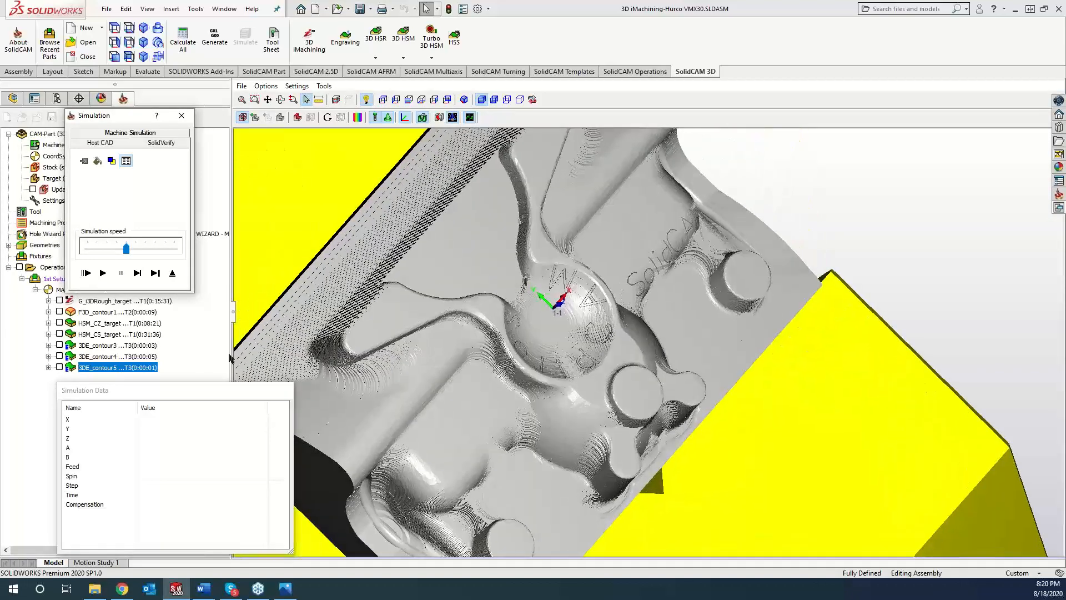
pyautogui.click(103, 273)
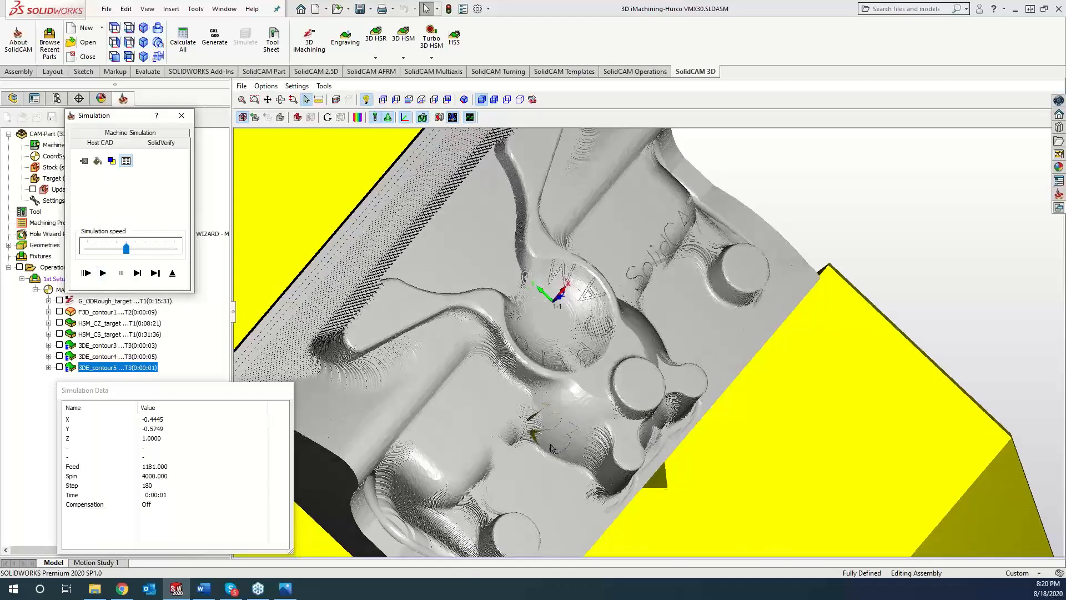
pyautogui.moveTo(552, 446); pyautogui.dragTo(511, 372, button='middle')
pyautogui.scroll(-4, 497, 352)
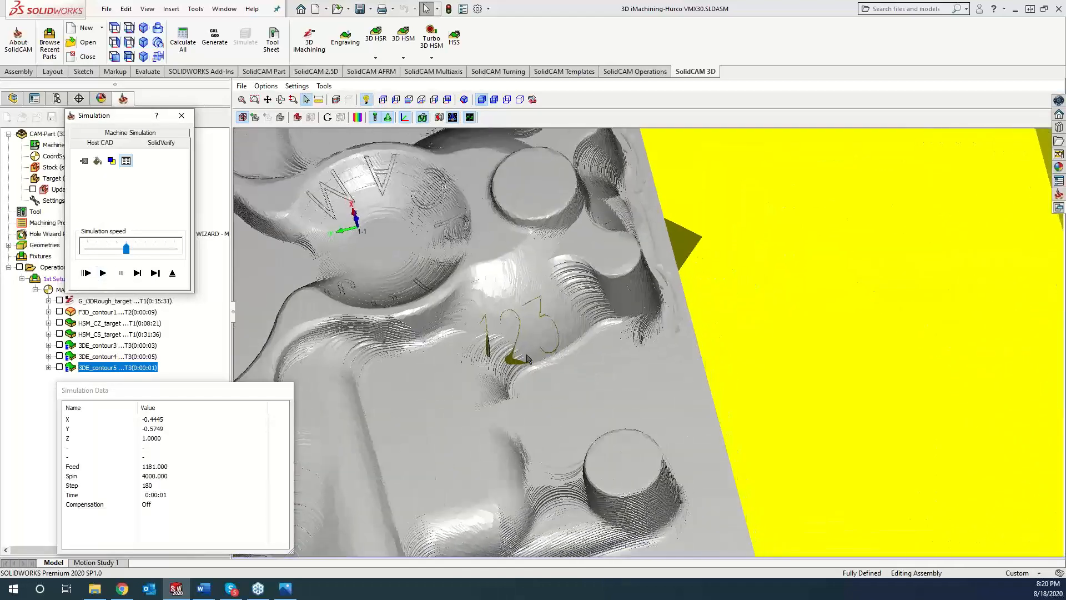
pyautogui.scroll(-2, 497, 353)
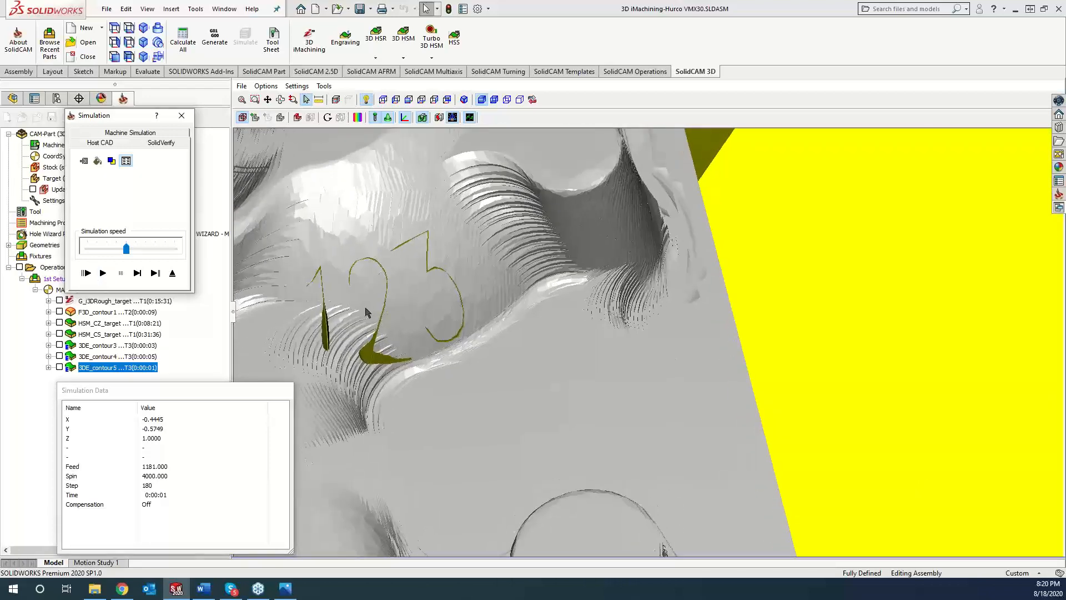
pyautogui.moveTo(325, 339); pyautogui.dragTo(322, 329, button='middle')
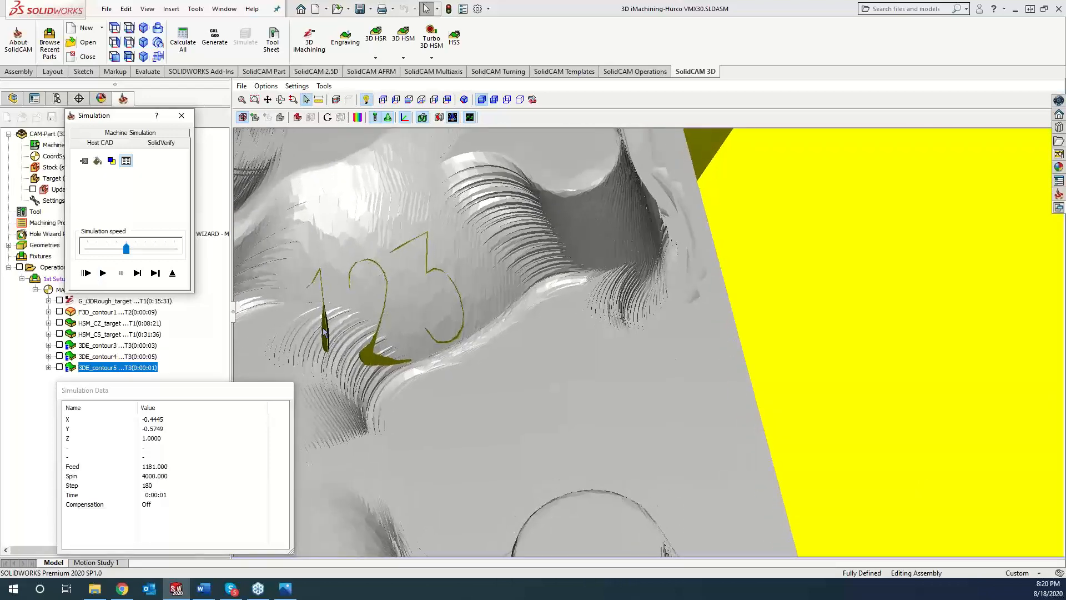
# Compare the target with the machined stock around the engraved "123" using the current tolerance ranges.
pyautogui.click(358, 117)
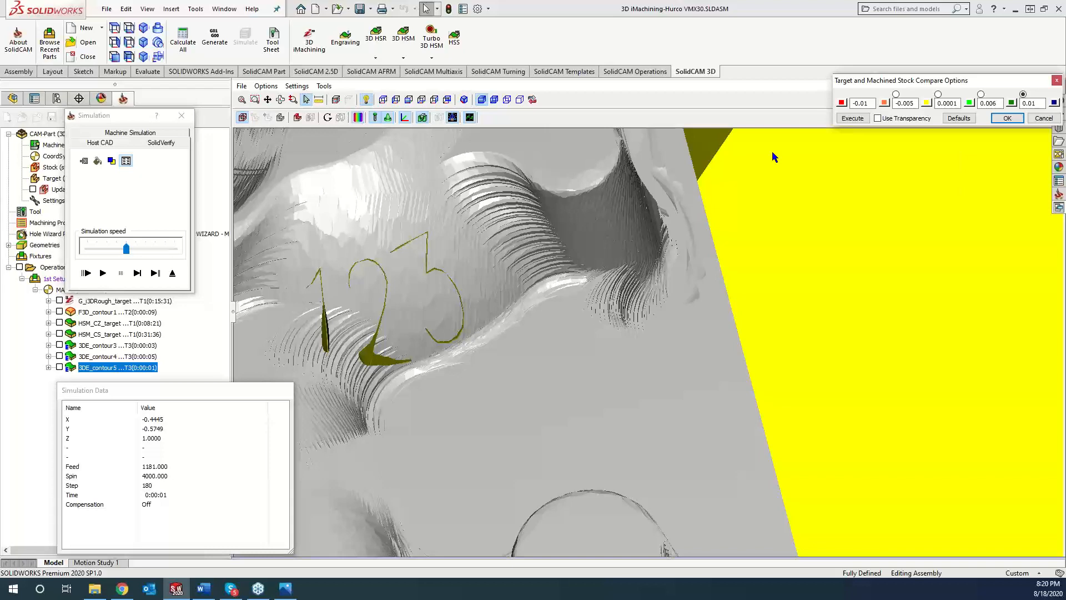
pyautogui.click(849, 118)
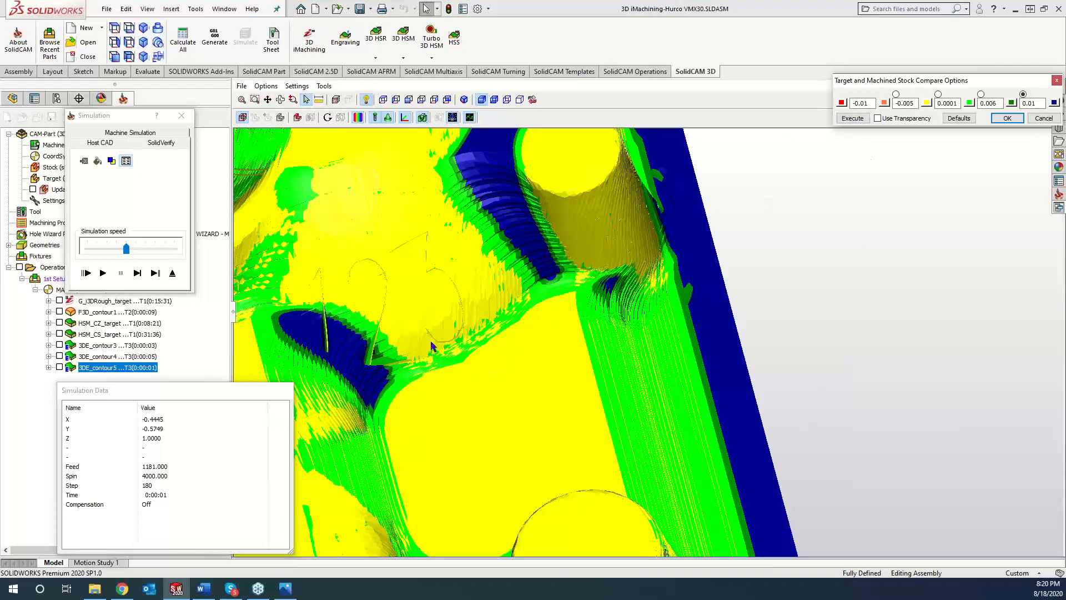
pyautogui.click(957, 343)
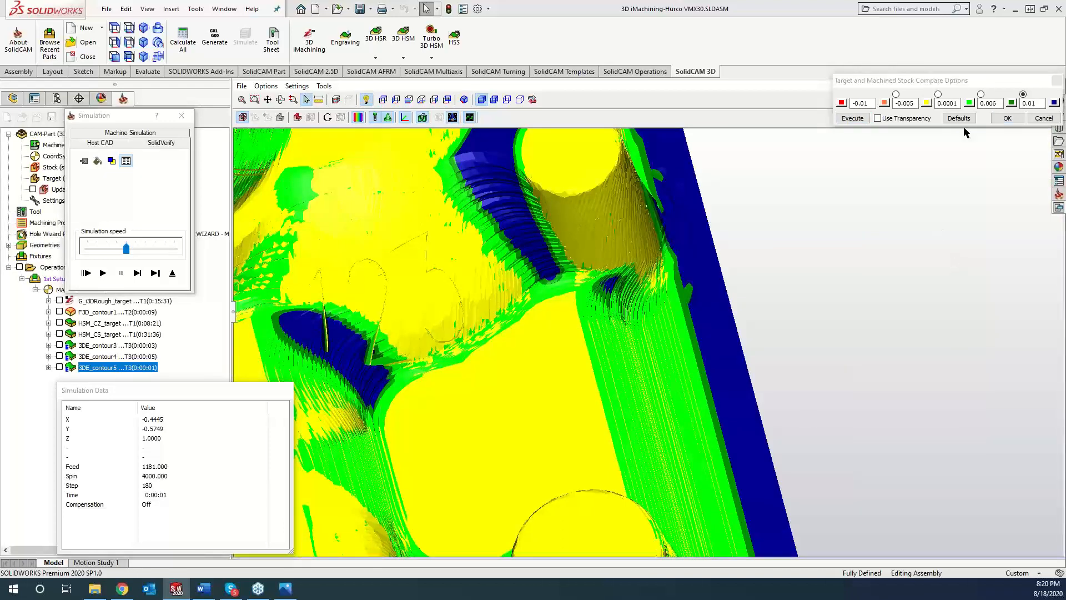
# Close the stock comparison and simulation, review the miscellaneous parameters of 3DE_contour5, and close the operation.
pyautogui.click(1007, 118)
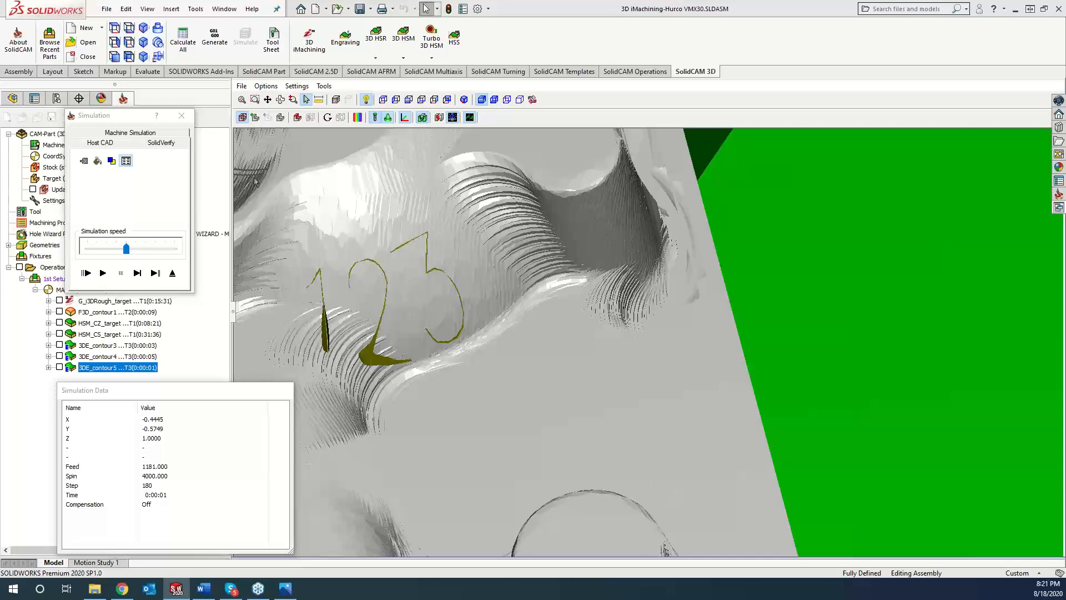
pyautogui.click(183, 116)
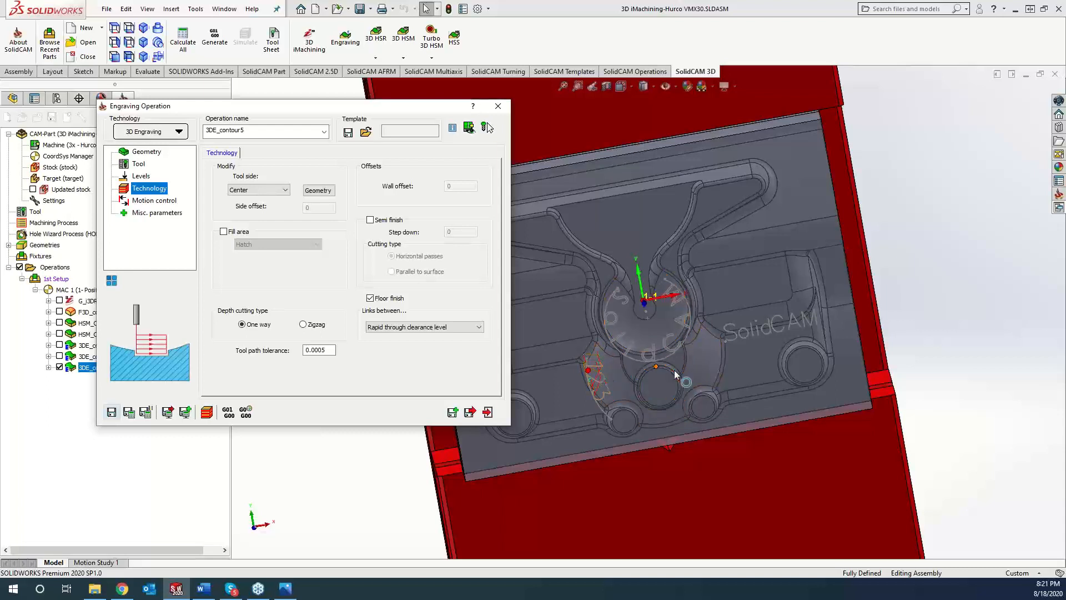
pyautogui.click(163, 217)
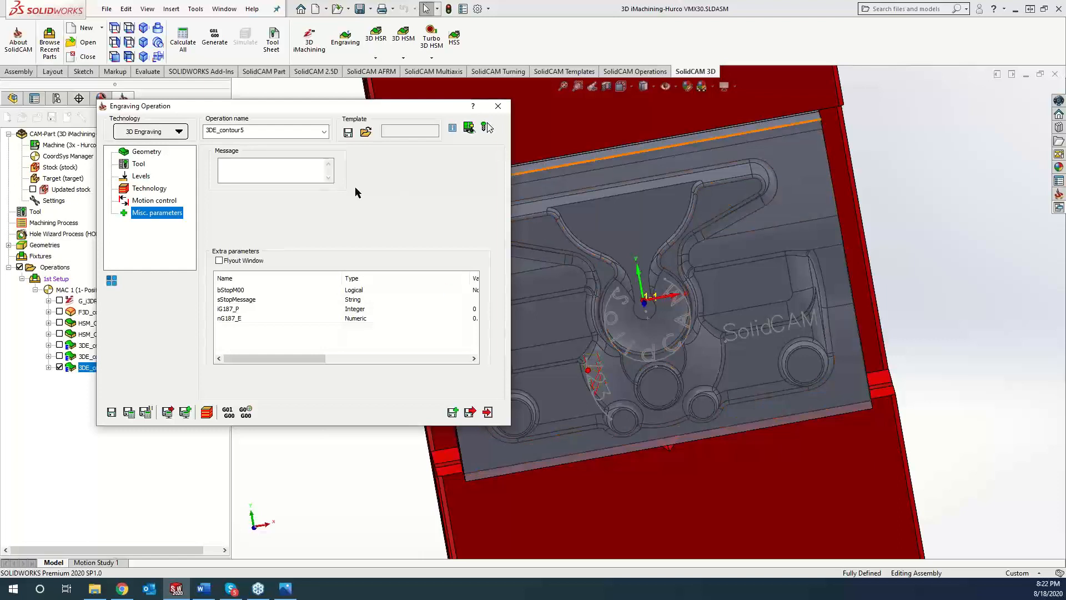
pyautogui.click(497, 106)
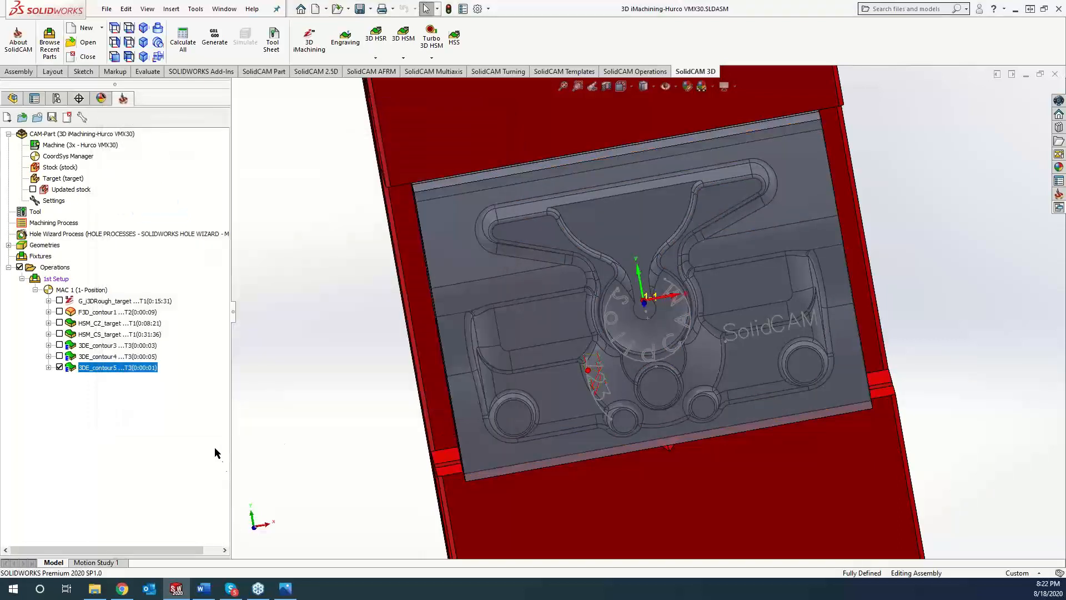
# Hide the 3DE_contour5 toolpath, show 3DE_contour4 instead, and open the technology settings of 3DE_contour4.
pyautogui.click(59, 367)
pyautogui.click(59, 355)
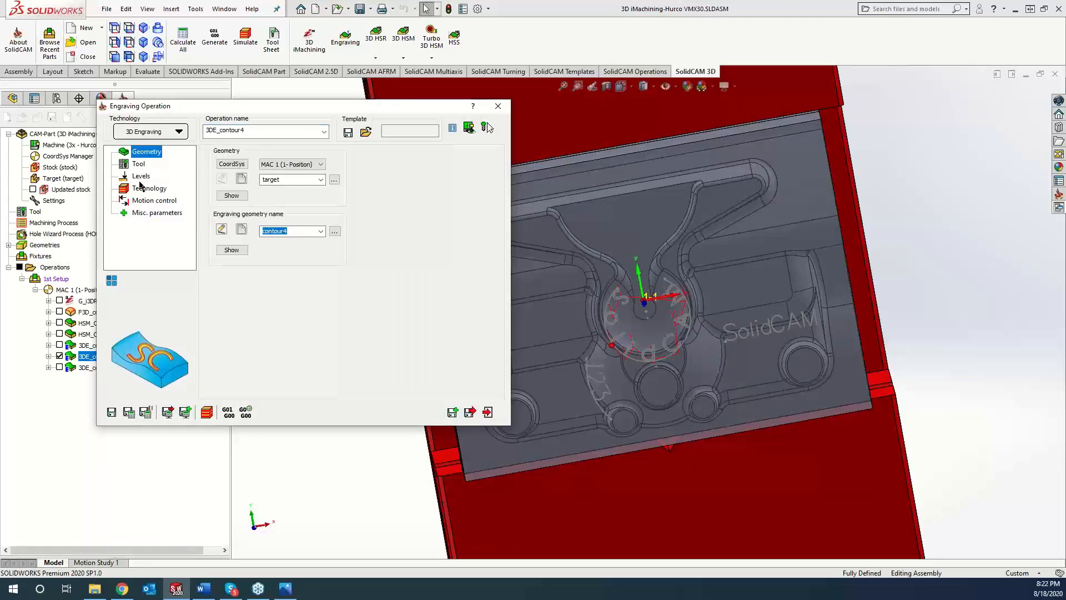
pyautogui.click(139, 190)
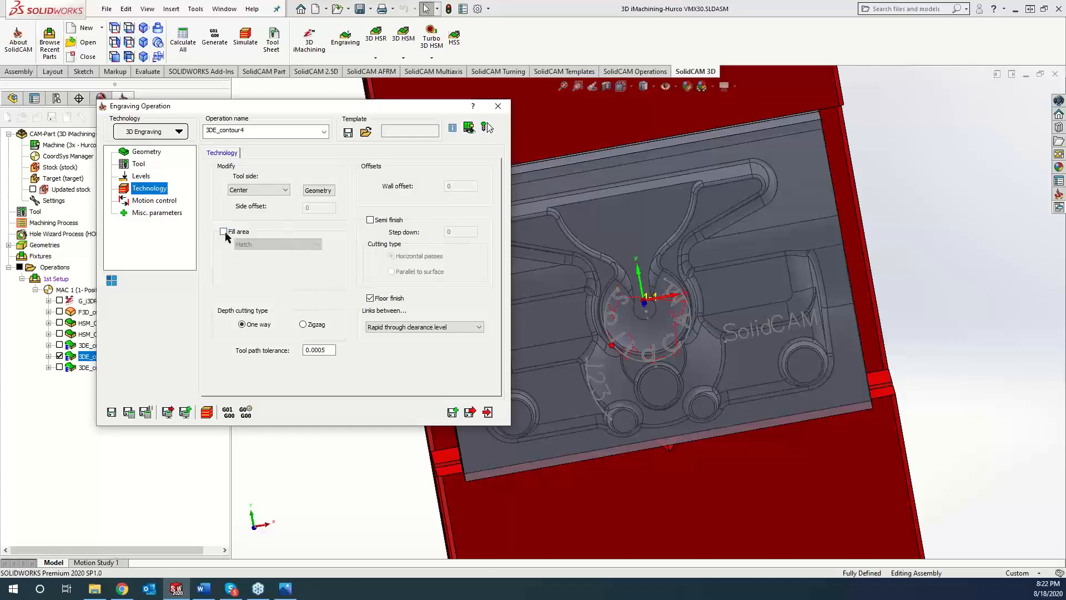
pyautogui.scroll(-5, 648, 330)
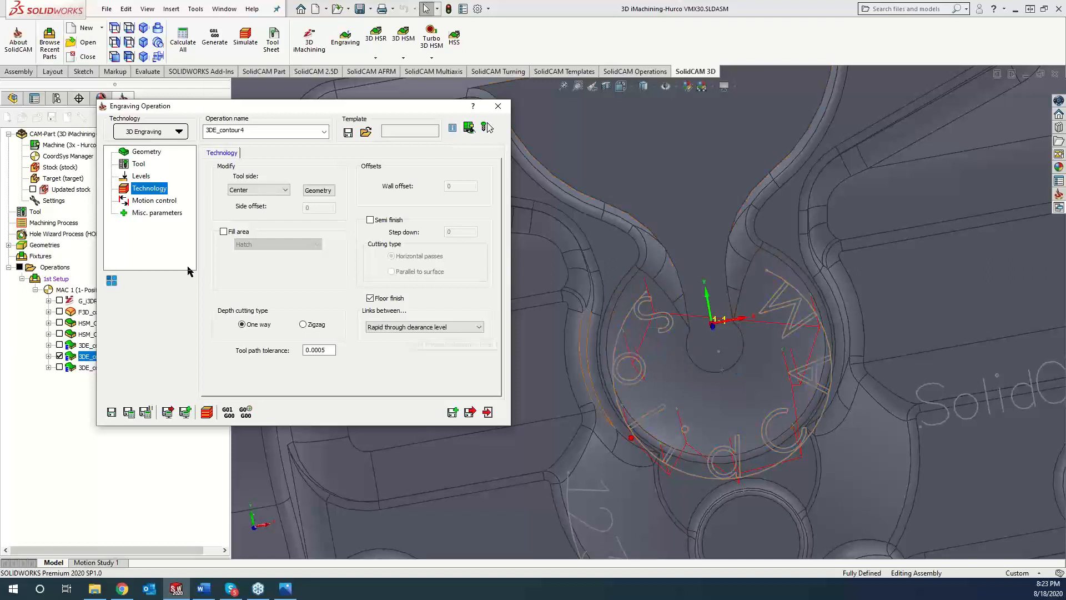
# Enable area filling for 3DE_contour4 with the Hatch type and a step over of .01, and save and calculate it.
pyautogui.click(223, 231)
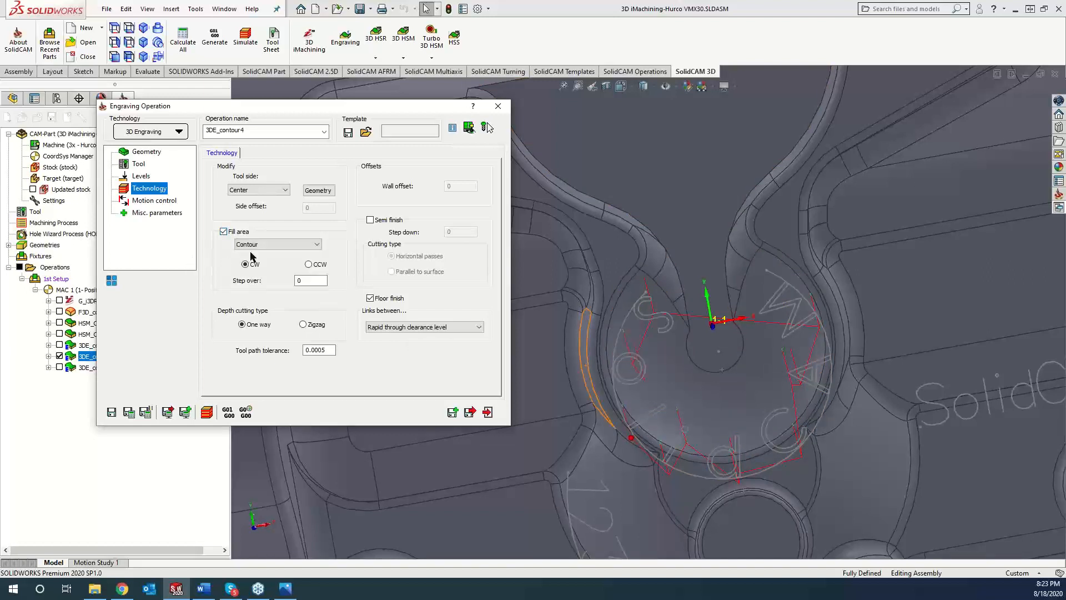
pyautogui.moveTo(248, 252)
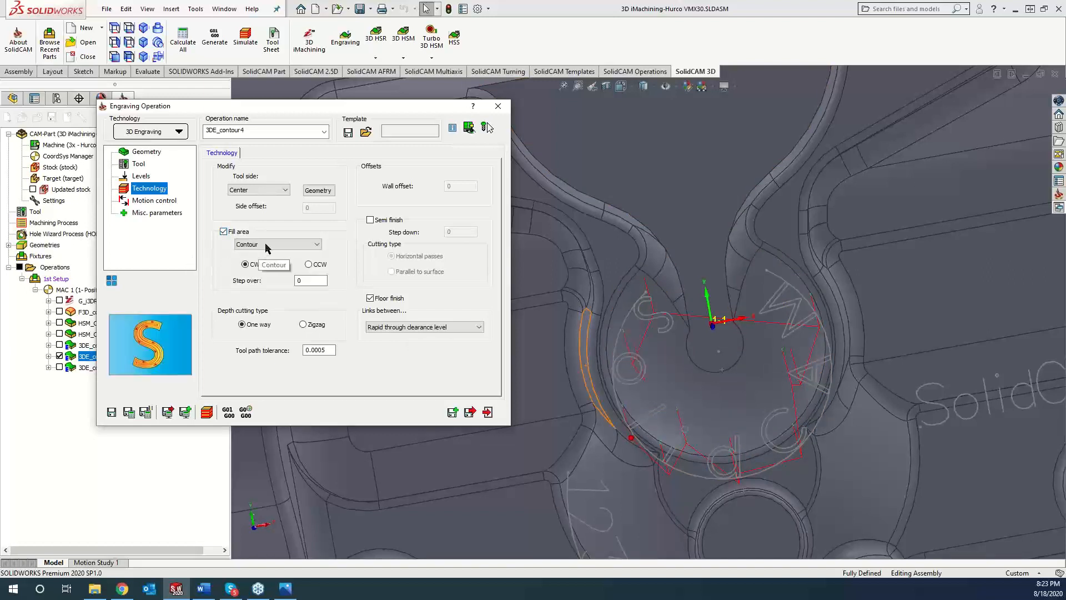
pyautogui.click(266, 246)
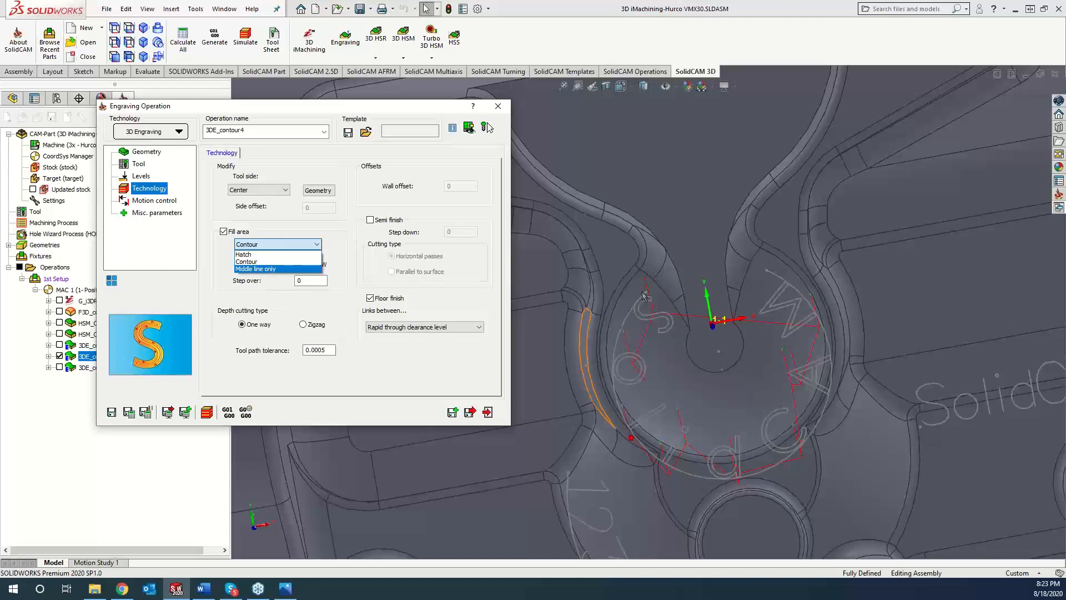
pyautogui.click(255, 254)
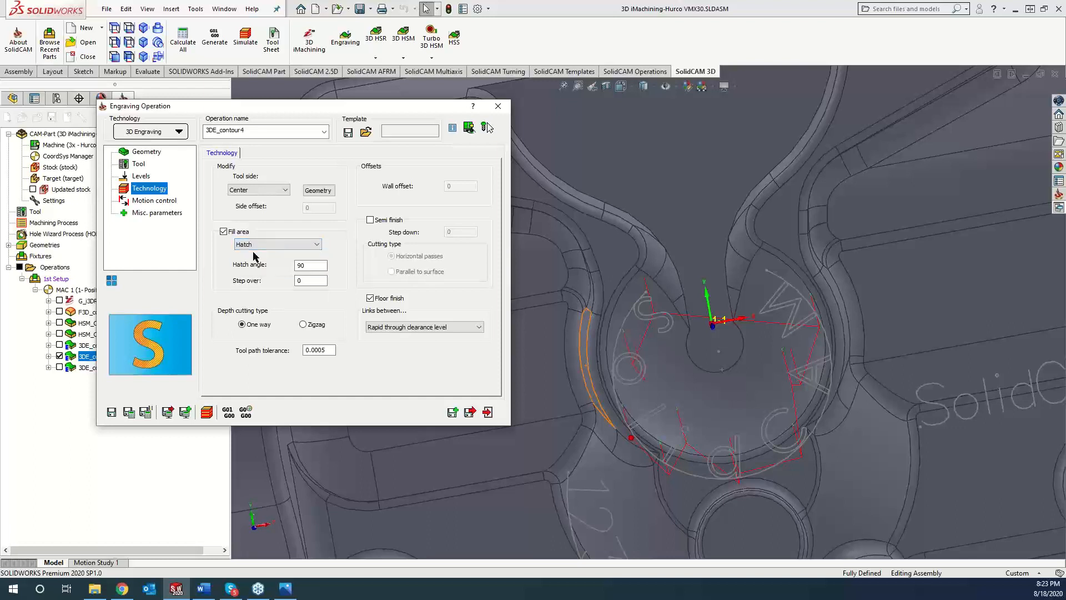
pyautogui.click(307, 267)
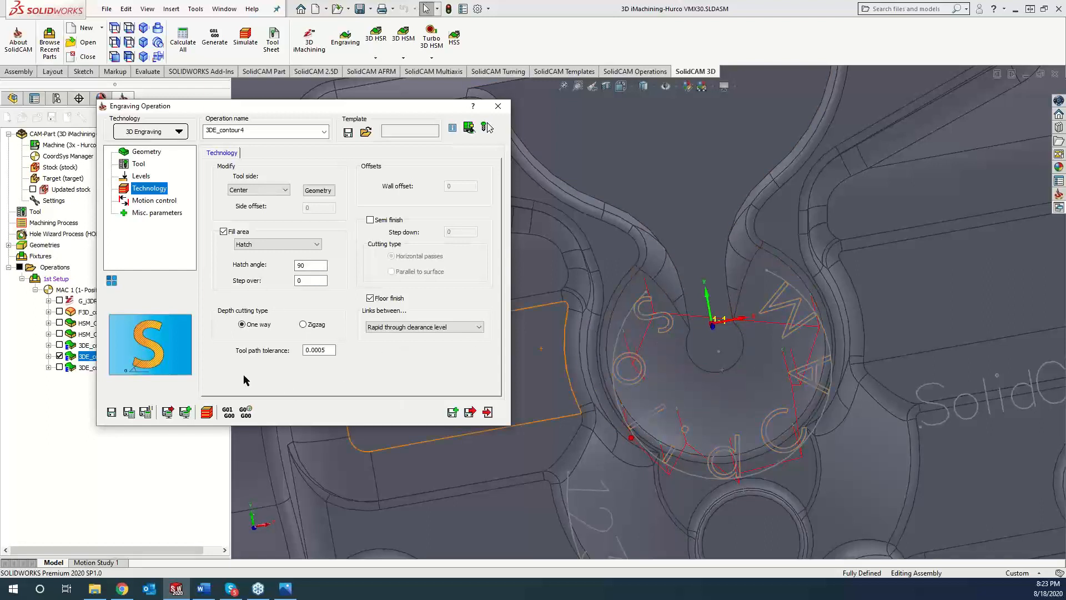
pyautogui.click(128, 413)
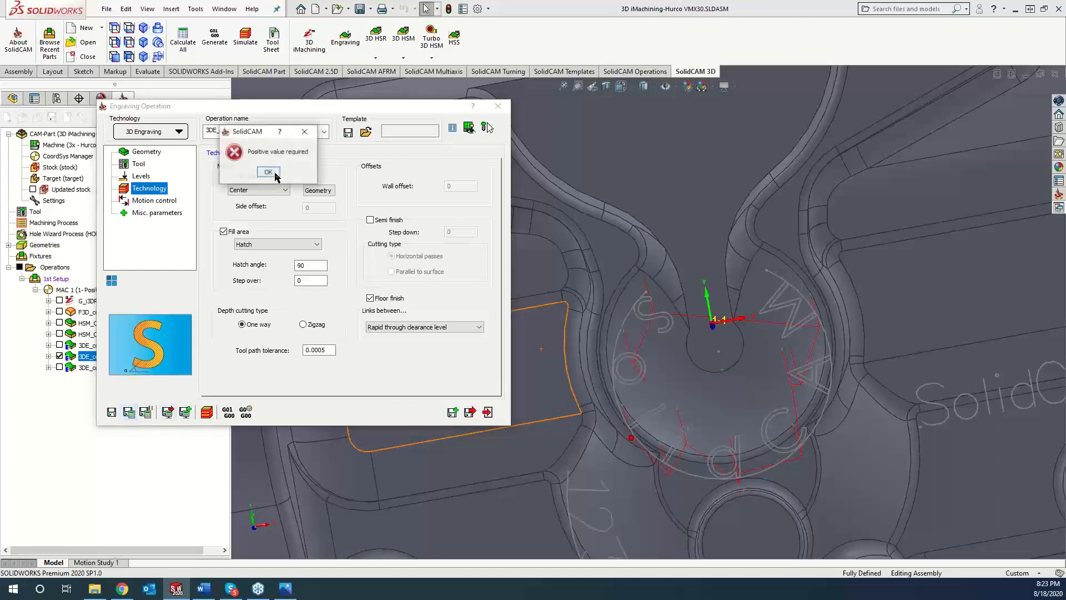
pyautogui.click(268, 173)
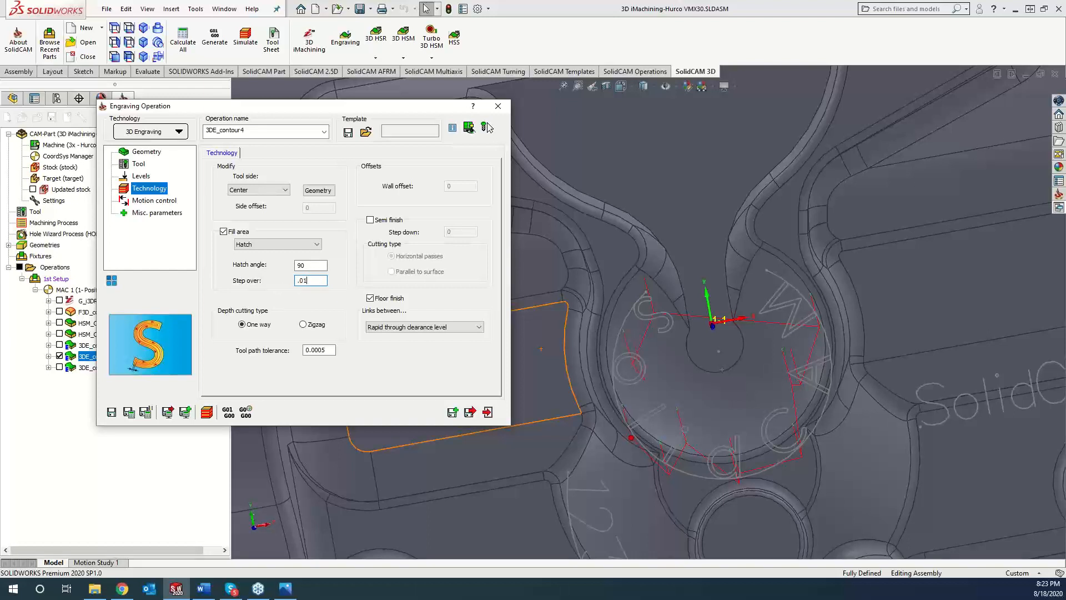
pyautogui.write('.01')
pyautogui.click(129, 413)
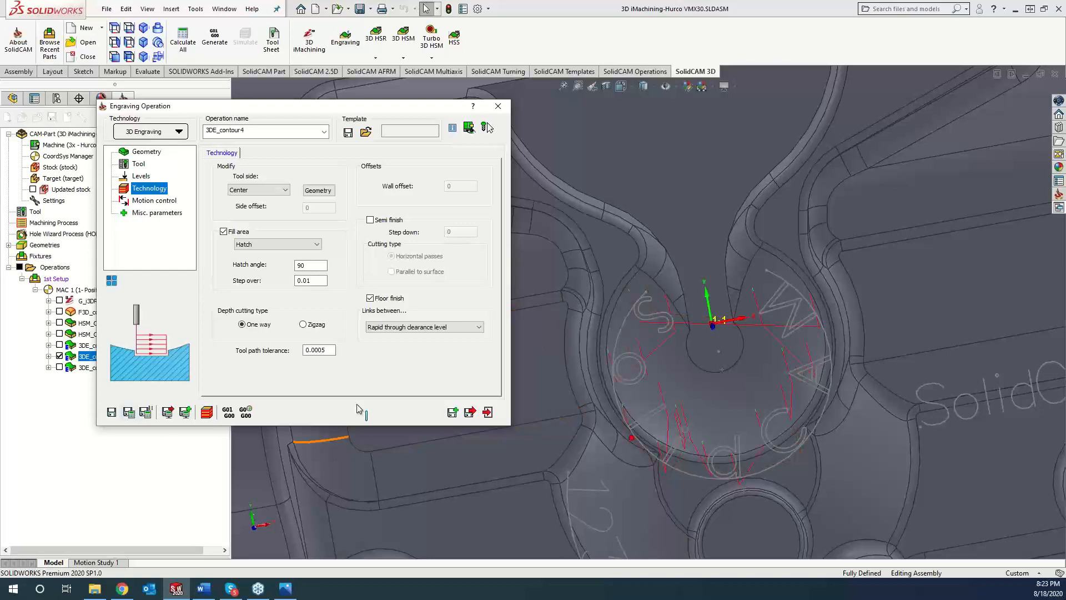
# Examine the hatch toolpath on the curved "SolidCAM" letters in wireframe display and restore the shaded display.
pyautogui.click(643, 86)
pyautogui.click(644, 162)
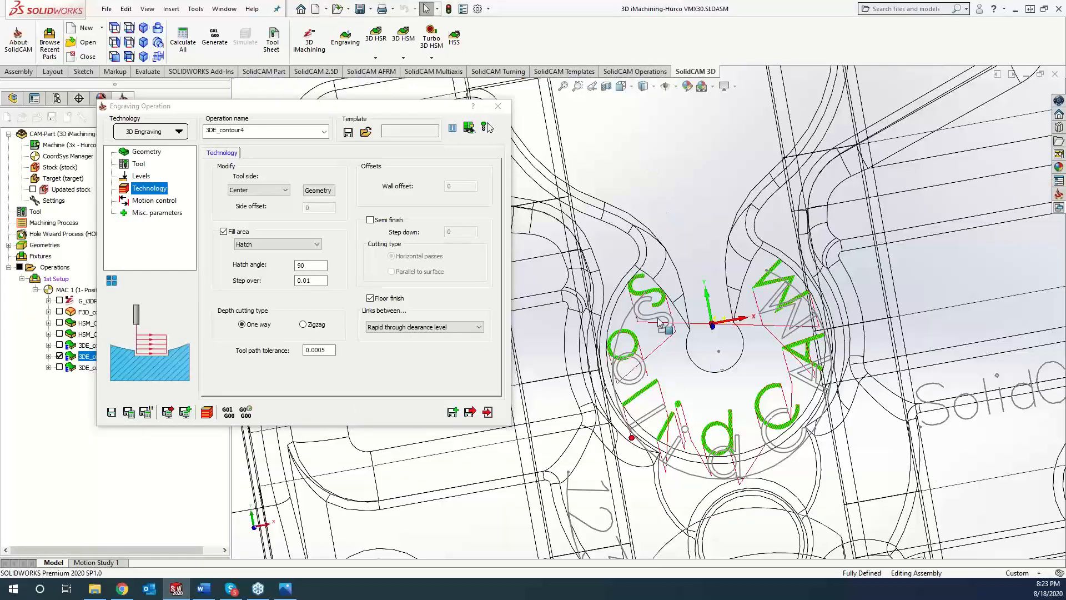
pyautogui.scroll(-5, 663, 322)
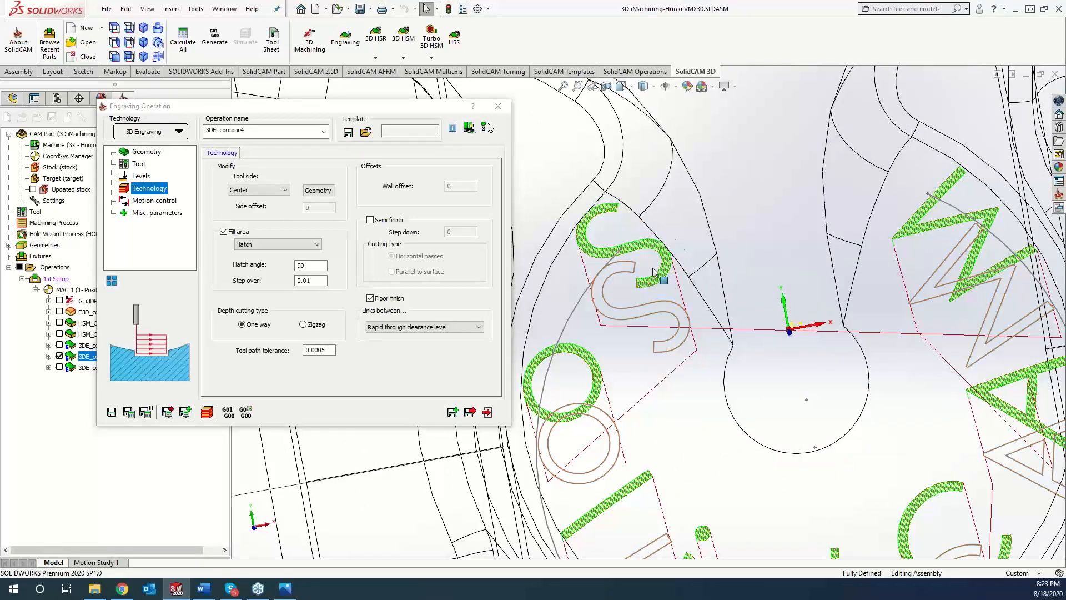
pyautogui.click(643, 86)
pyautogui.click(644, 103)
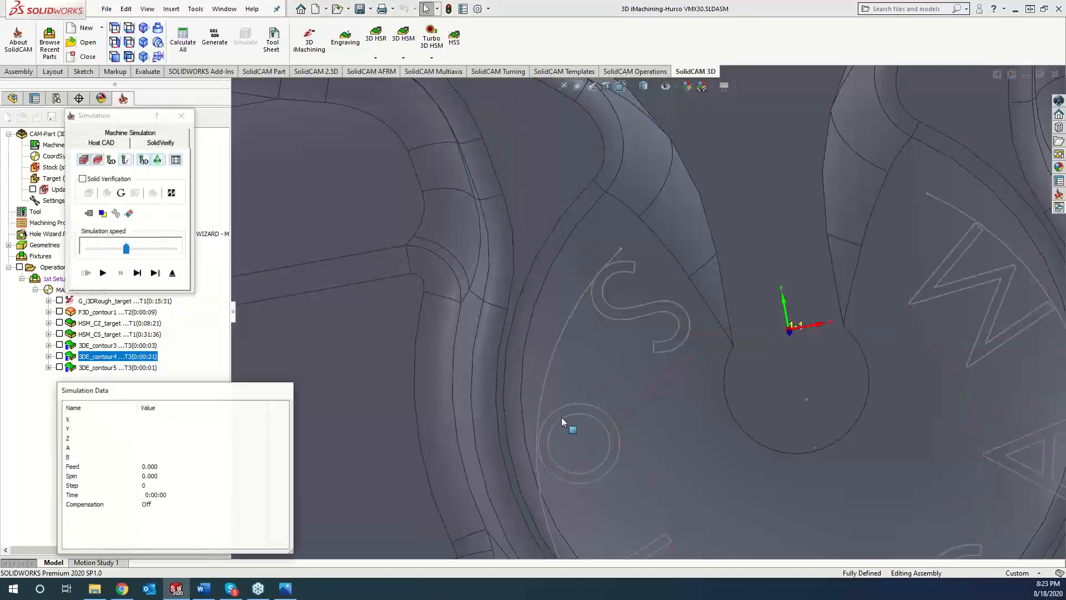
# Run the SolidVerify simulation of 3DE_contour4 at maximum speed, examine the hatched letters up close, and close the simulation.
pyautogui.click(161, 143)
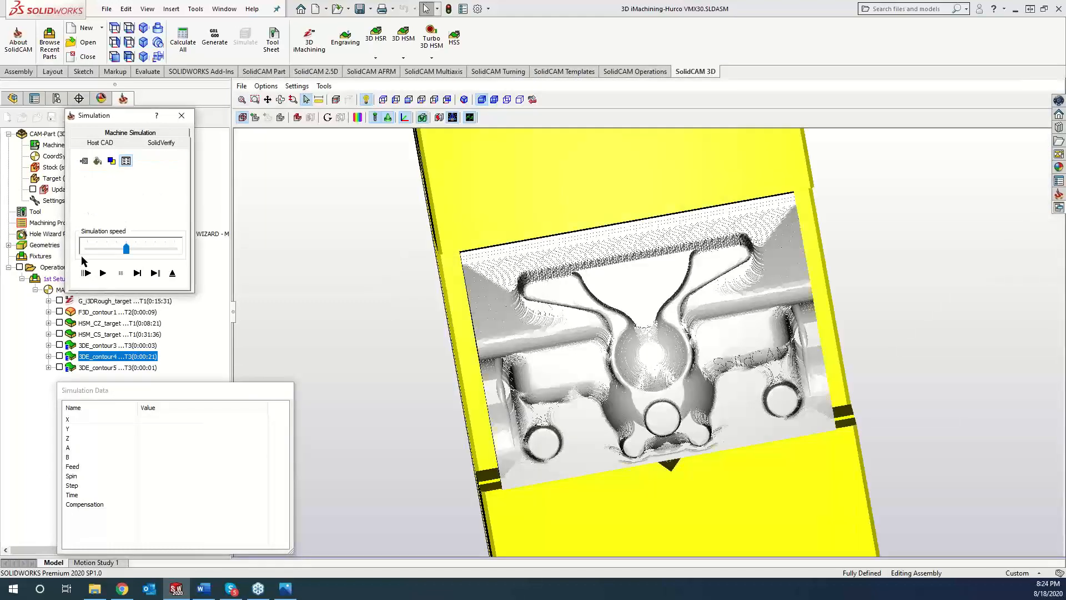
pyautogui.click(103, 273)
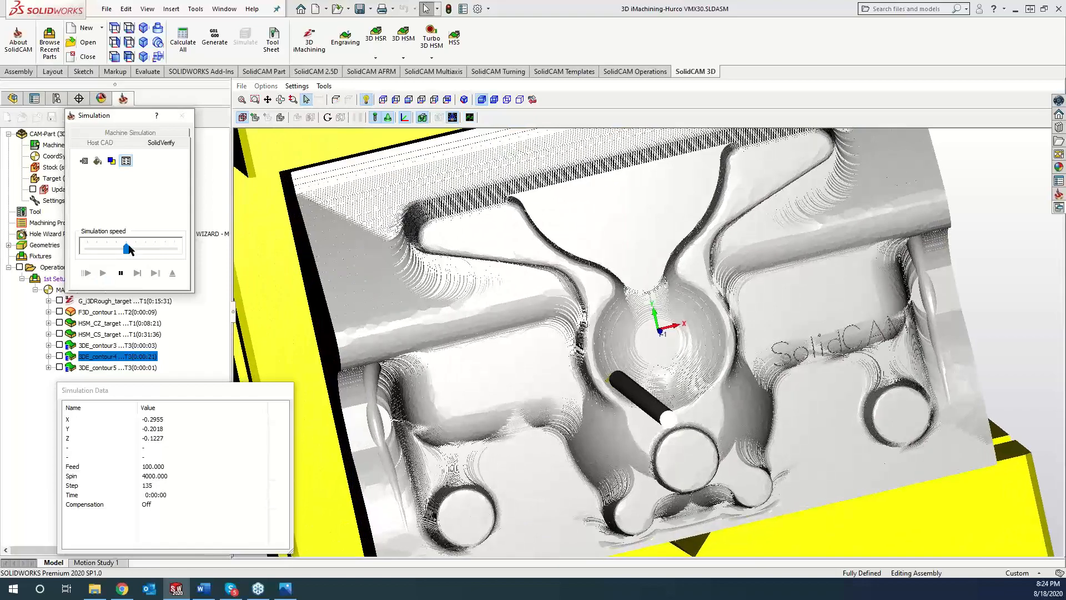
pyautogui.moveTo(128, 250); pyautogui.dragTo(175, 248)
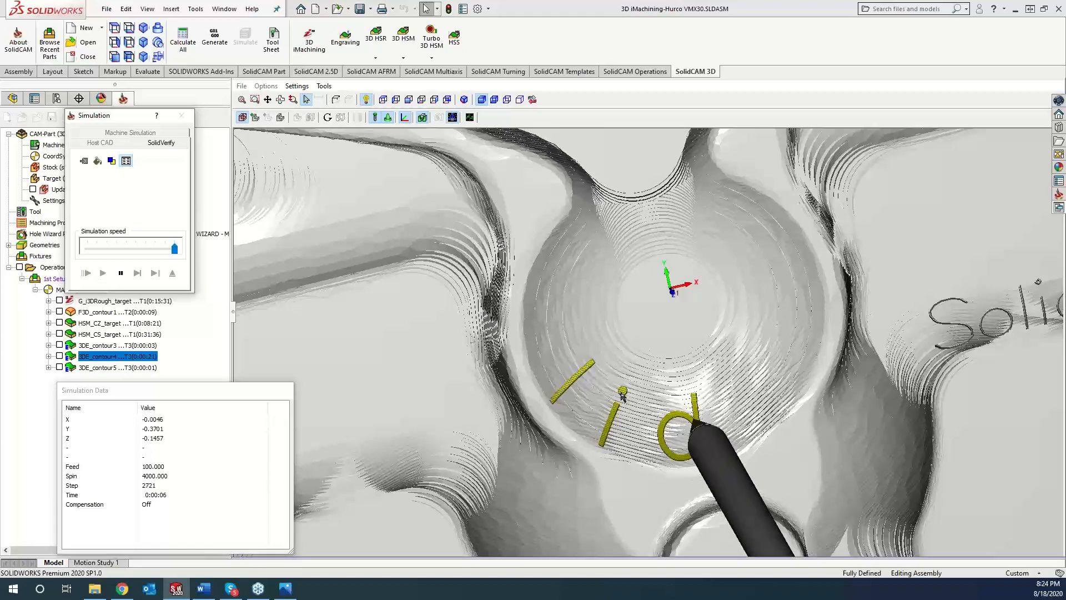
pyautogui.scroll(5, 580, 384)
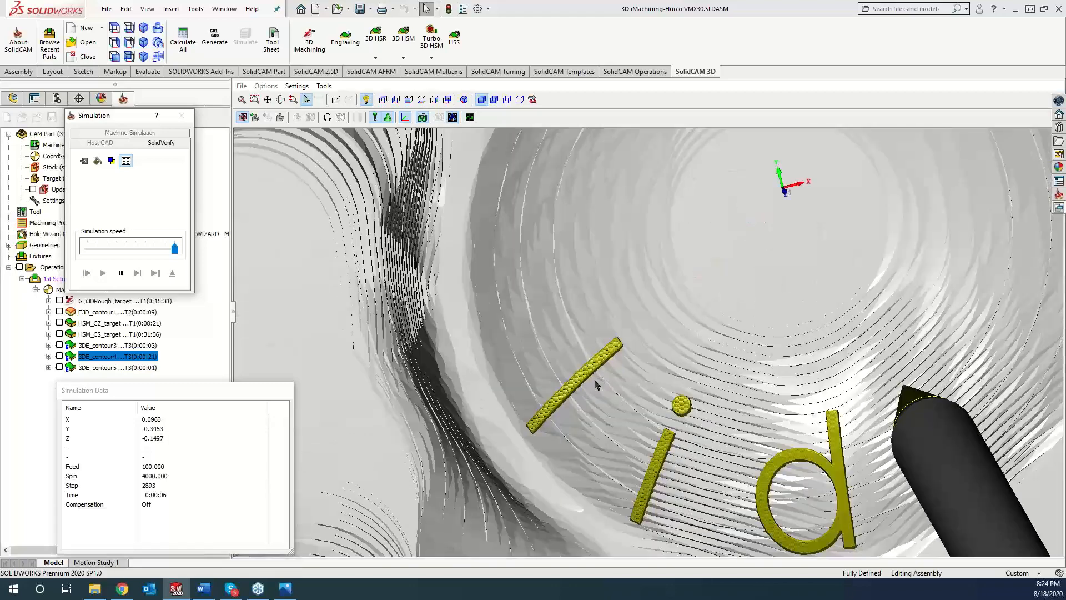
pyautogui.scroll(4, 582, 375)
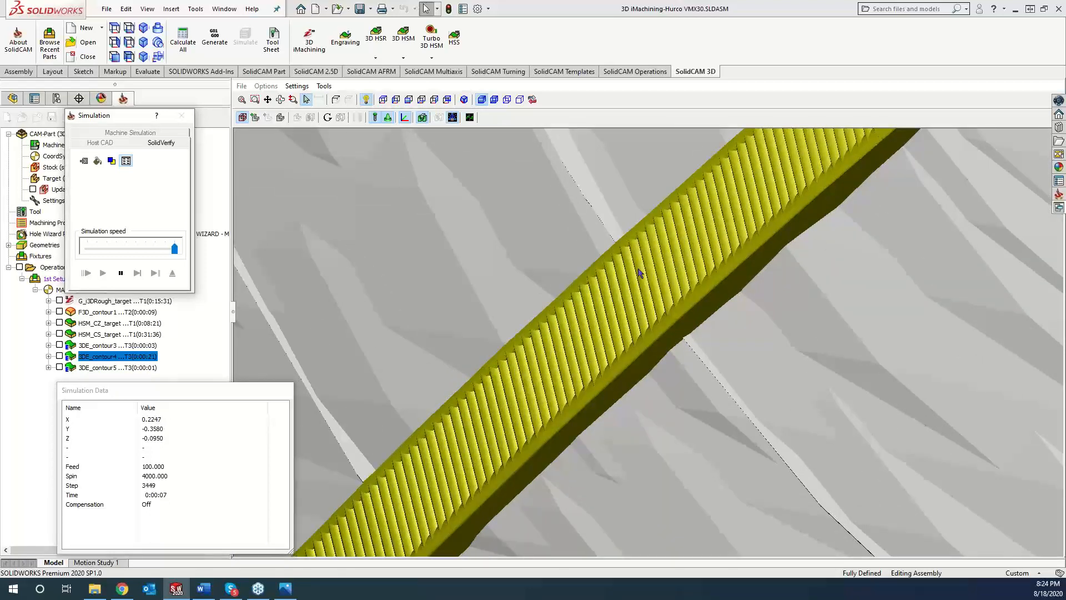
pyautogui.scroll(-3, 687, 369)
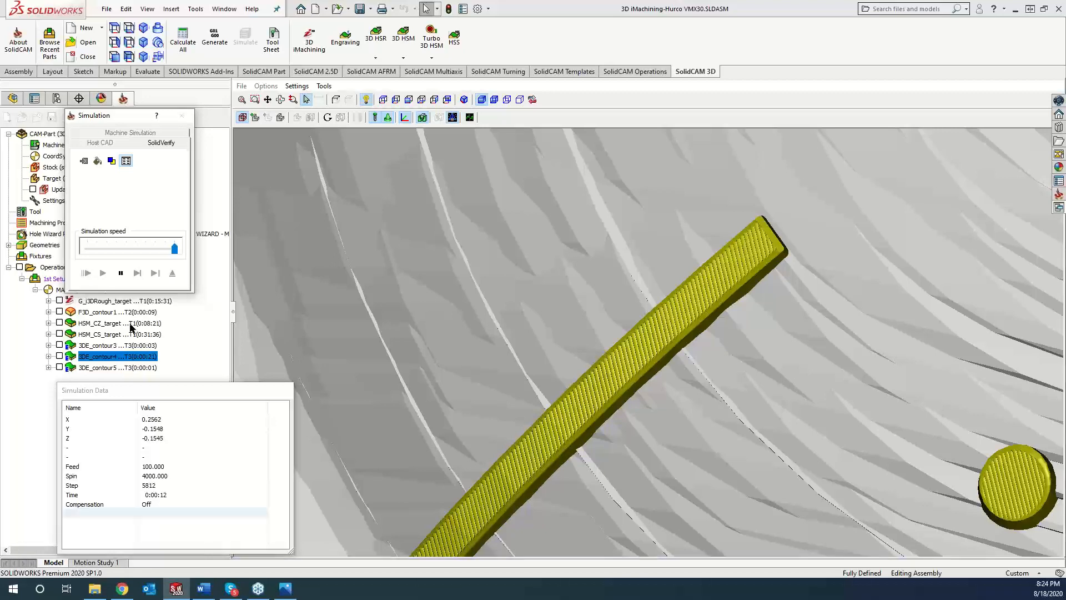
pyautogui.click(120, 272)
pyautogui.click(182, 116)
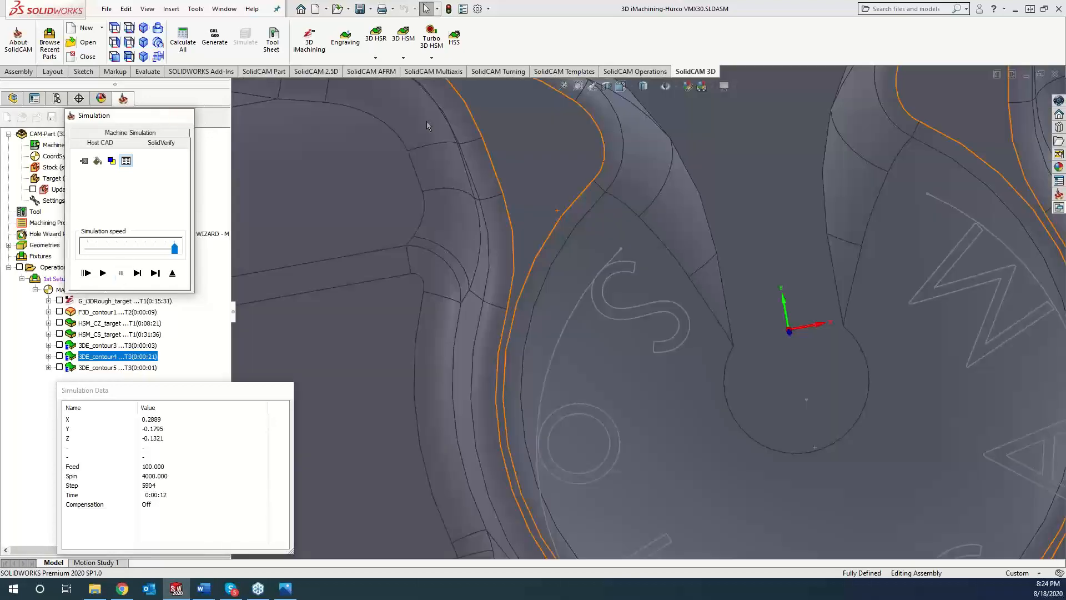
# Try a hatch step over of 0.1 for 3DE_contour4, recalculate it, and view the toolpath in wireframe.
pyautogui.click(304, 280)
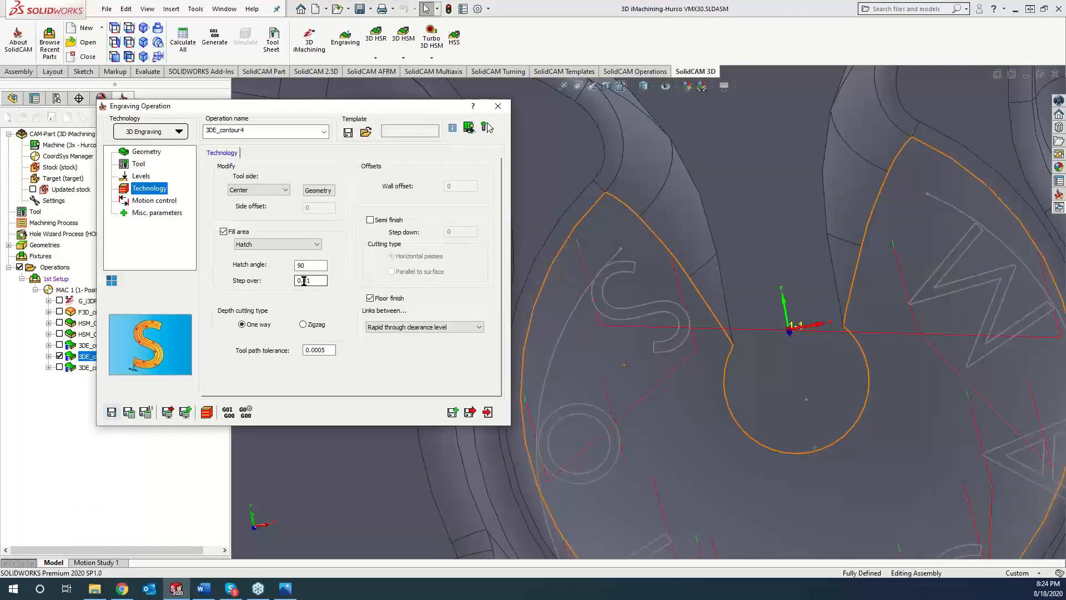
pyautogui.moveTo(304, 280); pyautogui.dragTo(333, 282)
pyautogui.write('1')
pyautogui.click(130, 414)
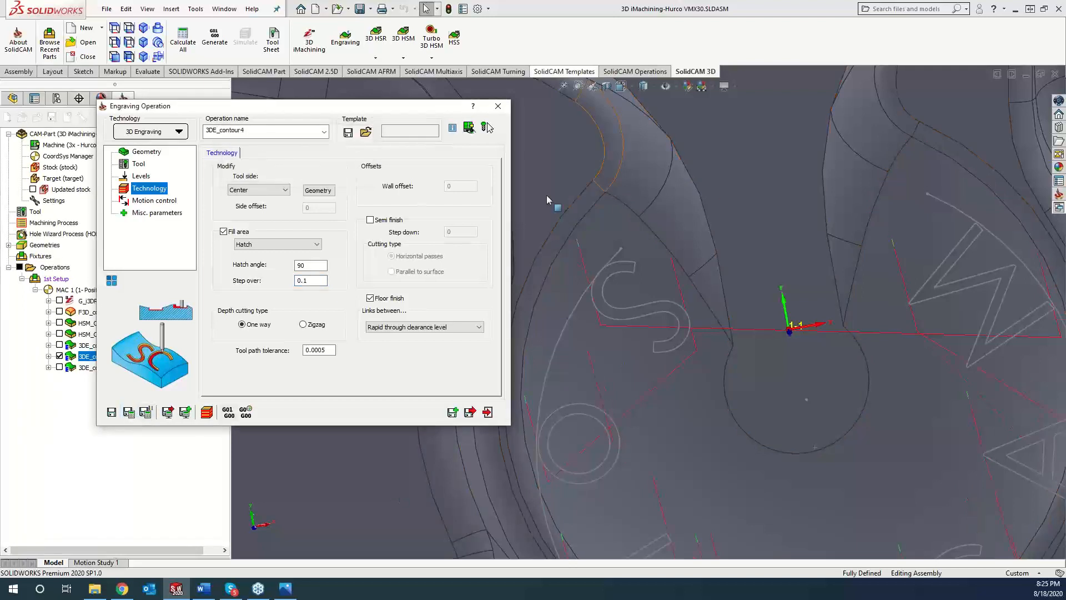
pyautogui.click(644, 86)
pyautogui.click(645, 148)
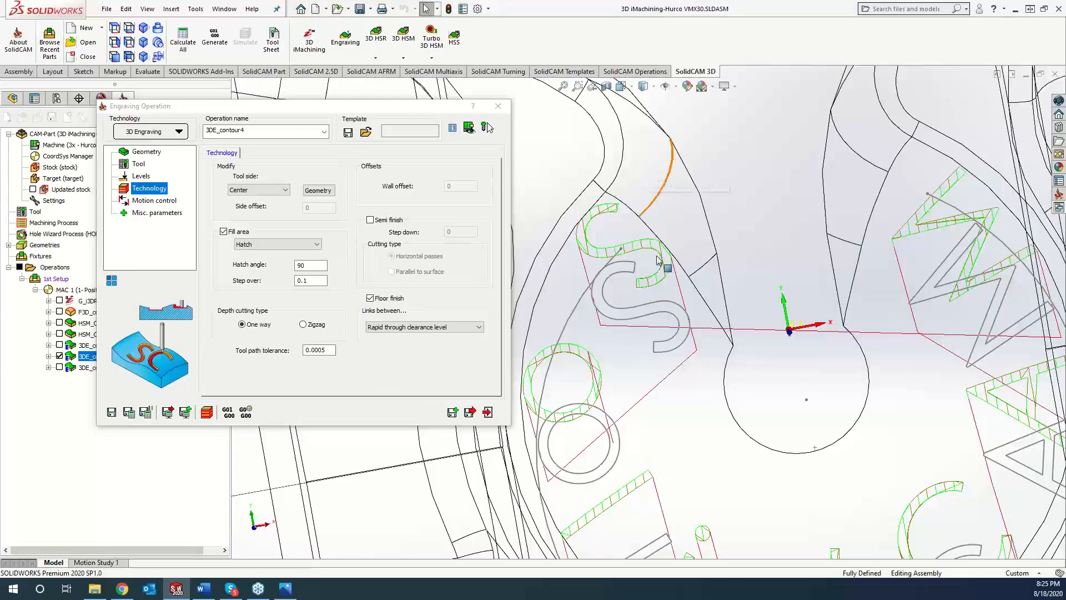
# Set the hatch step over of 3DE_contour4 to 0.025 and save and calculate the operation.
pyautogui.click(303, 280)
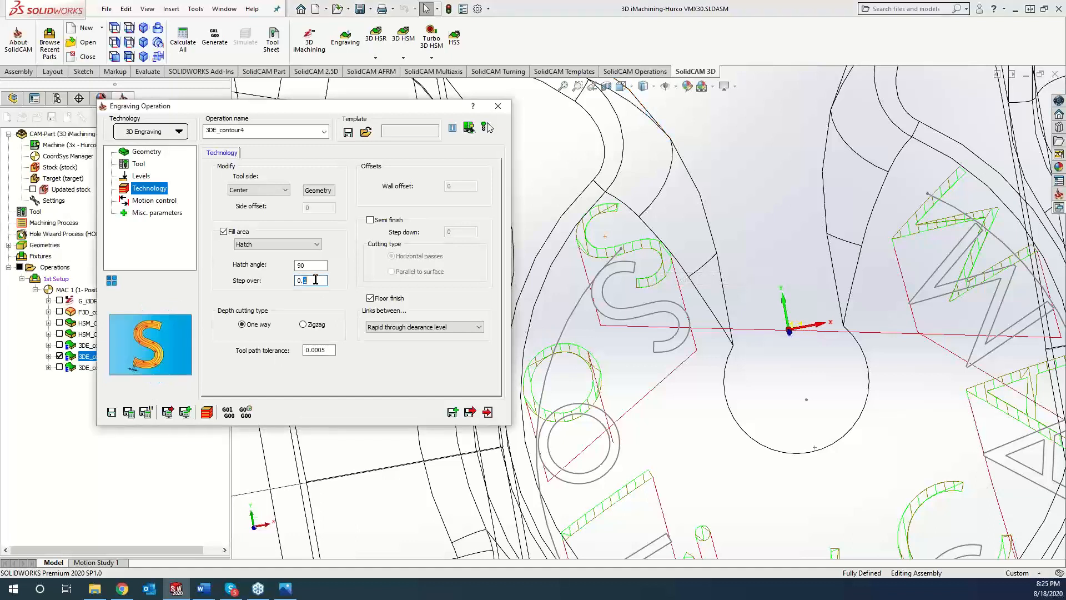
pyautogui.write('1')
pyautogui.click(129, 412)
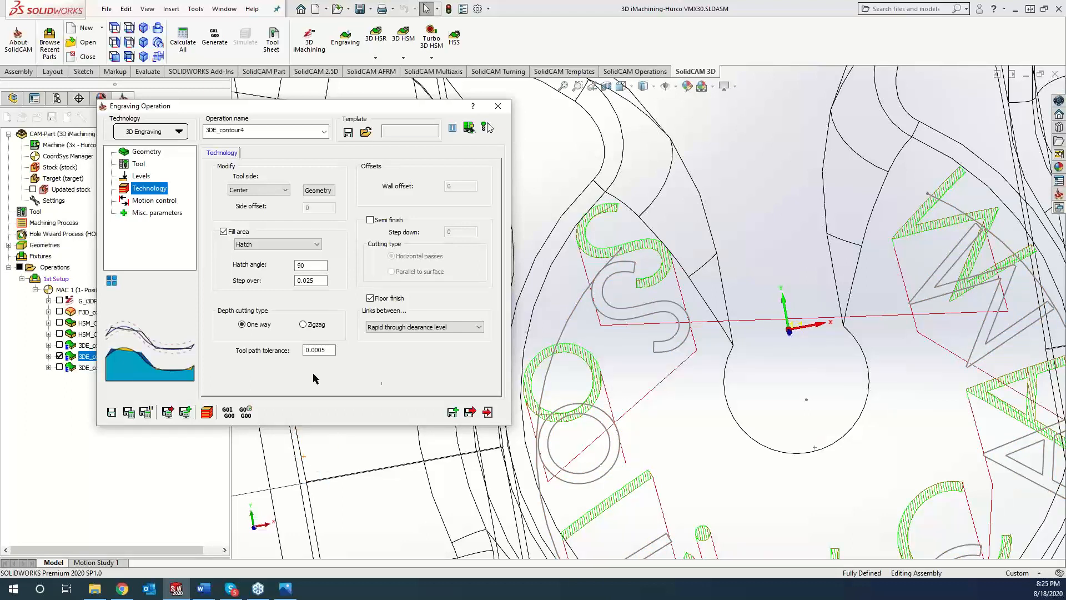
# Save and copy the 3DE_contour4 operation, set the copy's hatch angle to 270, and calculate it.
pyautogui.click(452, 412)
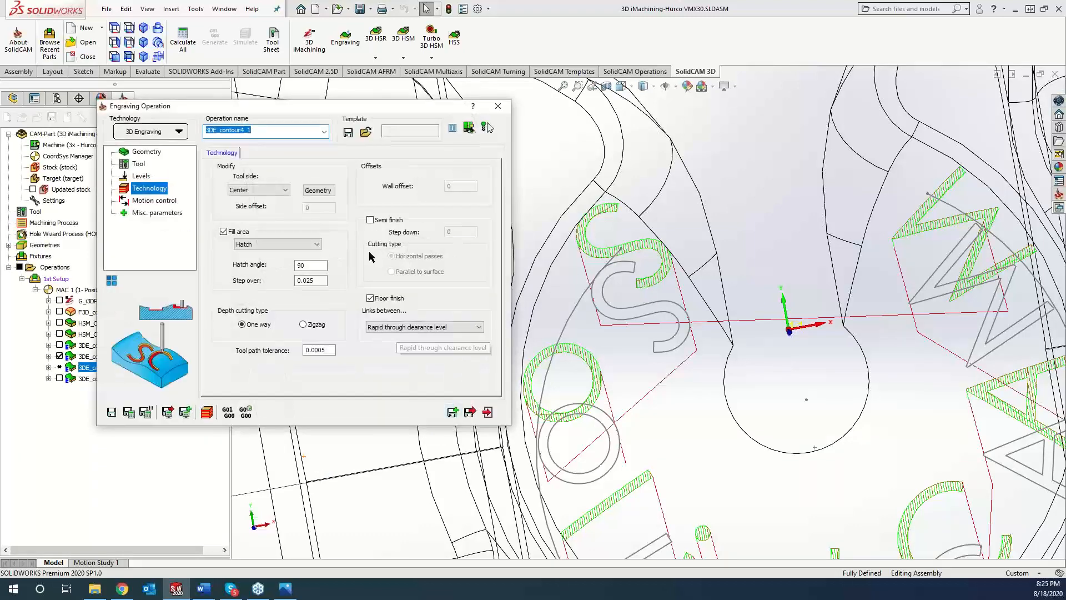
pyautogui.doubleClick(306, 265)
pyautogui.write('270')
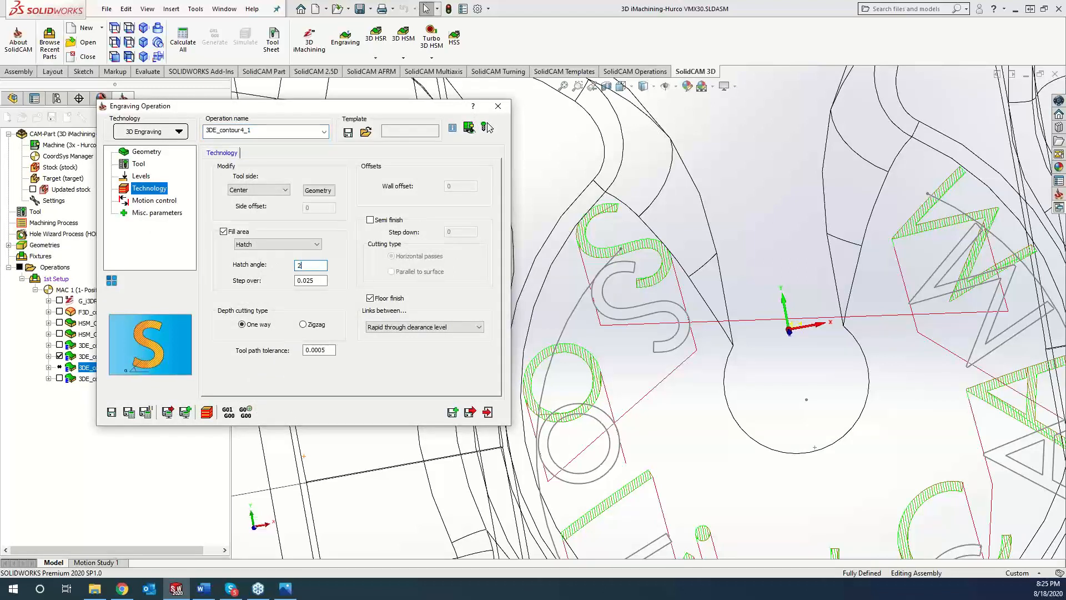
pyautogui.click(131, 414)
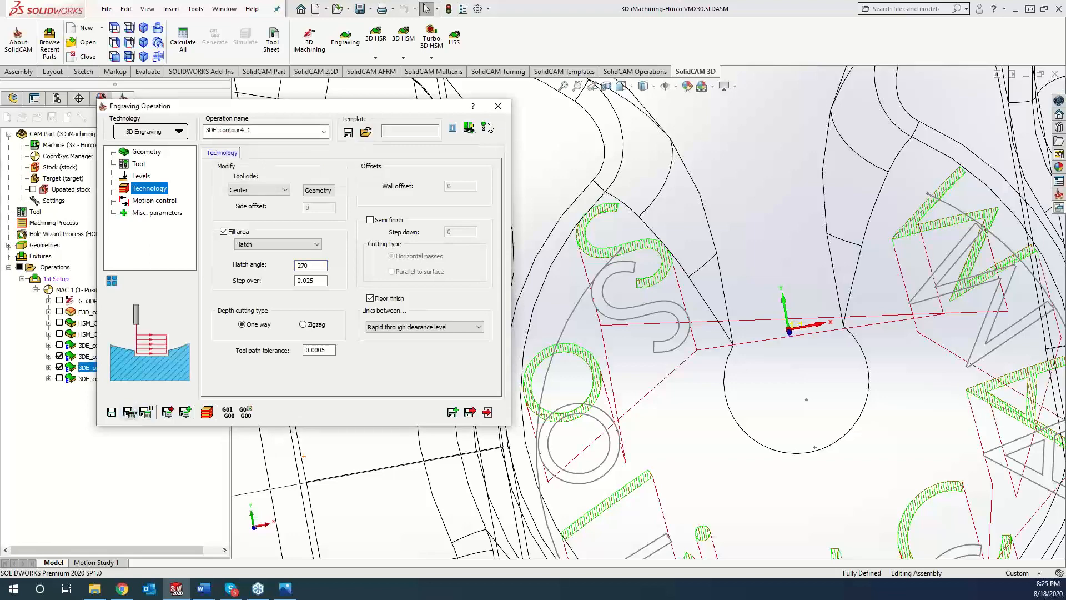
pyautogui.scroll(-5, 666, 283)
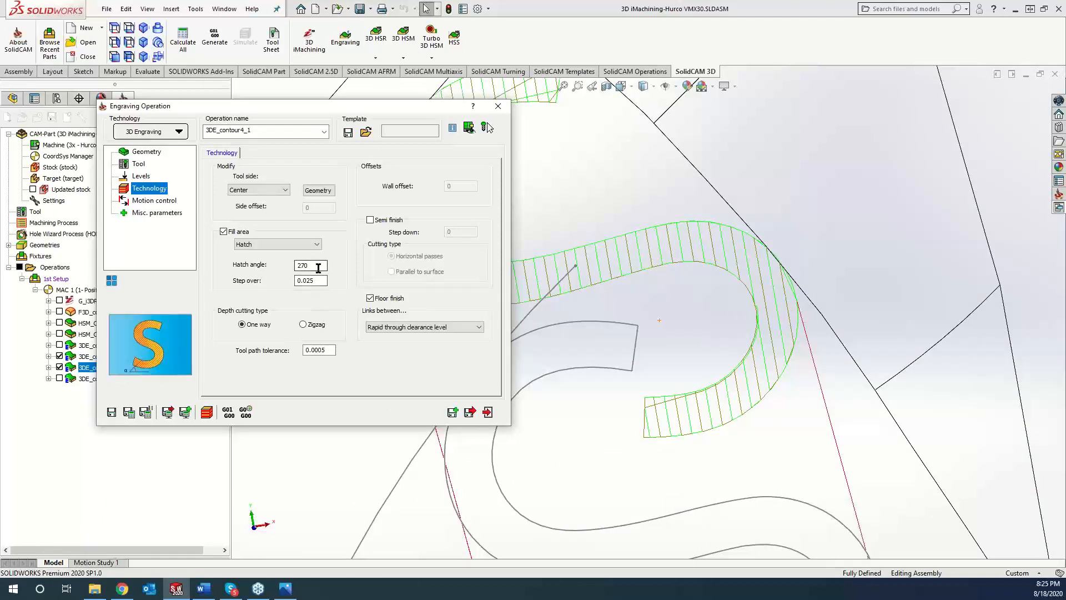
# Set the copied operation's hatch angle to 180 and recalculate it to produce a cross-hatch over the letters.
pyautogui.moveTo(317, 267); pyautogui.dragTo(294, 269)
pyautogui.write('0')
pyautogui.press('BackSpace')
pyautogui.click(128, 412)
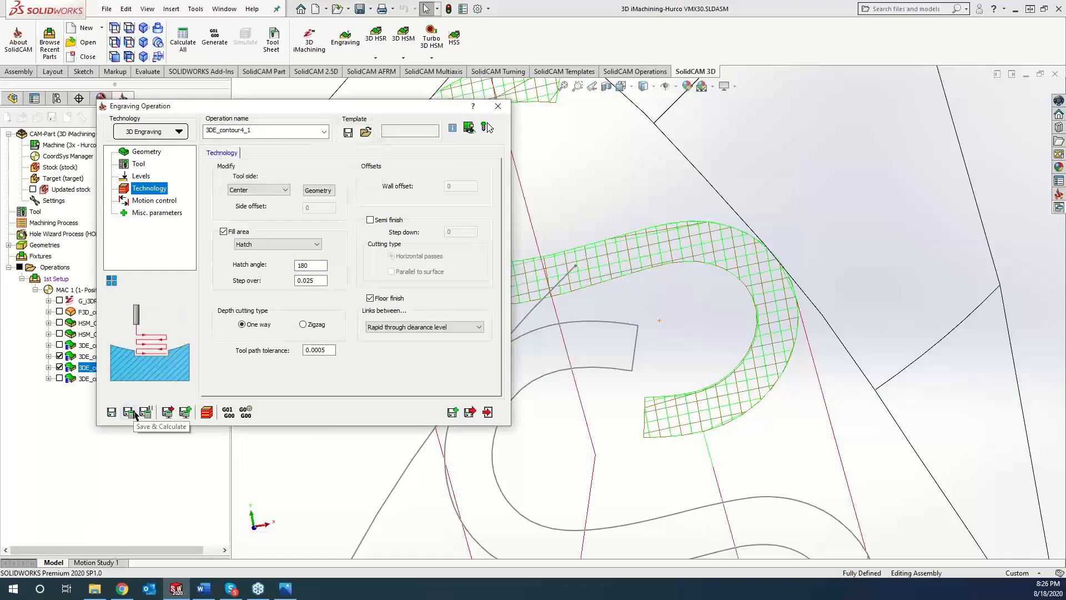
# Simulate the copied cross-hatch operation in SolidVerify and examine the engraved letters from close up.
pyautogui.click(208, 413)
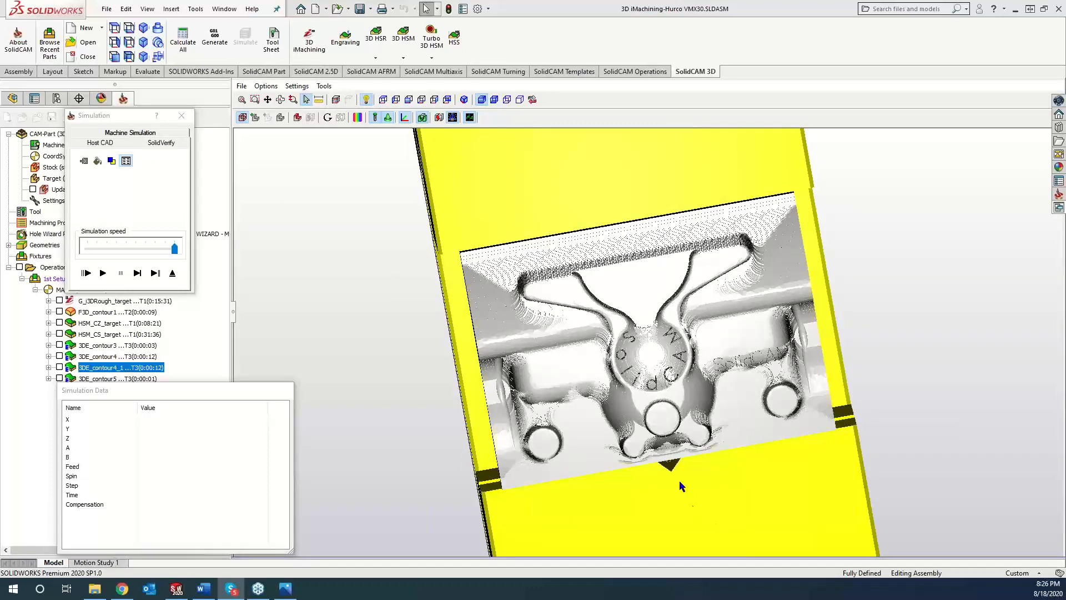
pyautogui.scroll(2, 636, 361)
pyautogui.scroll(5, 632, 360)
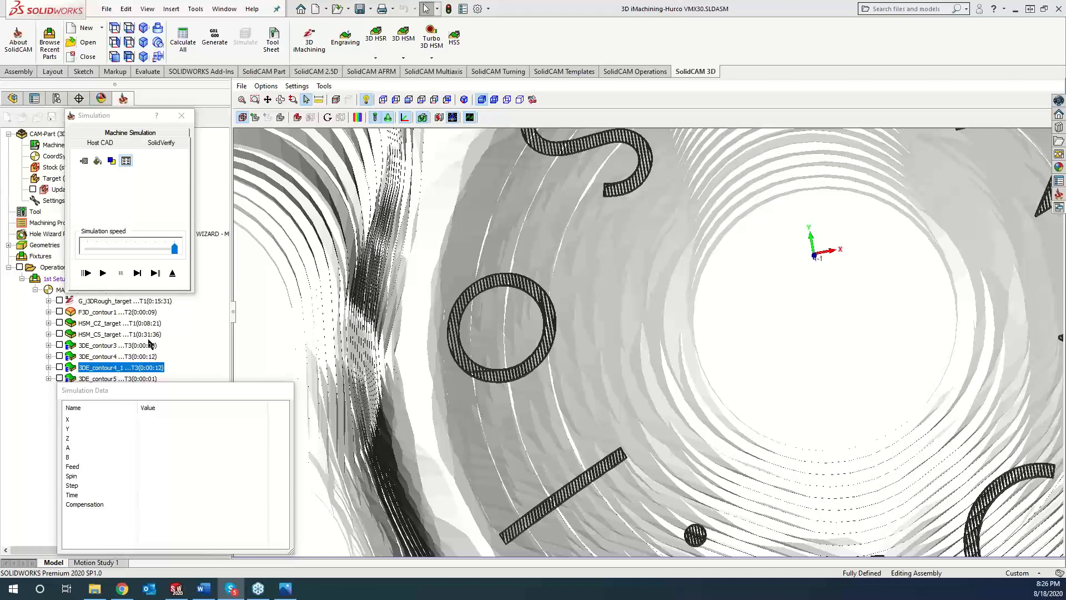
pyautogui.click(103, 273)
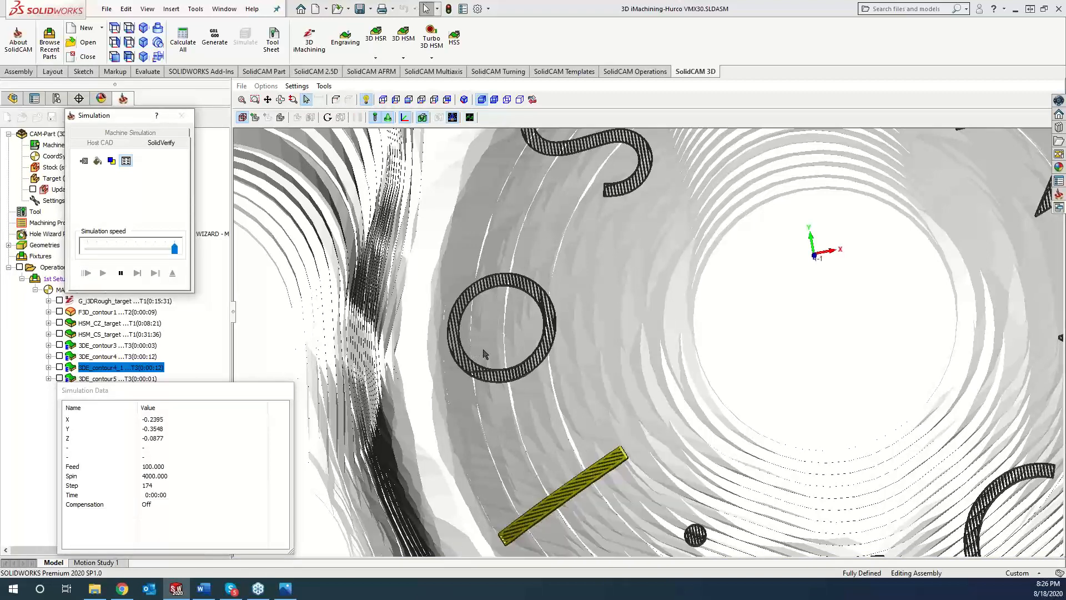
pyautogui.scroll(1, 576, 504)
pyautogui.scroll(6, 576, 504)
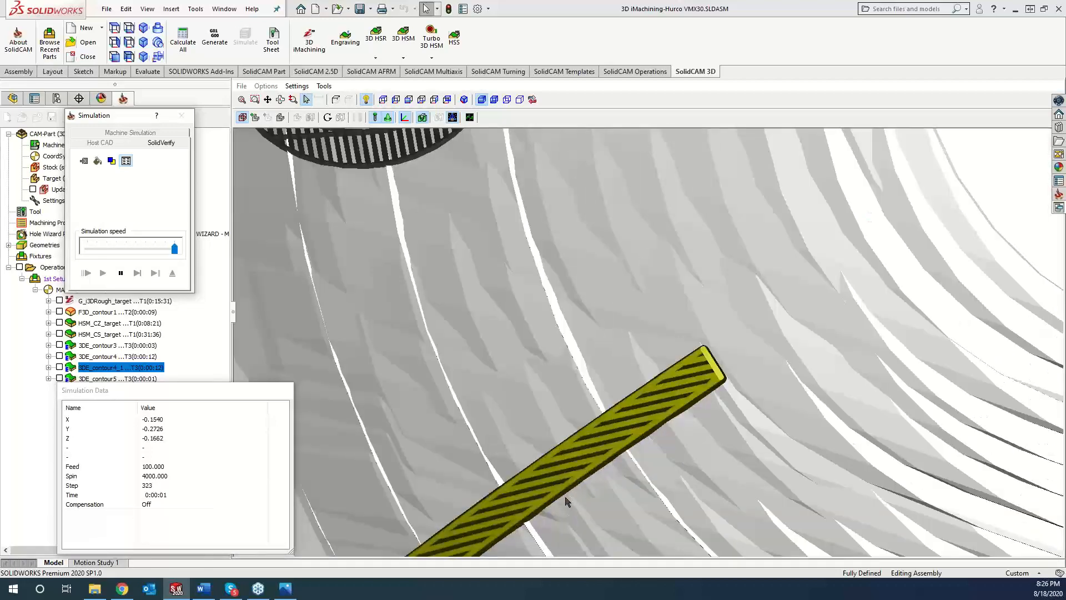
pyautogui.scroll(-10, 556, 468)
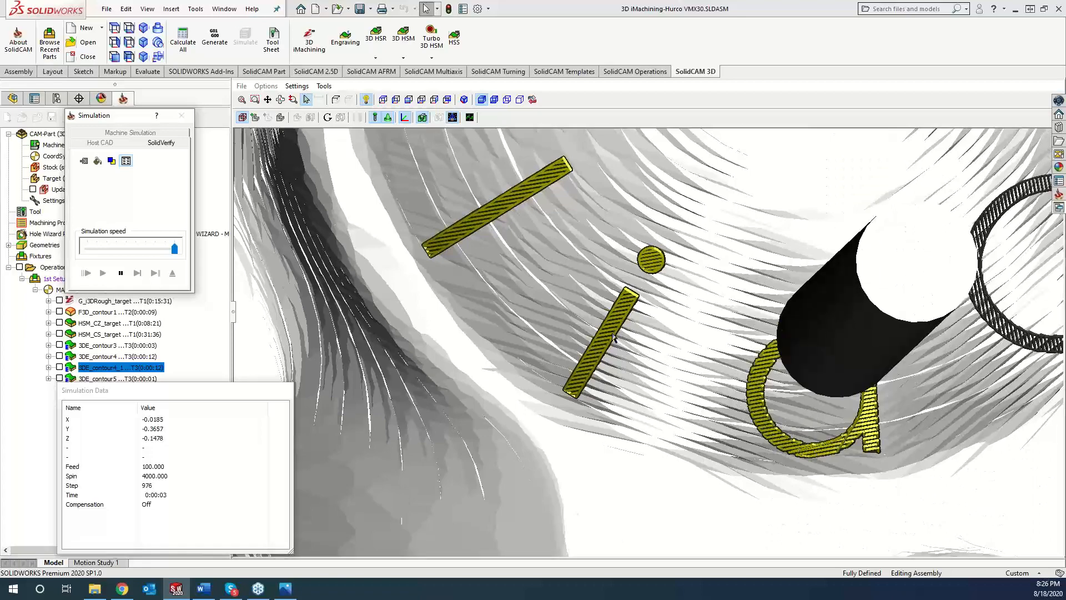
pyautogui.moveTo(538, 292); pyautogui.dragTo(529, 270, button='middle')
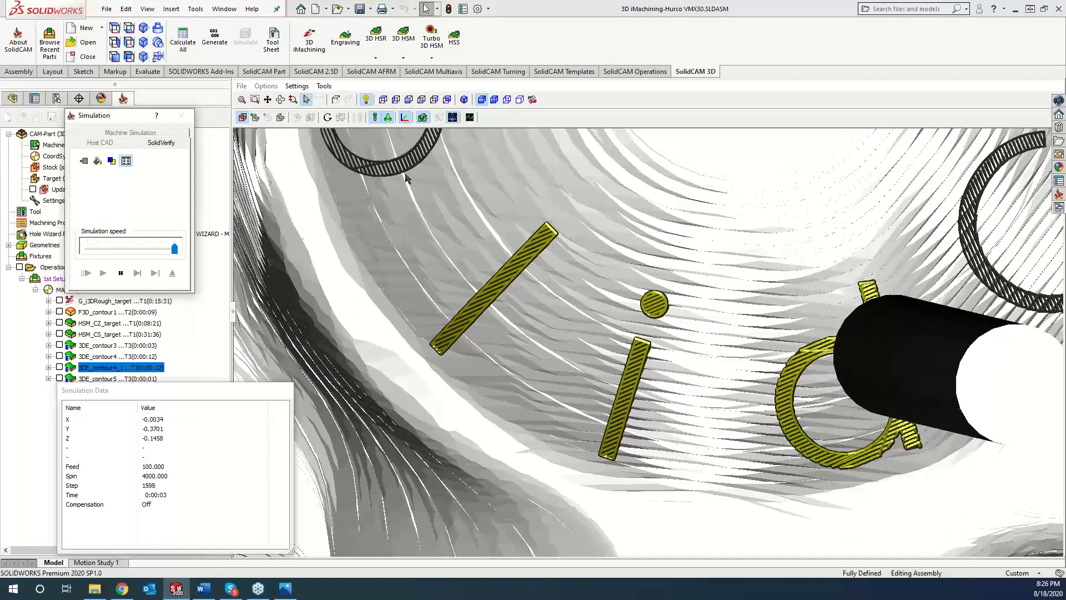
pyautogui.moveTo(407, 174); pyautogui.dragTo(454, 140, button='middle')
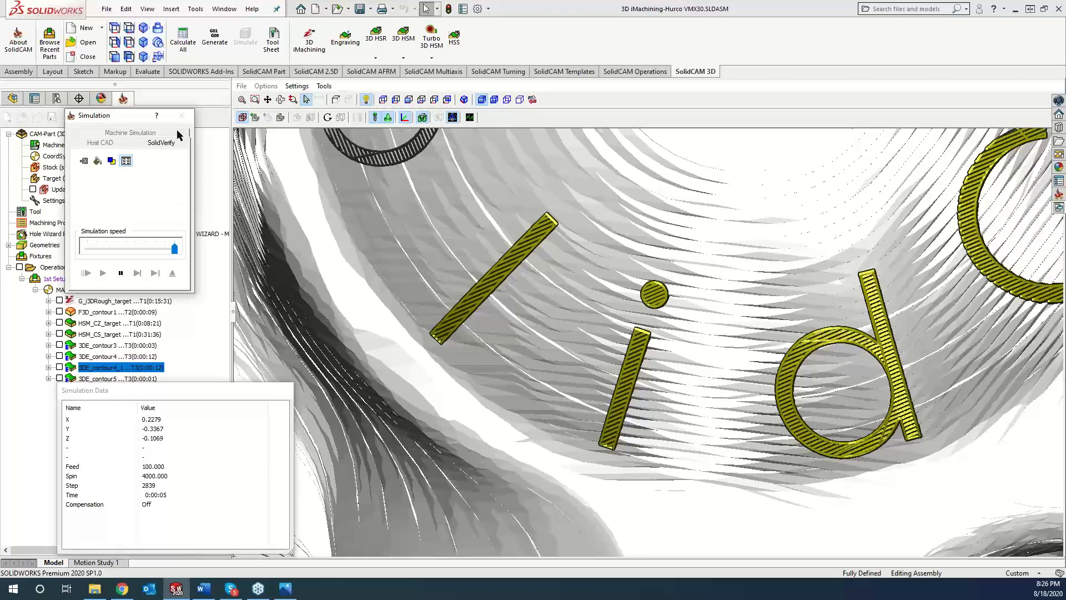
pyautogui.click(120, 273)
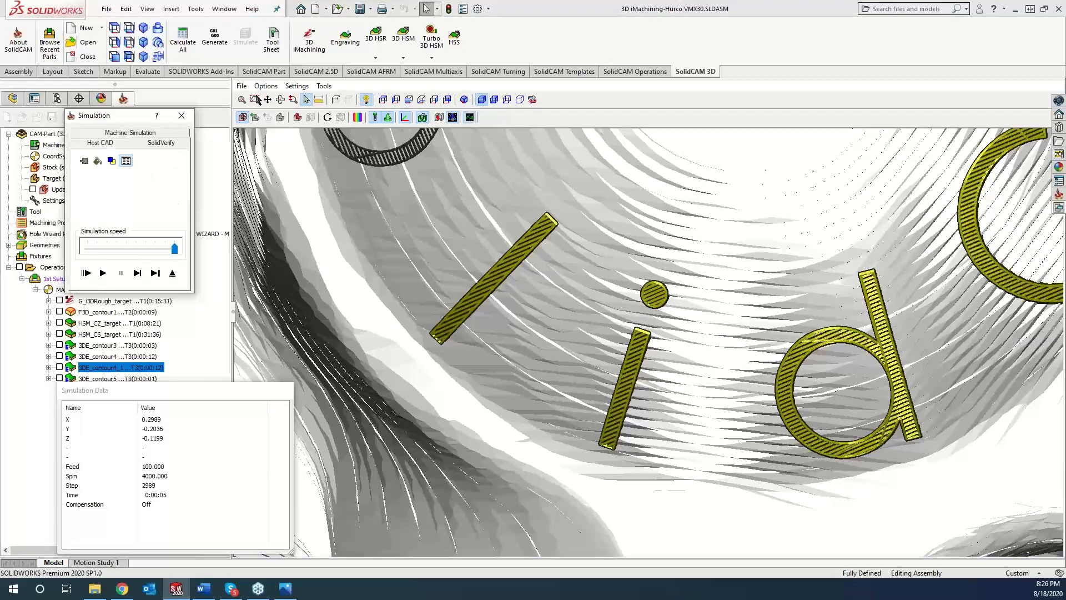
pyautogui.click(181, 116)
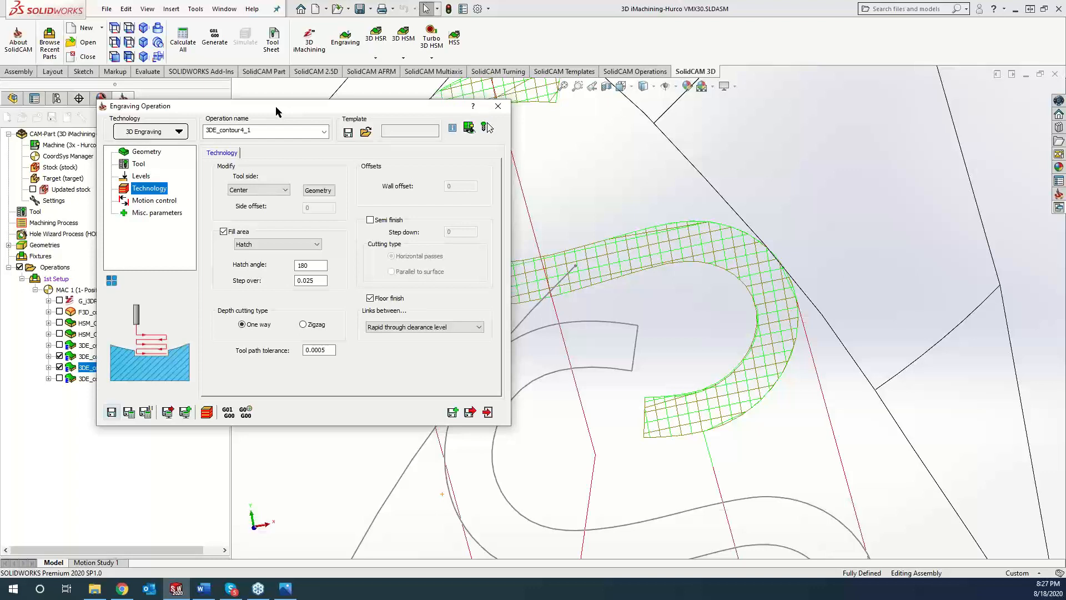
# Try to set the spin rate of the copied engraving operation to 0 and save and calculate it.
pyautogui.click(139, 165)
pyautogui.click(234, 159)
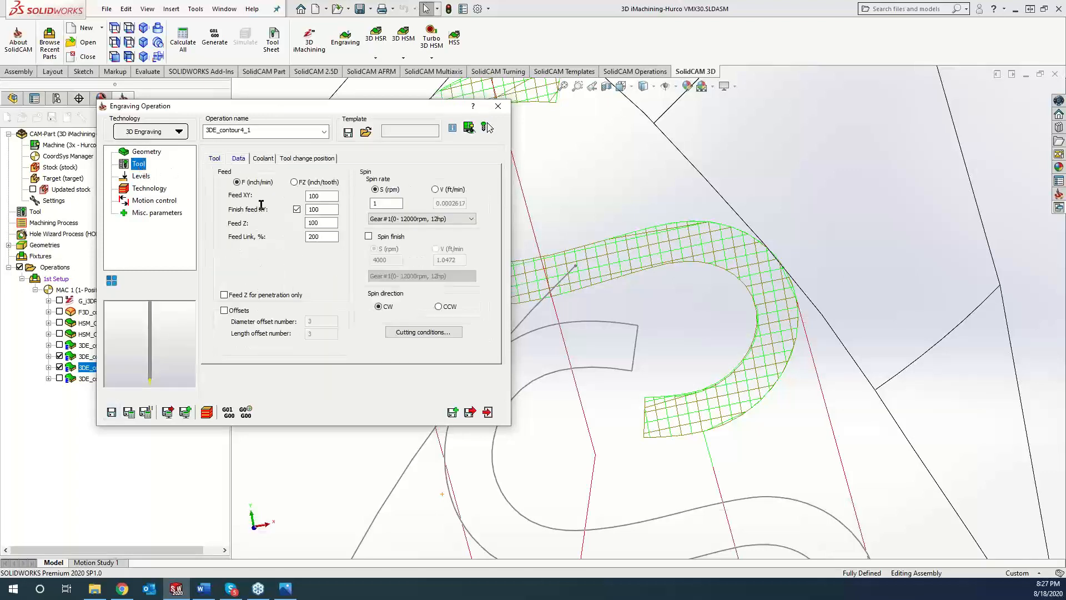
pyautogui.doubleClick(381, 203)
pyautogui.write('0')
pyautogui.click(133, 412)
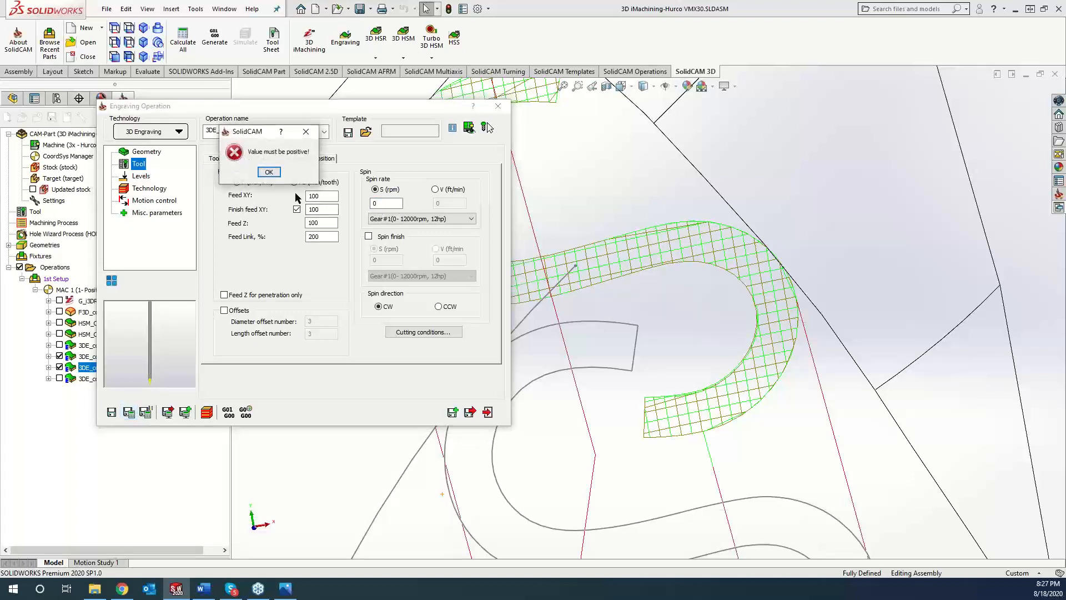
pyautogui.press('Return')
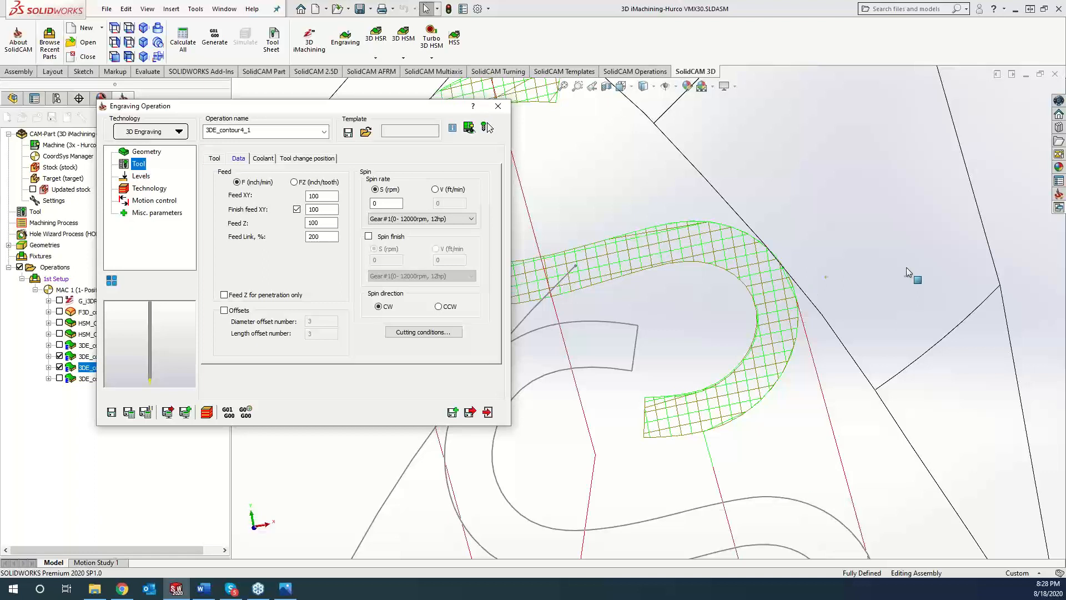
# Exit the copied engraving operation without saving and delete it from the operations.
pyautogui.click(151, 188)
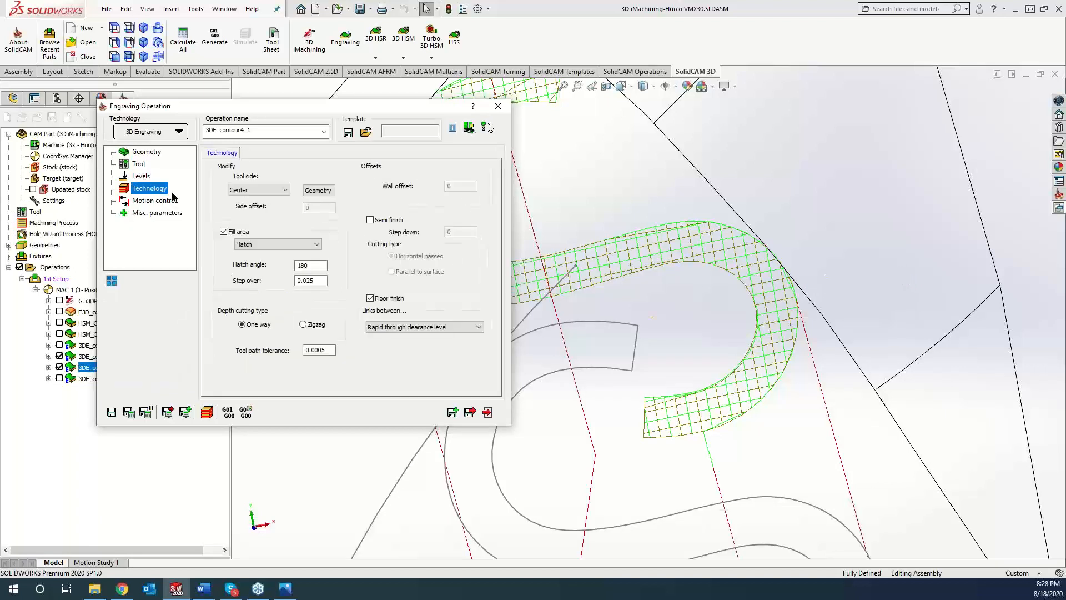
pyautogui.click(263, 246)
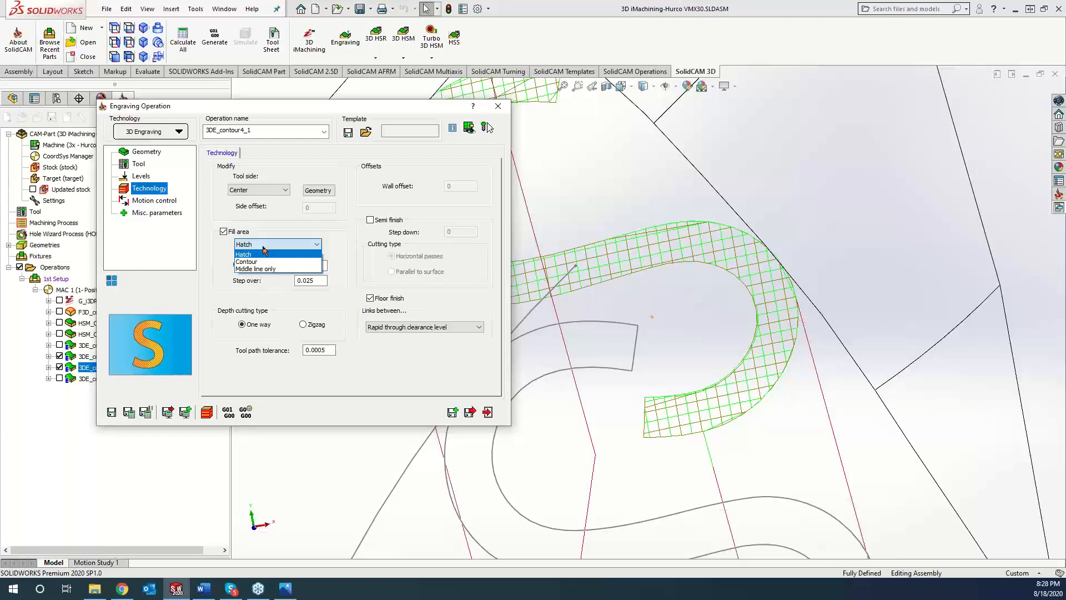
pyautogui.click(497, 108)
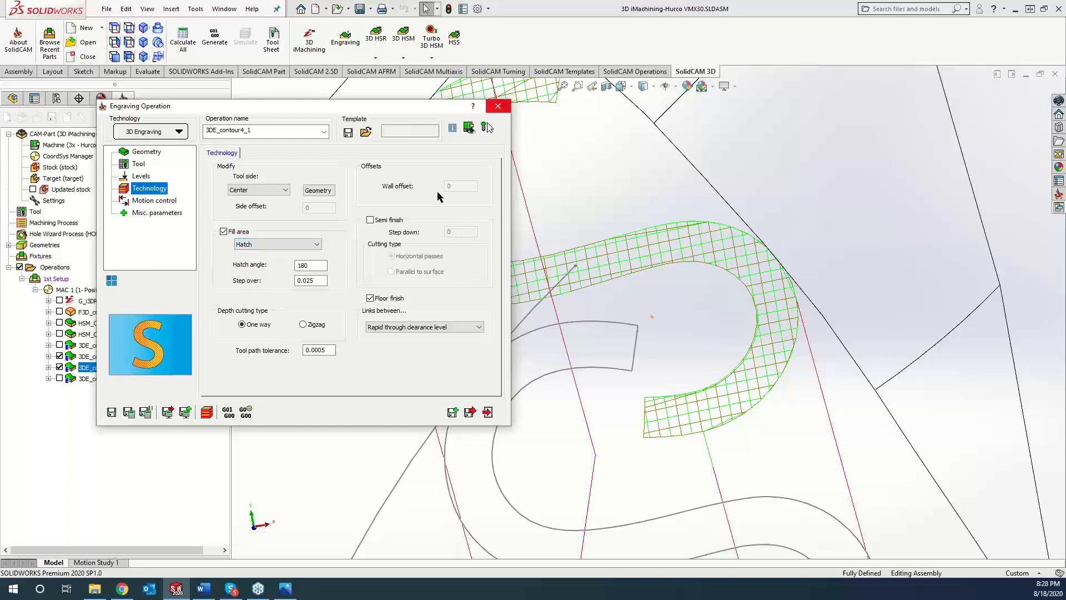
pyautogui.click(498, 108)
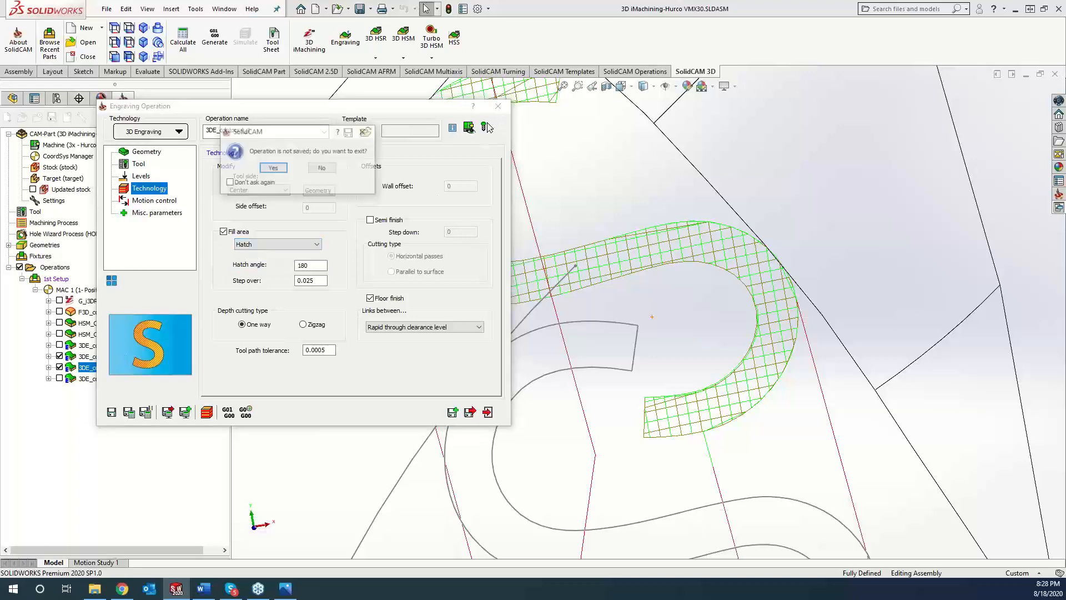
pyautogui.click(274, 168)
pyautogui.rightClick(111, 368)
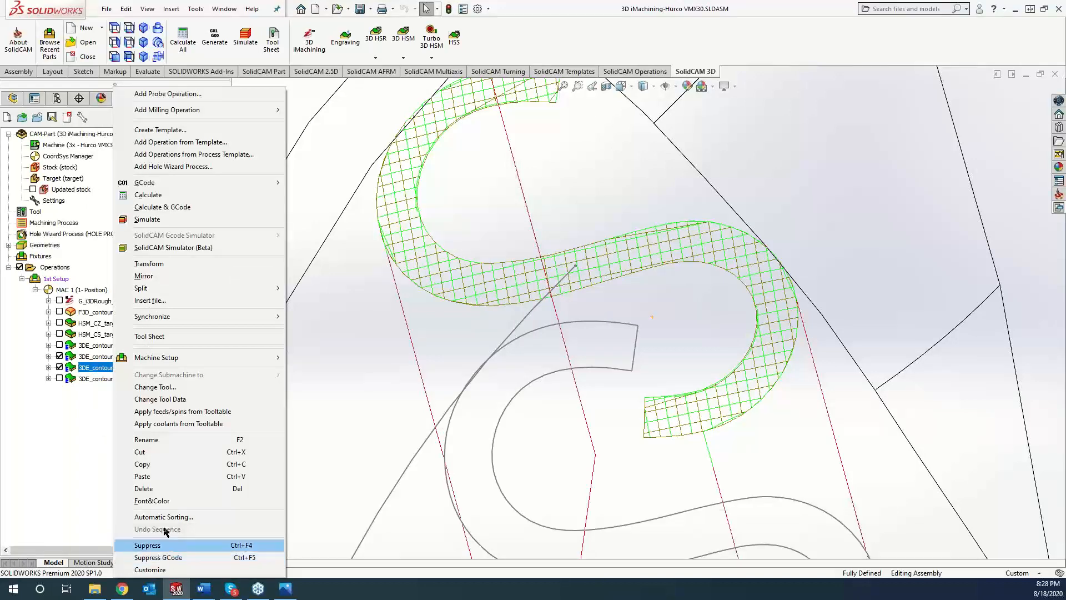
pyautogui.click(156, 488)
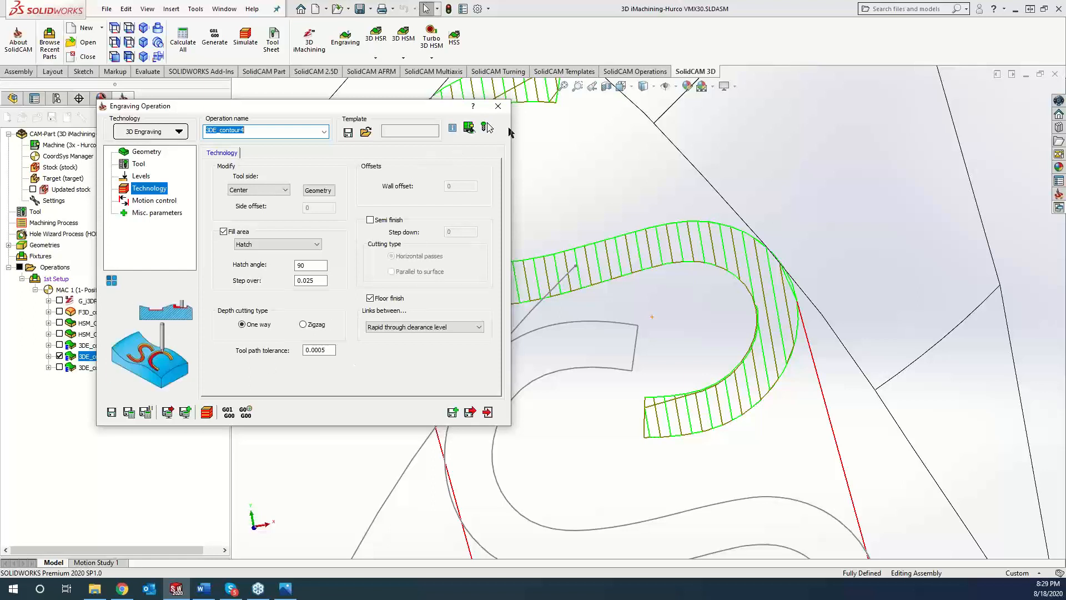
# Close the 3DE_contour4 operation and its CAM-Part, and bring up the list of recent CAM-Parts.
pyautogui.click(497, 108)
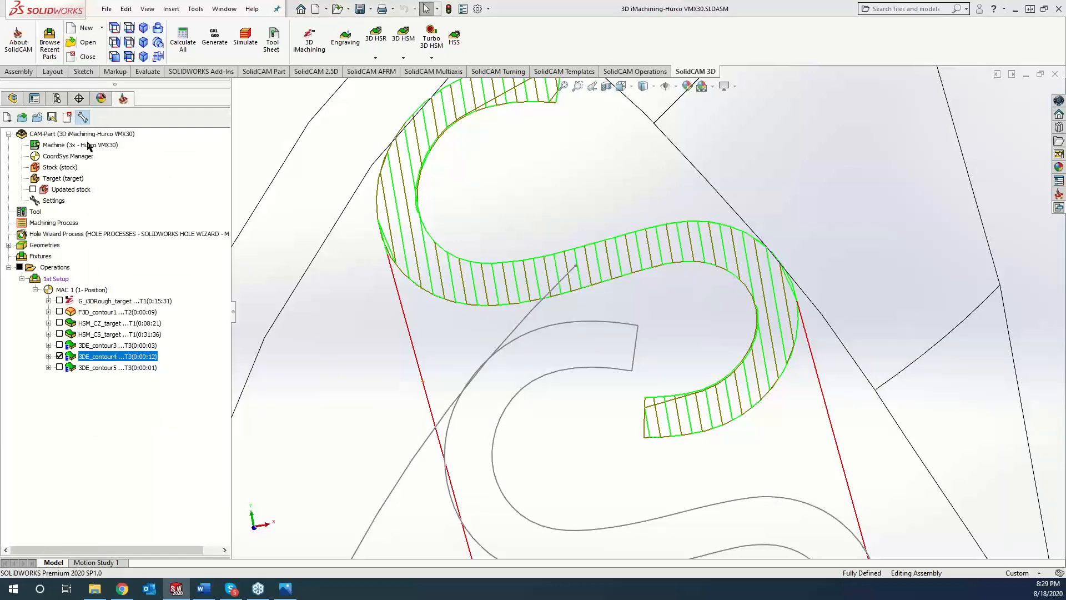
pyautogui.click(67, 119)
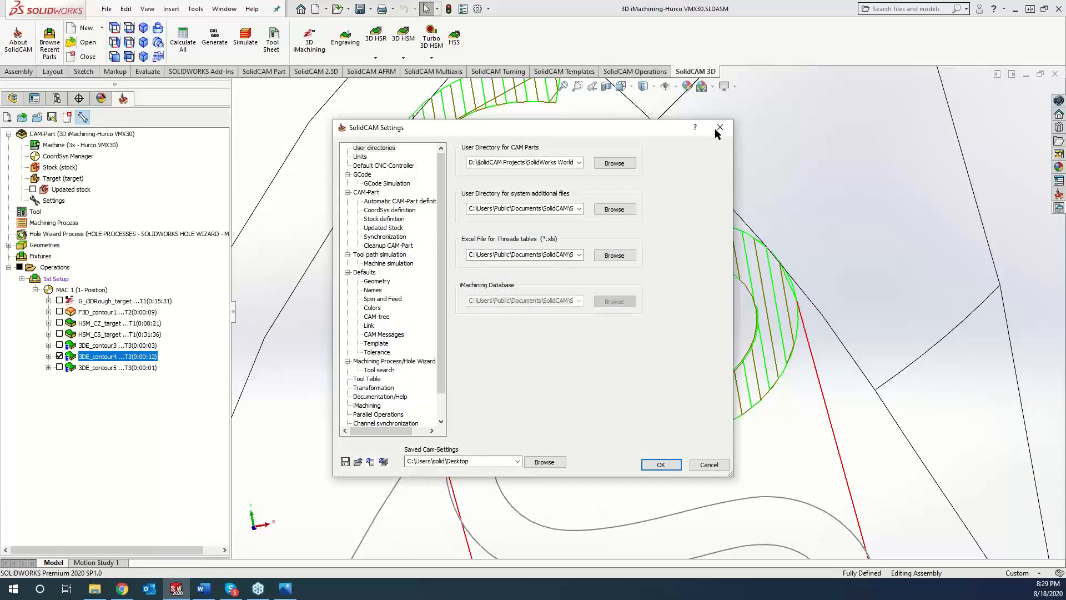
pyautogui.click(716, 131)
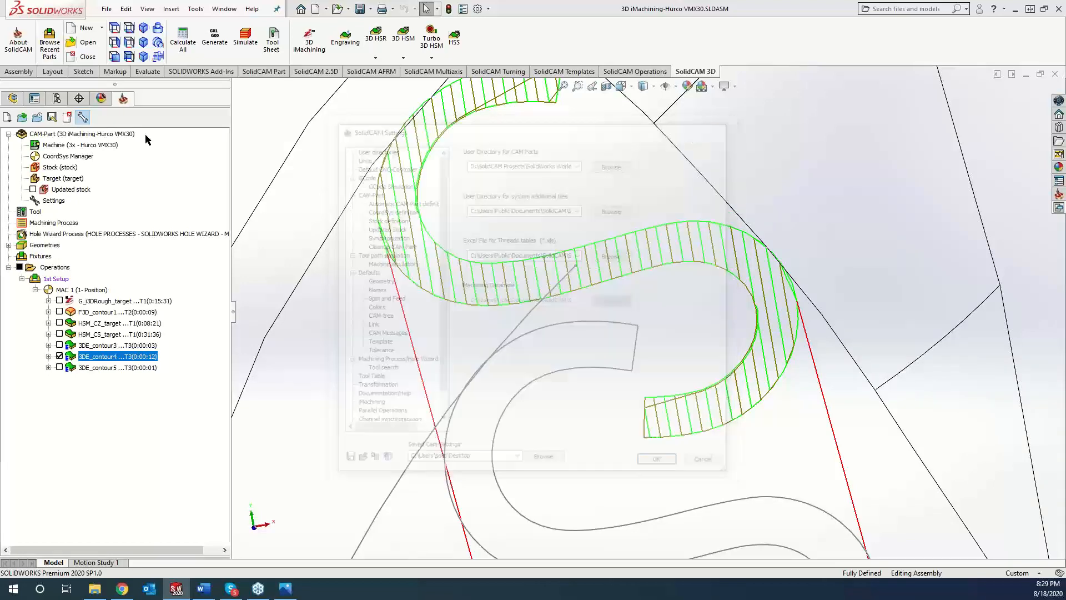
pyautogui.click(64, 120)
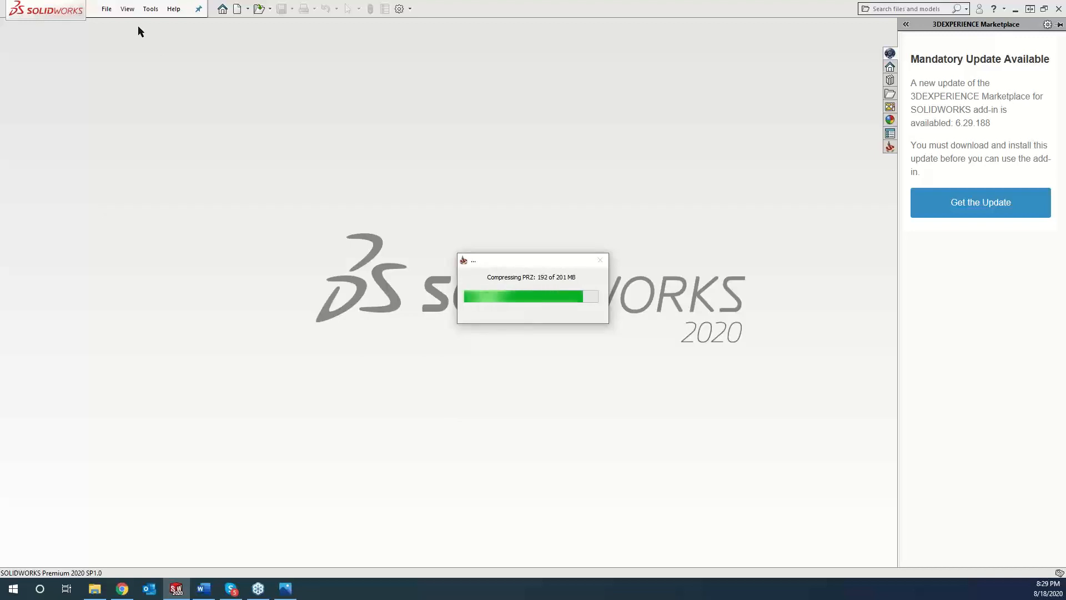
pyautogui.click(151, 9)
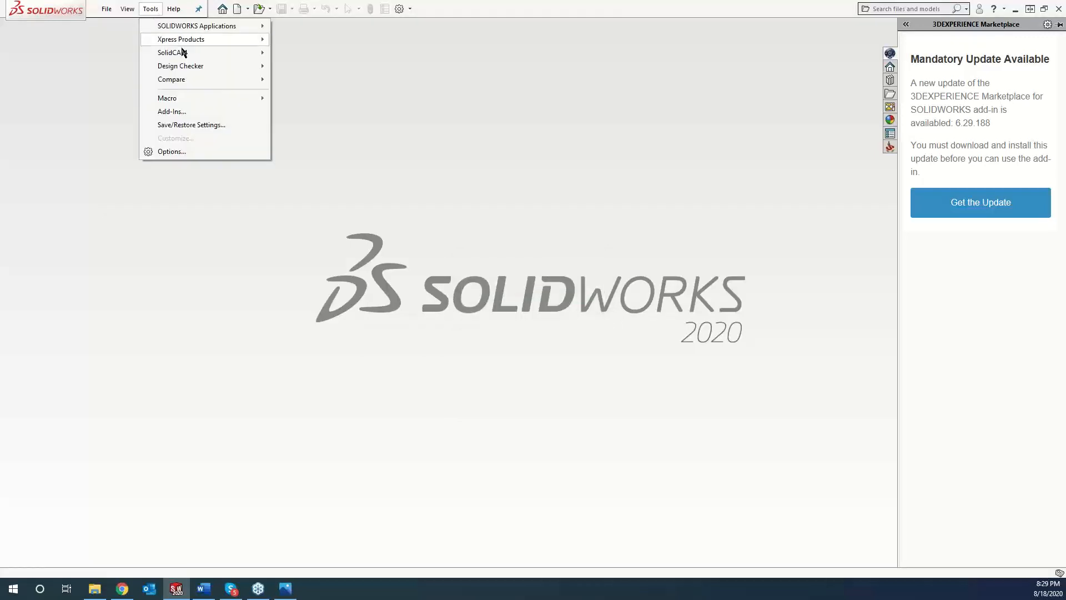
pyautogui.moveTo(246, 56)
pyautogui.moveTo(331, 289)
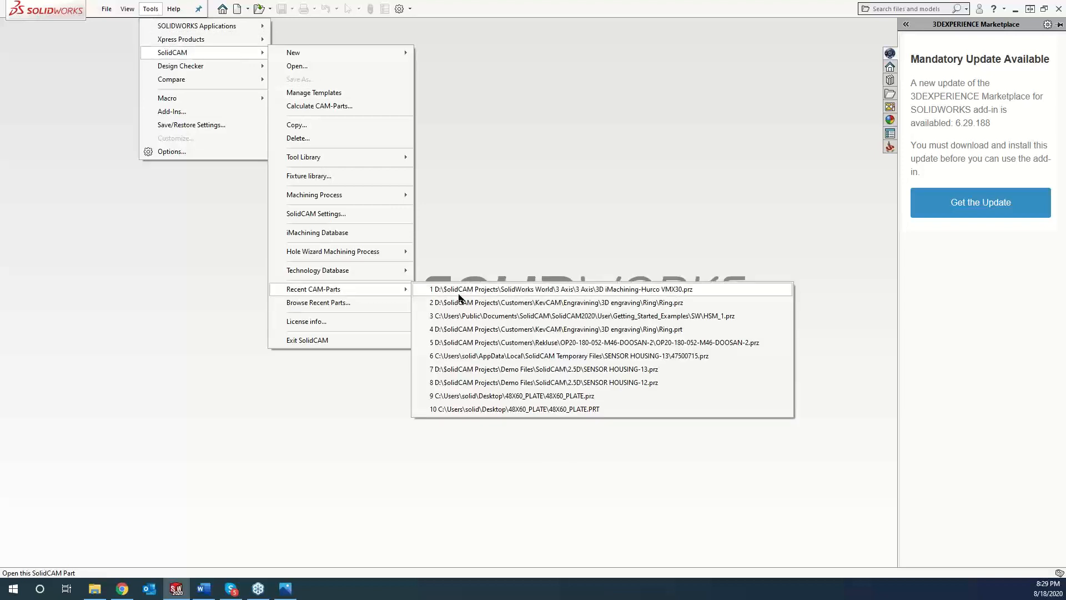
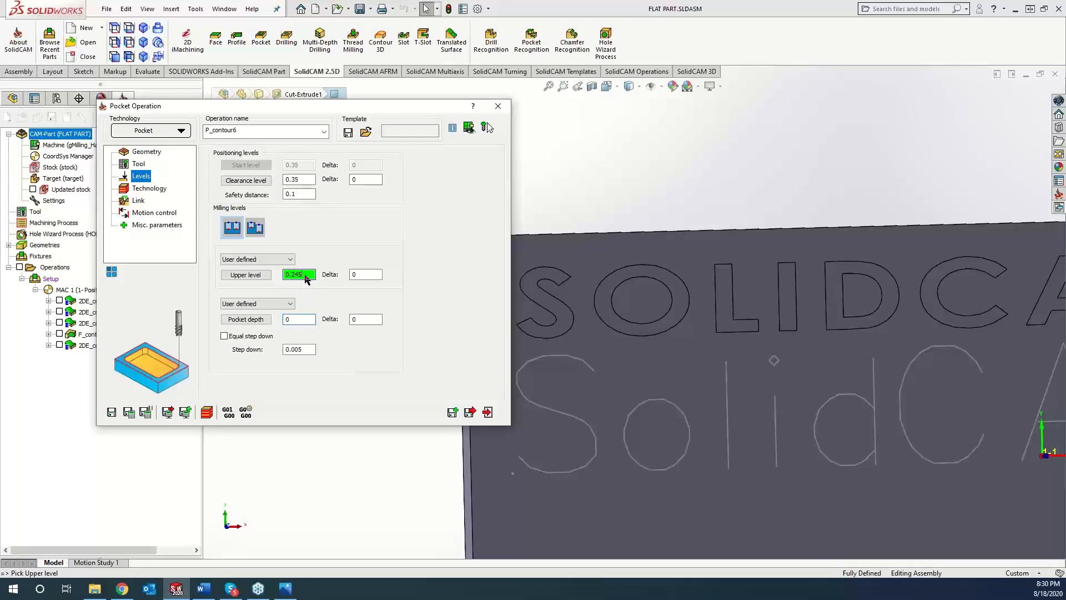
# Pick the plate's top face as the pocket operation's upper level at 0.25, and choose Plunging as the technology before saving and calculating.
pyautogui.click(572, 257)
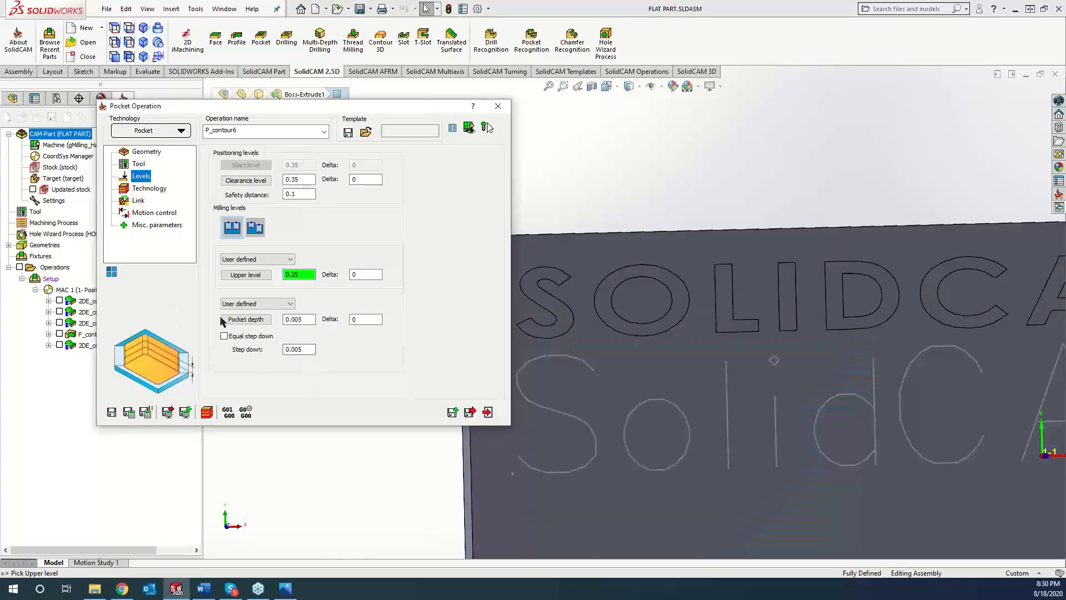
pyautogui.click(141, 189)
pyautogui.click(284, 179)
pyautogui.click(283, 211)
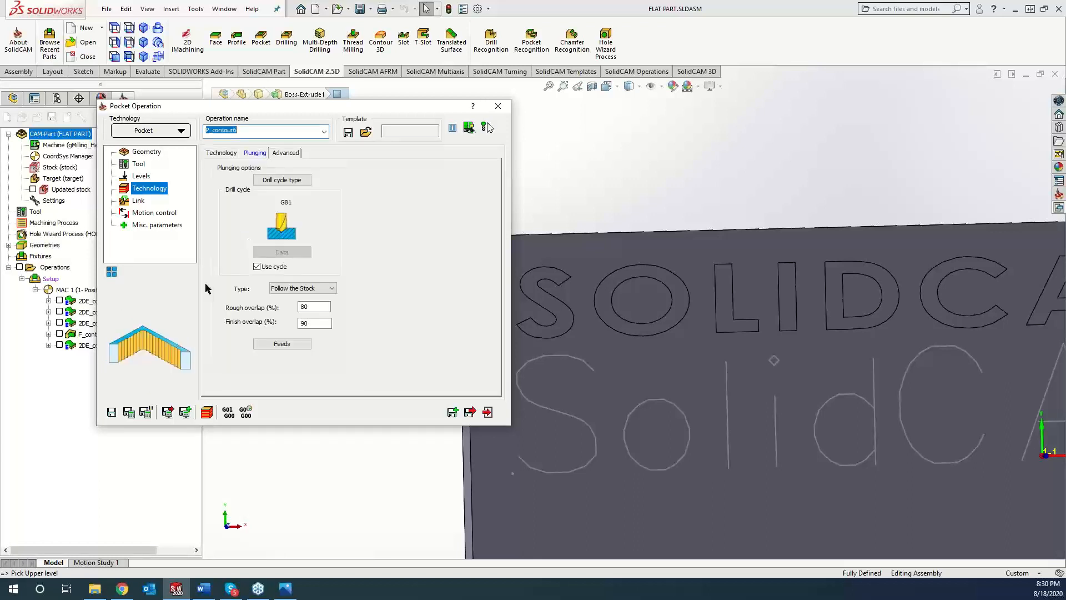
pyautogui.click(131, 413)
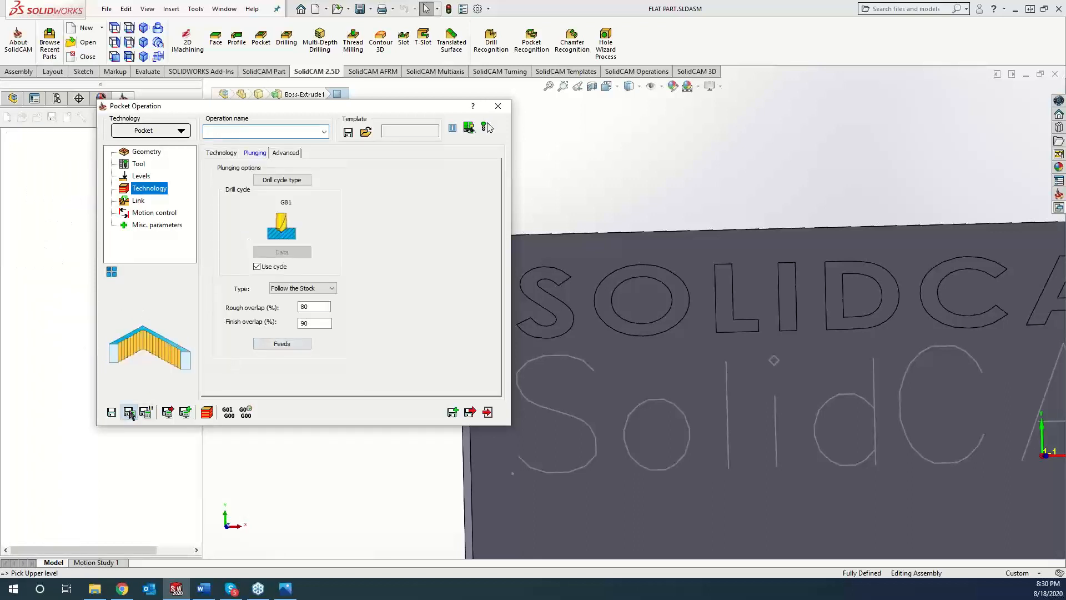
pyautogui.click(59, 357)
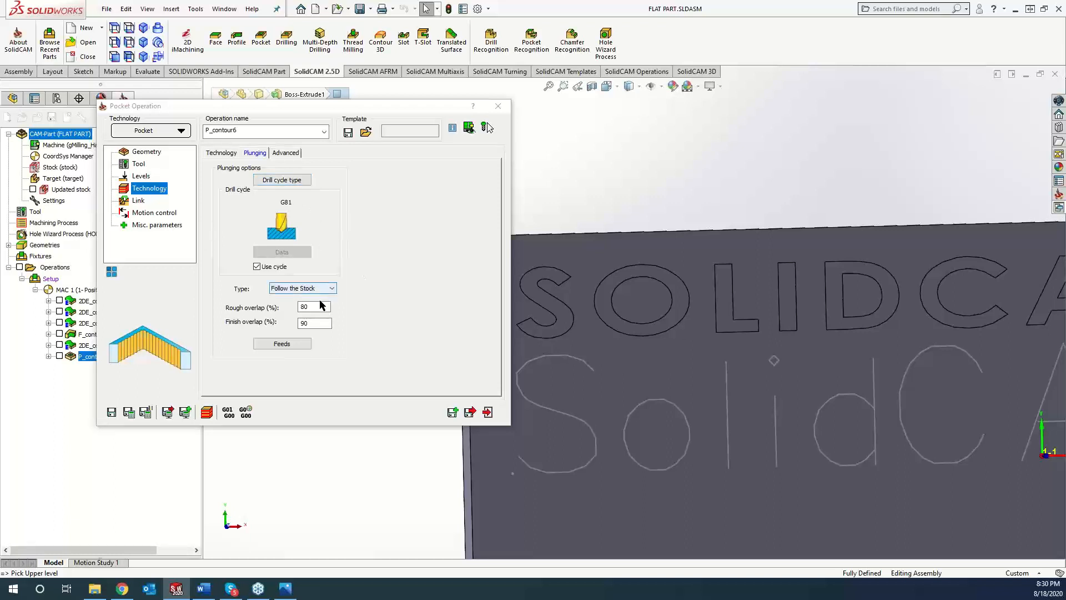
# Set the plunging type of P_contour6 to Hatch.
pyautogui.click(316, 289)
pyautogui.click(314, 298)
pyautogui.click(315, 307)
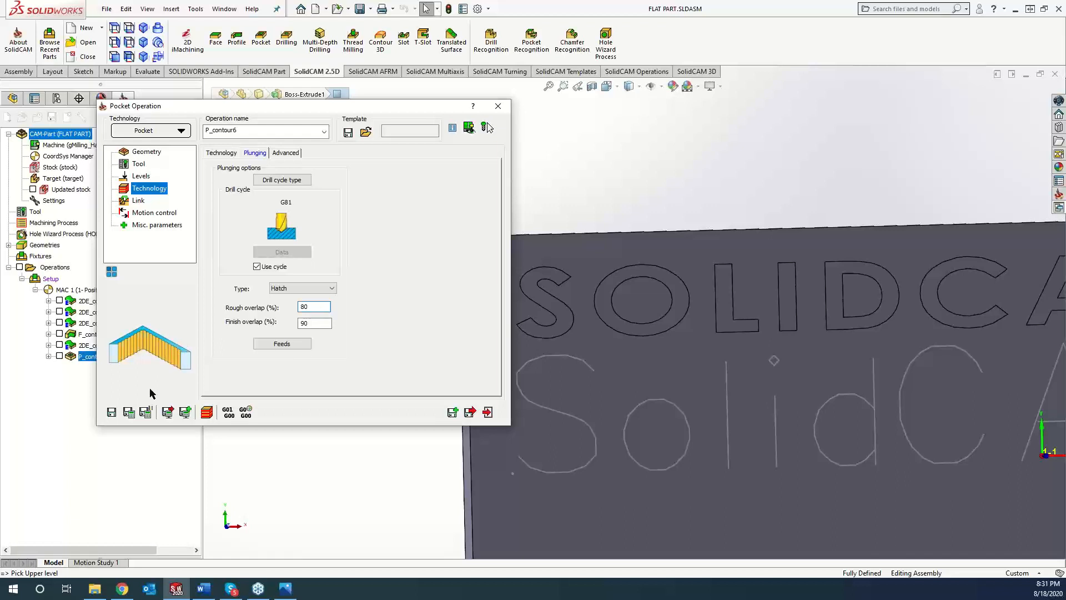
# Add a new 0.25 inch, 90-degree spot drill as tool 3 and assign it to P_contour6.
pyautogui.click(139, 164)
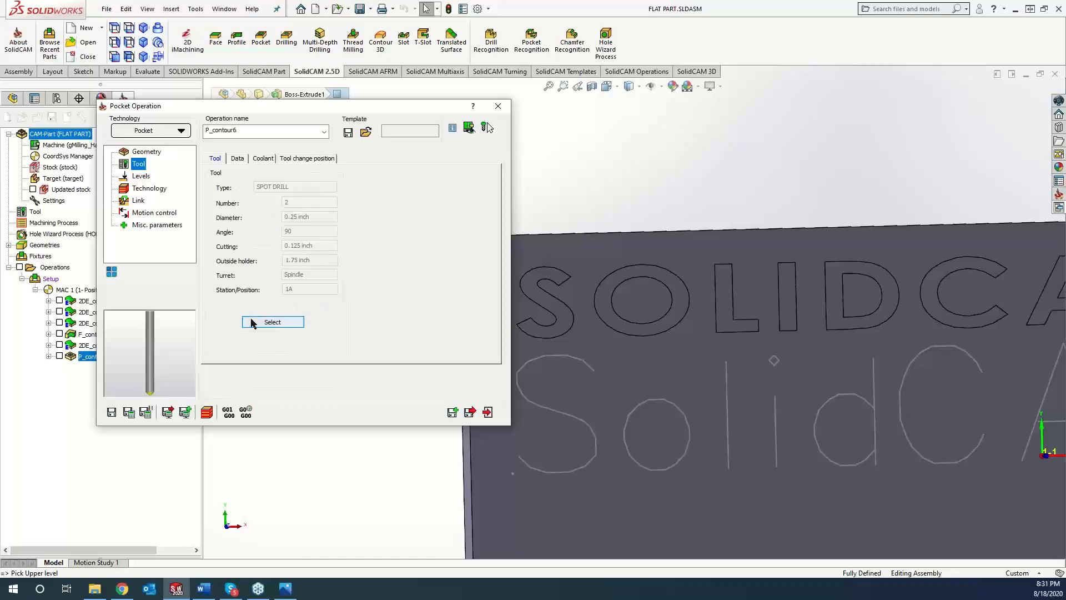
pyautogui.click(256, 322)
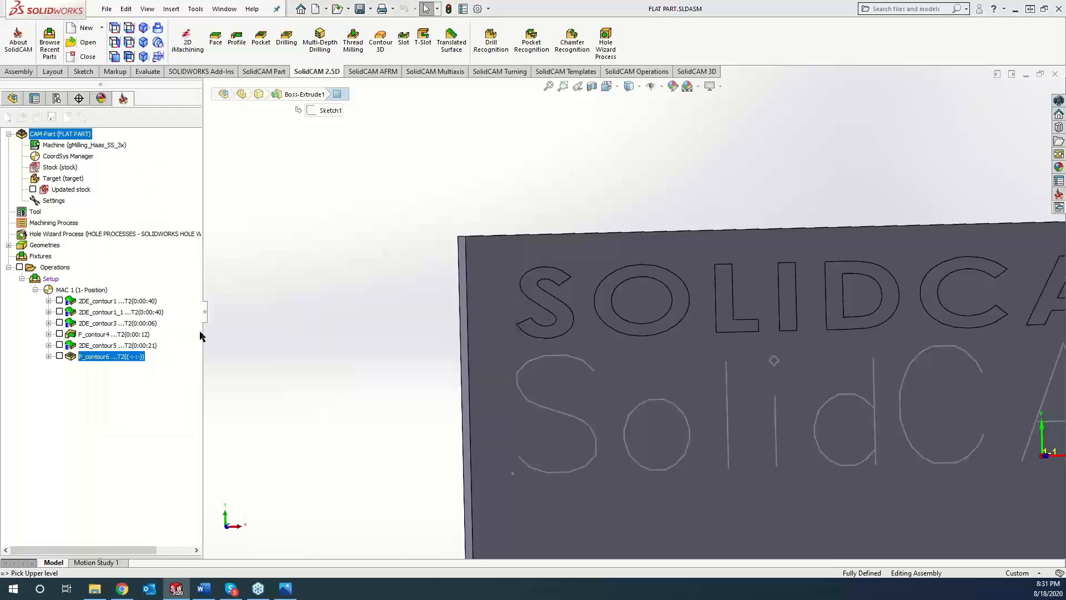
pyautogui.click(269, 412)
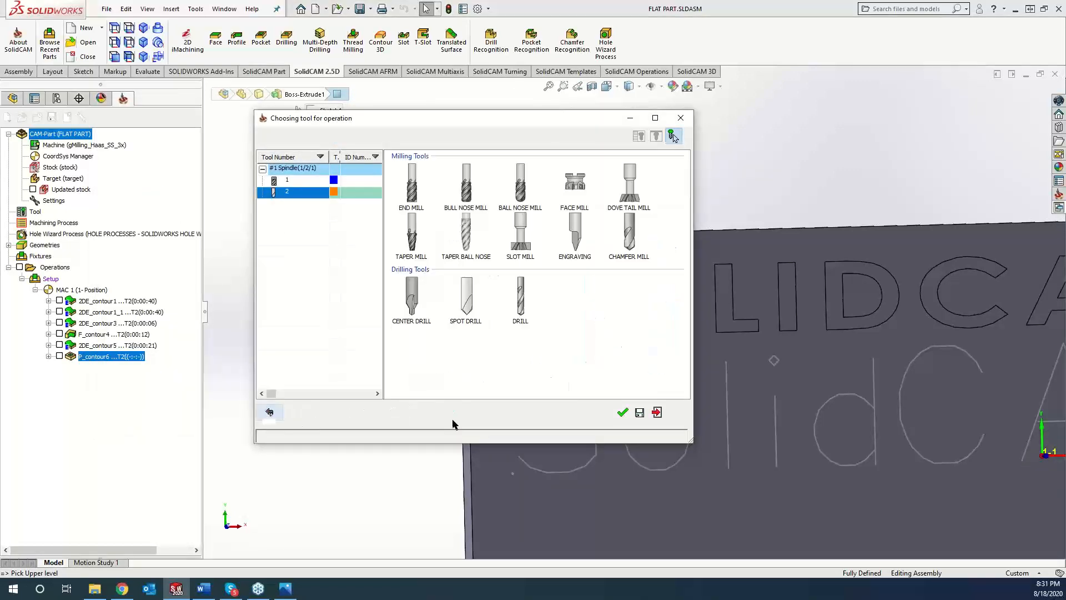
pyautogui.click(469, 309)
pyautogui.click(622, 412)
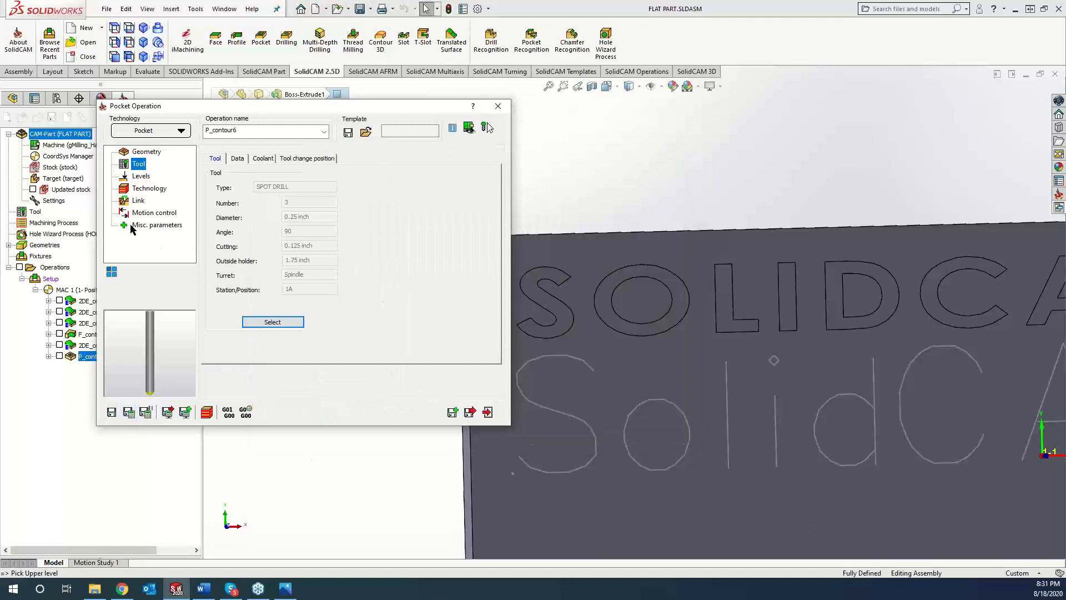
pyautogui.click(140, 189)
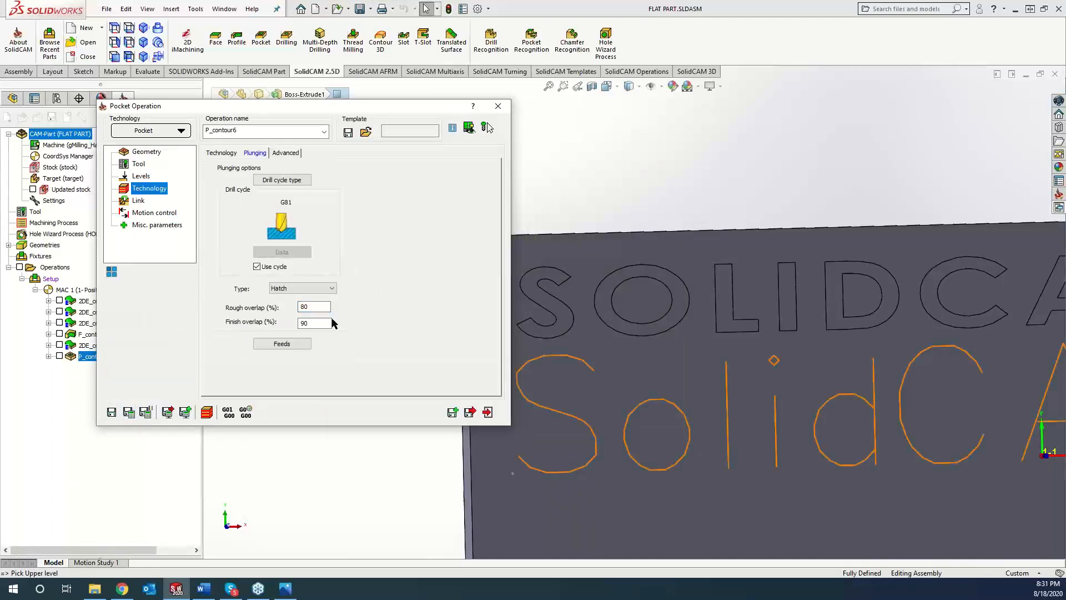
# Set both the rough overlap and the finish overlap of P_contour6's plunging to 10 percent.
pyautogui.click(319, 306)
pyautogui.moveTo(293, 305); pyautogui.dragTo(292, 310)
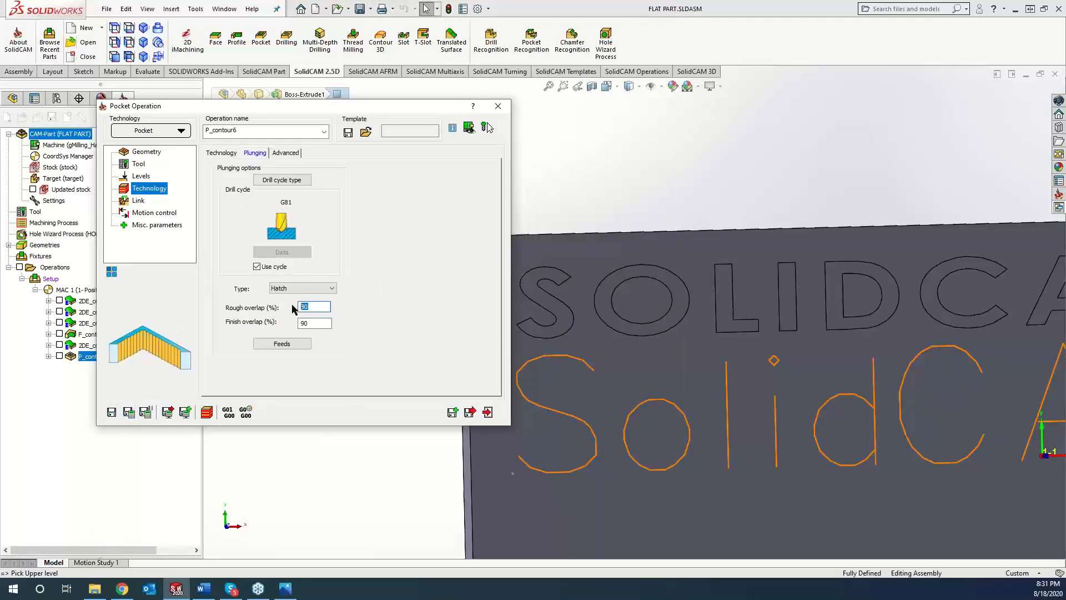
pyautogui.write('1')
pyautogui.press('Tab')
pyautogui.write('10')
# Change P_contour6's plunging type to Follow the Stock, and save and calculate the operation.
pyautogui.click(72, 380)
pyautogui.click(300, 289)
pyautogui.click(297, 306)
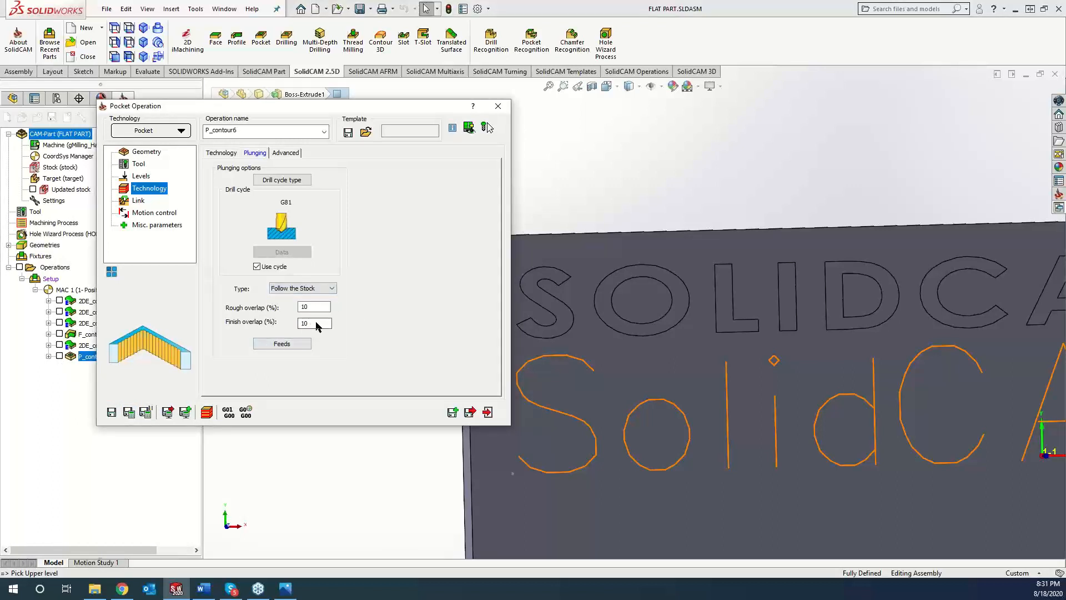
pyautogui.click(128, 412)
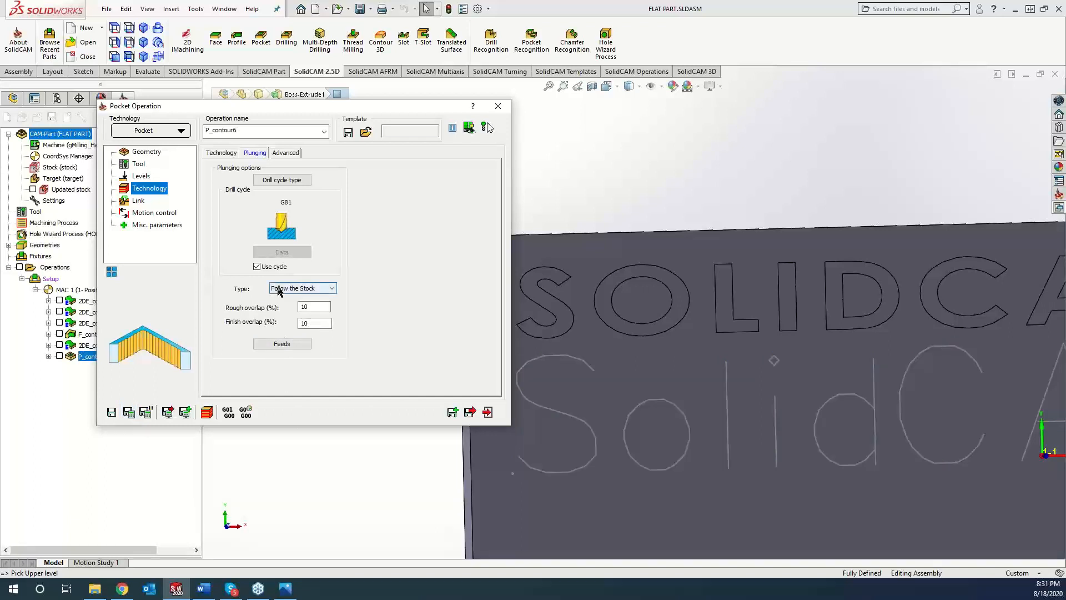
# Enable Floor finish only in the technology settings of P_contour6 and close the pocket operation.
pyautogui.click(220, 154)
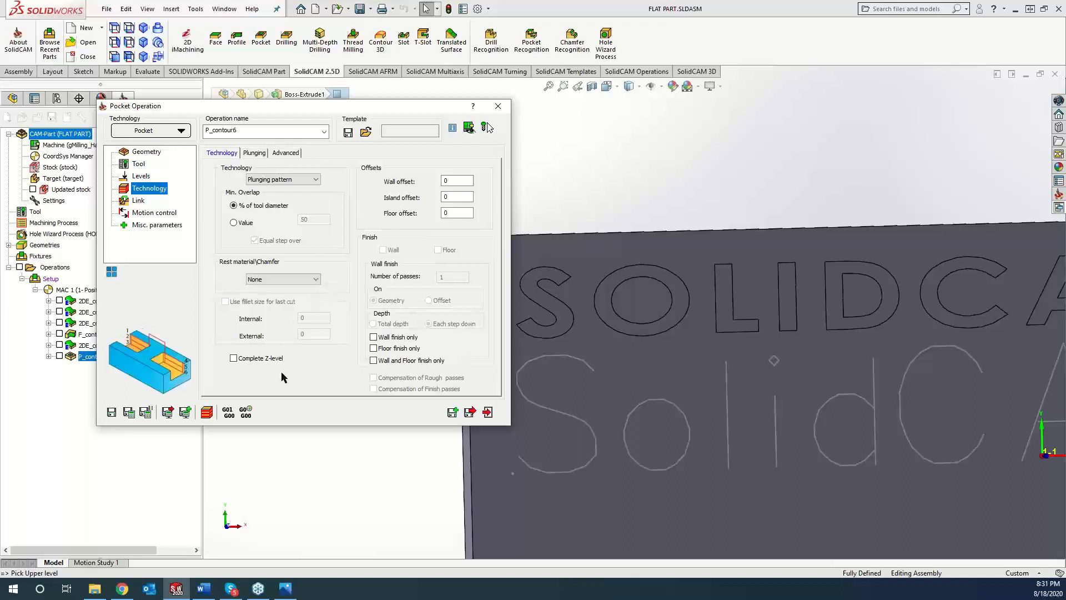
pyautogui.click(374, 349)
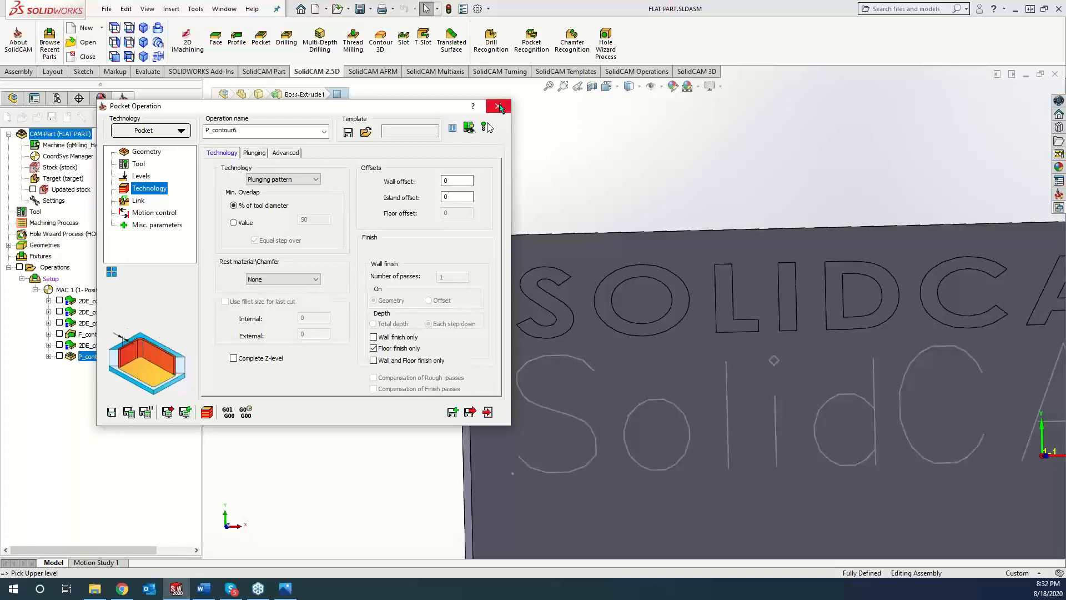
pyautogui.click(498, 106)
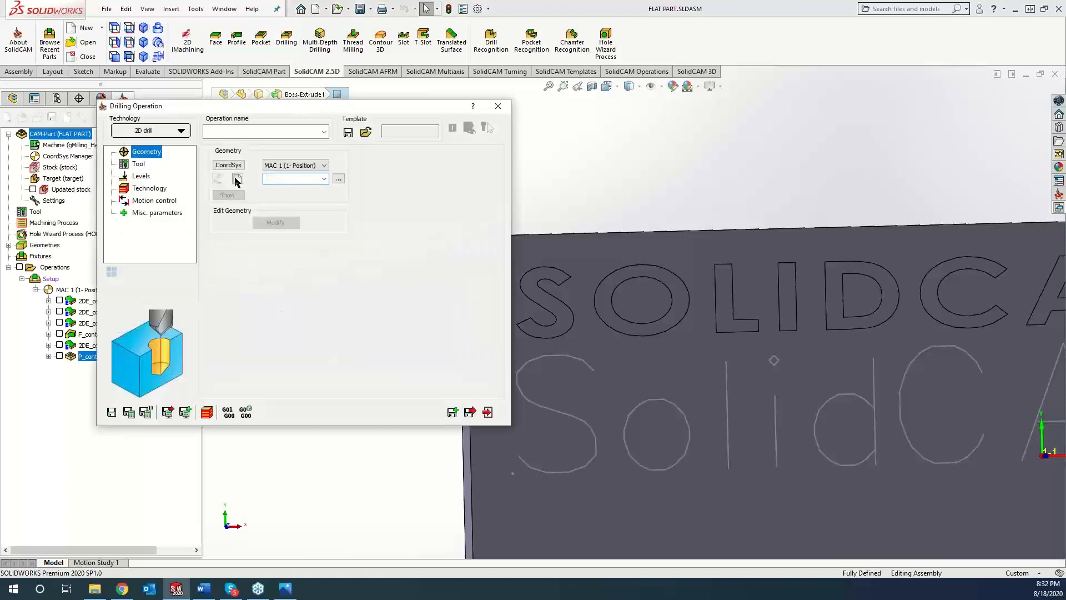
# Begin a new drill geometry for the drilling operation, selecting the centers by Pick position.
pyautogui.click(236, 178)
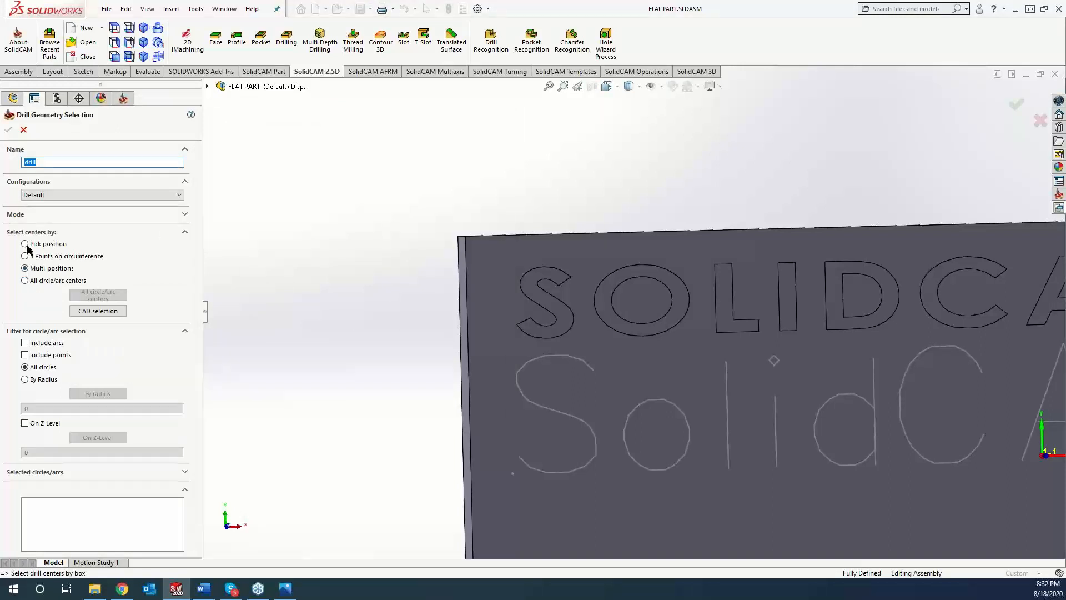
pyautogui.click(110, 312)
pyautogui.scroll(-5, 617, 402)
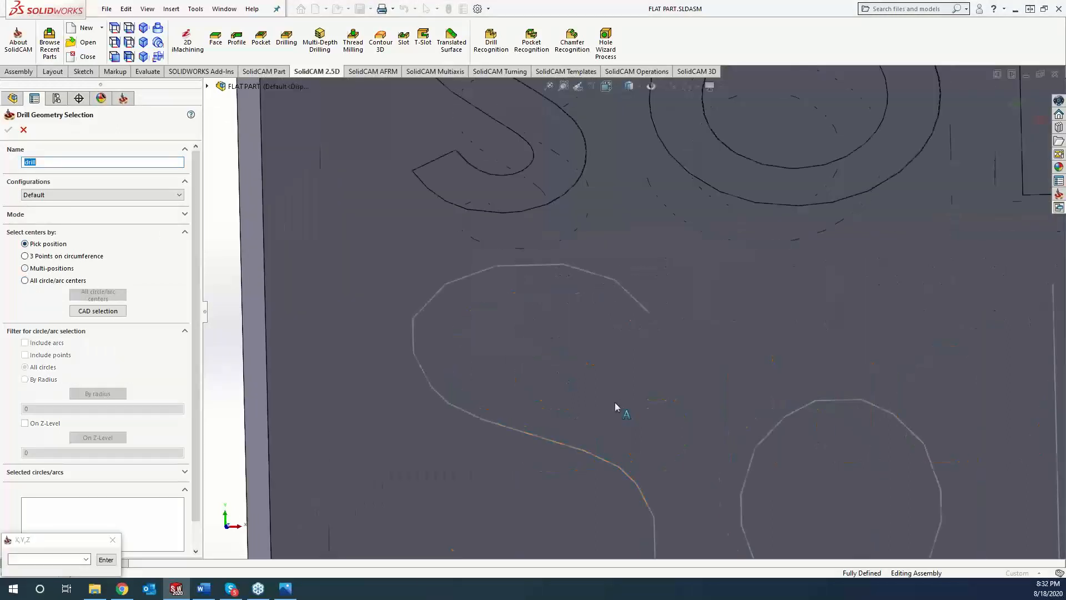
pyautogui.click(577, 211)
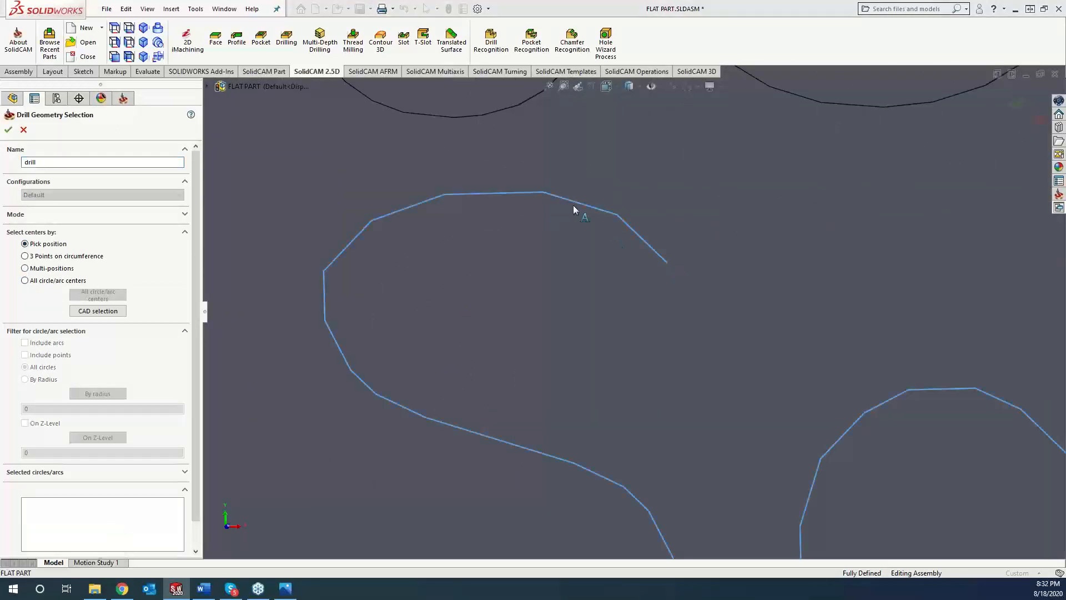
pyautogui.click(539, 211)
pyautogui.click(587, 391)
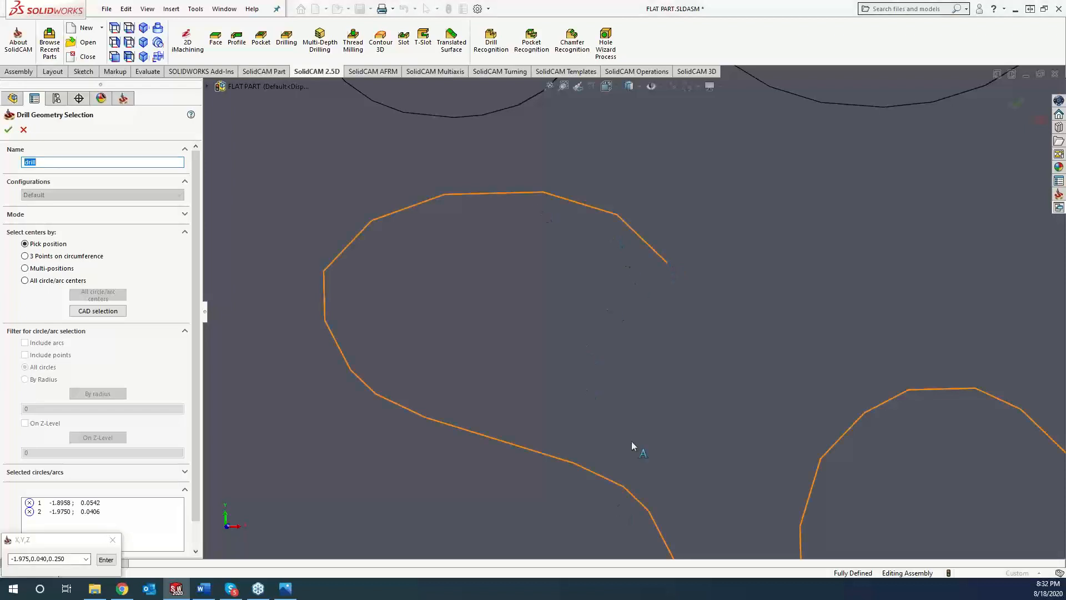
pyautogui.scroll(5, 613, 411)
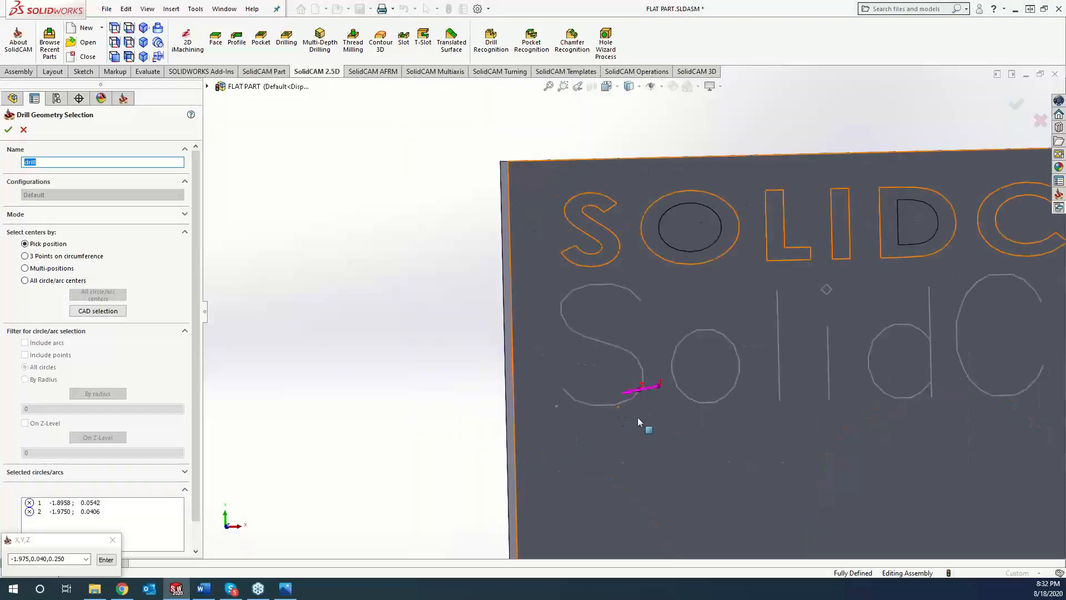
pyautogui.rightClick(92, 503)
pyautogui.click(116, 522)
# Pick twelve drill positions scattered within the outlined letter S of the top SOLIDCAM text, and accept the geometry.
pyautogui.scroll(-5, 631, 219)
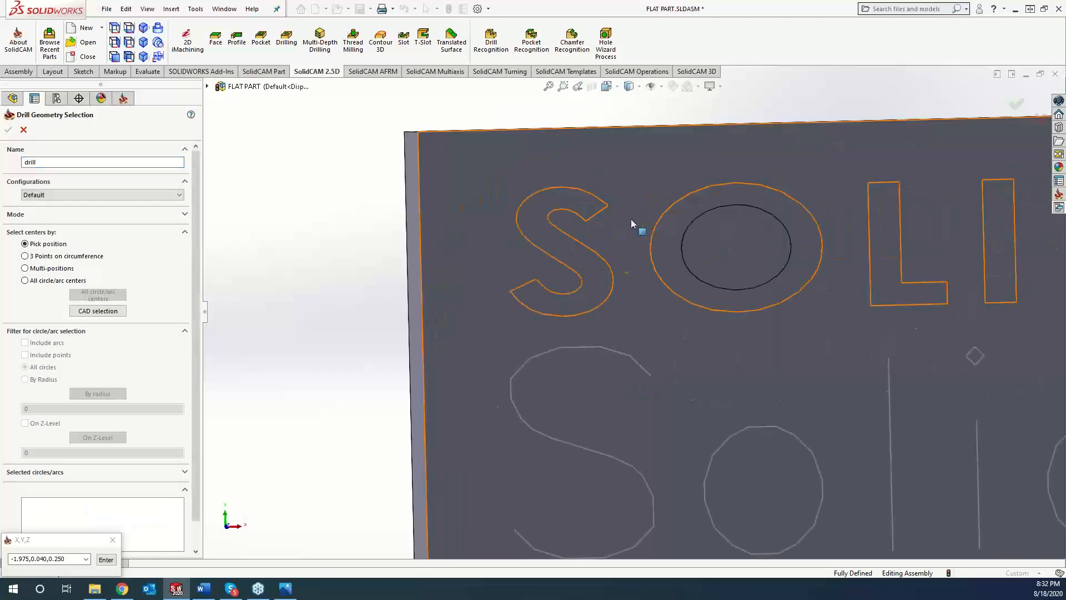
pyautogui.click(537, 237)
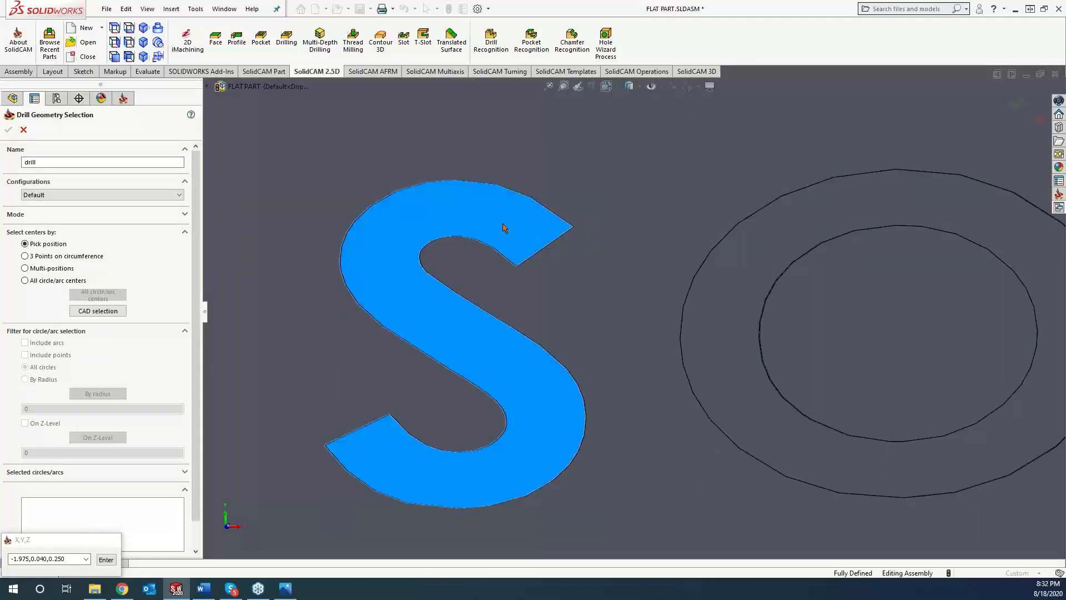
pyautogui.click(458, 216)
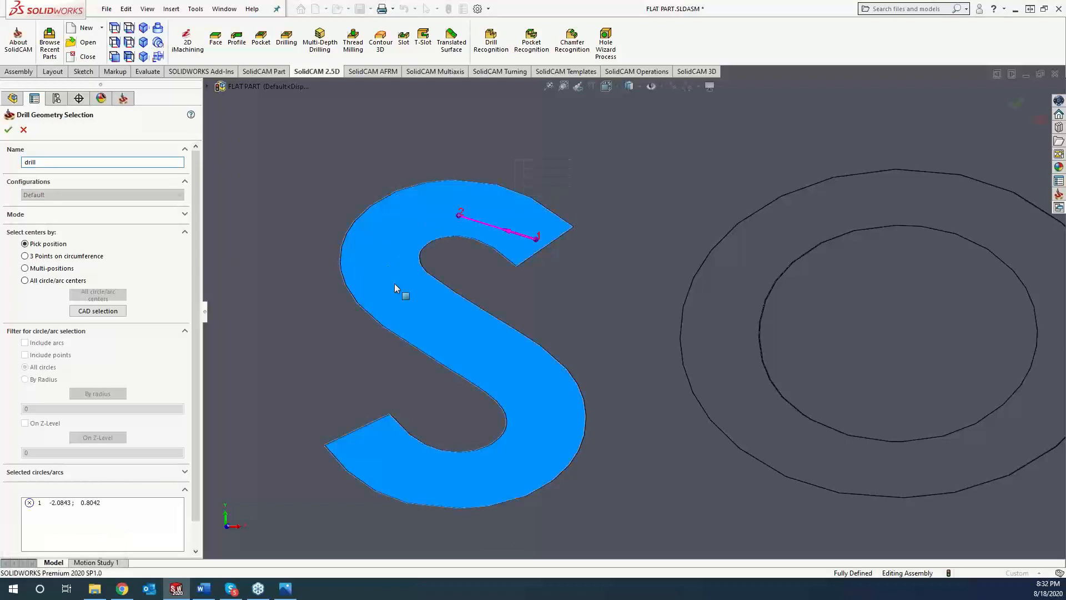
pyautogui.click(436, 315)
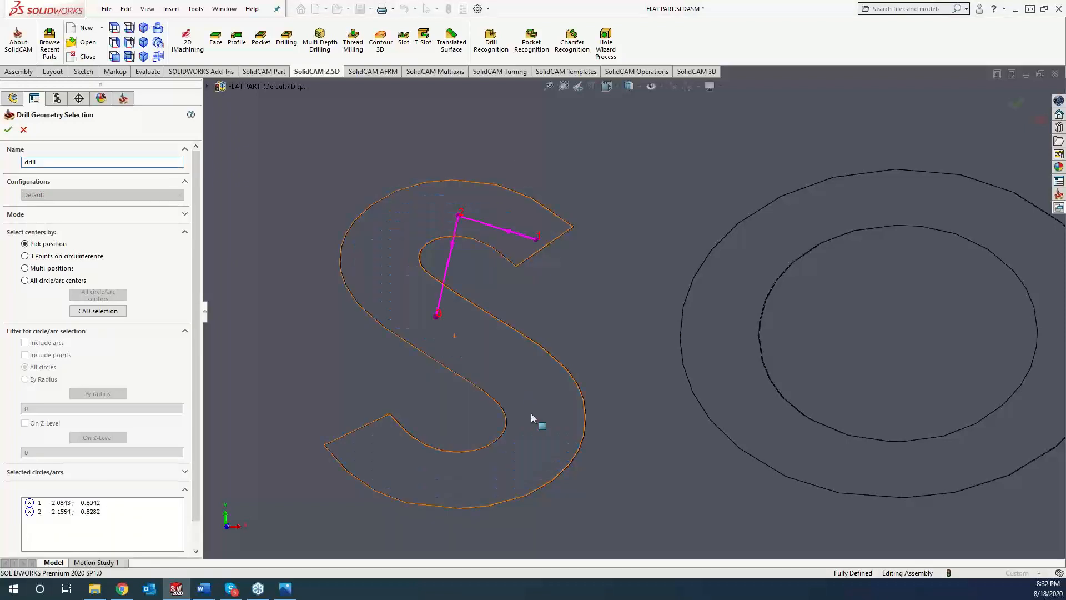
pyautogui.click(462, 479)
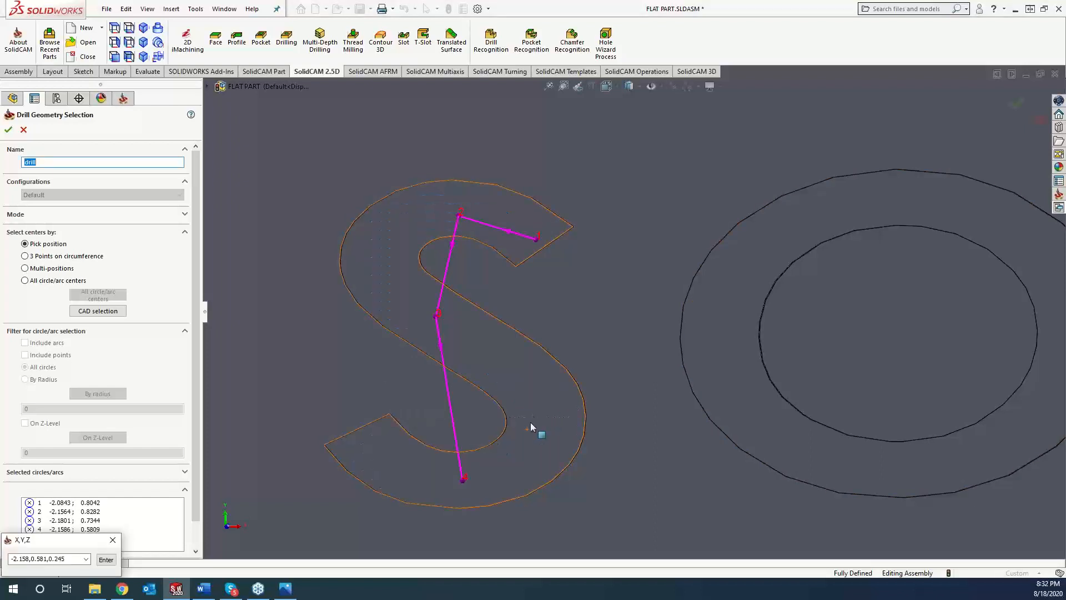
pyautogui.click(541, 424)
pyautogui.click(529, 411)
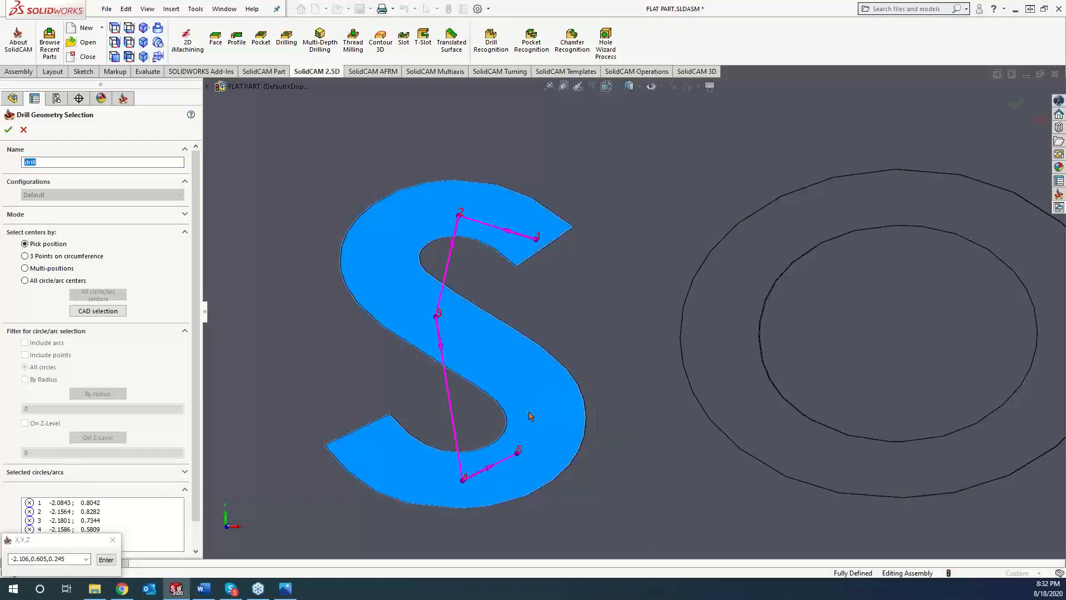
pyautogui.click(485, 345)
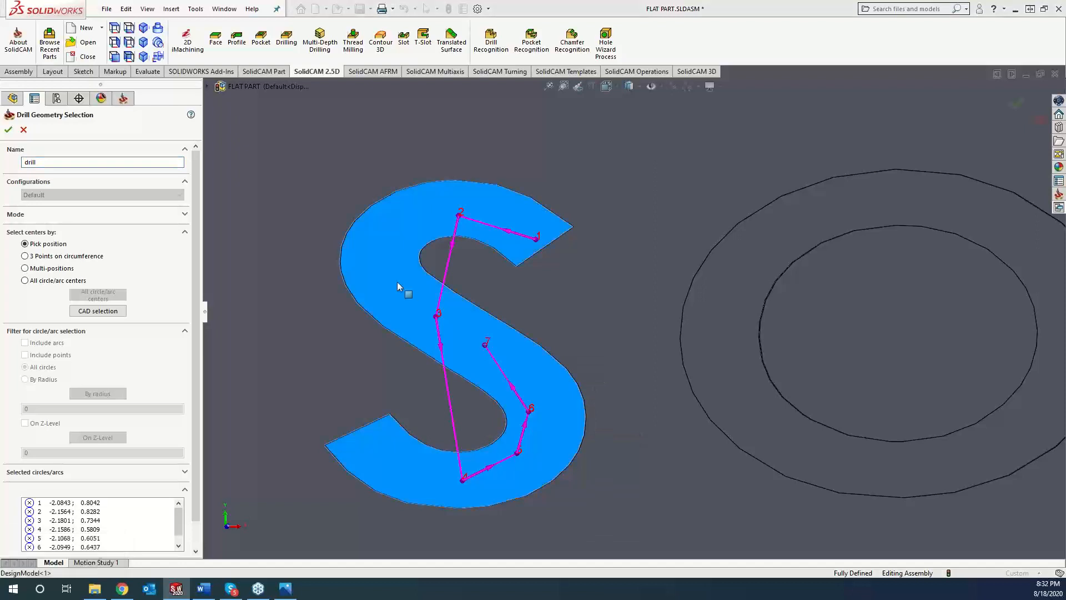
pyautogui.click(387, 266)
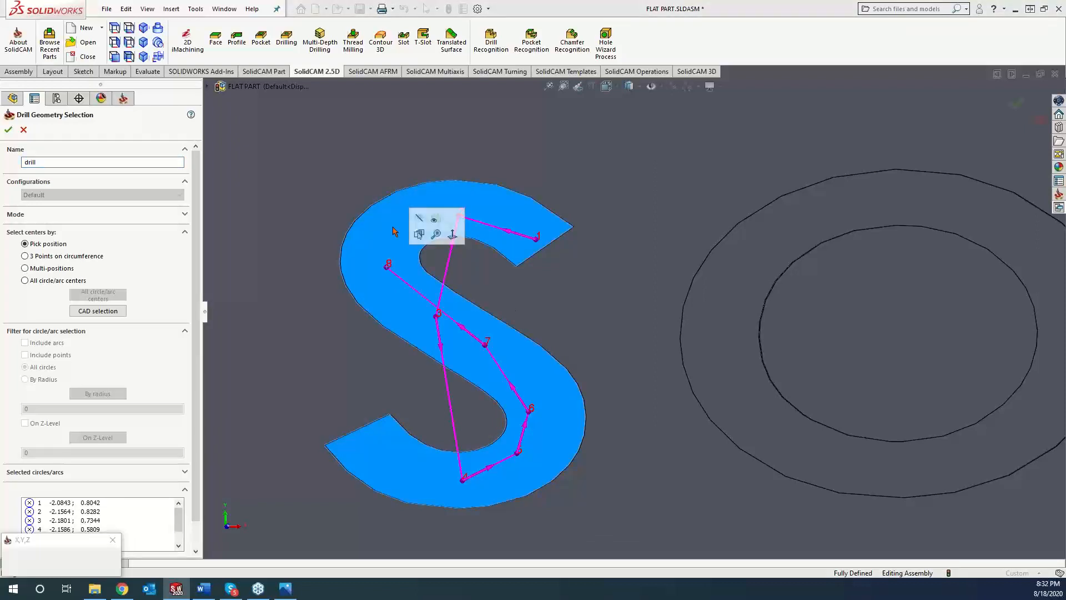
pyautogui.click(393, 226)
pyautogui.click(440, 478)
pyautogui.click(407, 471)
pyautogui.click(377, 453)
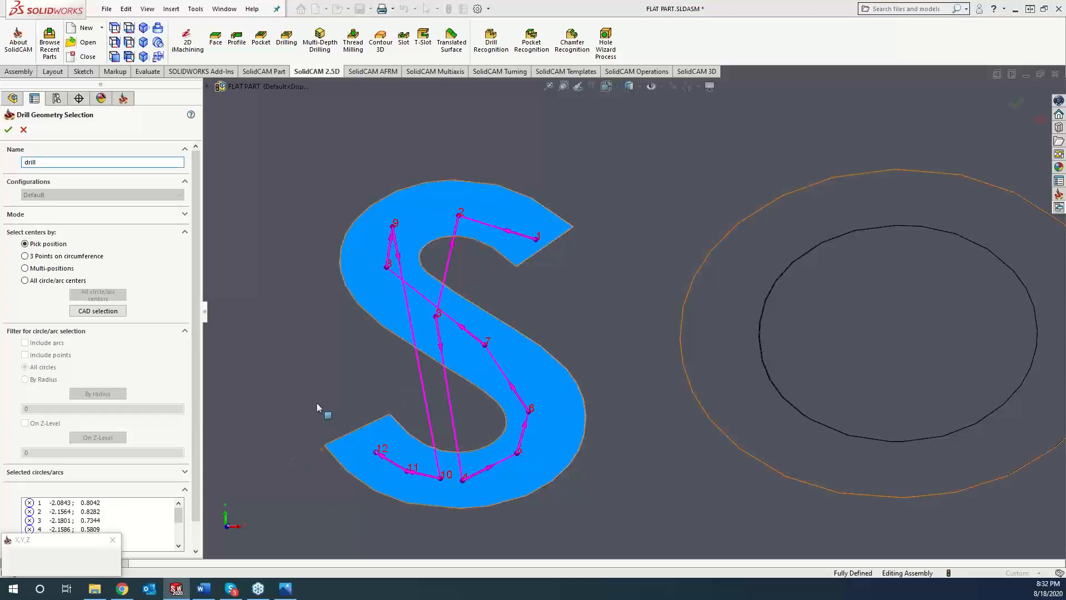
pyautogui.click(8, 131)
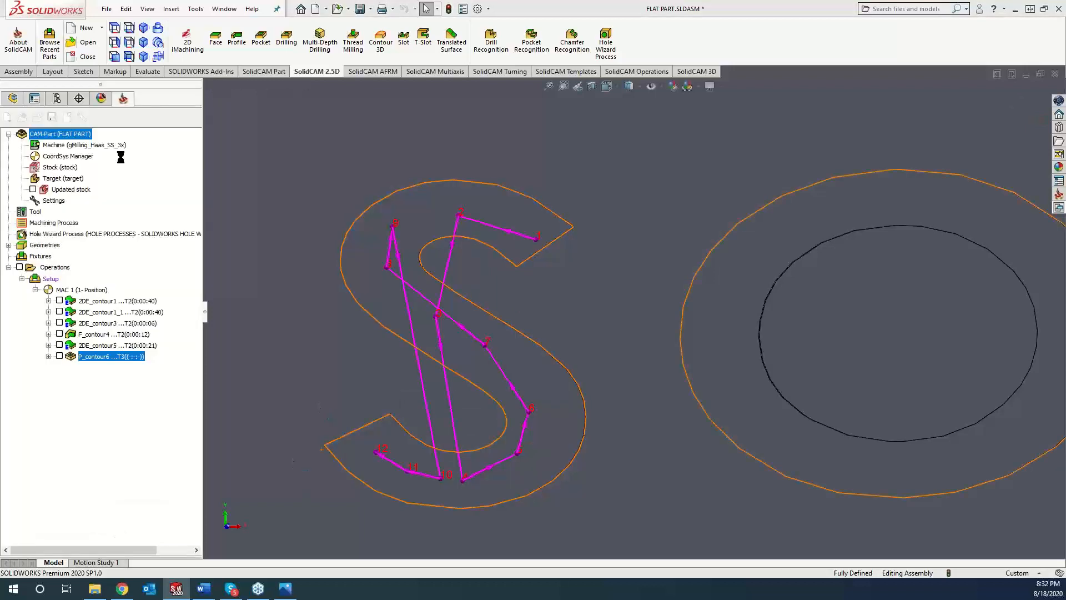
# Assign the existing tool 2 from the part's tool table to the D_drill operation.
pyautogui.click(139, 164)
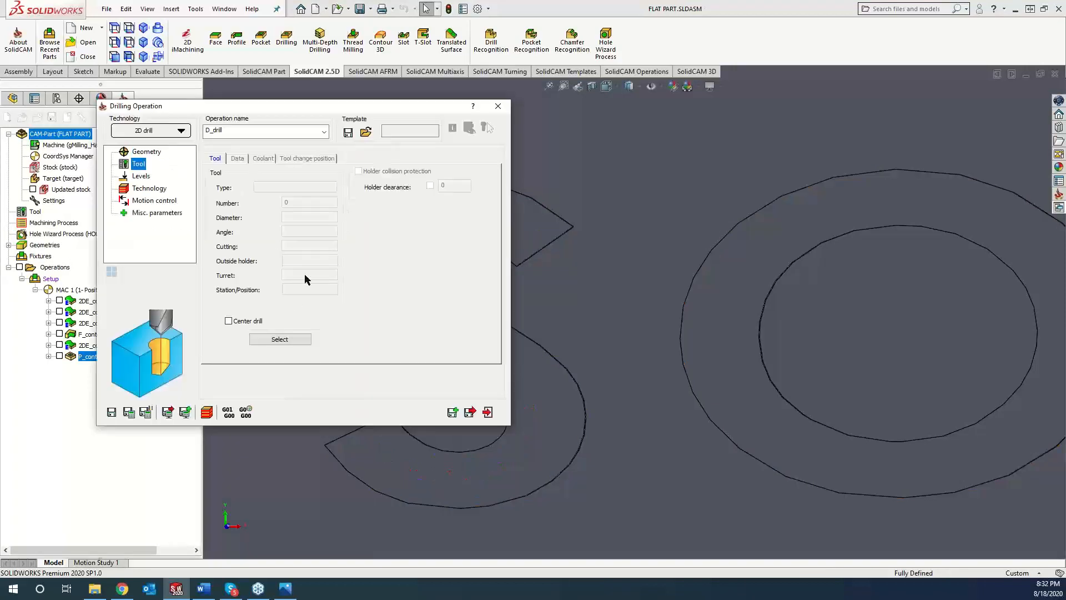
pyautogui.click(288, 341)
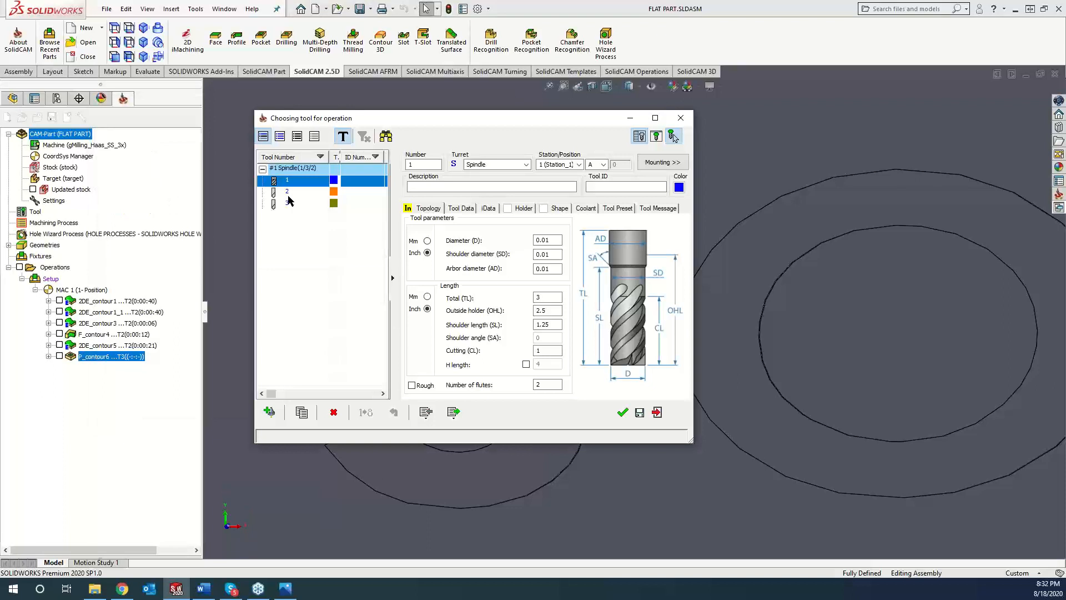
pyautogui.press('Down')
pyautogui.click(622, 412)
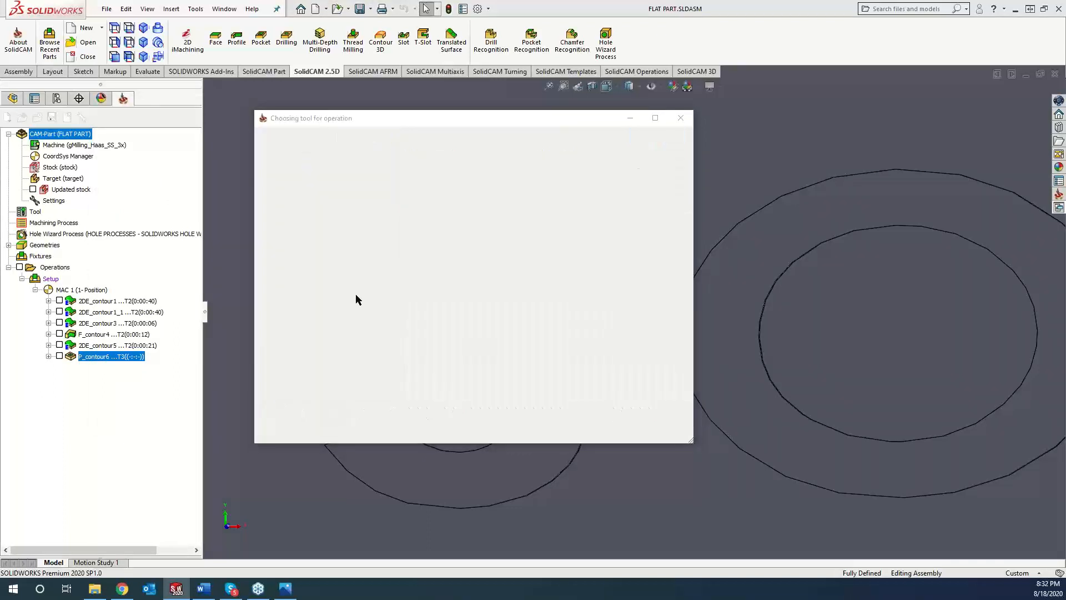
# Pick the recessed S face as D_drill's upper level at 0.245, set the drill depth to .005, and save and calculate.
pyautogui.click(141, 175)
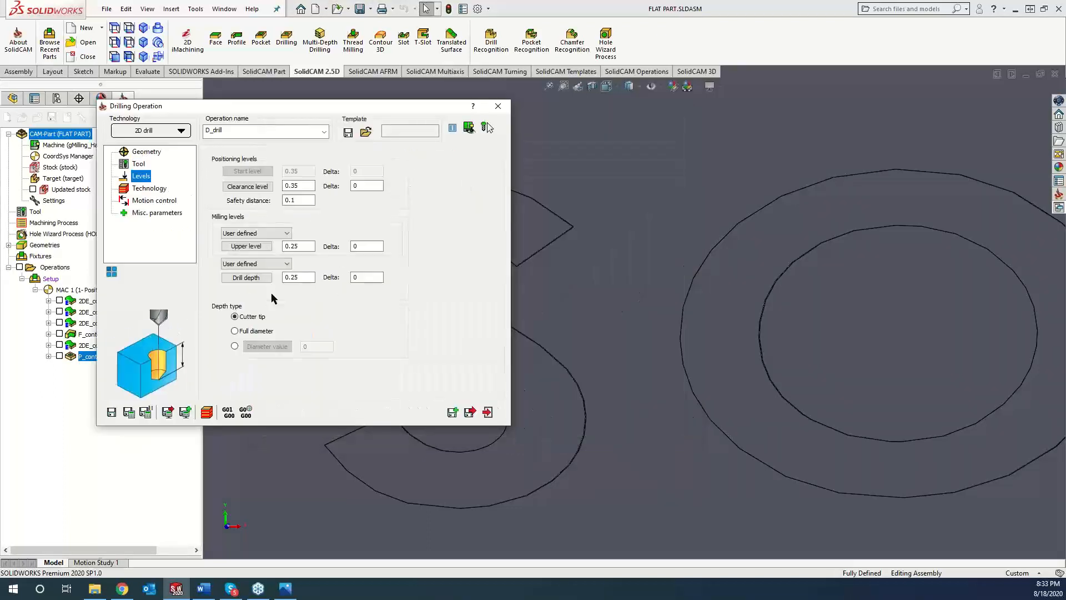
pyautogui.click(549, 465)
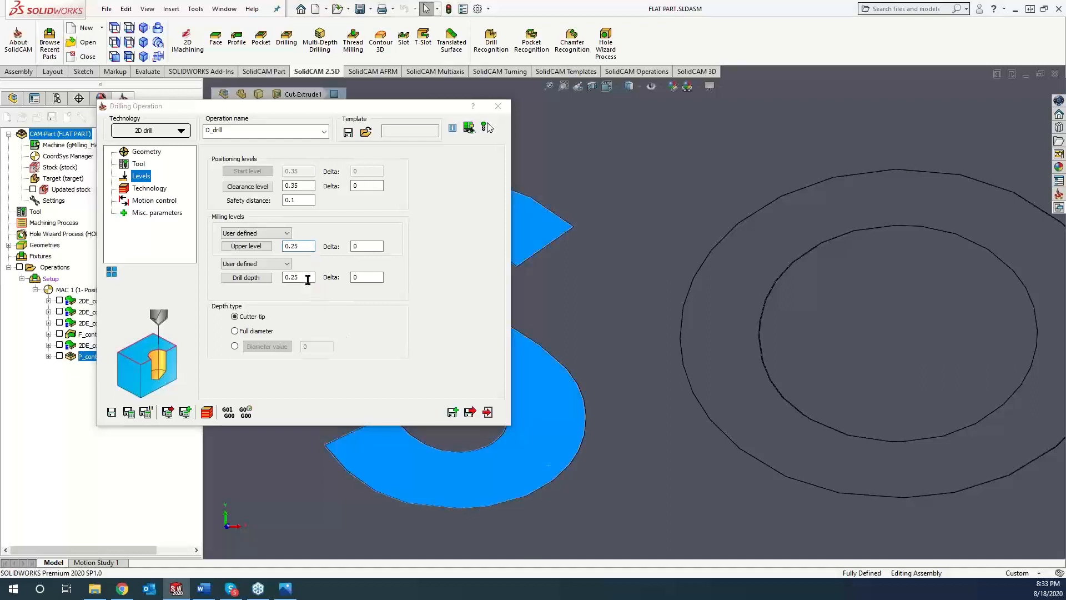
pyautogui.doubleClick(284, 277)
pyautogui.write('.0')
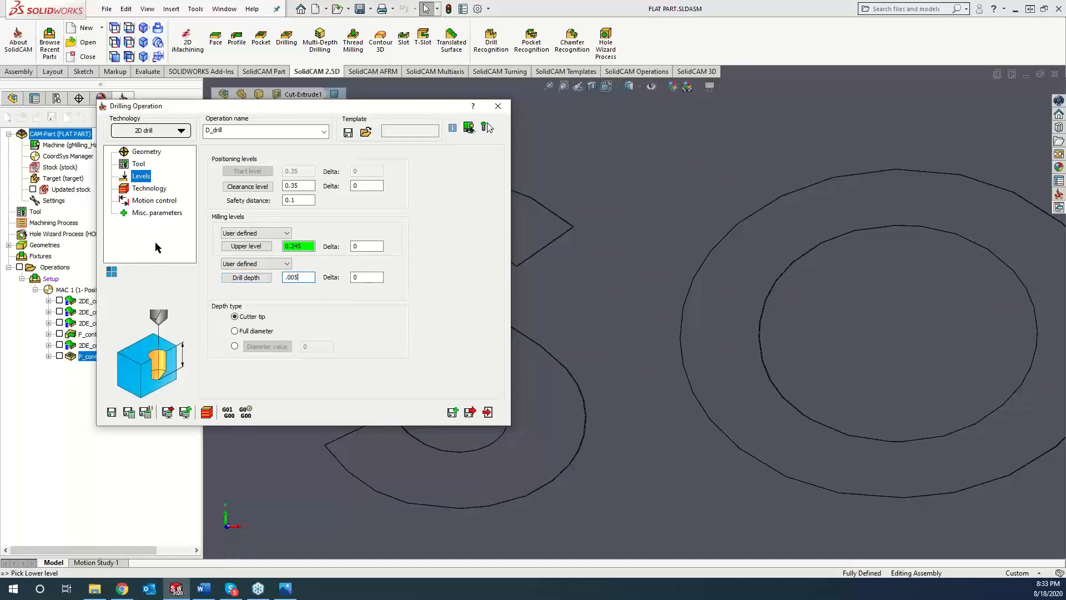
pyautogui.click(146, 189)
pyautogui.click(130, 412)
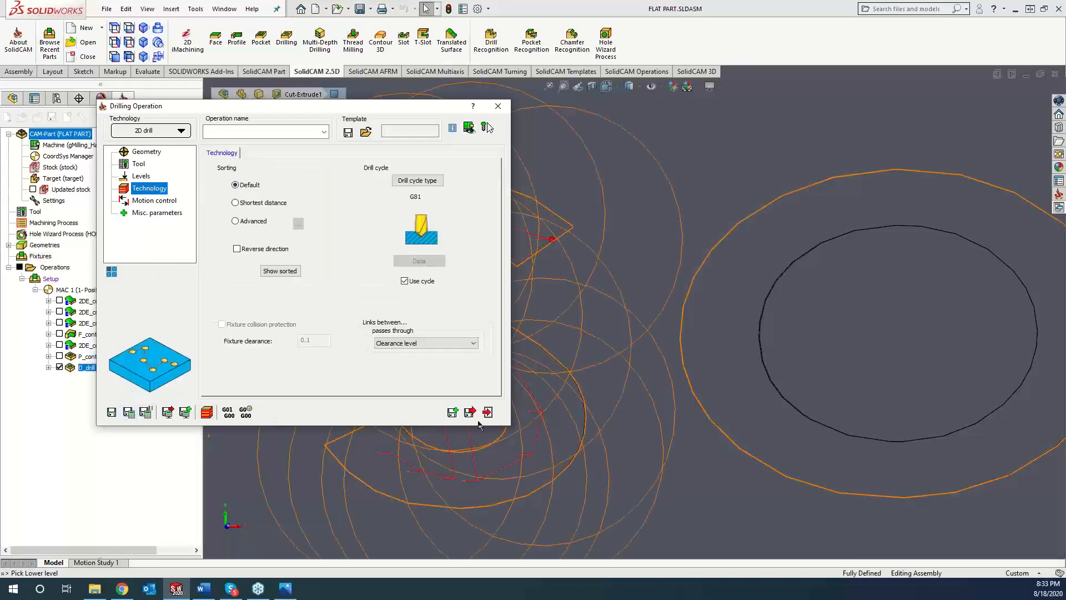
# Simulate the drilling operation in SolidVerify, examine the engraved text on the plate, and close the simulation.
pyautogui.click(486, 413)
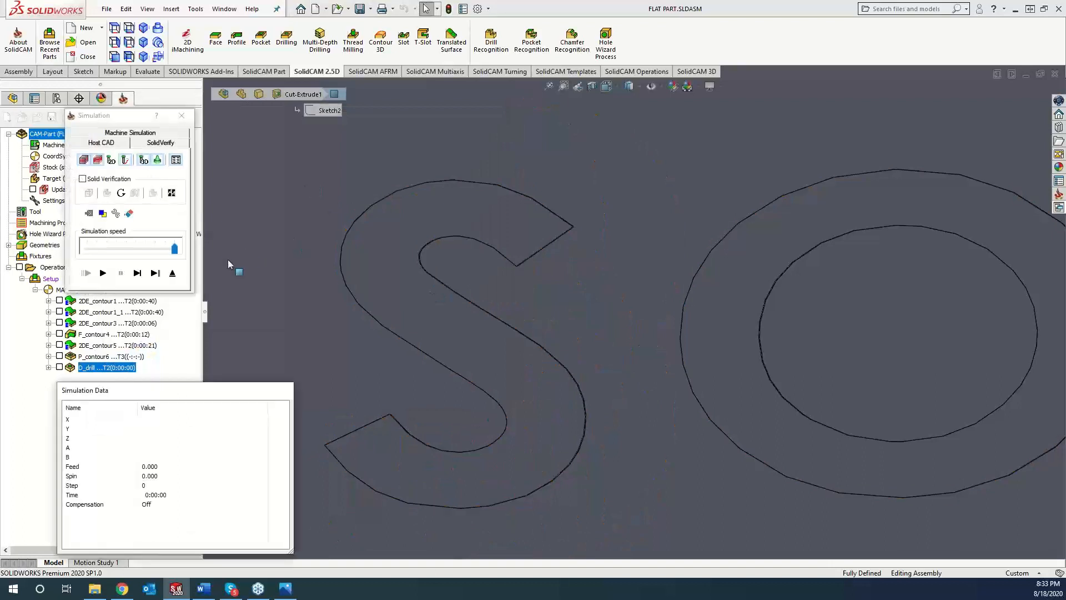
pyautogui.click(157, 144)
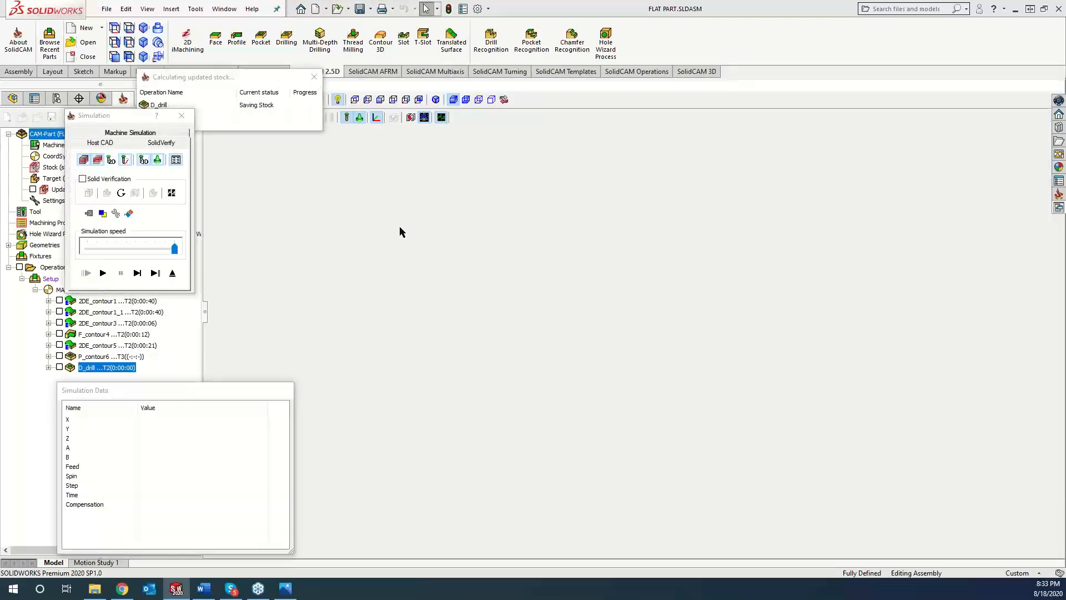
pyautogui.scroll(5, 399, 289)
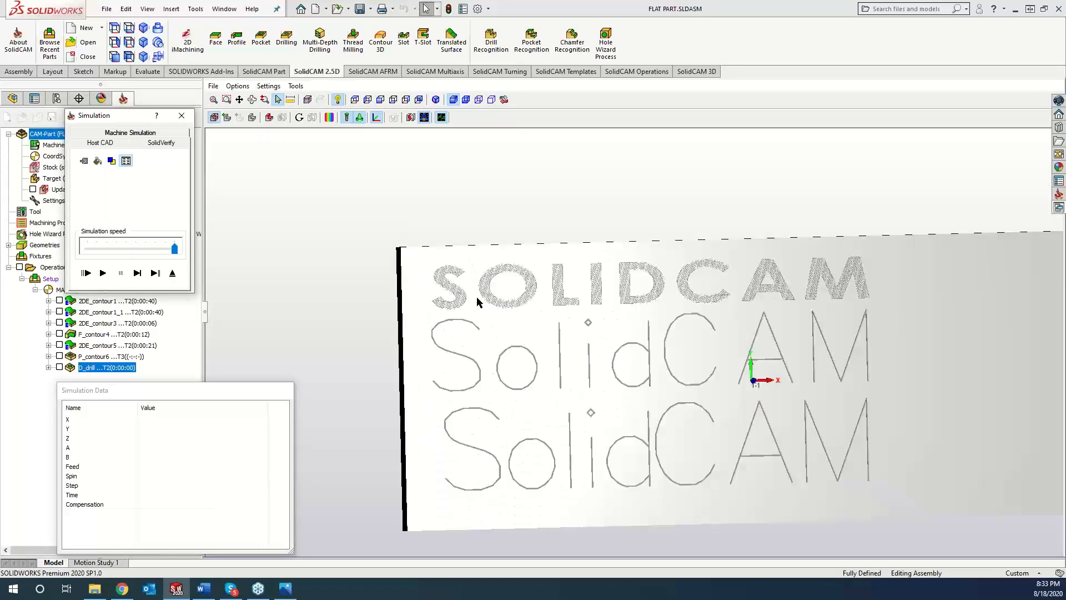
pyautogui.click(181, 115)
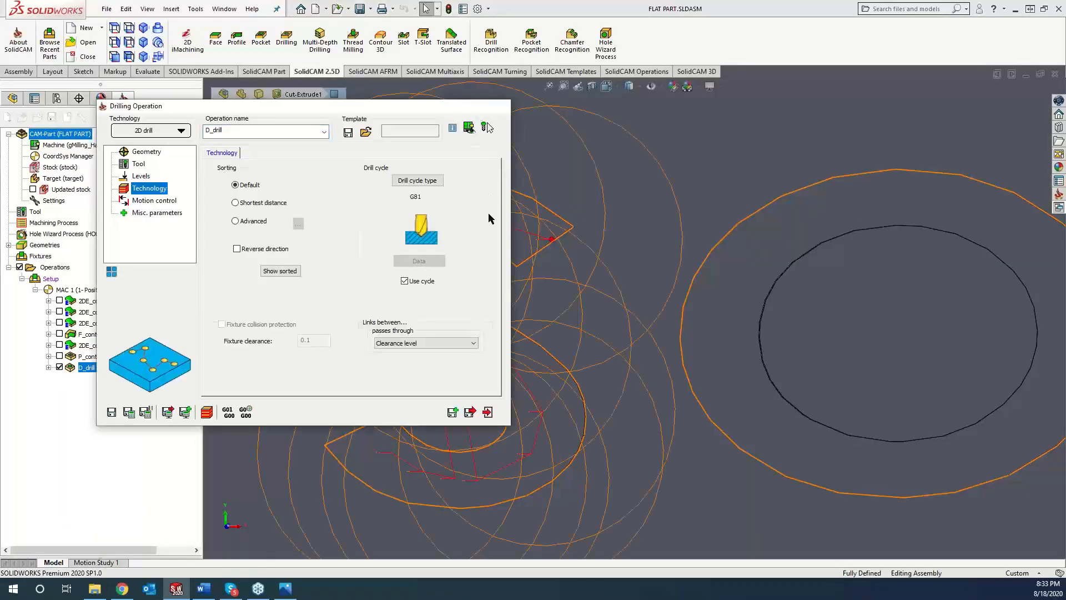
# Close the Drilling Operation dialog and launch the simulation of D_drill from the operations list.
pyautogui.click(498, 106)
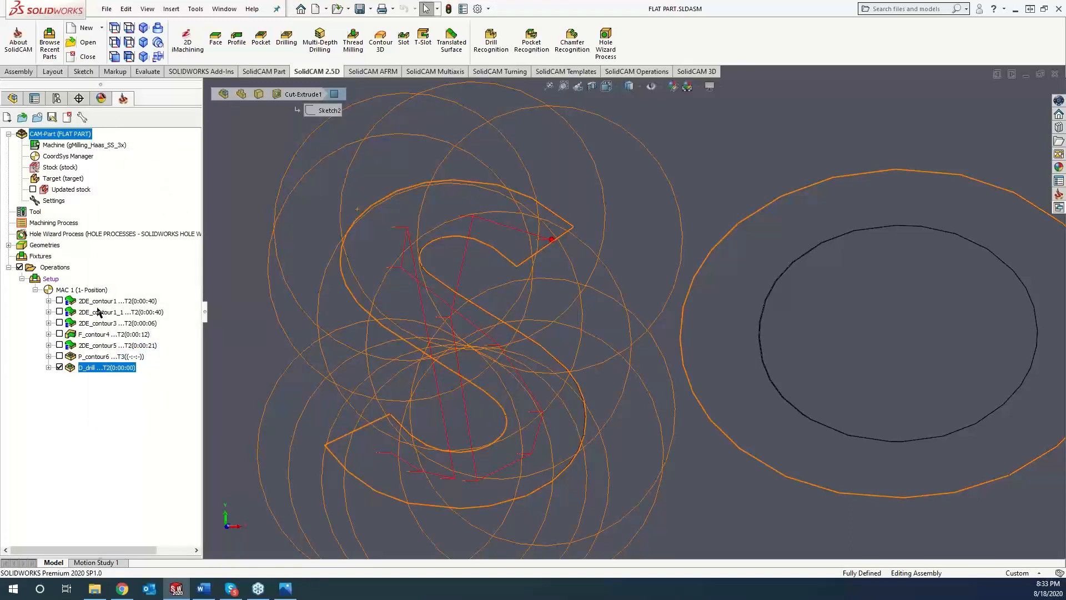
pyautogui.rightClick(87, 369)
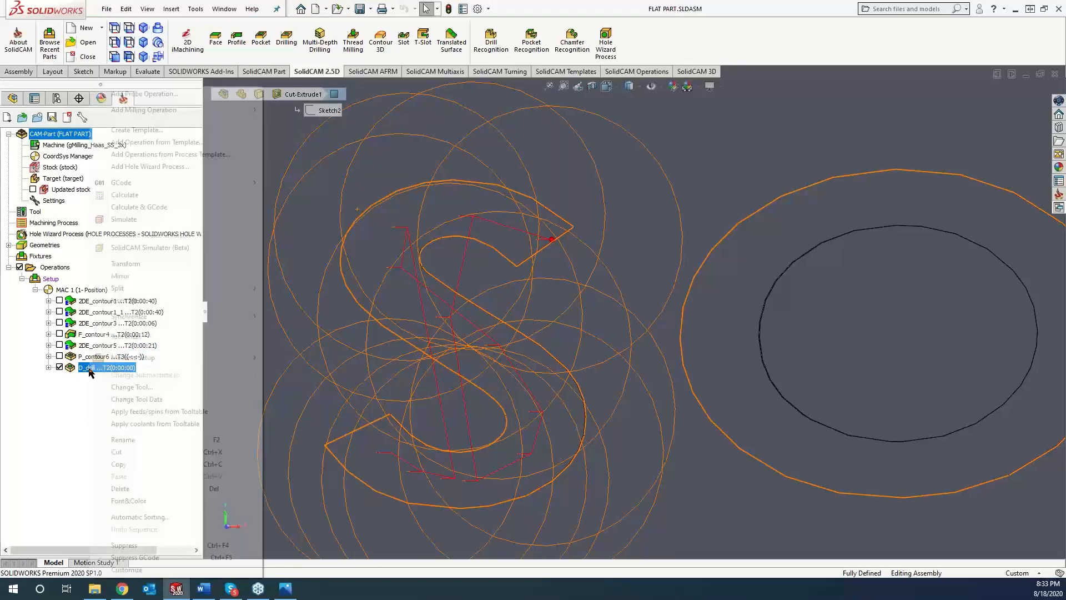
pyautogui.click(139, 222)
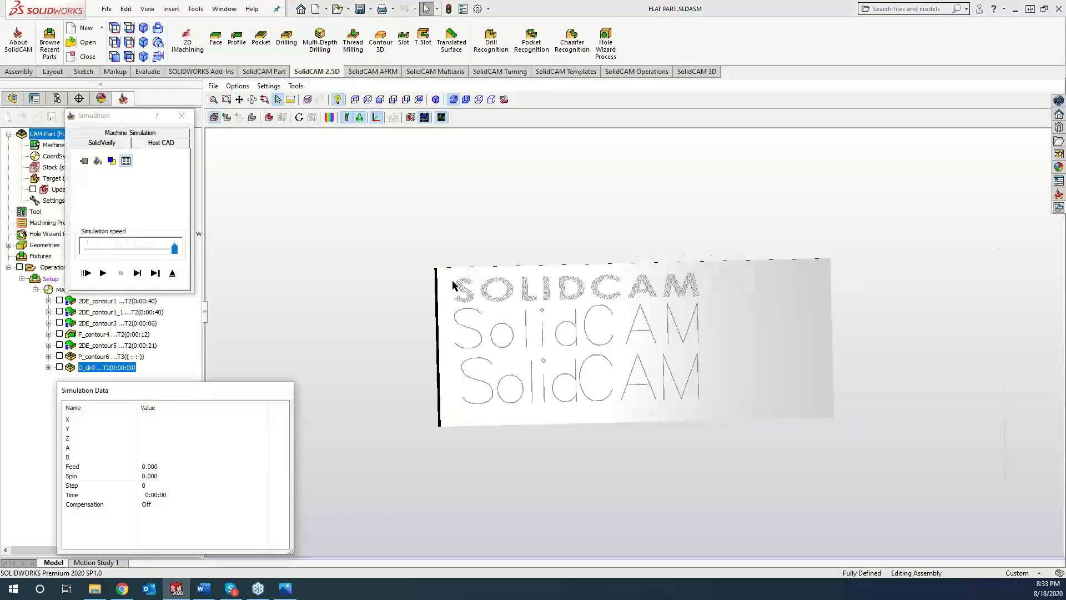
# Examine the engraved SOLIDCAM lettering up close in the simulated plate, and close the simulation.
pyautogui.scroll(-10, 472, 296)
pyautogui.scroll(-2, 442, 310)
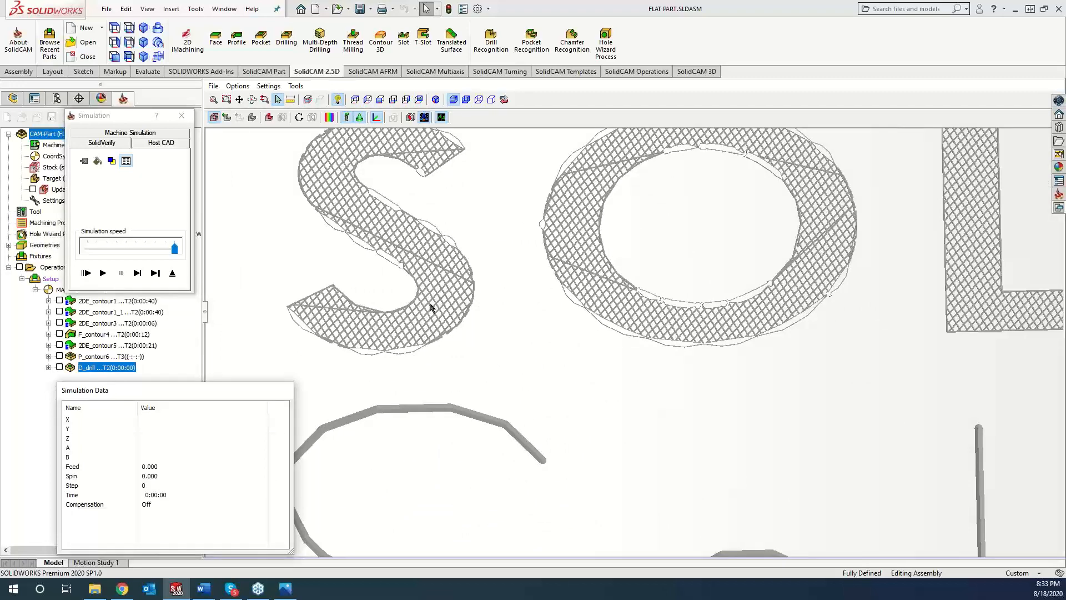
pyautogui.scroll(3, 431, 303)
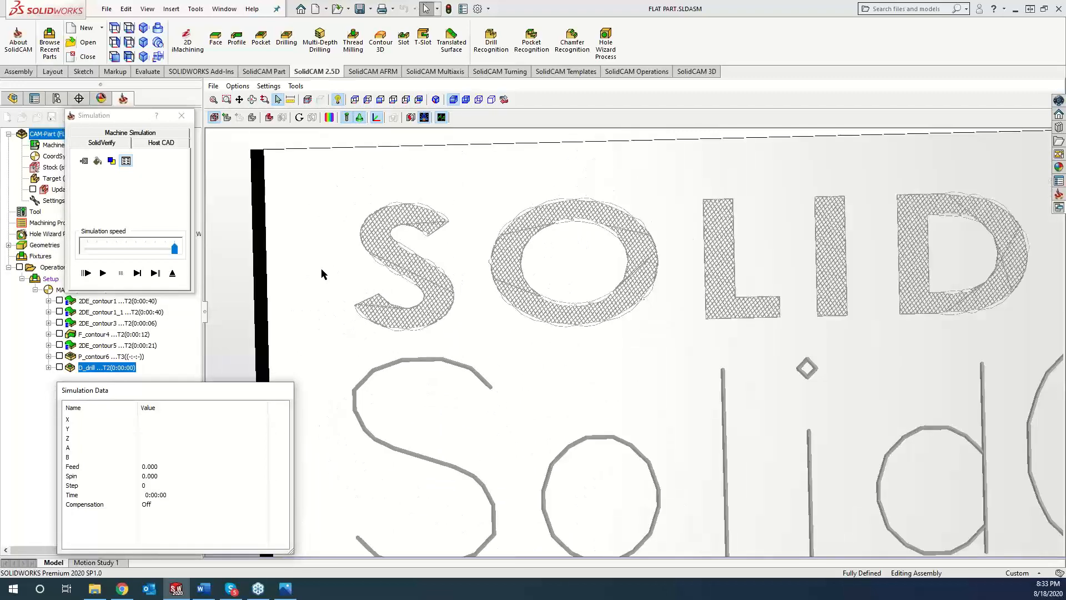
pyautogui.click(181, 116)
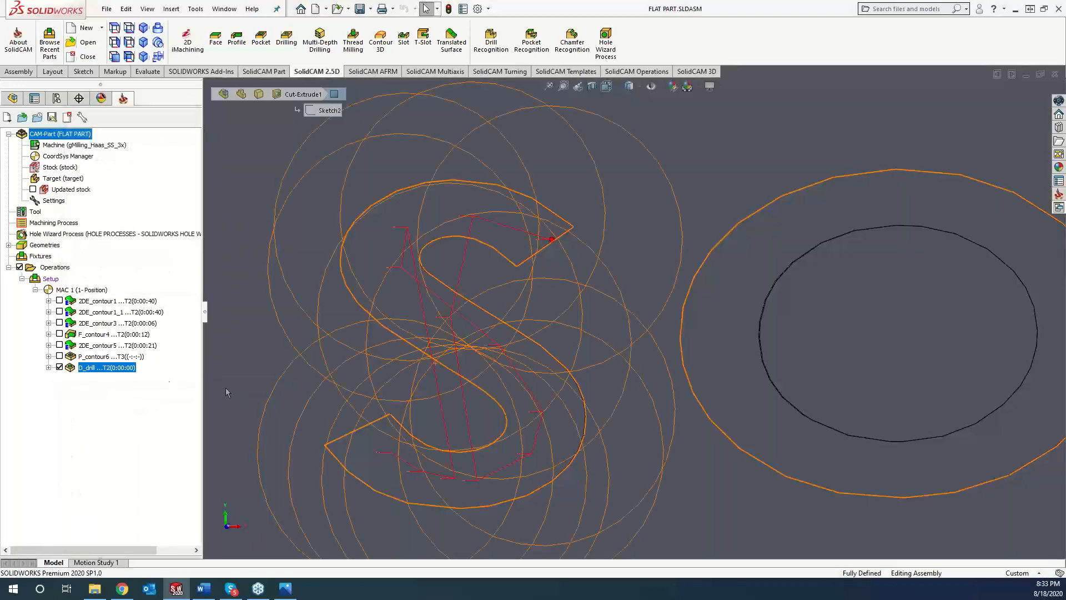
# Reorder the operations so that all contour operations, 2DE_contour1 through P_contour6, come after D_drill.
pyautogui.click(122, 302)
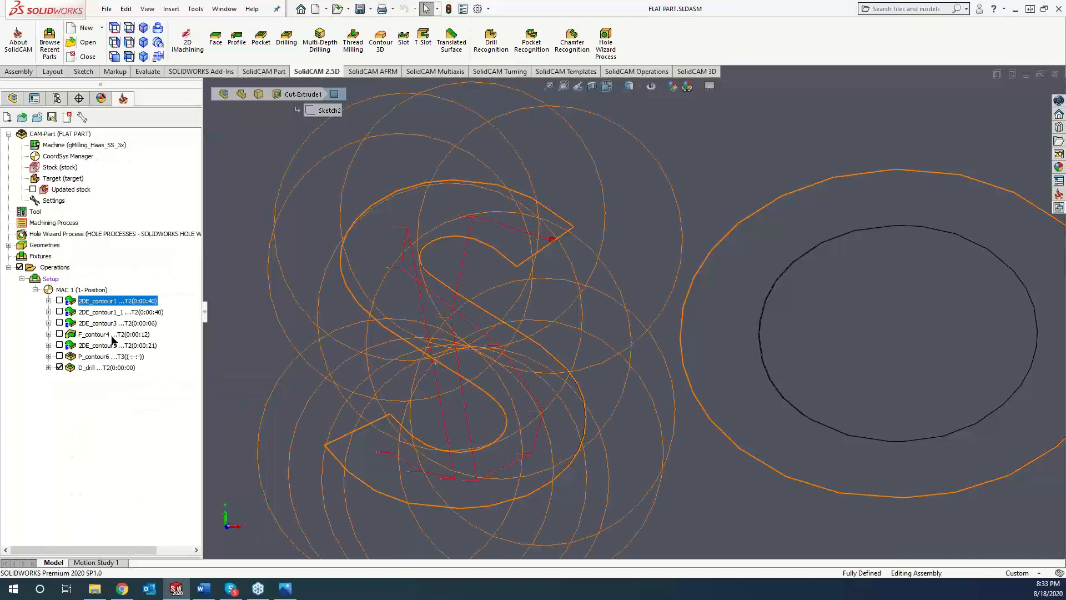
pyautogui.keyDown('shift'); pyautogui.click(111, 357); pyautogui.keyUp('shift')
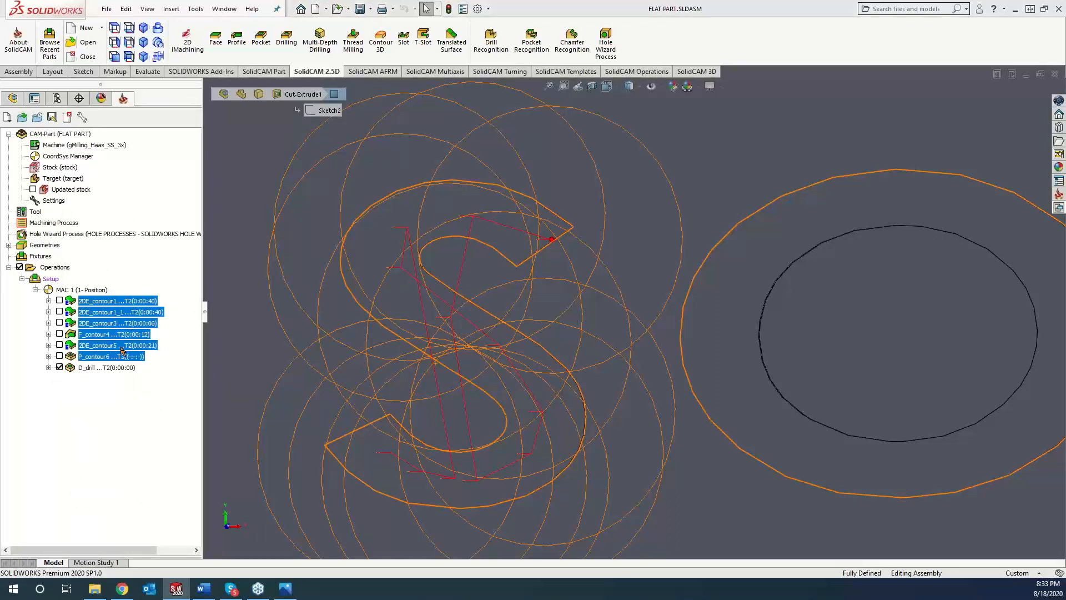
pyautogui.keyDown('shift'); pyautogui.click(119, 368); pyautogui.keyUp('shift')
pyautogui.moveTo(118, 368); pyautogui.dragTo(136, 342)
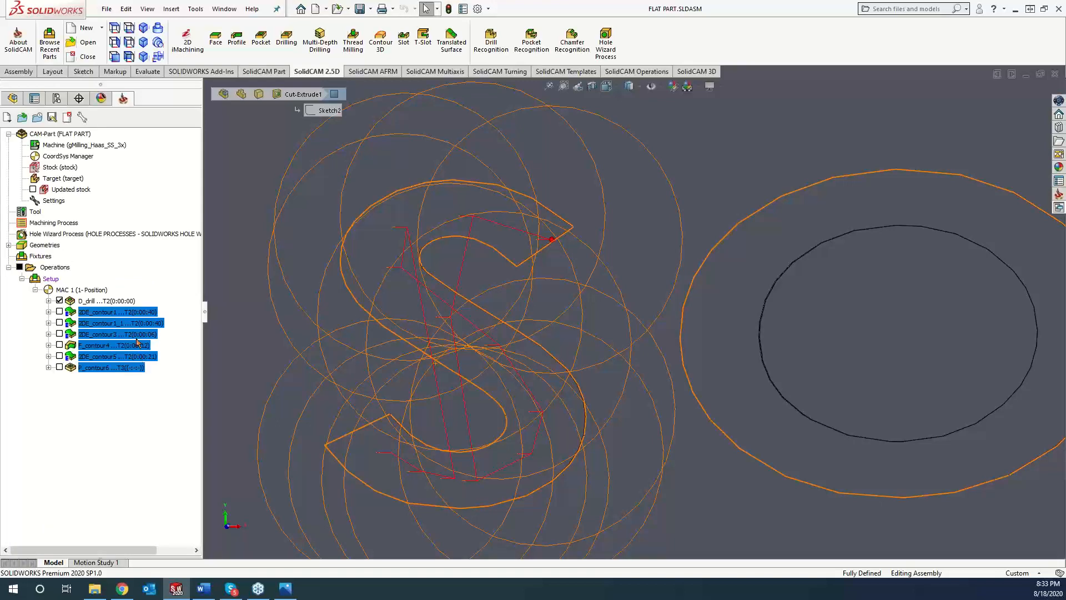
# Simulate D_drill on the blank plate, examine the drilled dots of the S, and close the simulation.
pyautogui.click(109, 301)
pyautogui.rightClick(110, 303)
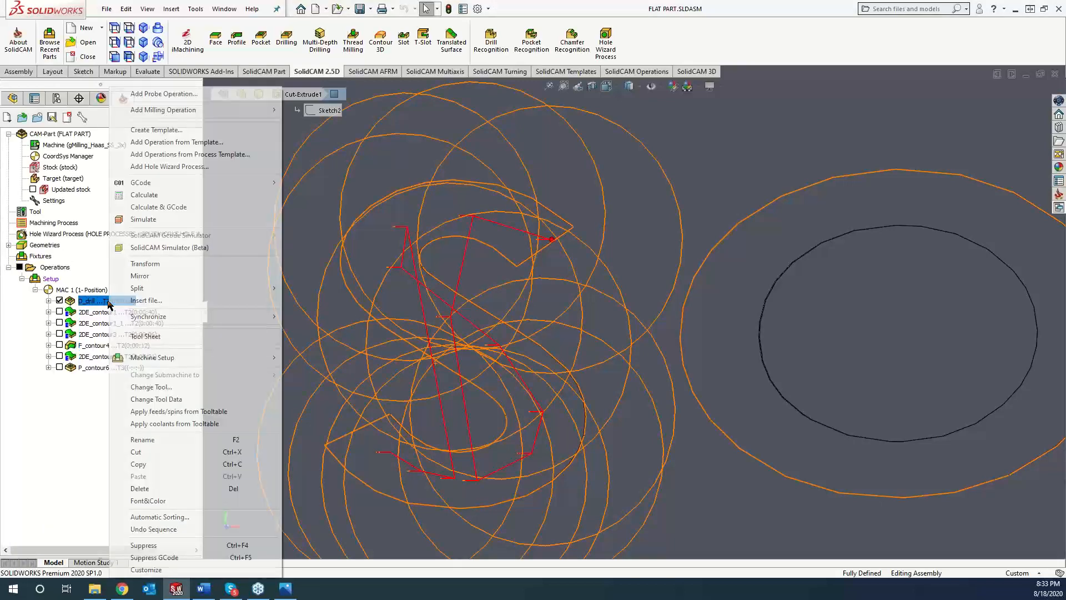
pyautogui.click(146, 220)
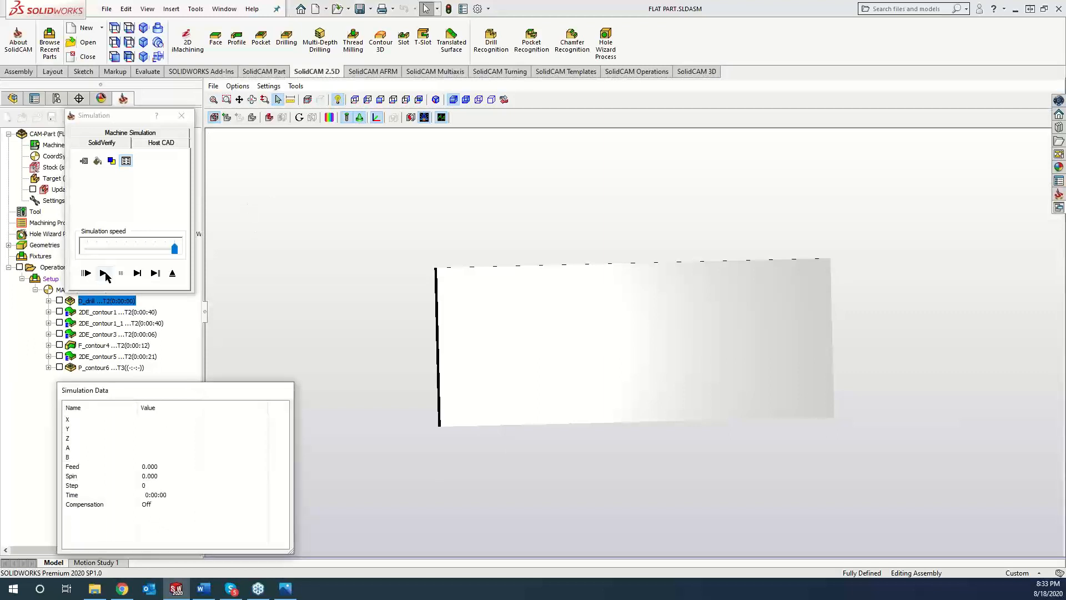
pyautogui.click(104, 274)
pyautogui.scroll(5, 468, 301)
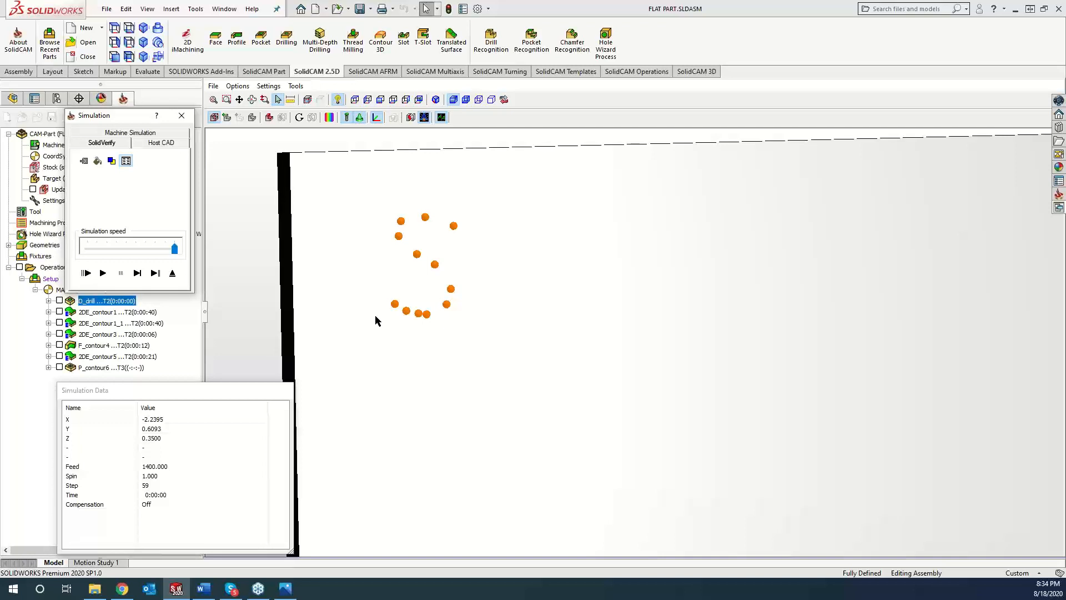
pyautogui.click(182, 116)
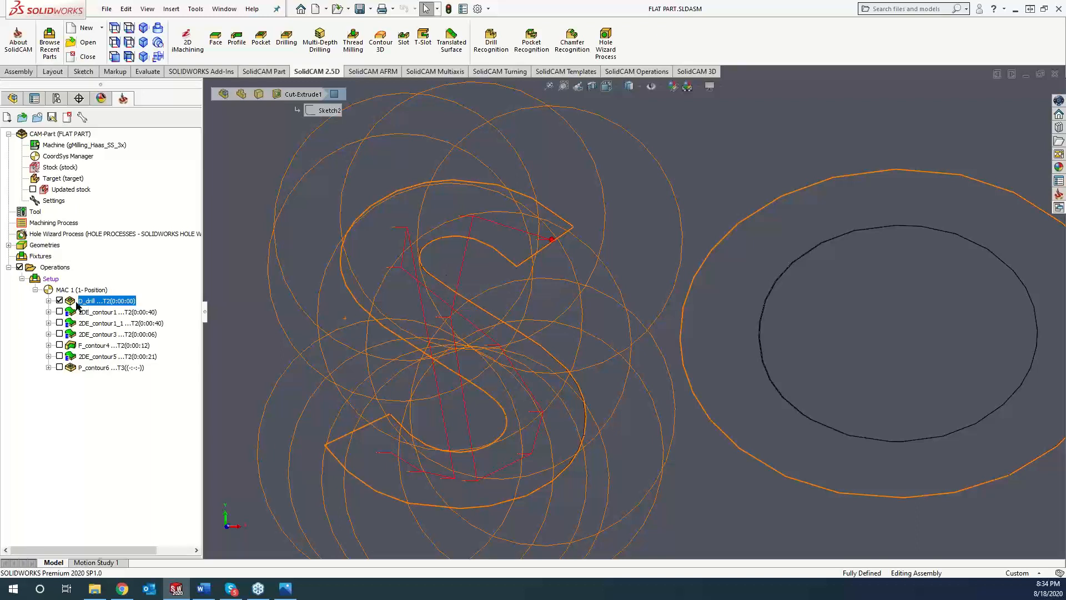
# Hide the D_drill toolpath and start a new pocket operation with the recessed face of the letter S as geometry.
pyautogui.click(59, 300)
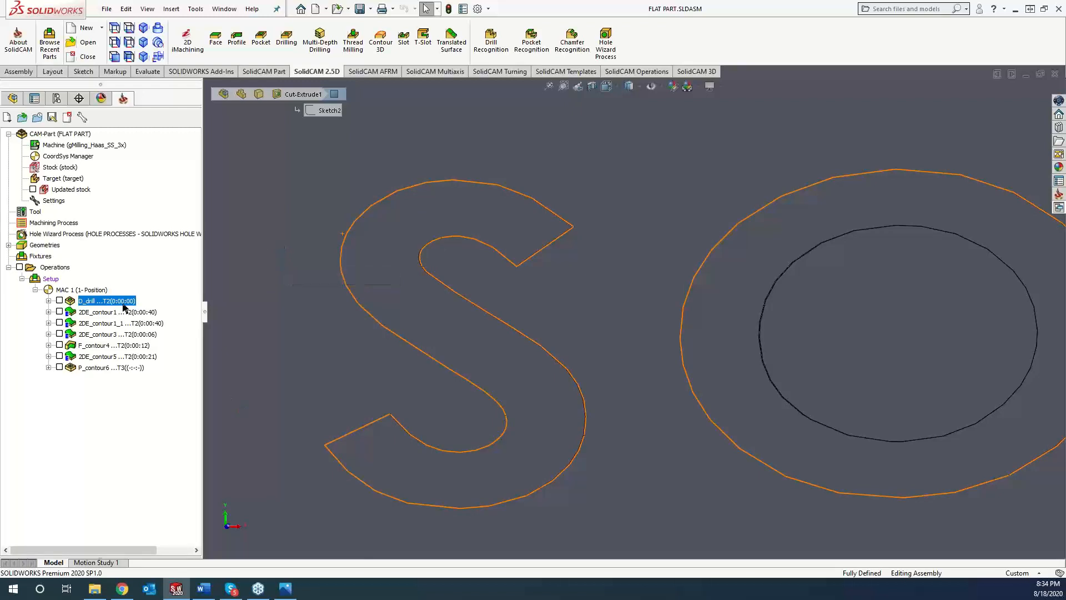
pyautogui.click(261, 40)
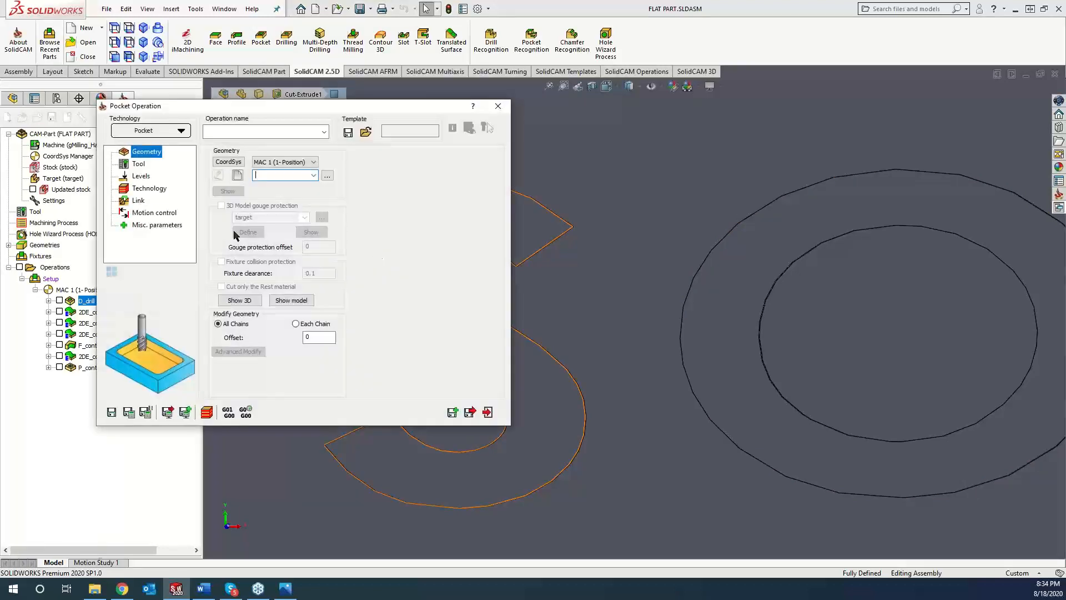
pyautogui.click(238, 175)
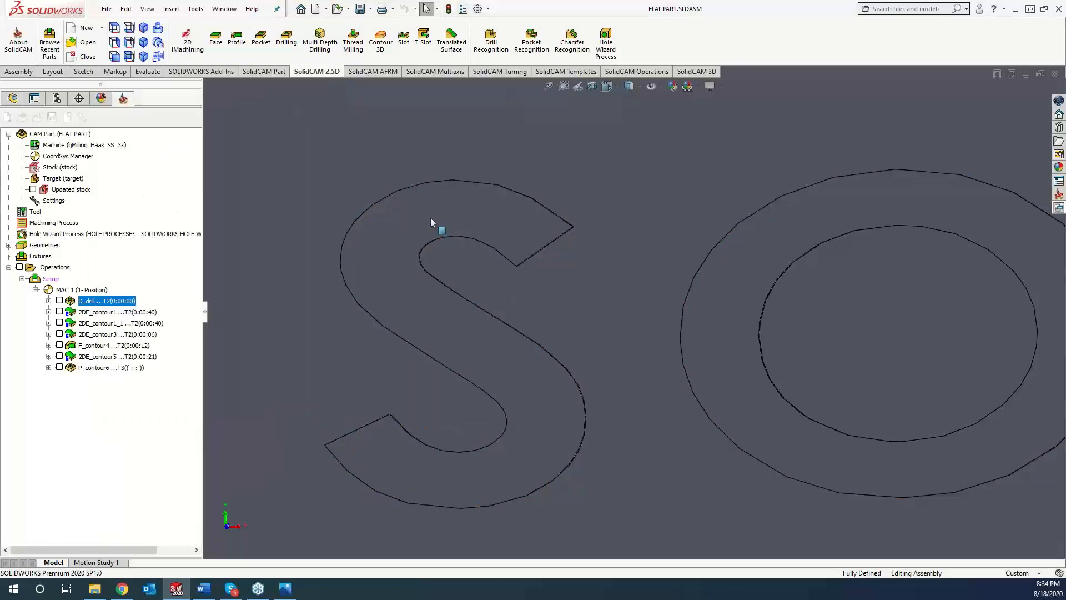
pyautogui.click(409, 221)
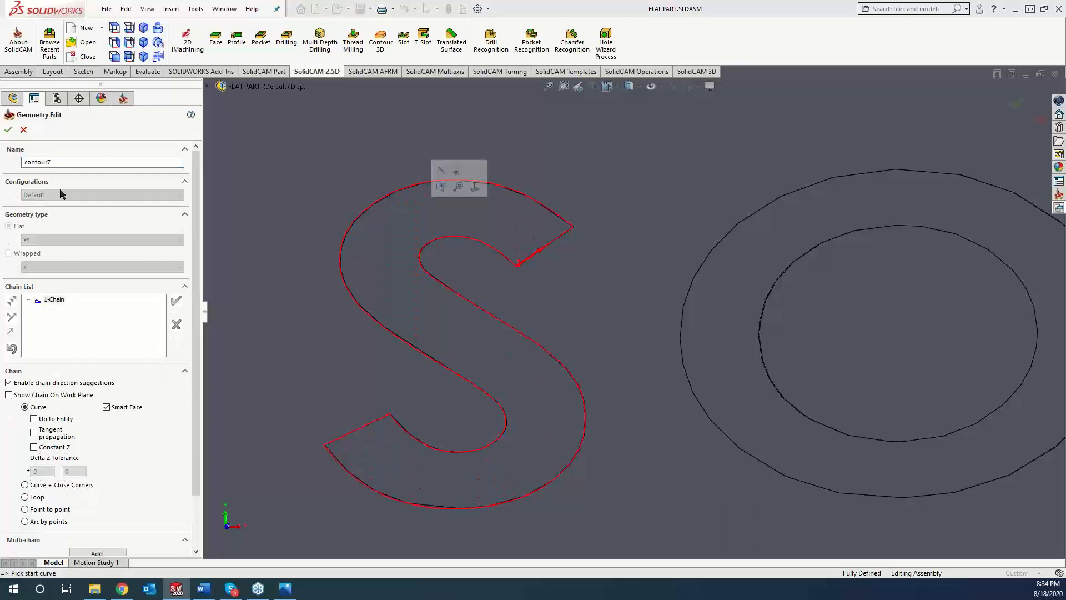
pyautogui.click(9, 130)
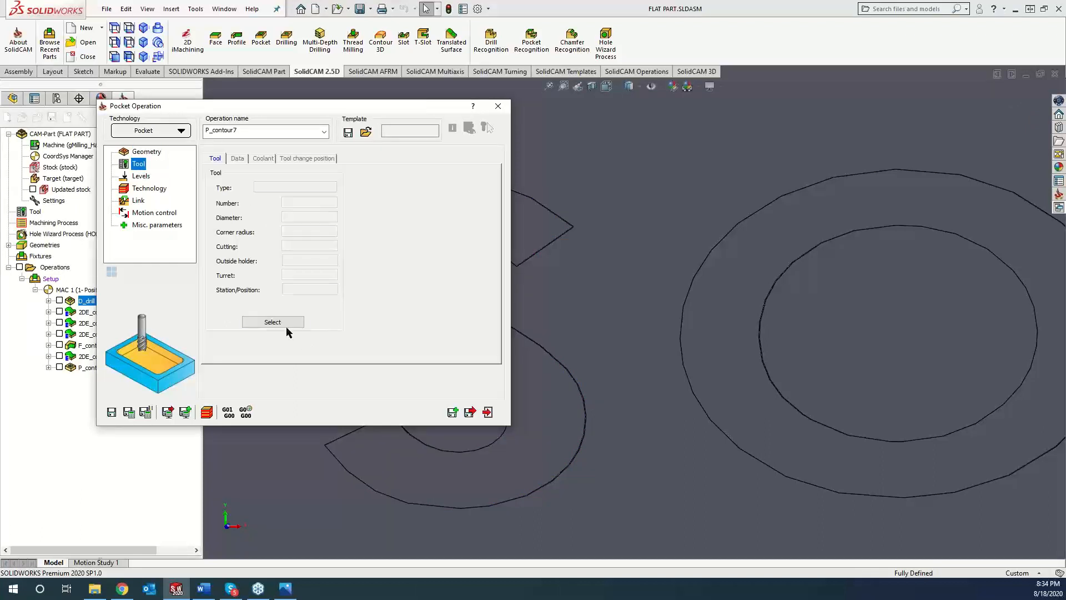
# Add a new end mill with a diameter of .01 inch and assign it to the pocket operation.
pyautogui.click(273, 322)
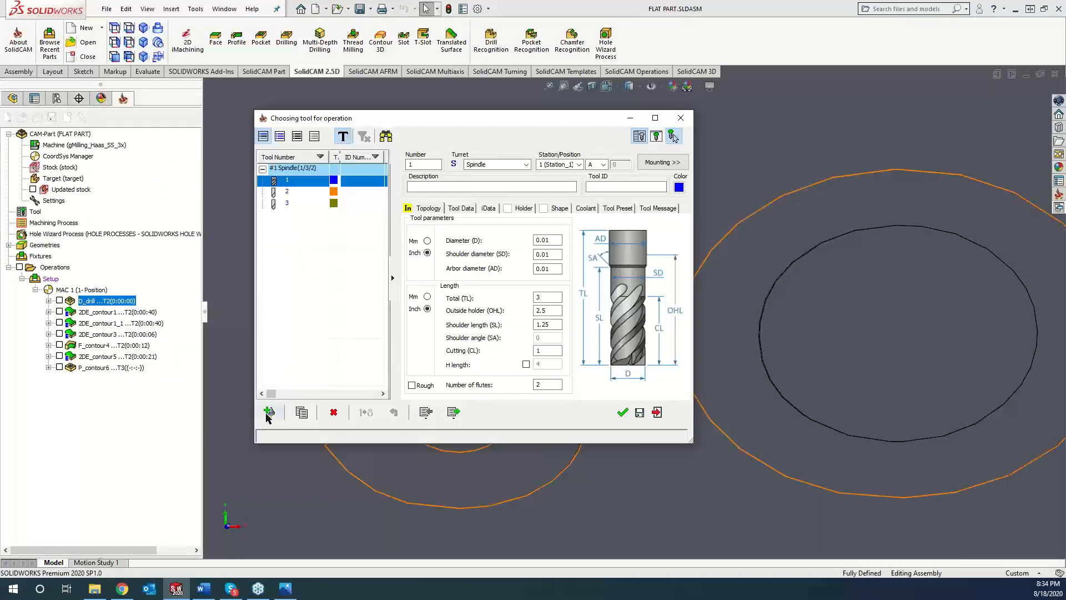
pyautogui.click(269, 414)
pyautogui.click(420, 197)
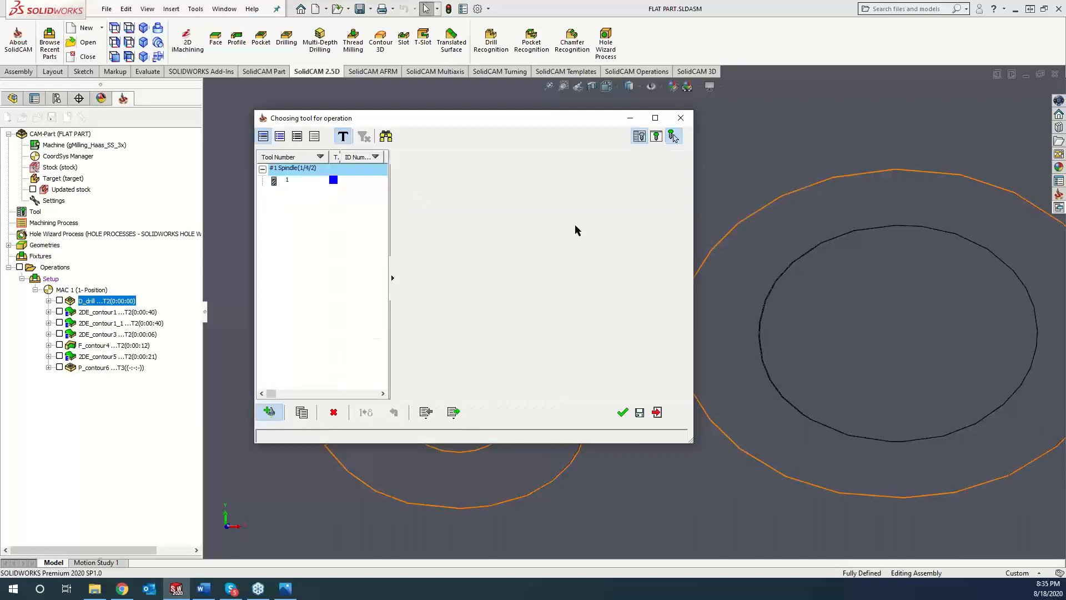
pyautogui.click(555, 239)
pyautogui.write('.01')
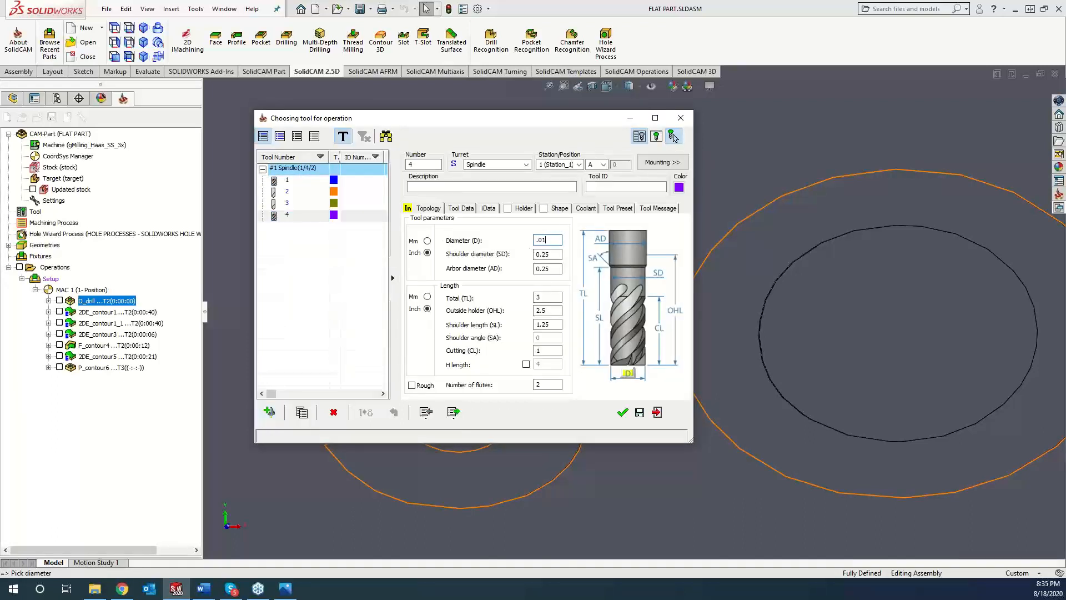
pyautogui.click(622, 412)
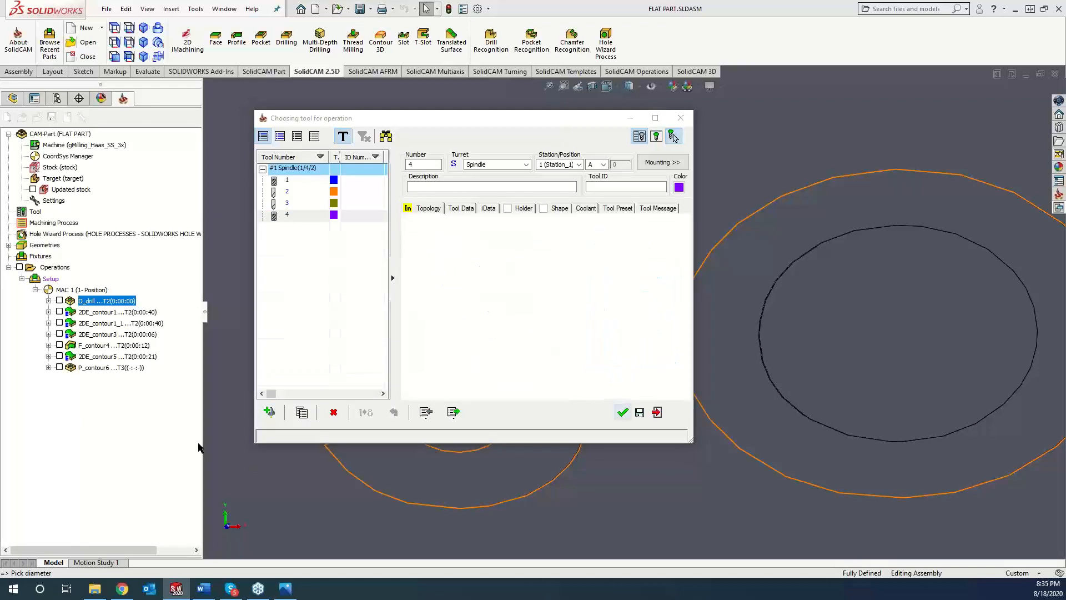
# Pick the recessed S face as the pocket's upper level at 0.245 and set the pocket depth to 0.005.
pyautogui.click(139, 176)
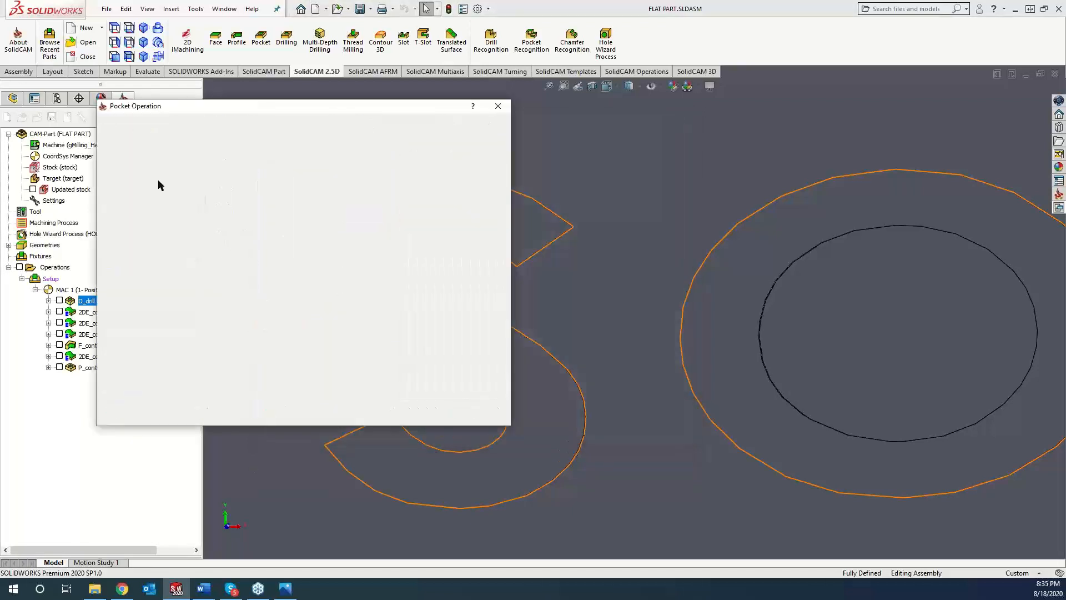
pyautogui.click(246, 274)
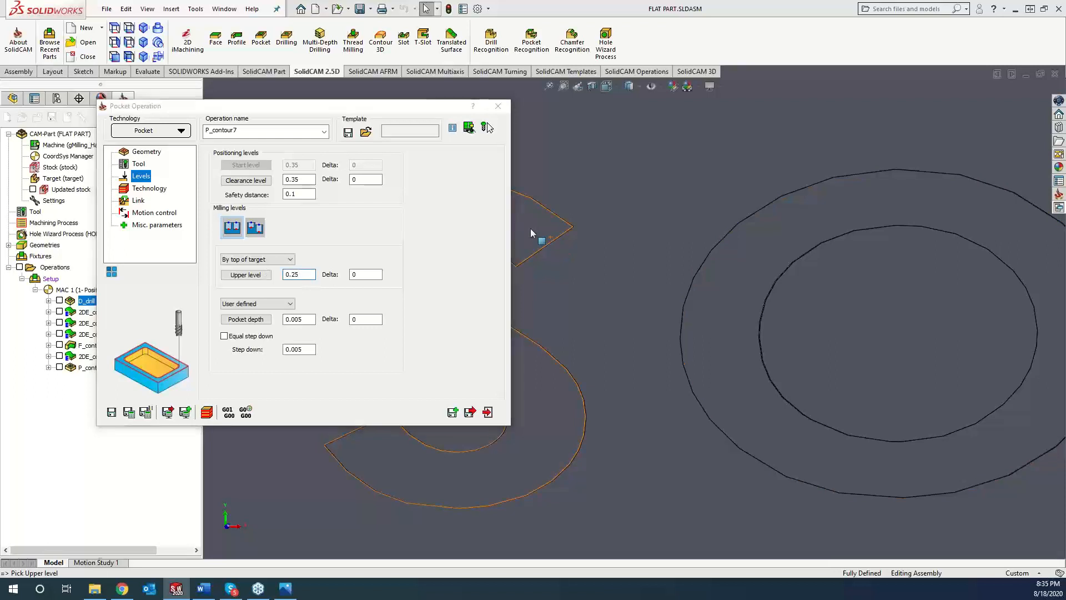
pyautogui.click(530, 228)
pyautogui.click(306, 320)
pyautogui.press('BackSpace')
pyautogui.press('BackSpace')
pyautogui.press('BackSpace')
pyautogui.press('BackSpace')
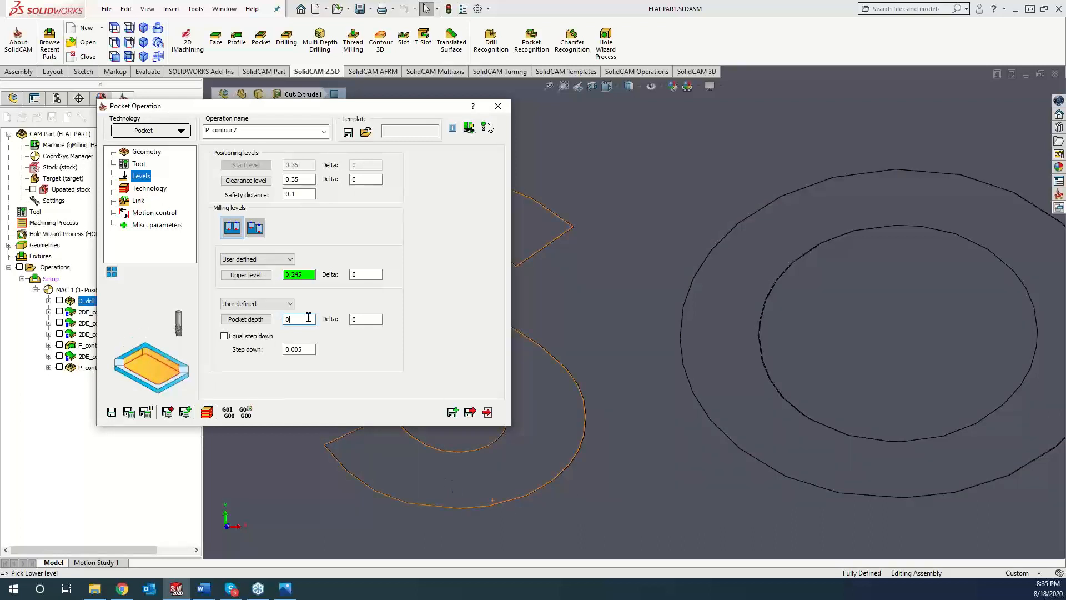
pyautogui.write('.005')
# Set the pocket technology to Plunging pattern, and save and calculate P_contour7.
pyautogui.click(150, 189)
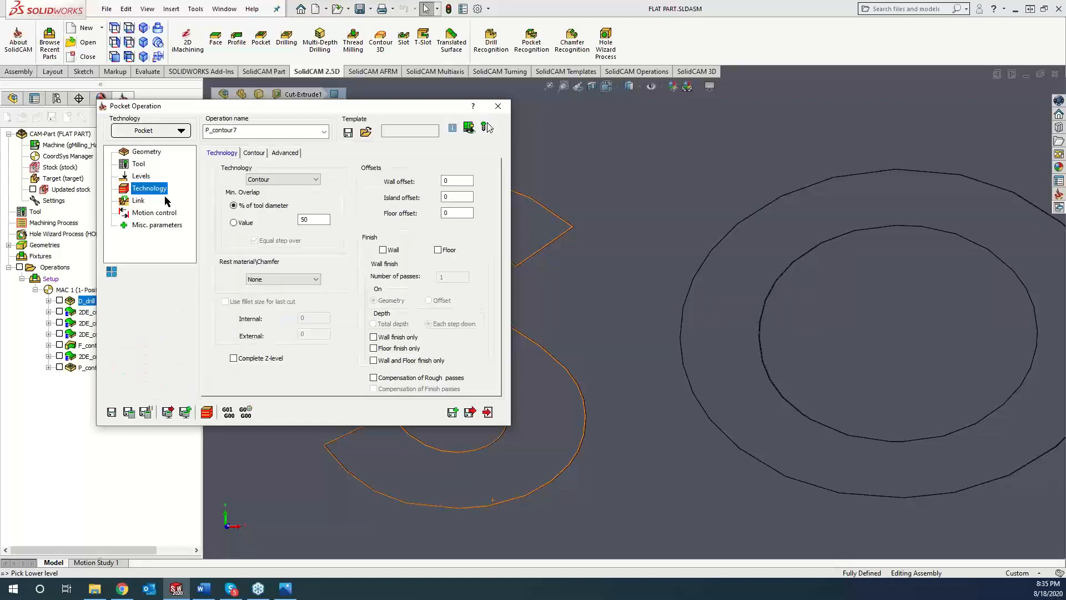
pyautogui.click(306, 180)
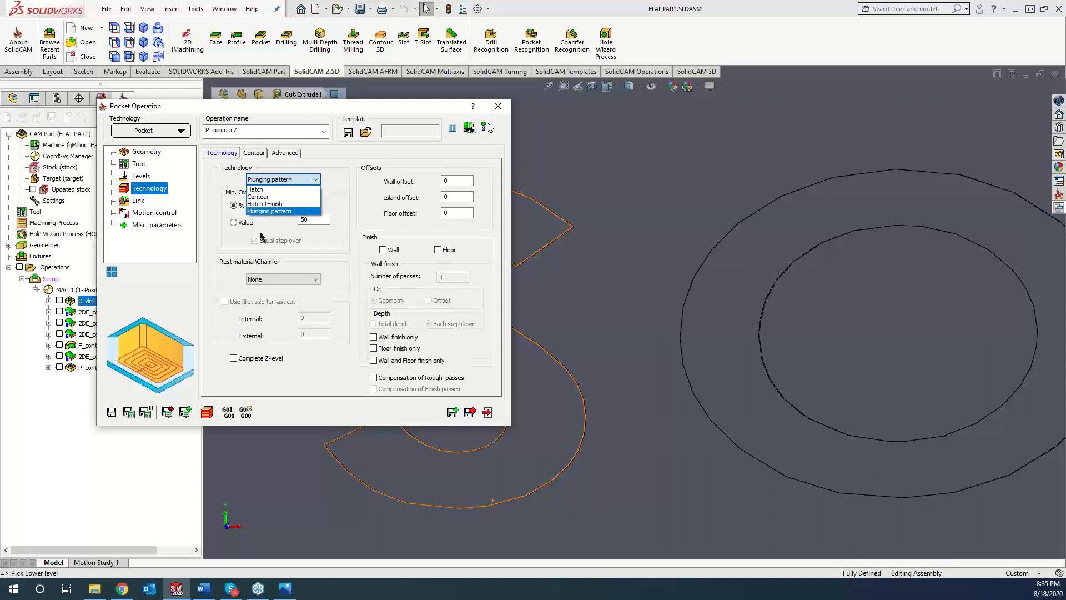
pyautogui.click(270, 211)
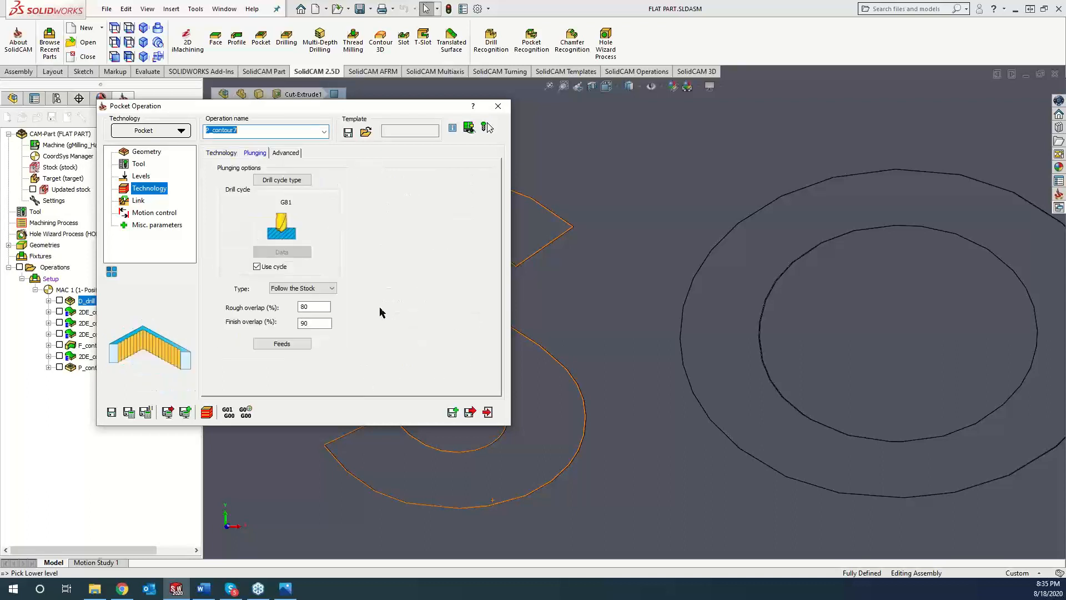
pyautogui.click(129, 411)
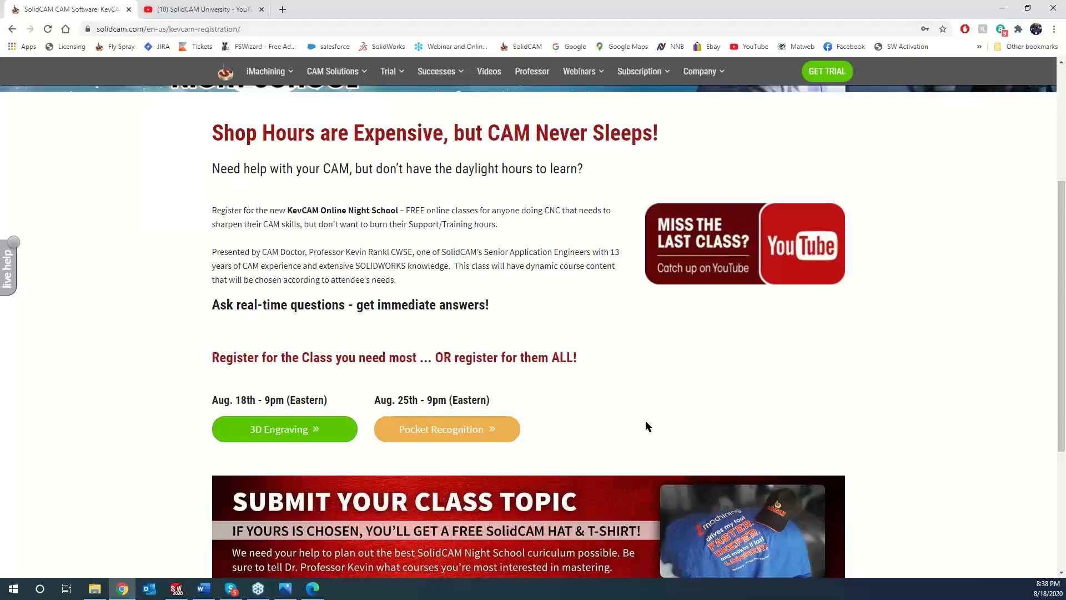
# Switch back to SOLIDWORKS, simulate the plunging pocket on the dotted S in SolidVerify, and close the simulation.
pyautogui.click(177, 589)
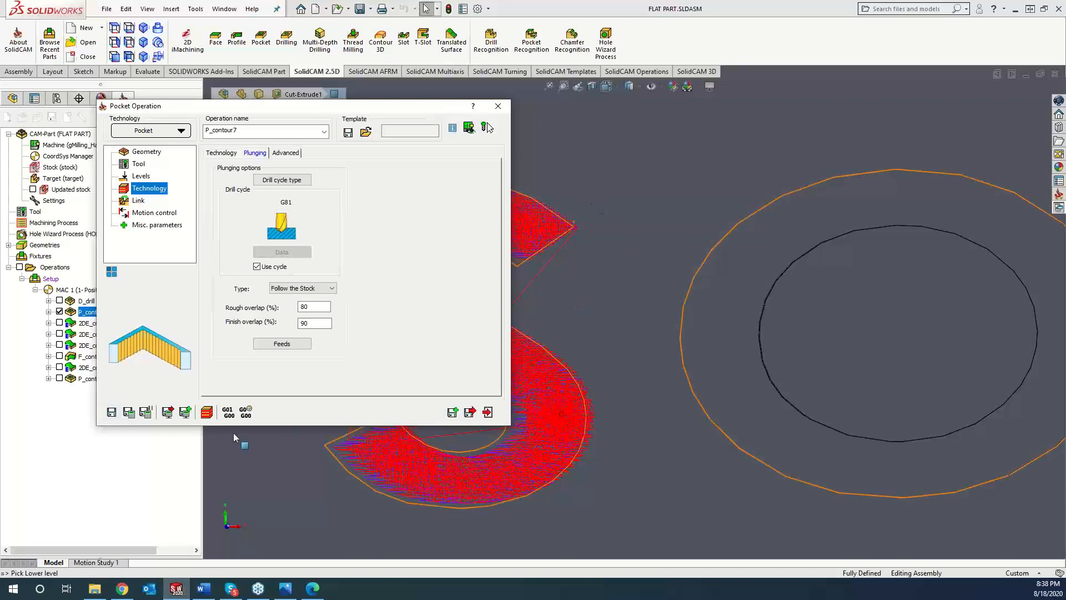
pyautogui.doubleClick(322, 309)
pyautogui.click(206, 413)
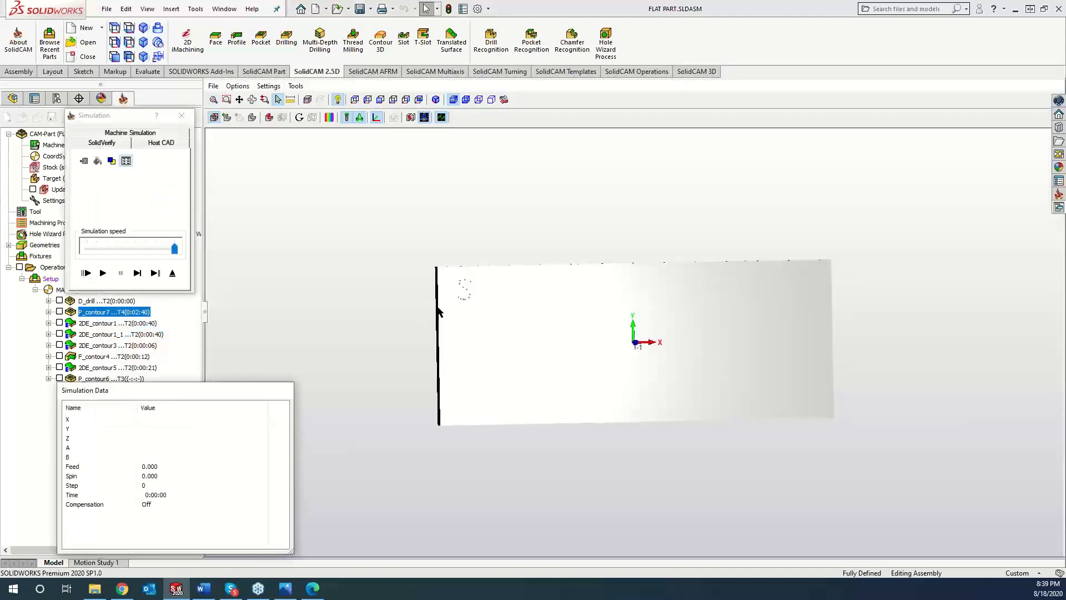
pyautogui.moveTo(426, 315); pyautogui.dragTo(455, 311, button='middle')
pyautogui.scroll(-6, 455, 312)
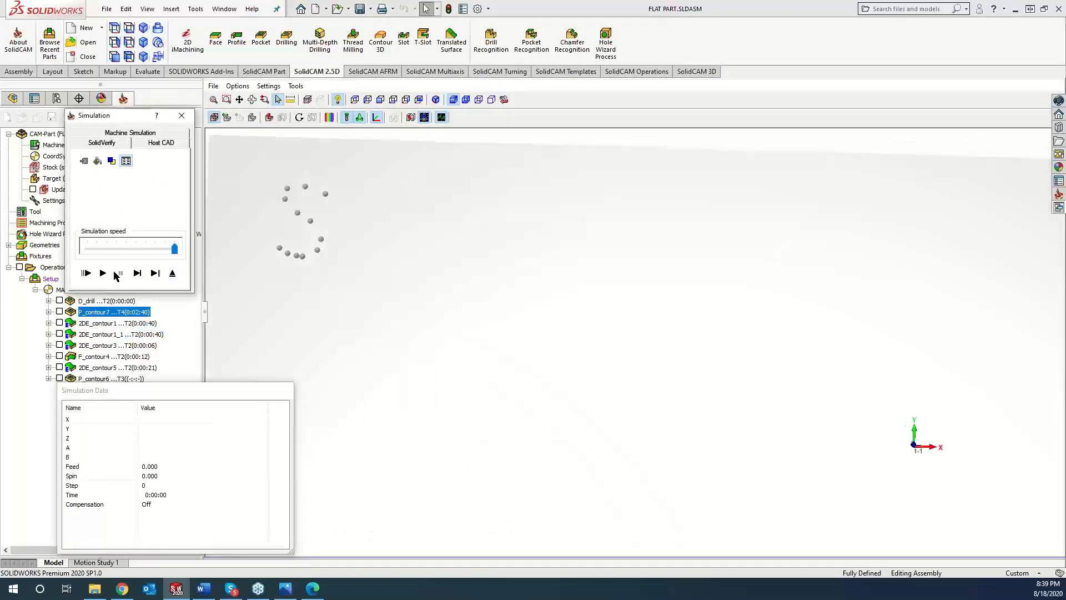
pyautogui.click(103, 274)
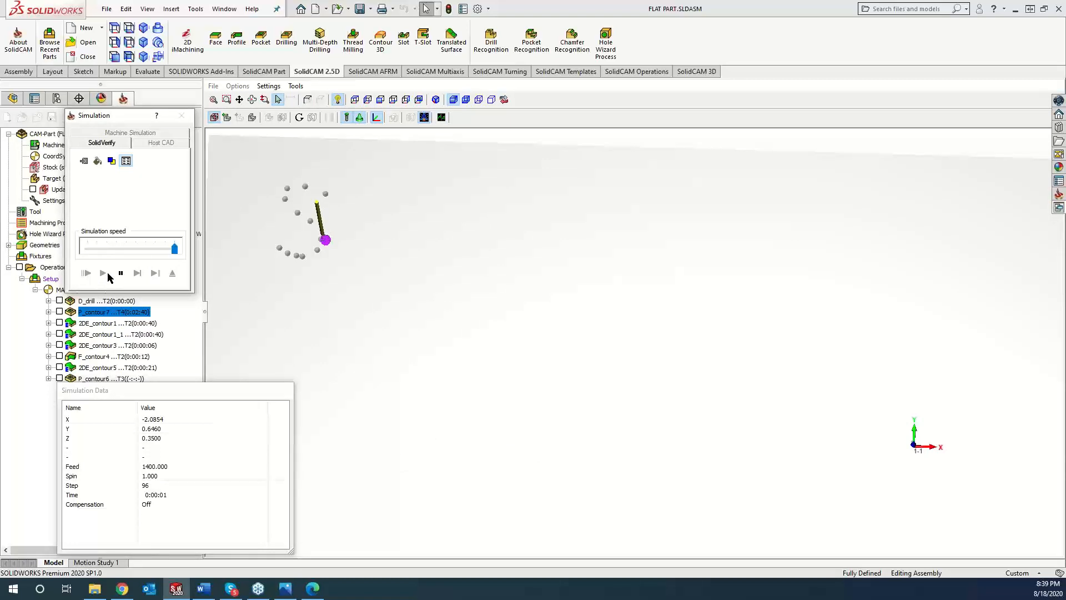
pyautogui.click(121, 273)
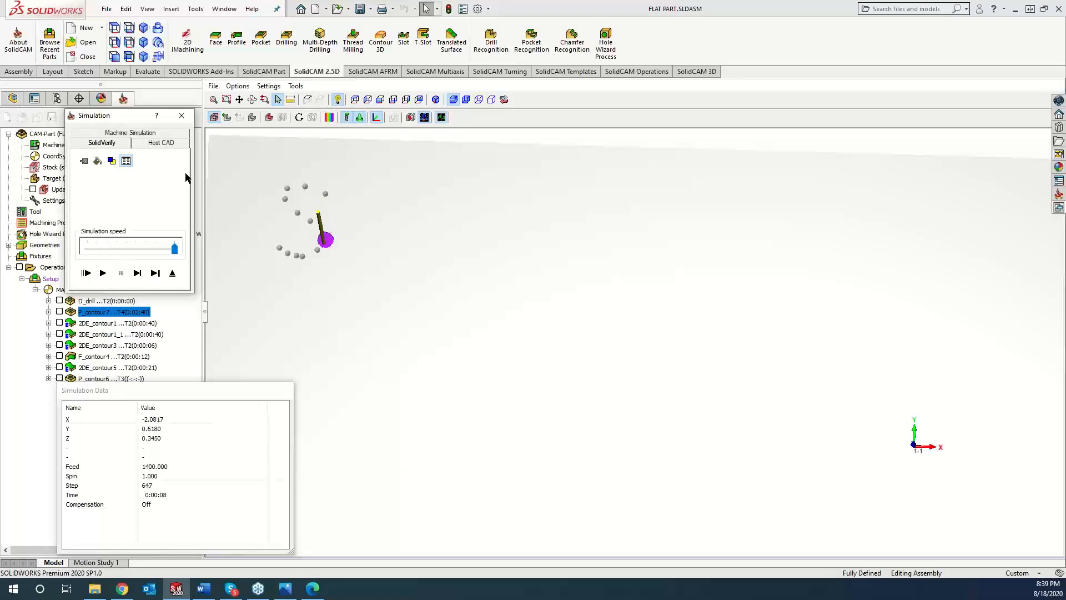
pyautogui.click(181, 116)
# Try to raise the plunging rough and finish overlaps to 200 and 1000 percent and recalculate the pocket.
pyautogui.doubleClick(312, 306)
pyautogui.write('200')
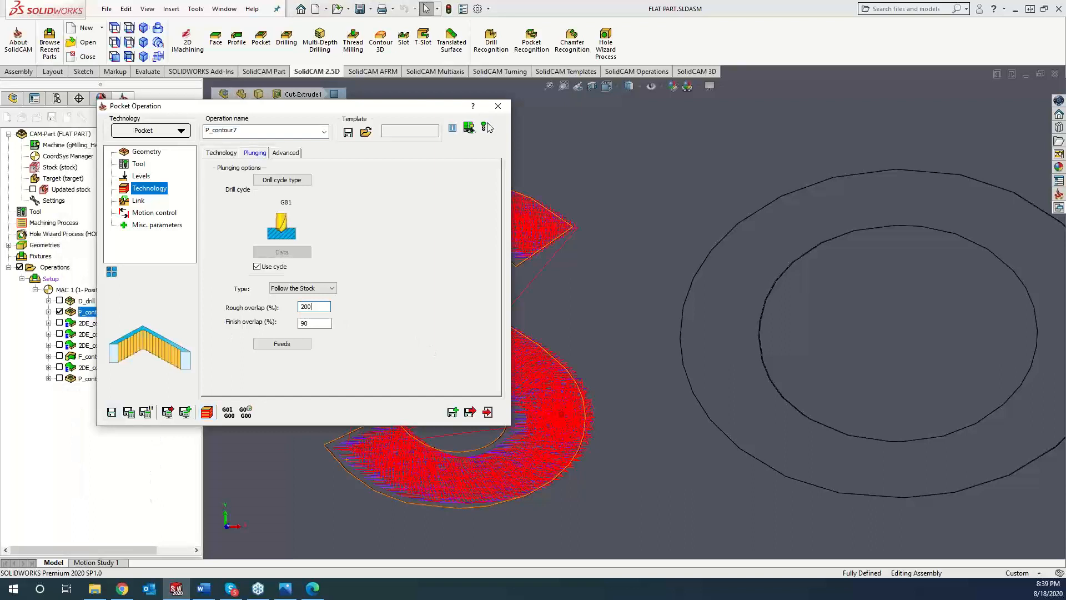
pyautogui.doubleClick(315, 324)
pyautogui.write('200')
pyautogui.doubleClick(314, 307)
pyautogui.write('1000')
pyautogui.doubleClick(314, 323)
pyautogui.write('1000')
pyautogui.click(134, 413)
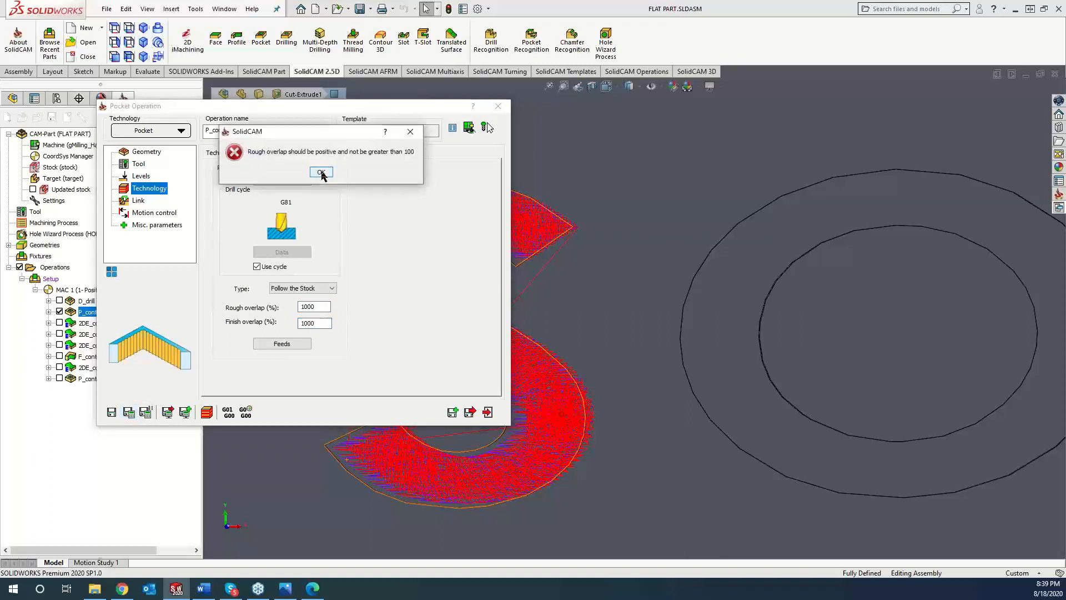
pyautogui.click(321, 173)
# Set the plunging rough and finish overlaps to .001 percent each, and save and calculate the pocket.
pyautogui.write('1')
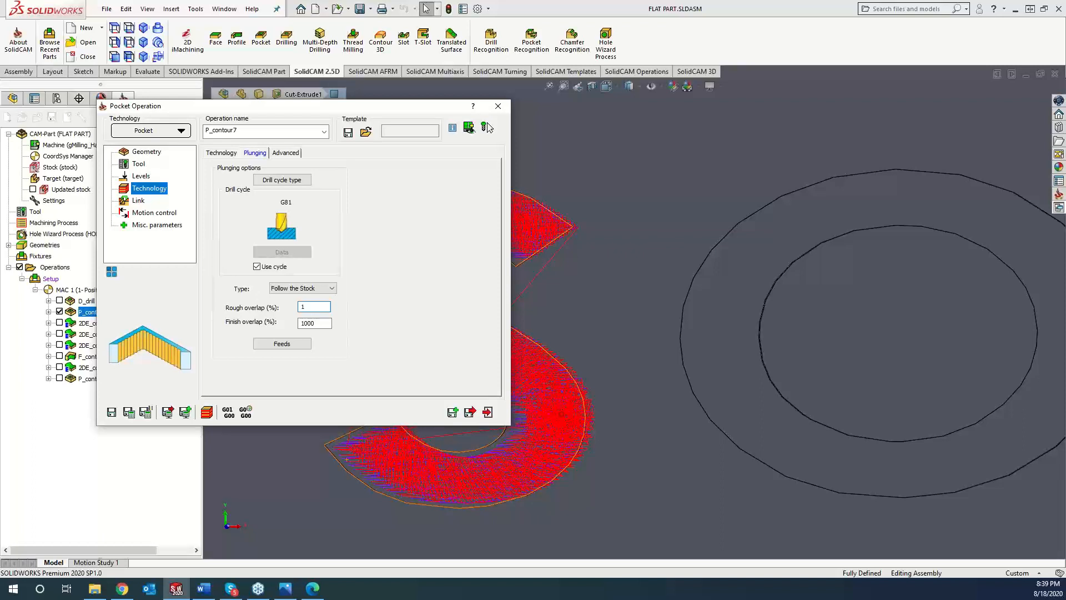
pyautogui.press('Tab')
pyautogui.press('BackSpace')
pyautogui.write('.001')
pyautogui.moveTo(317, 308); pyautogui.dragTo(297, 312)
pyautogui.write('.001')
pyautogui.click(128, 412)
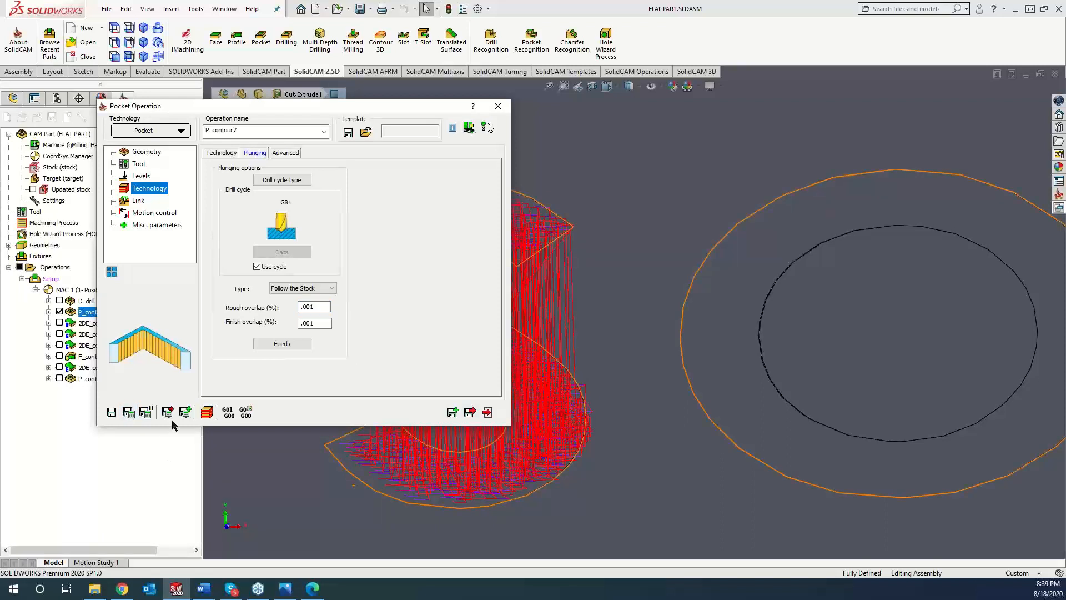
# Set the plunging rough and finish overlaps to .0001 percent each, and save and calculate P_contour7.
pyautogui.click(310, 307)
pyautogui.write('0')
pyautogui.click(311, 323)
pyautogui.write('0')
pyautogui.click(128, 412)
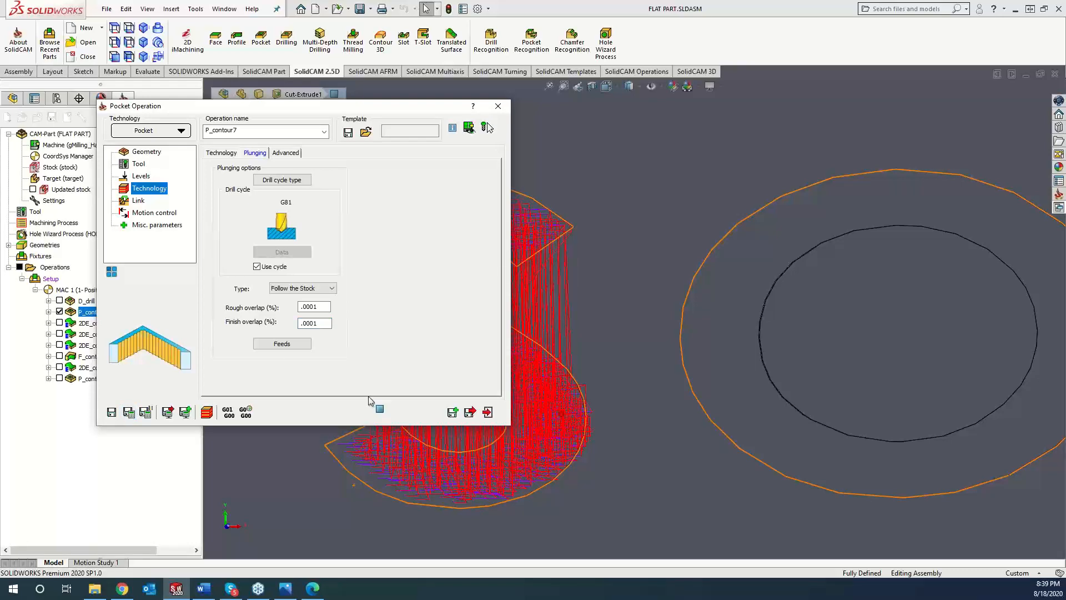
# Run the SolidVerify simulation of the recalculated plunging pocket on the letter S, and close the simulation.
pyautogui.click(206, 414)
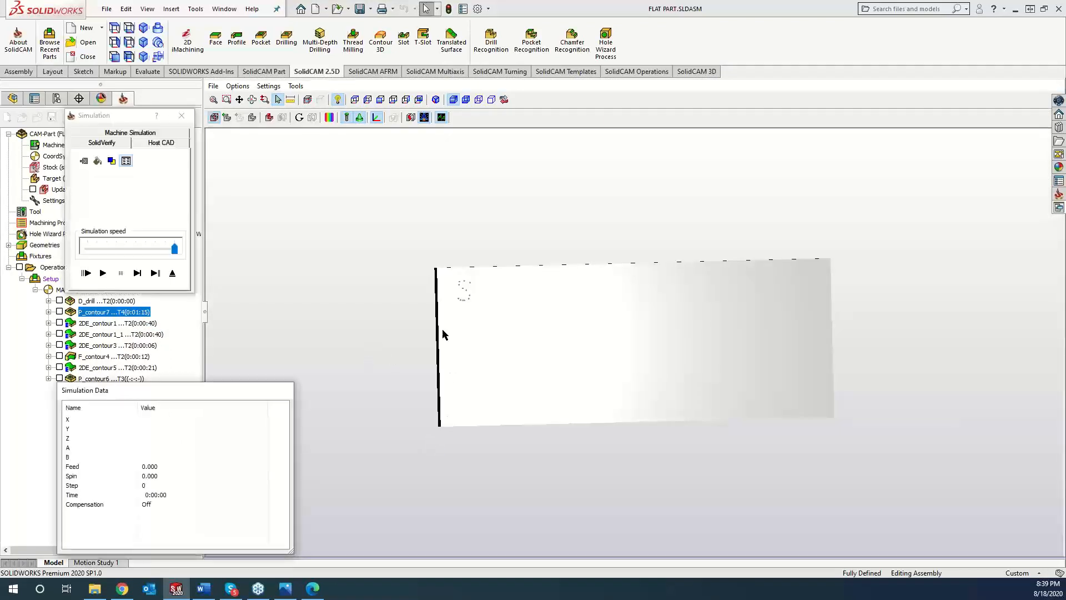
pyautogui.moveTo(442, 329); pyautogui.dragTo(447, 328, button='middle')
pyautogui.scroll(-4, 345, 309)
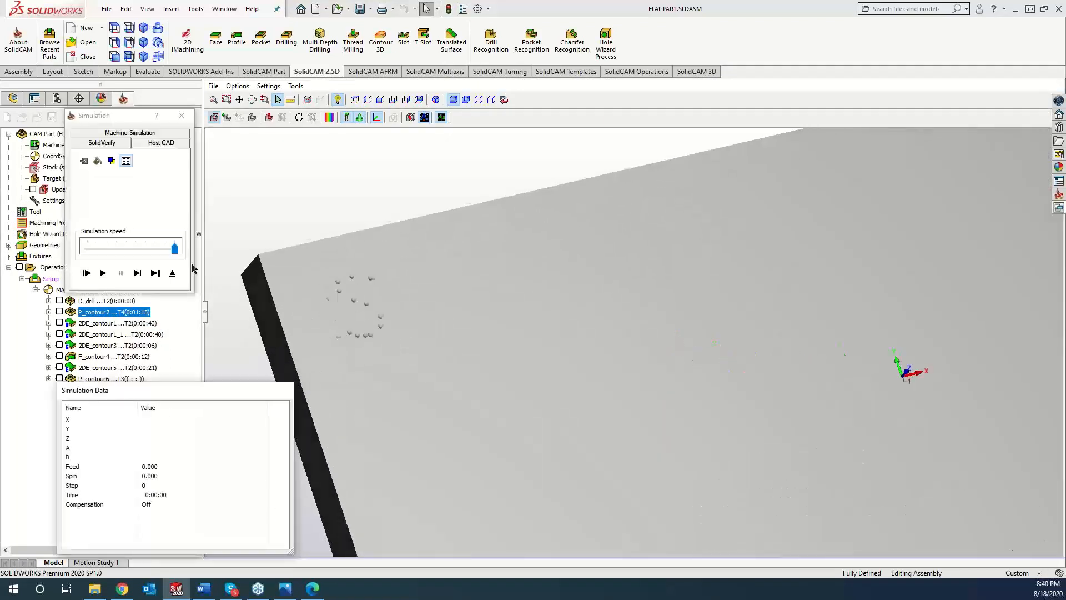
pyautogui.click(103, 273)
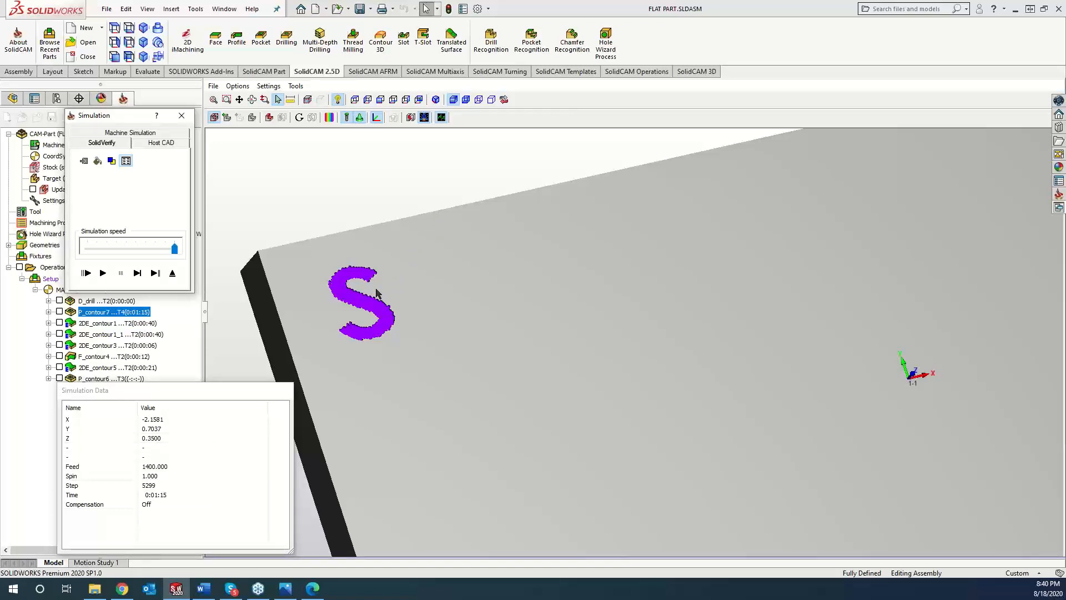
pyautogui.click(182, 115)
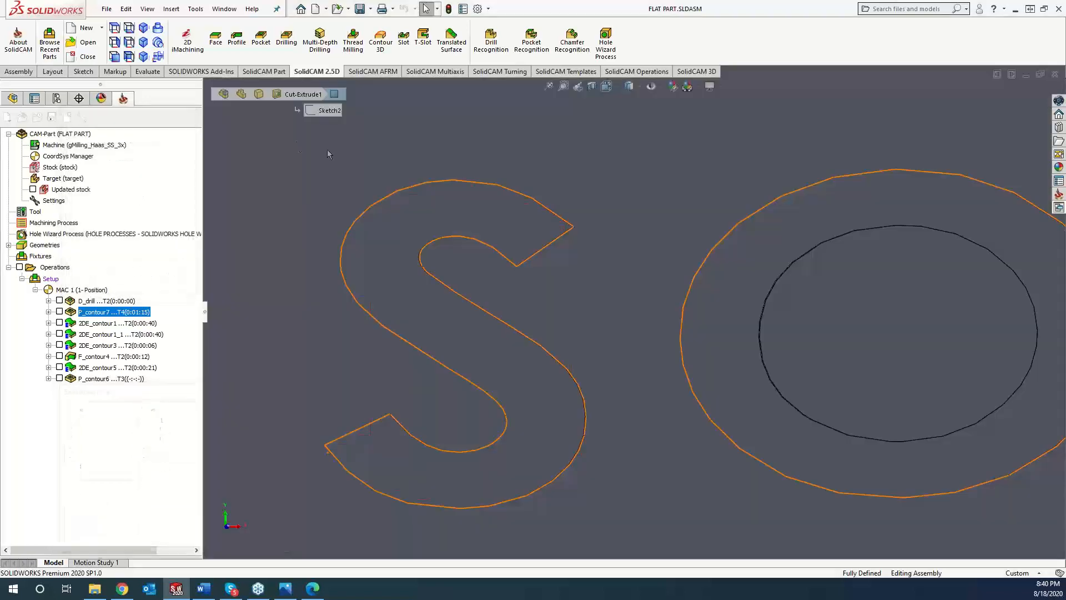
pyautogui.scroll(5, 639, 371)
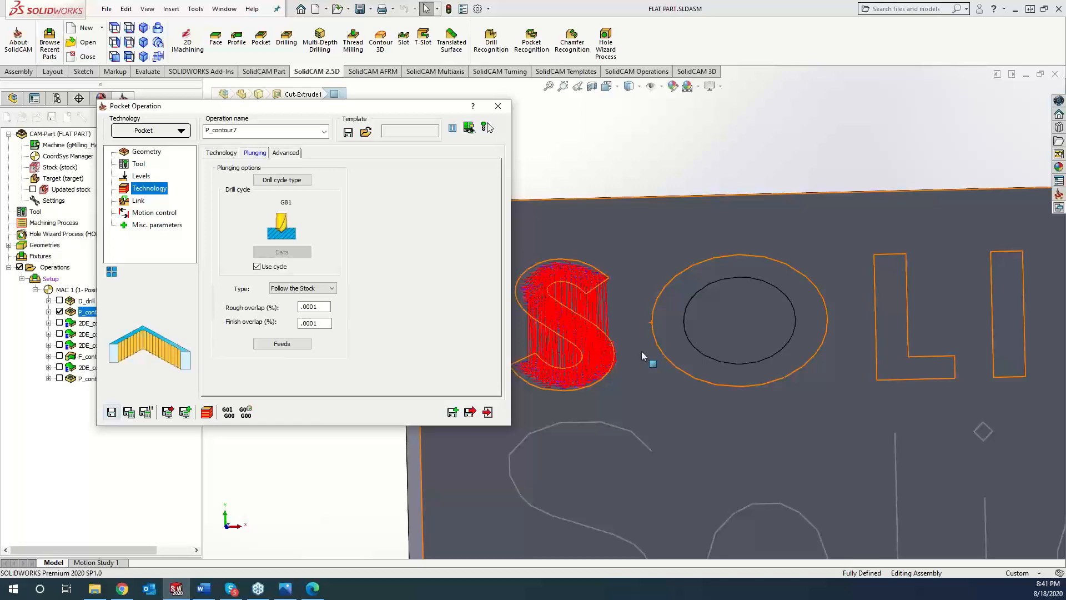
pyautogui.moveTo(640, 365); pyautogui.dragTo(640, 398, button='middle')
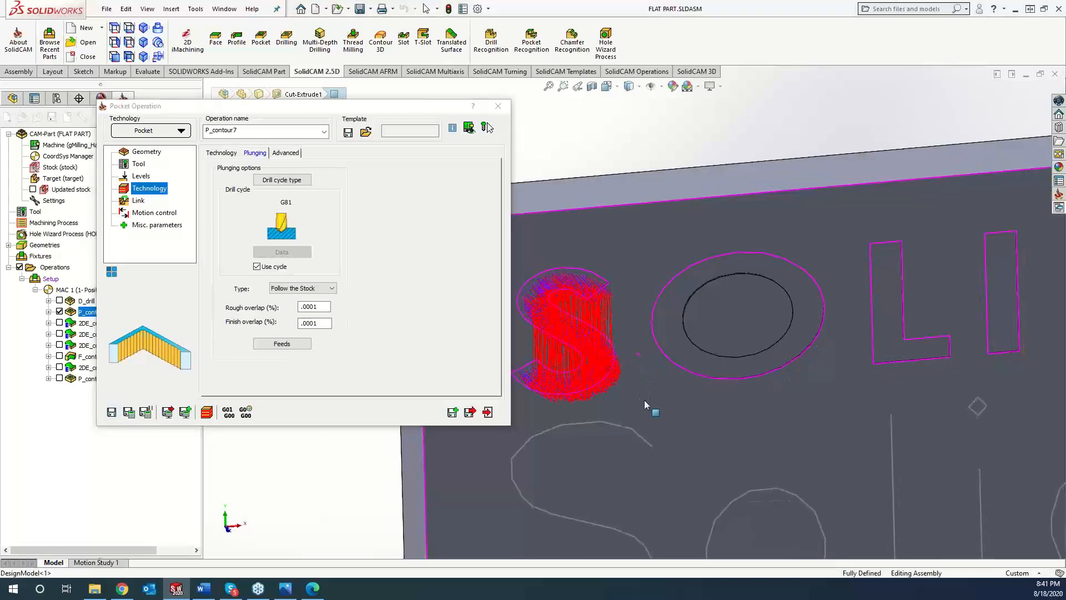